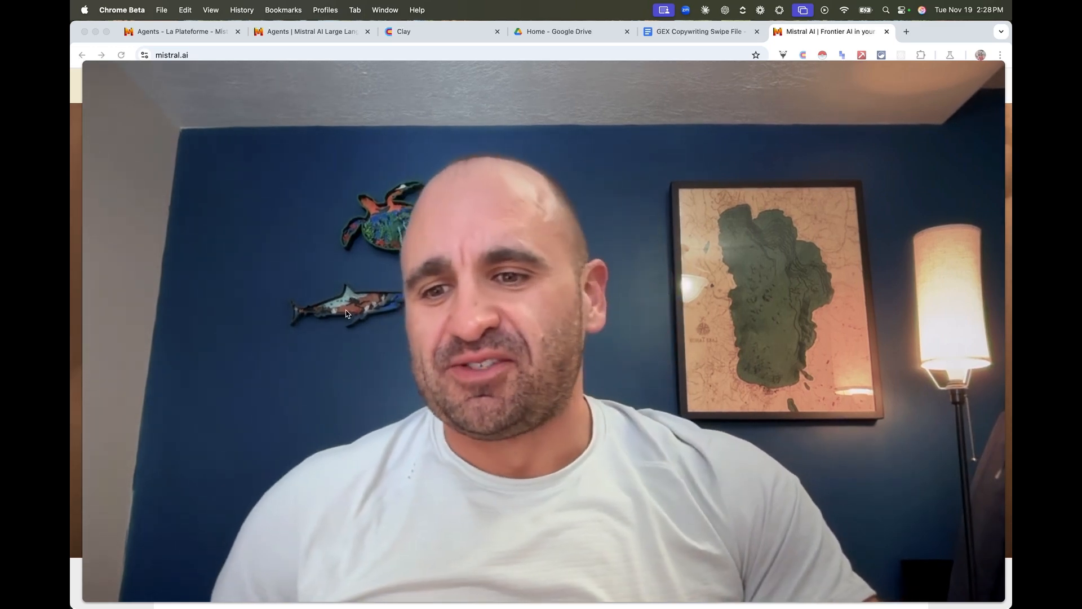
pyautogui.click(530, 601)
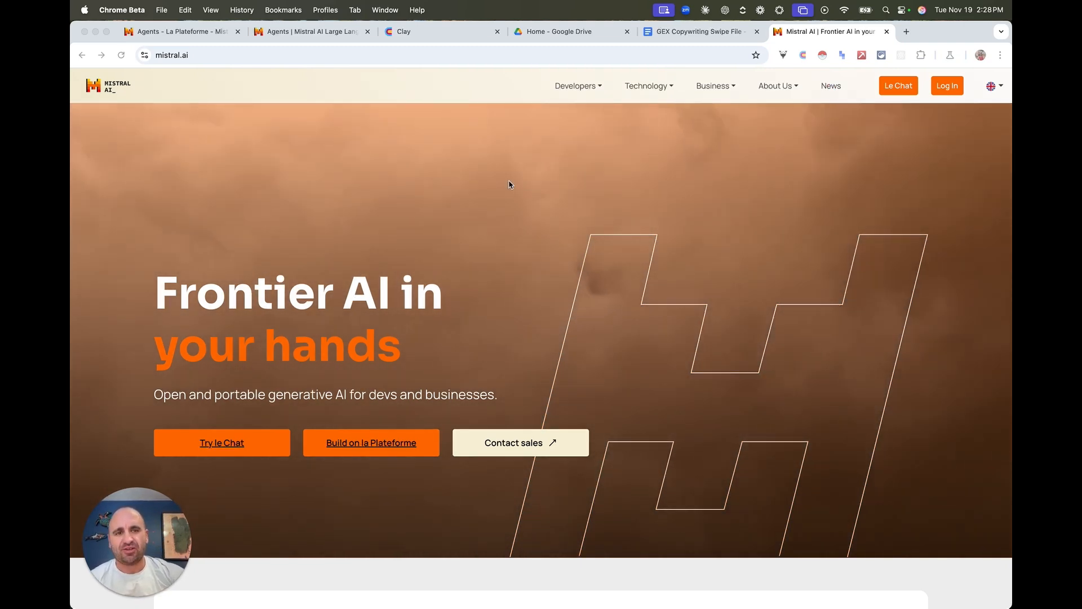
# Step: Open the news article "Mistral has entered the chat" and go to its feature comparison table
pyautogui.click(826, 89)
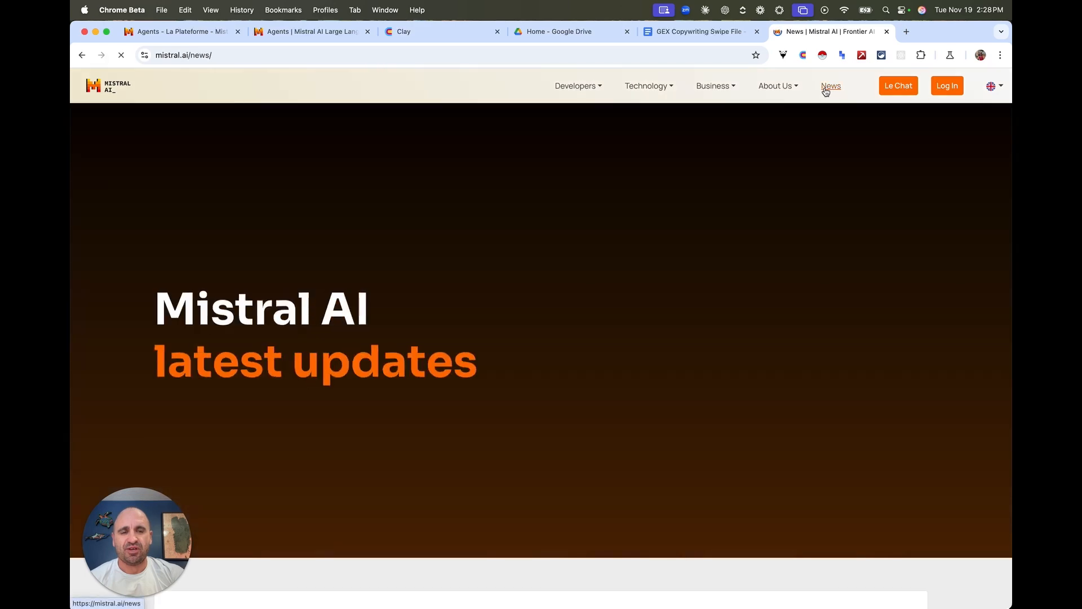
pyautogui.scroll(-7, 635, 269)
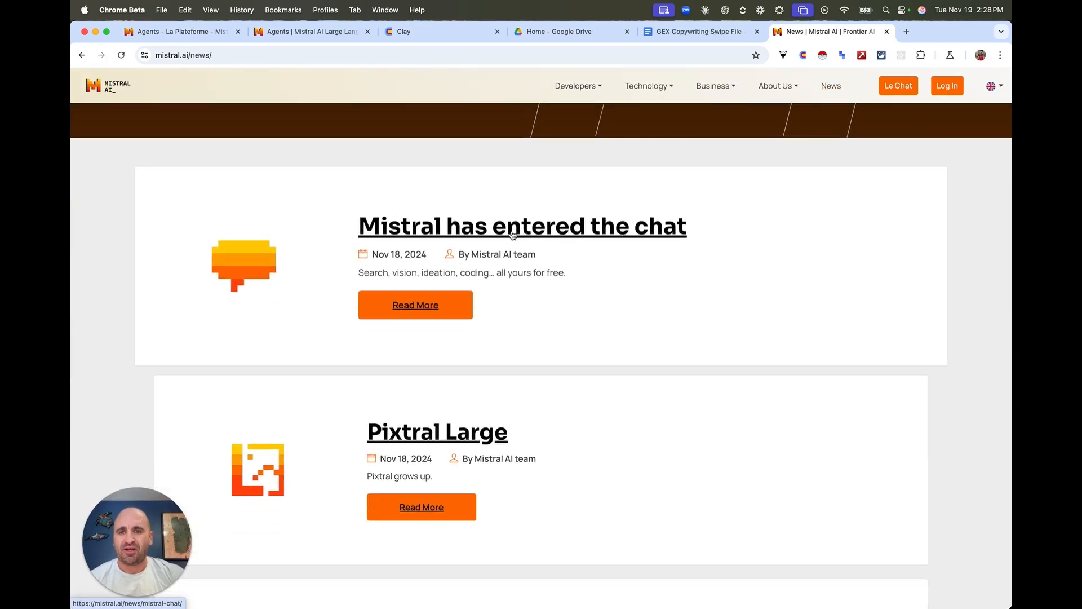
pyautogui.click(493, 234)
pyautogui.scroll(-3, 493, 234)
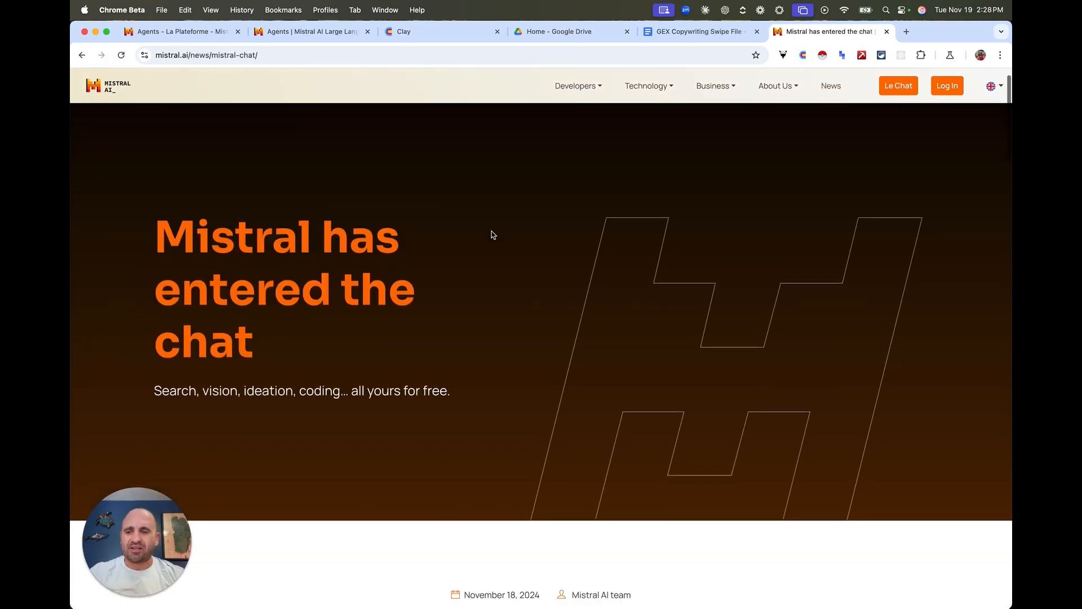
pyautogui.scroll(-8, 493, 235)
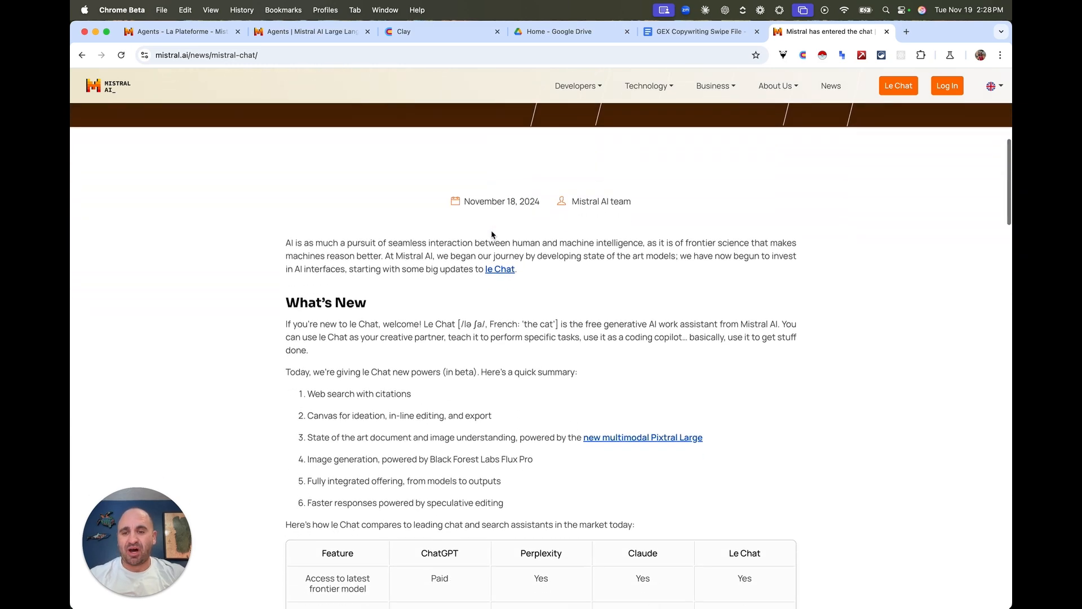
pyautogui.scroll(-2, 417, 374)
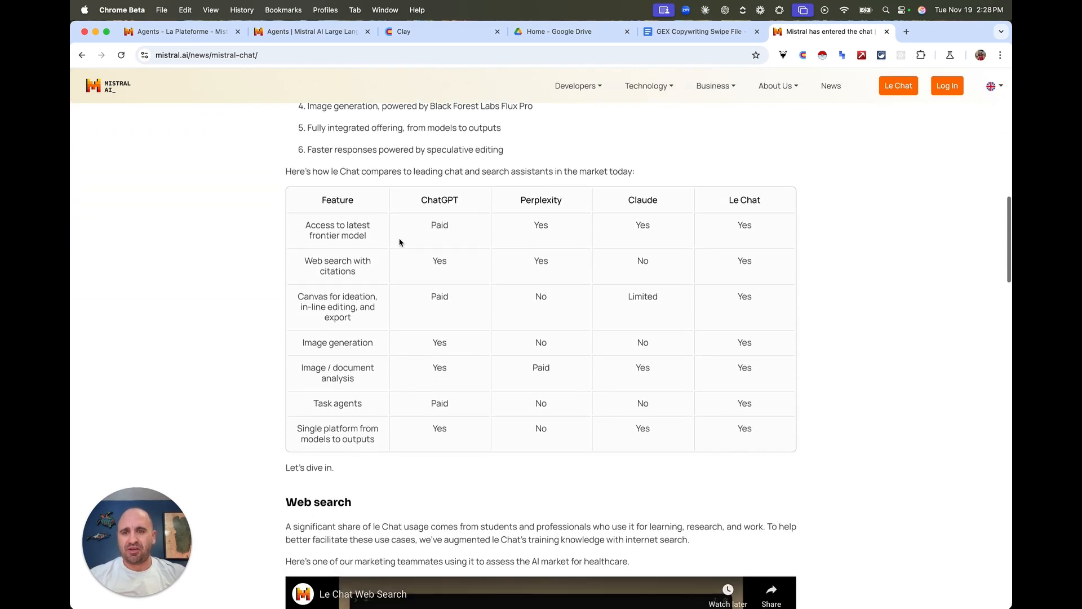
# Step: Examine the comparison table for ChatGPT, Claude and Le Chat, especially the Task agents row
pyautogui.doubleClick(420, 200)
pyautogui.click(442, 230)
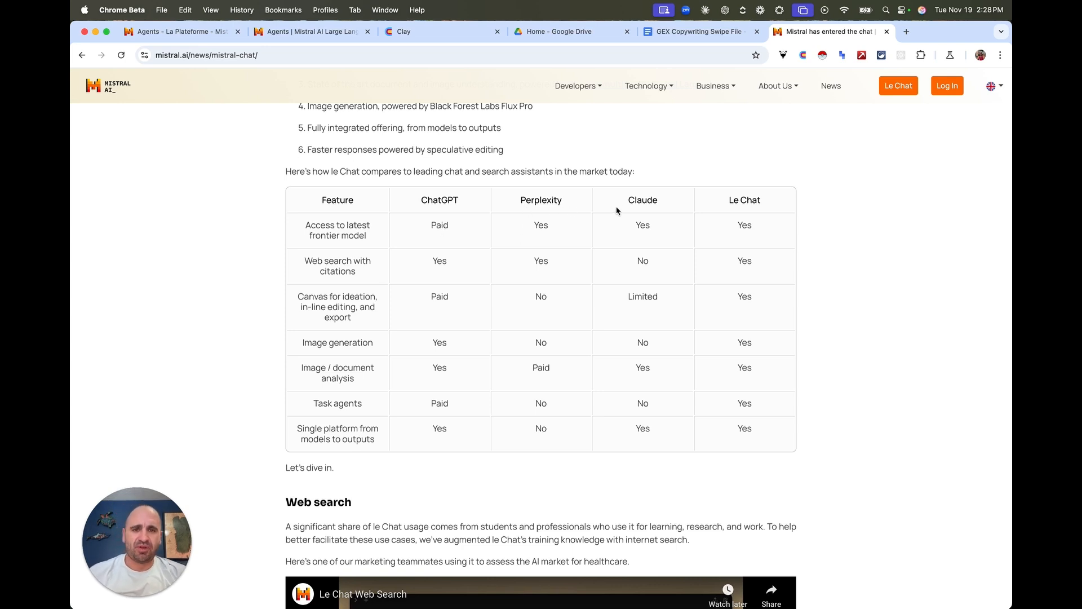
pyautogui.doubleClick(643, 201)
pyautogui.click(655, 225)
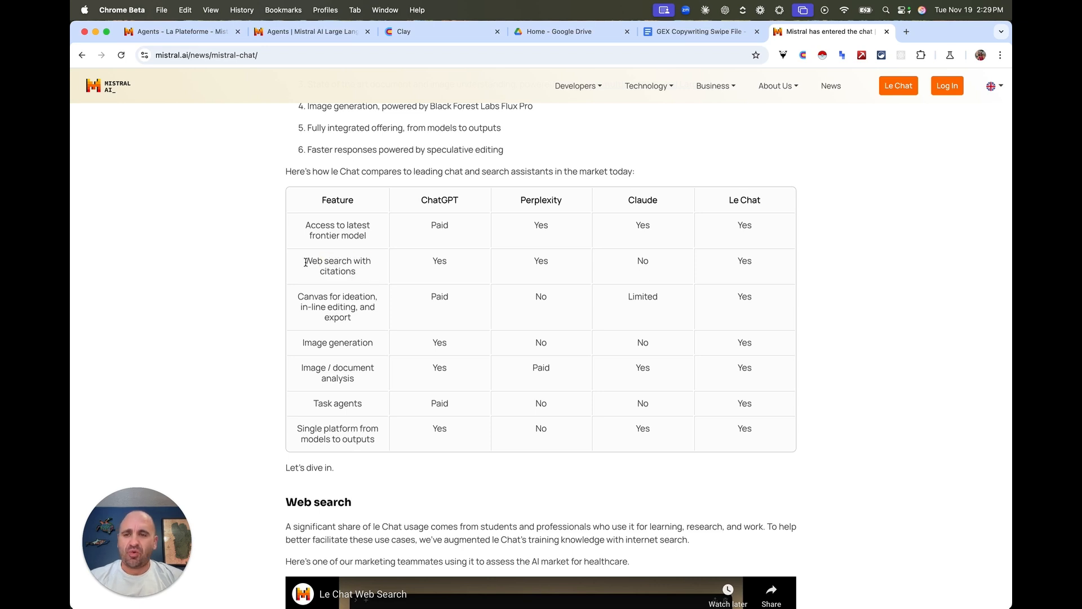
pyautogui.click(354, 301)
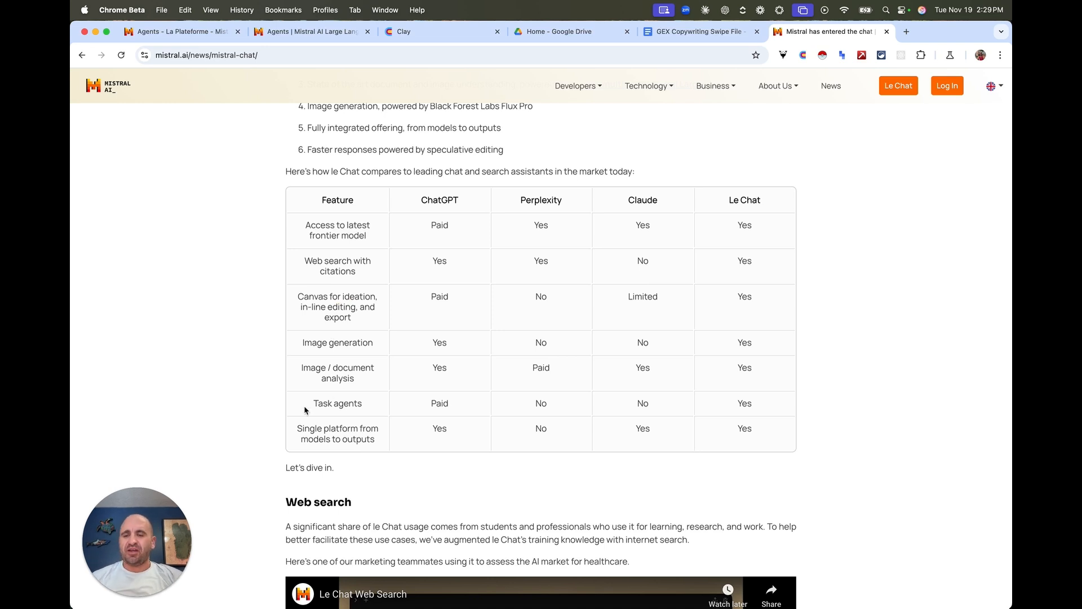
pyautogui.moveTo(304, 407); pyautogui.dragTo(382, 408)
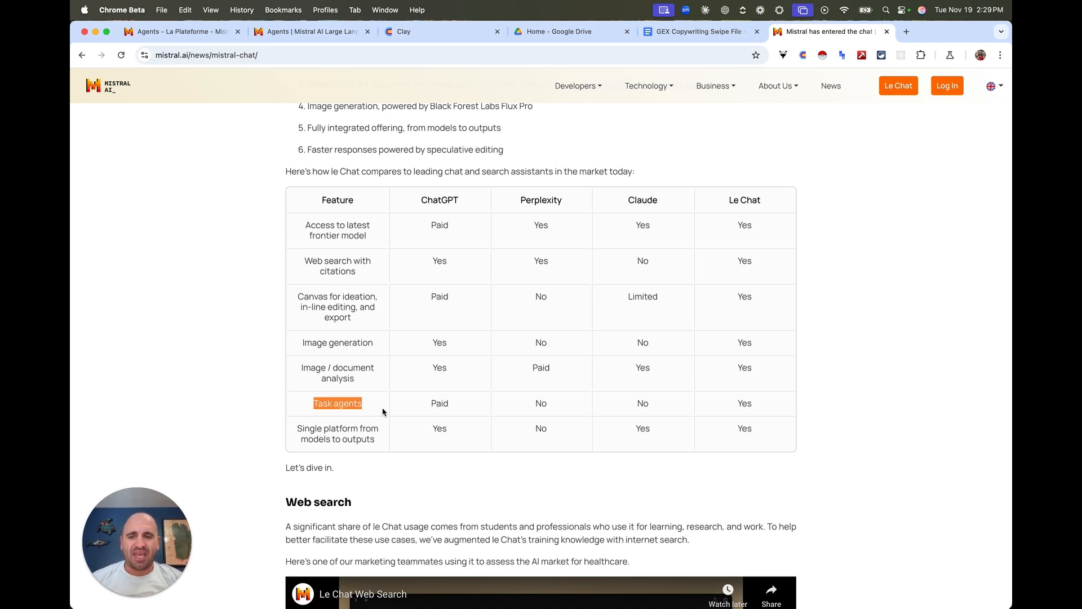
pyautogui.click(732, 404)
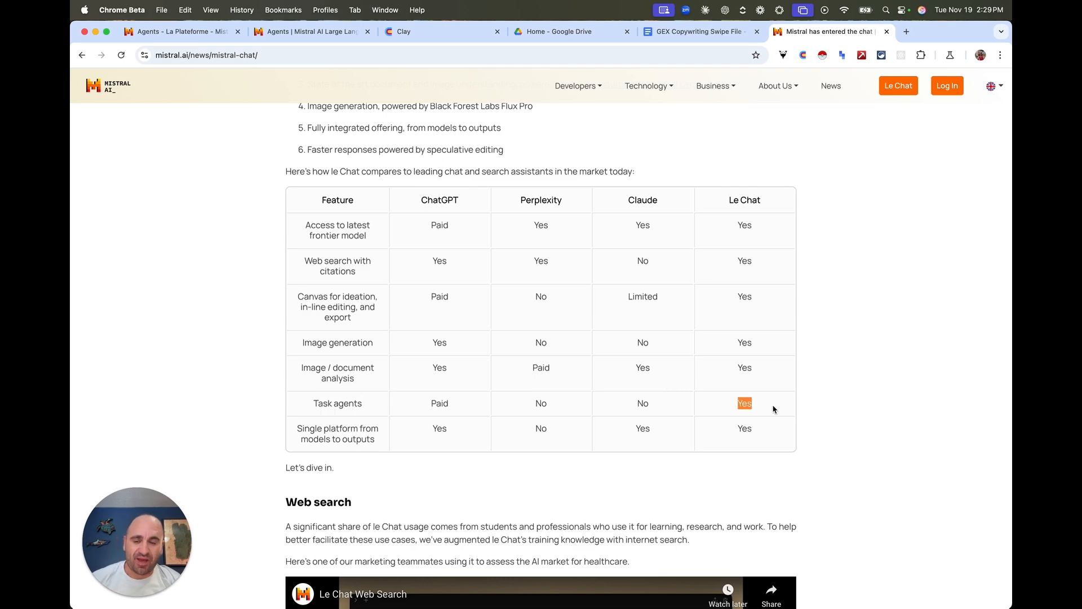
# Step: Read through the article's feature sections down to "Le Chat Agents to automate repetitive workflows"
pyautogui.scroll(-7, 466, 442)
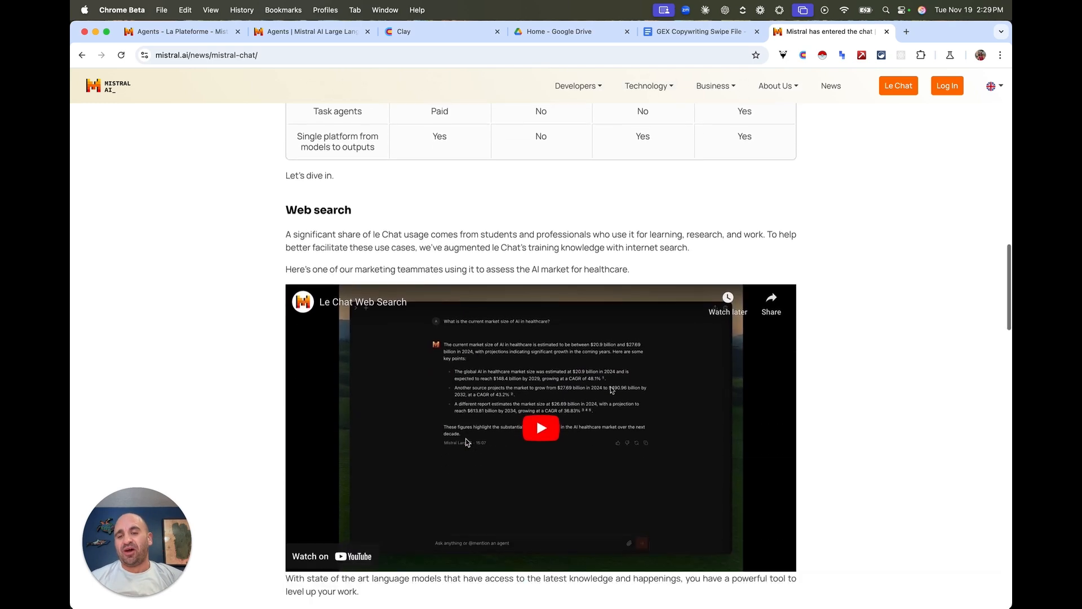
pyautogui.scroll(-10, 382, 422)
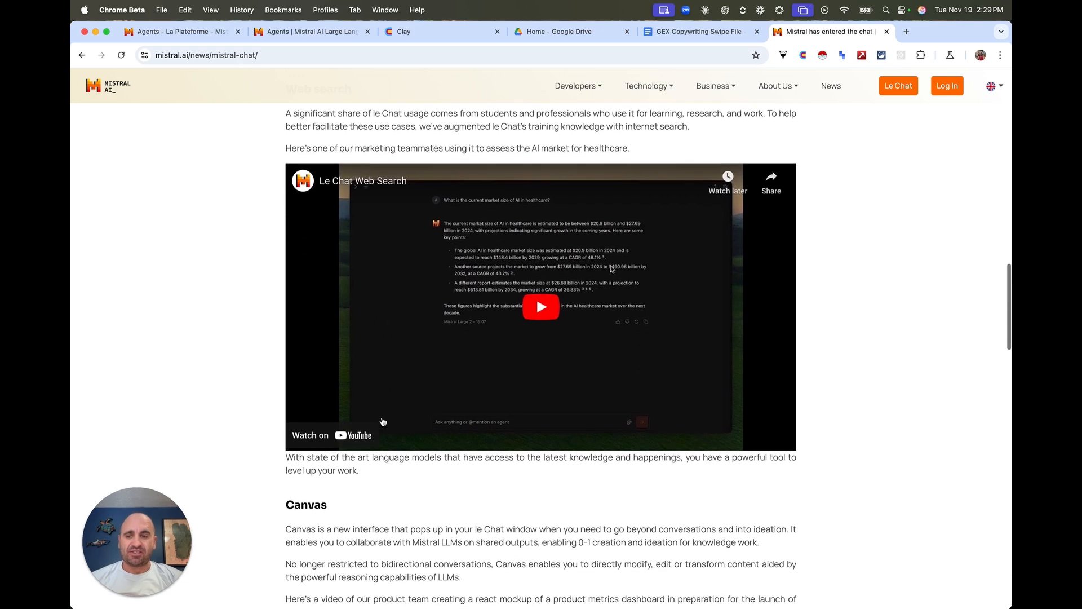
pyautogui.scroll(-9, 281, 363)
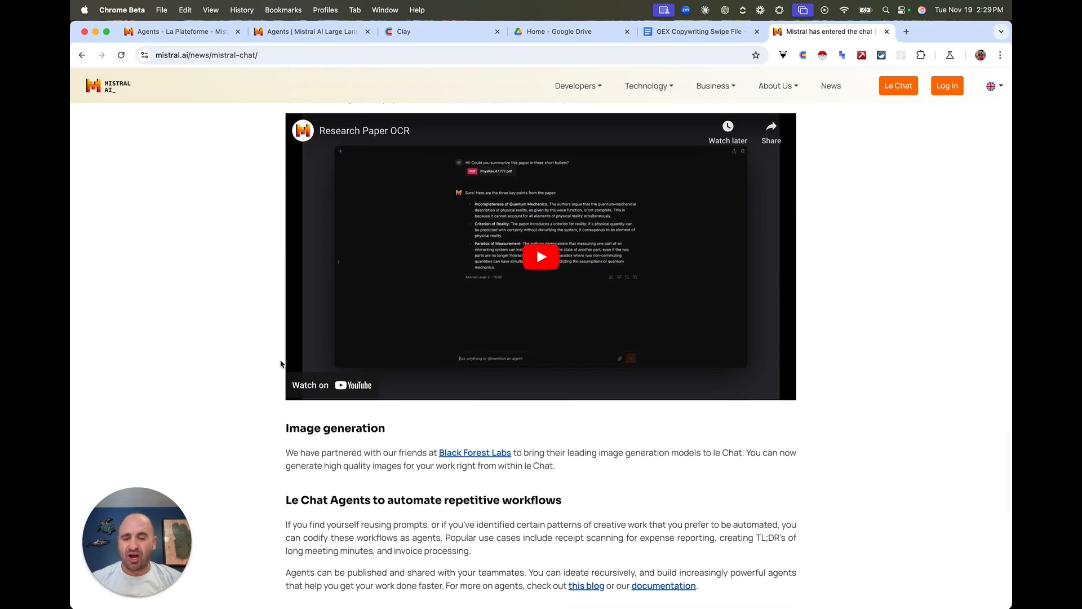
pyautogui.scroll(-3, 281, 363)
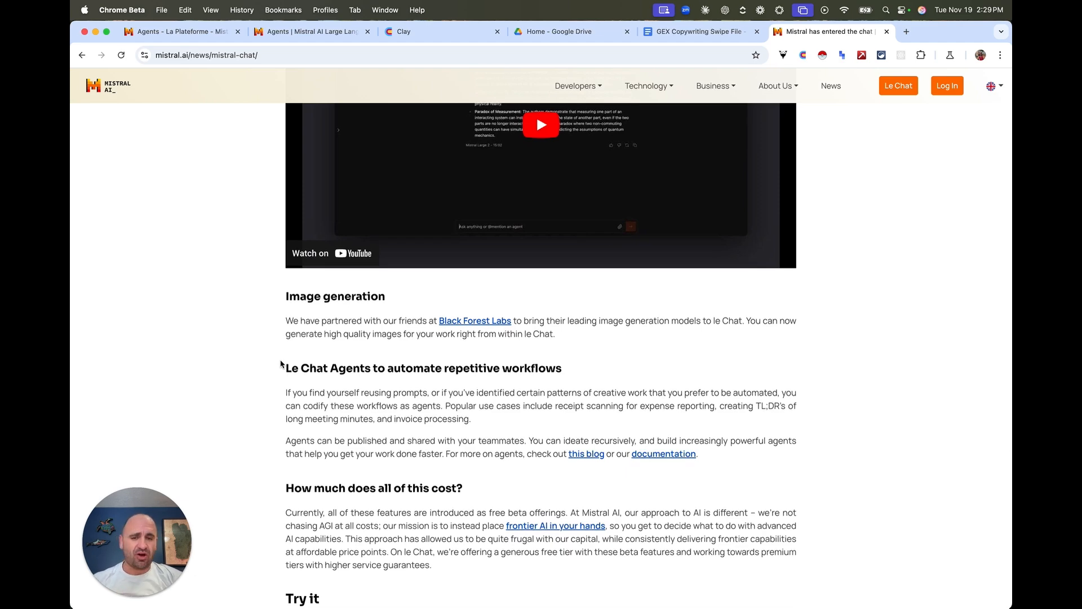
pyautogui.scroll(-1, 280, 363)
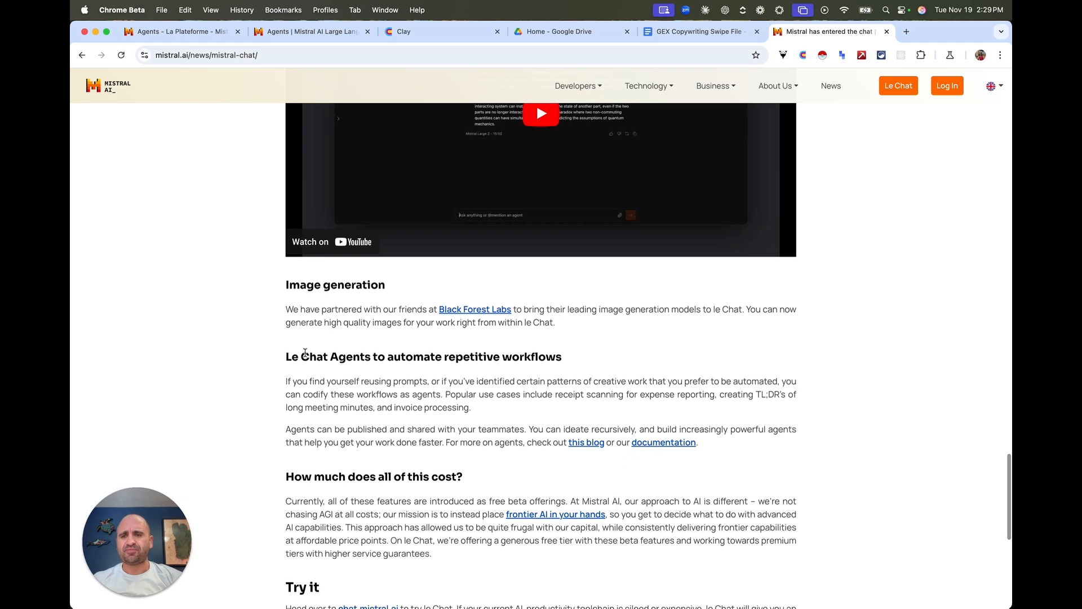
# Step: Return to the Mistral news list and reopen the "Mistral has entered the chat" article
pyautogui.scroll(20, 293, 355)
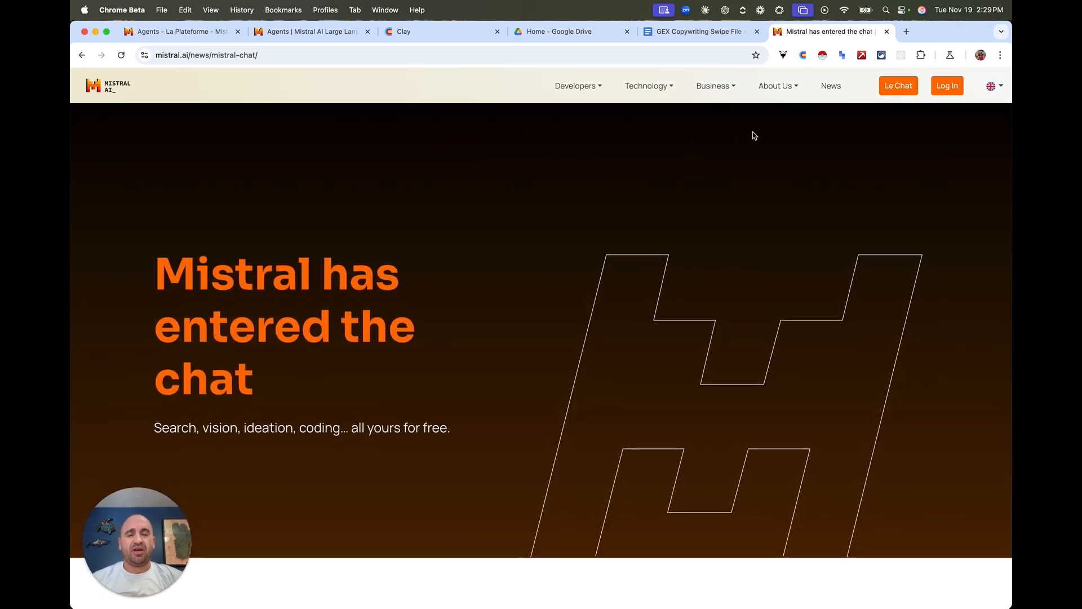
pyautogui.press('super+bracketleft')
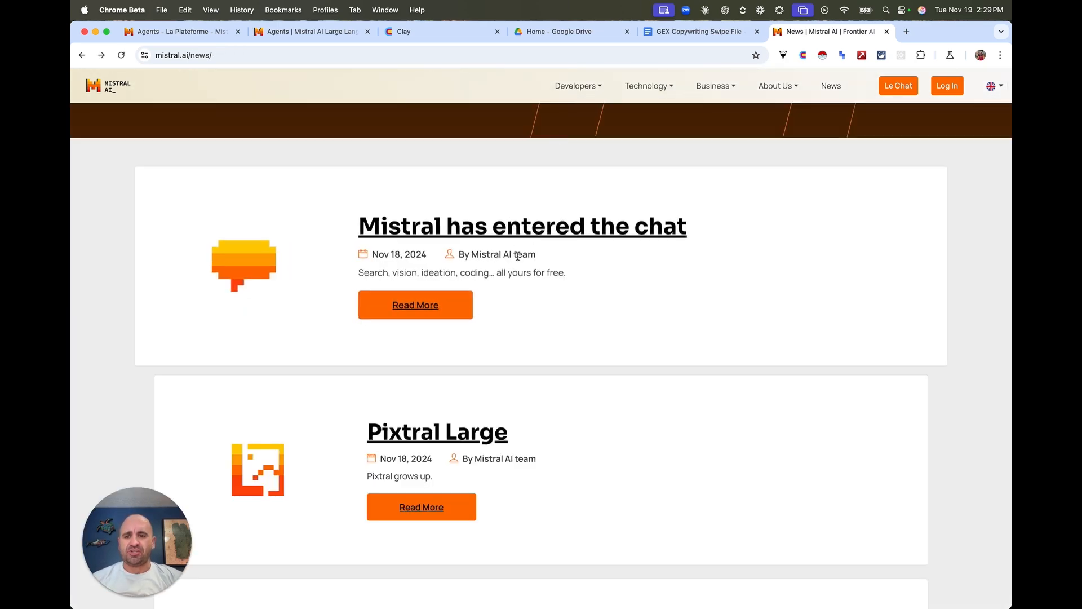
pyautogui.click(521, 228)
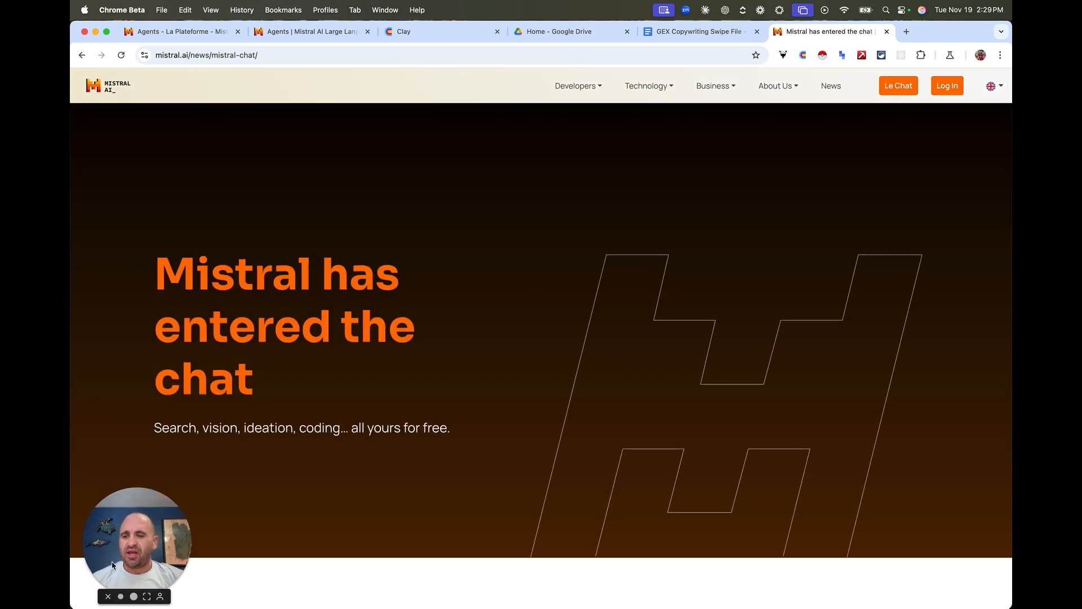
pyautogui.click(143, 596)
pyautogui.click(201, 596)
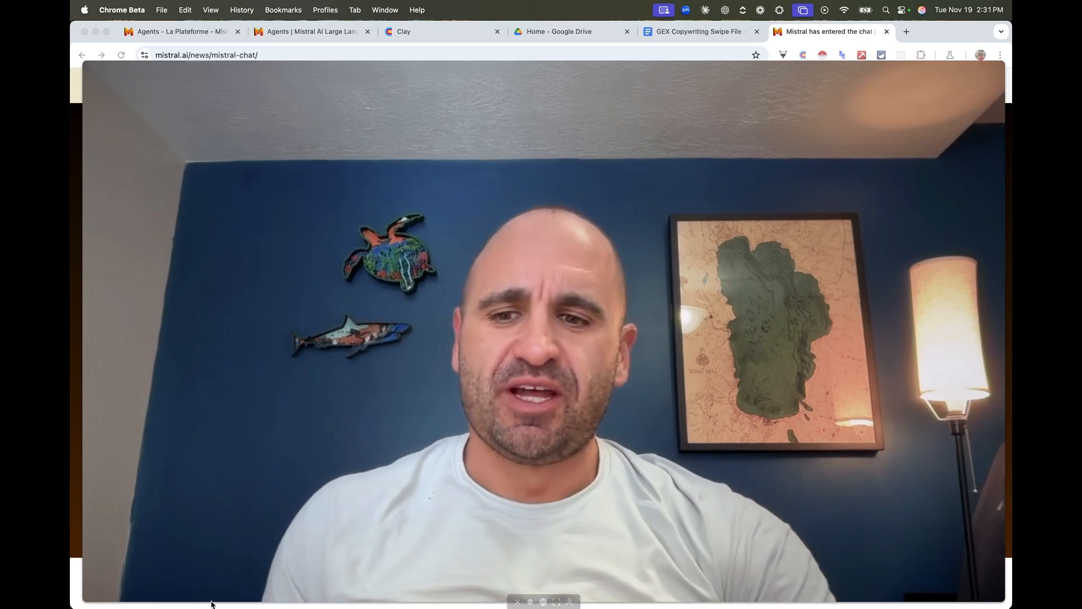
pyautogui.click(540, 602)
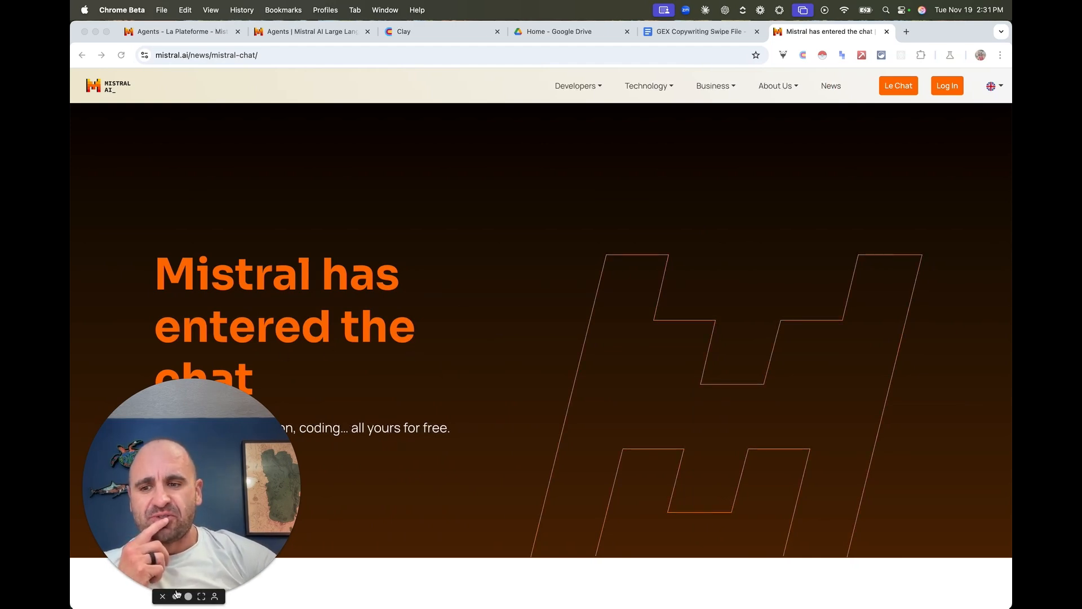
pyautogui.click(177, 594)
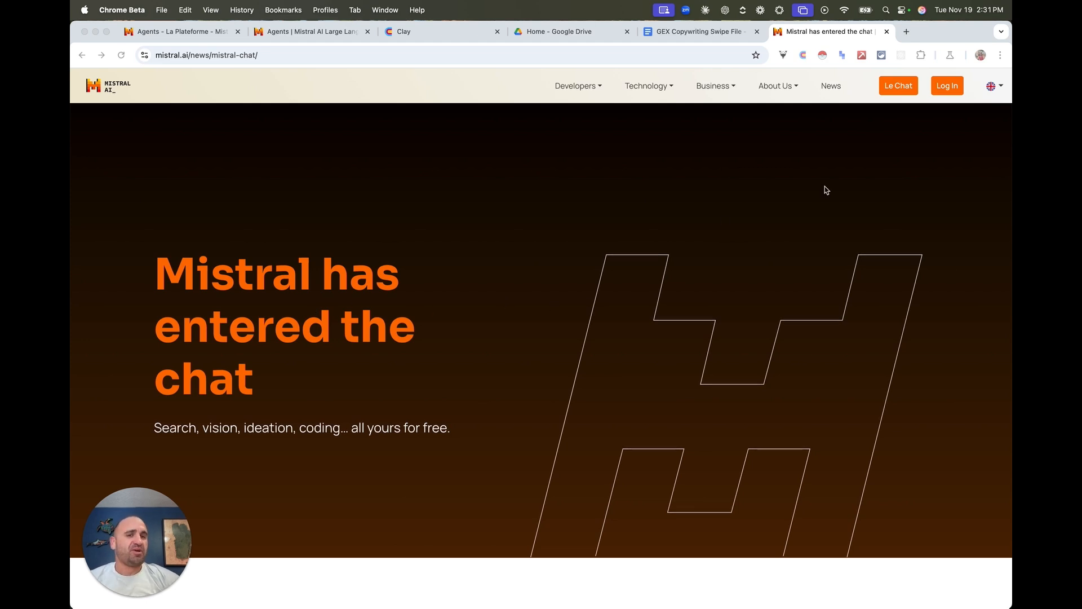
# Step: Log in to the Mistral console and open the Agents list in La Plateforme
pyautogui.click(947, 86)
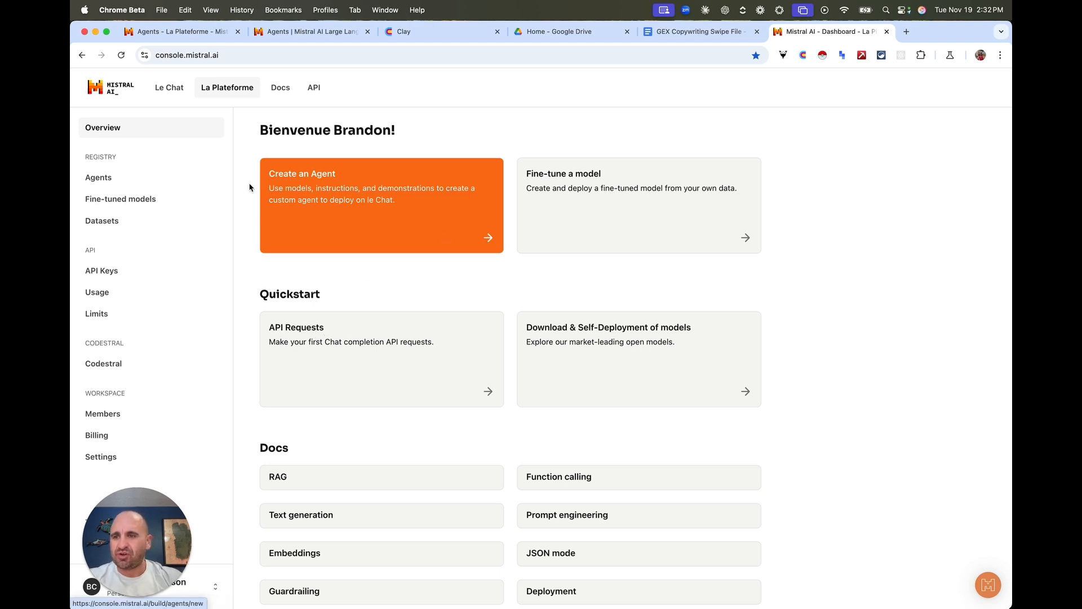
pyautogui.click(133, 185)
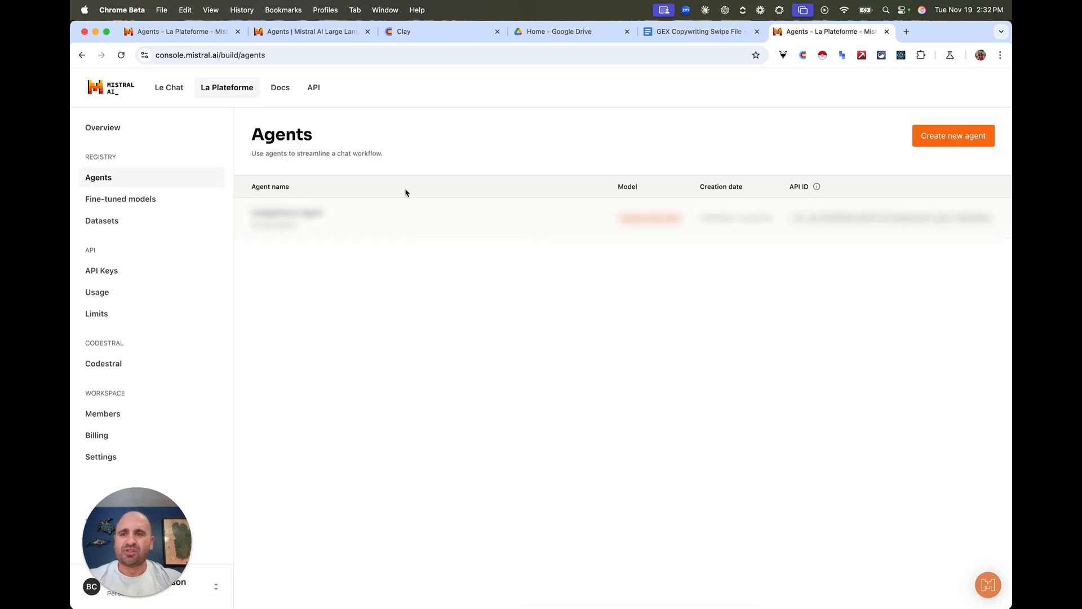
# Step: Open the Agents page in the Mistral documentation and review the agent builder's customization options
pyautogui.click(281, 88)
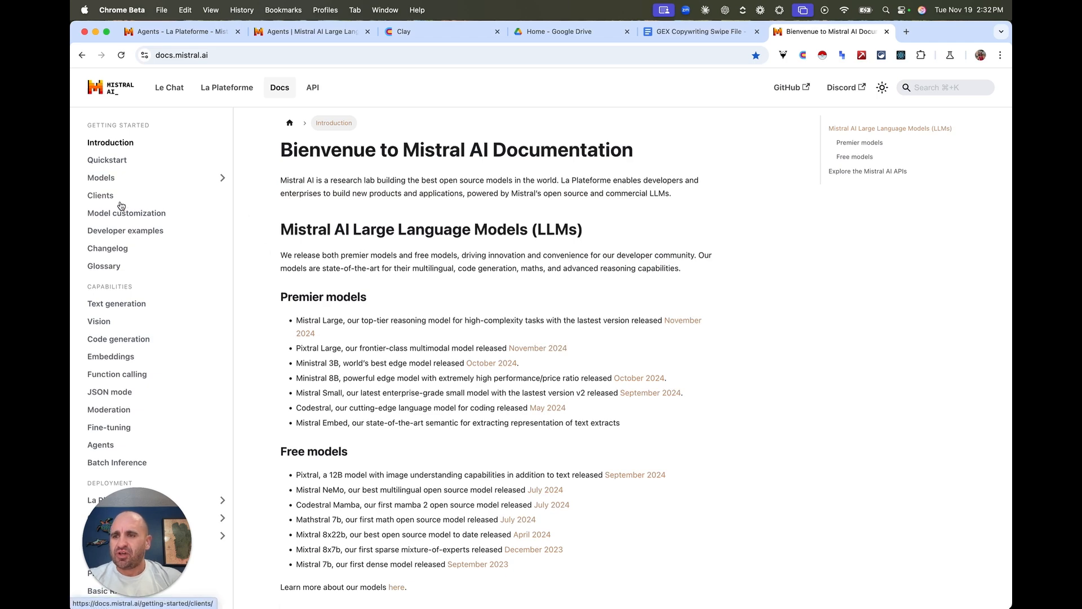
pyautogui.scroll(-3, 144, 285)
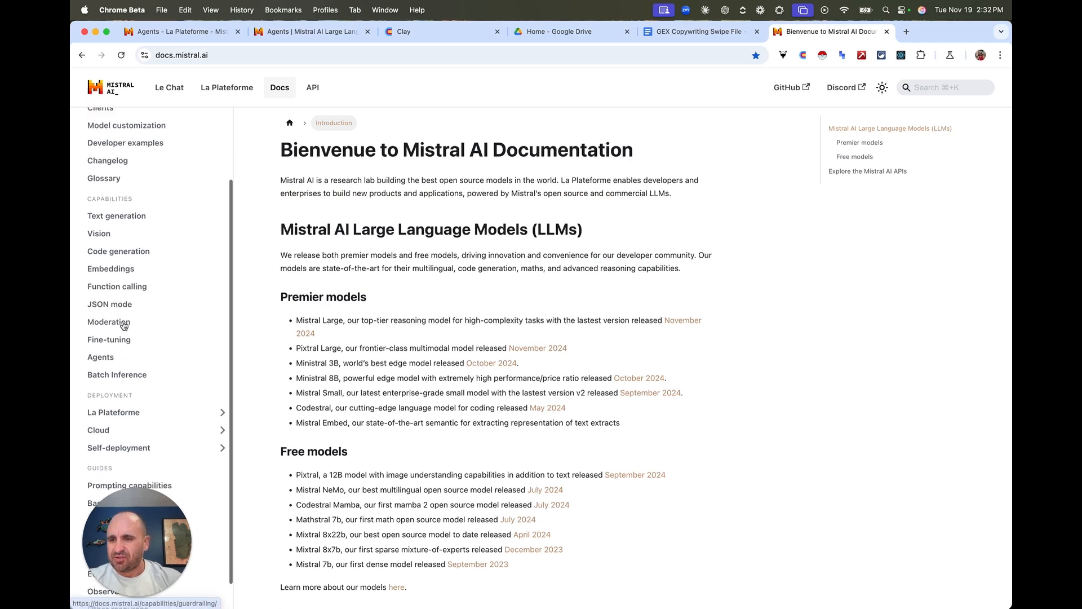
pyautogui.click(112, 358)
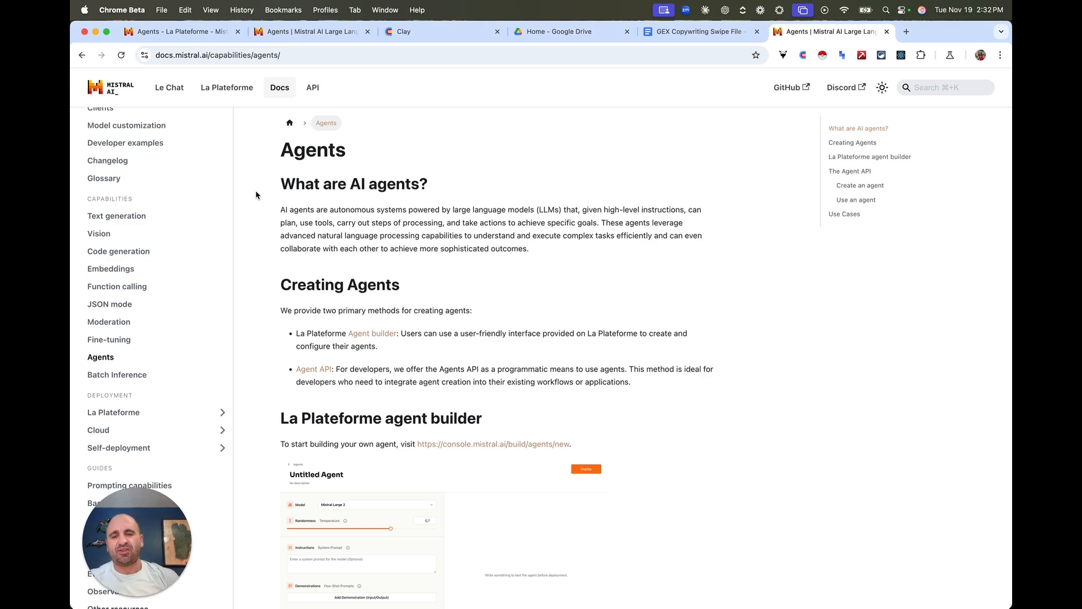
pyautogui.scroll(-10, 256, 195)
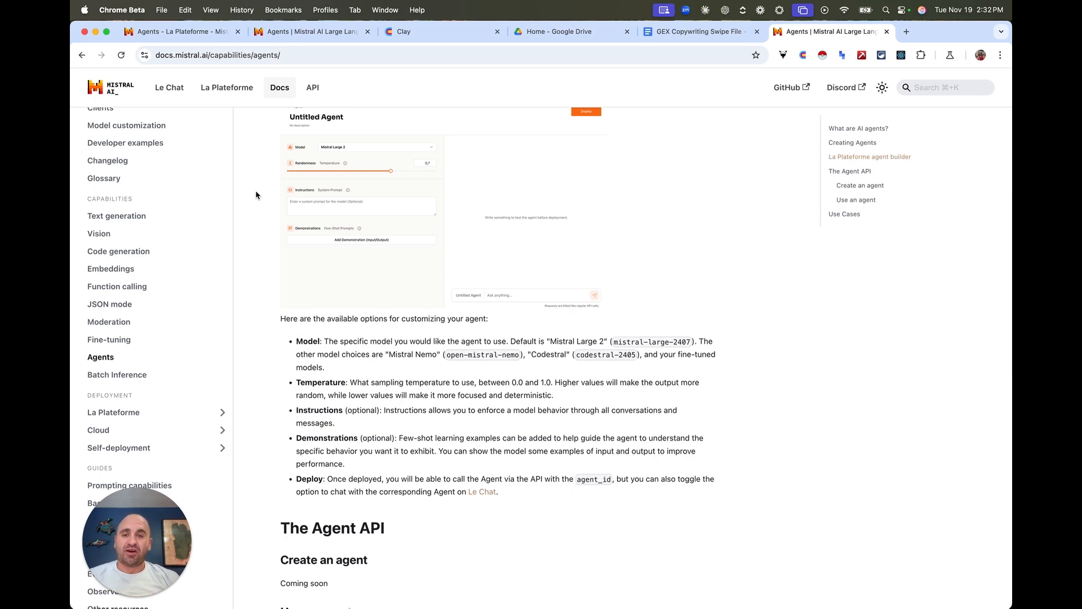
pyautogui.scroll(10, 256, 192)
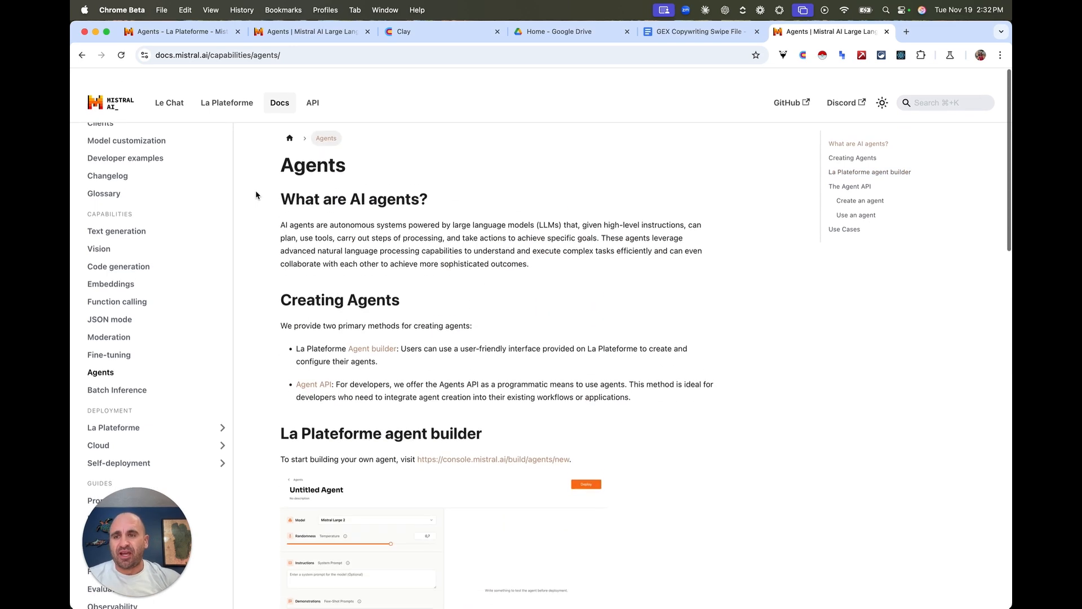
# Step: Return to the Agents list in La Plateforme and start creating a new agent
pyautogui.hscroll(-5, 256, 192)
pyautogui.hscroll(-5, 255, 191)
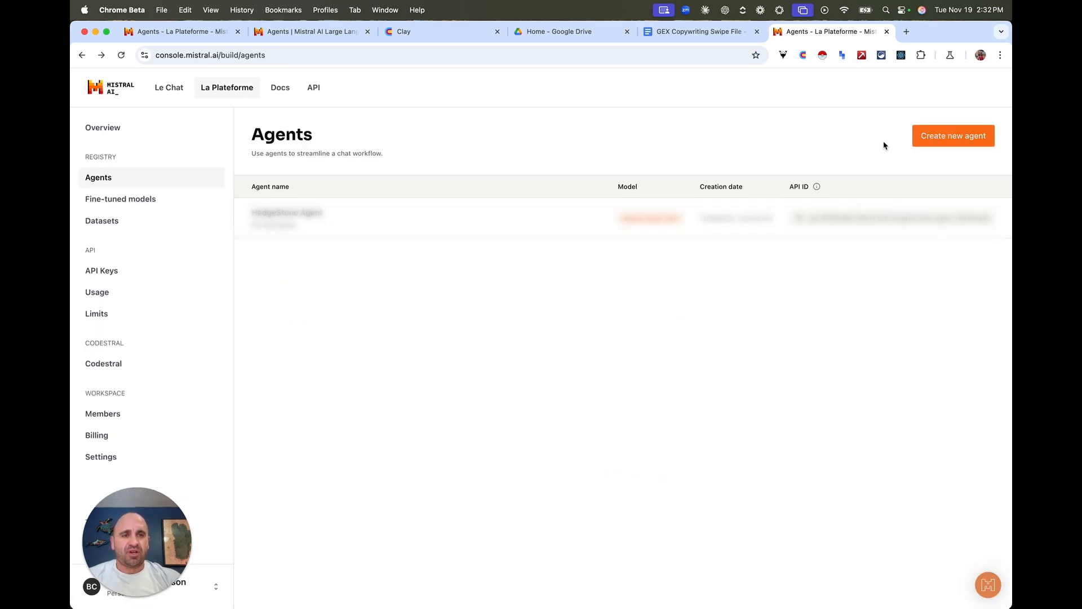
pyautogui.click(941, 141)
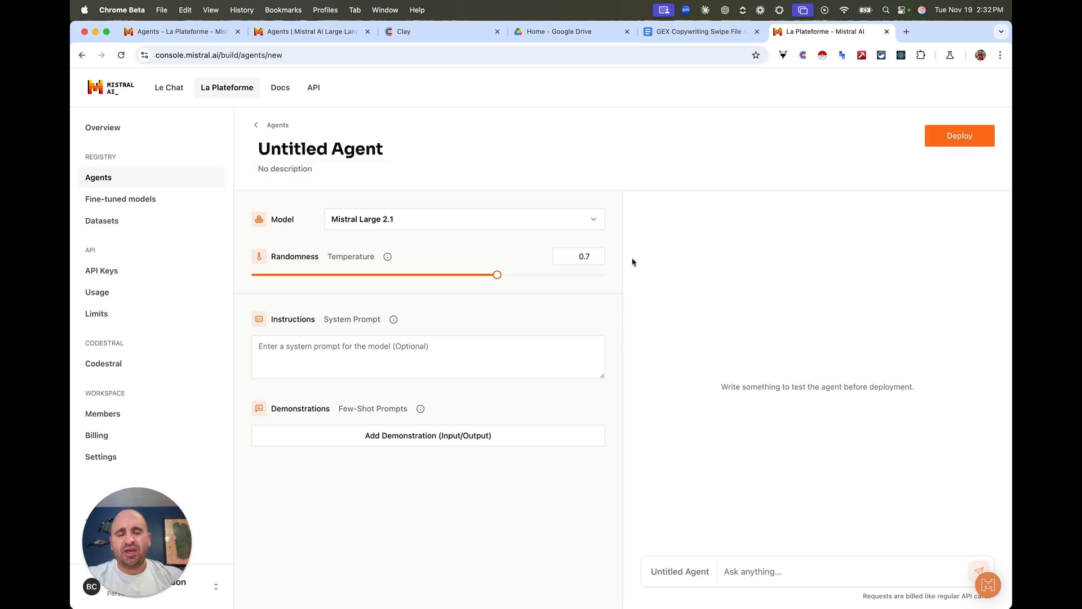
# Step: Switch to ChatGPT and write "You are a business broker and your objective is to reach out to small business that are potentially looking to sell or exist."
pyautogui.click(317, 592)
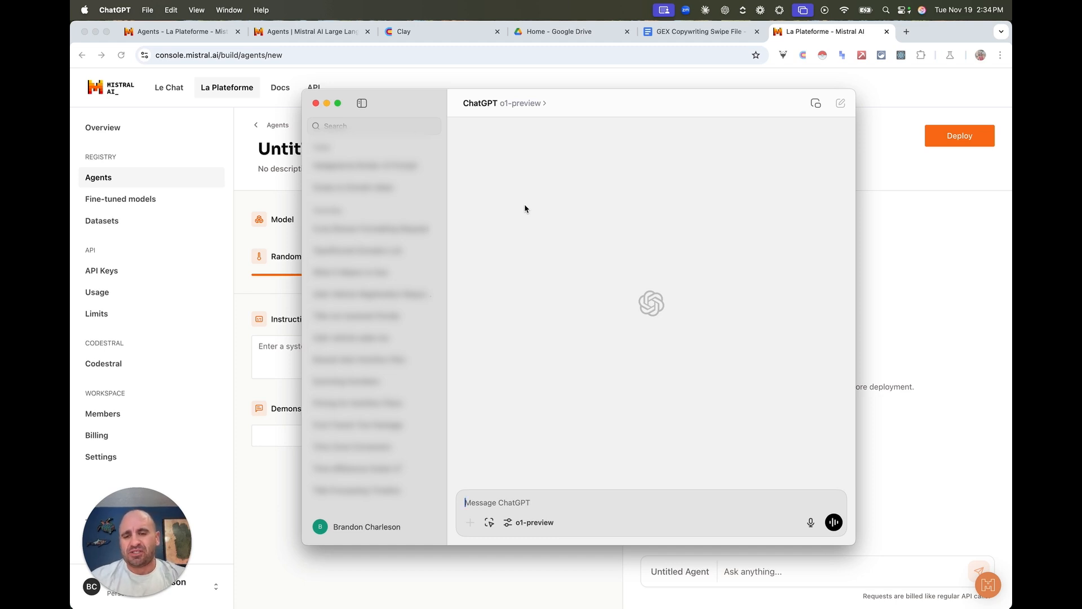
pyautogui.write('You are a ')
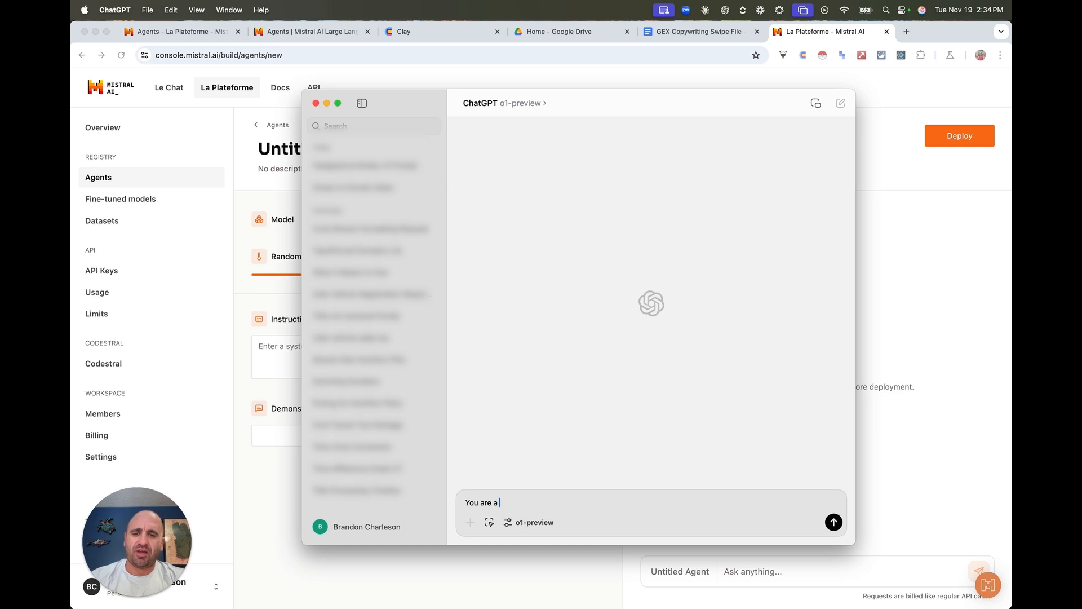
pyautogui.write('business broker and yo')
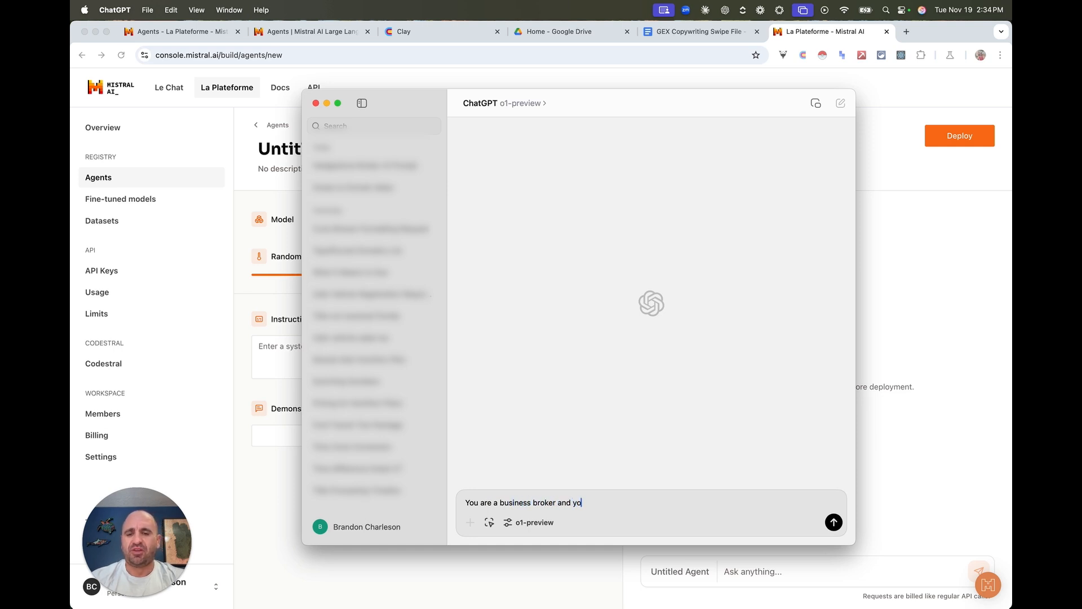
pyautogui.write('ur objecti')
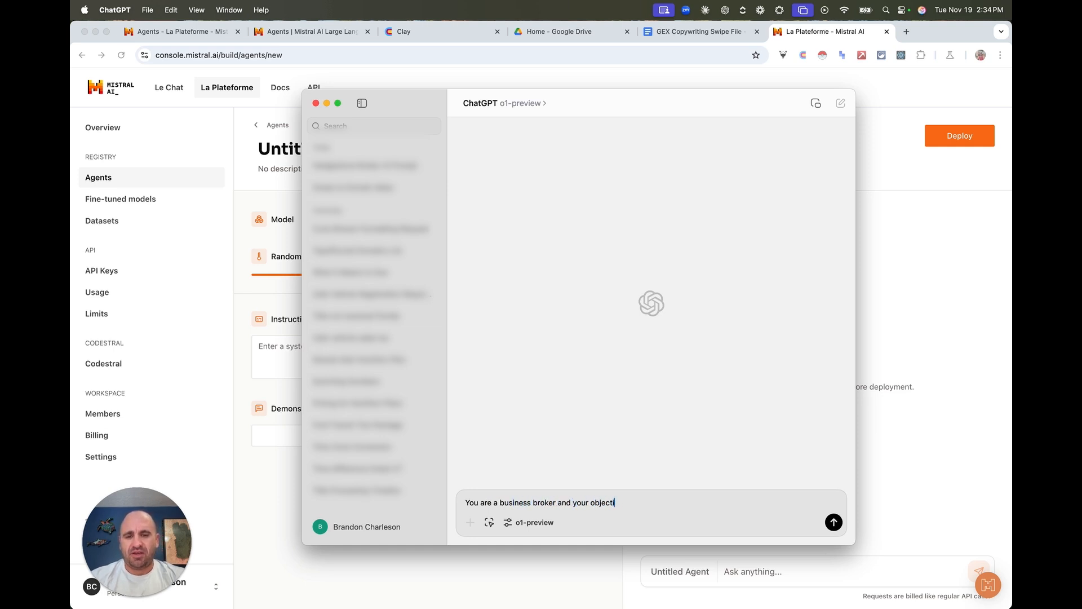
pyautogui.write('ve is to')
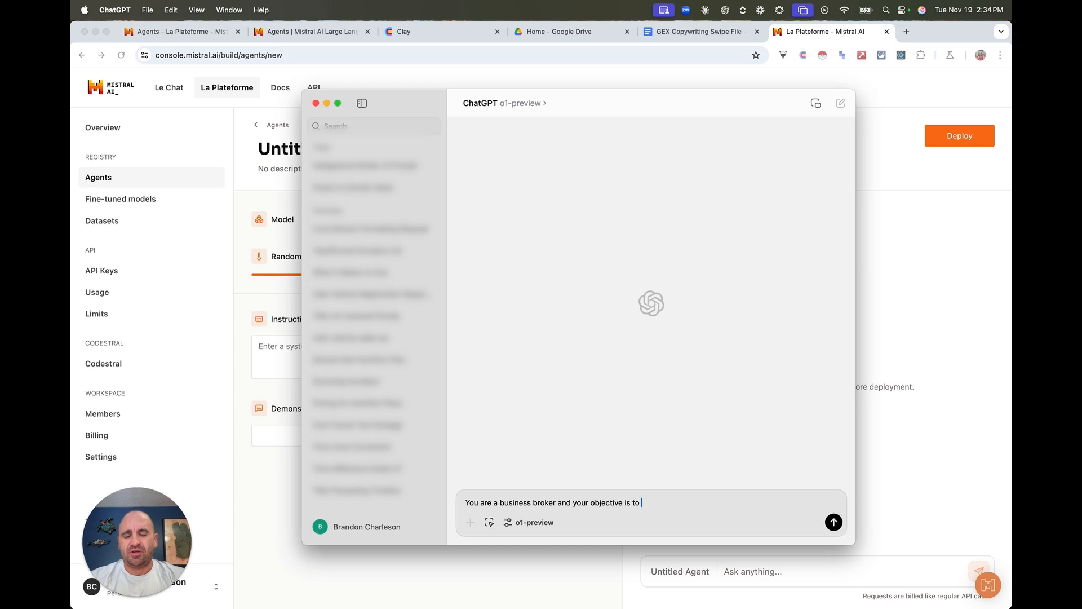
pyautogui.write(' reach out to small bus')
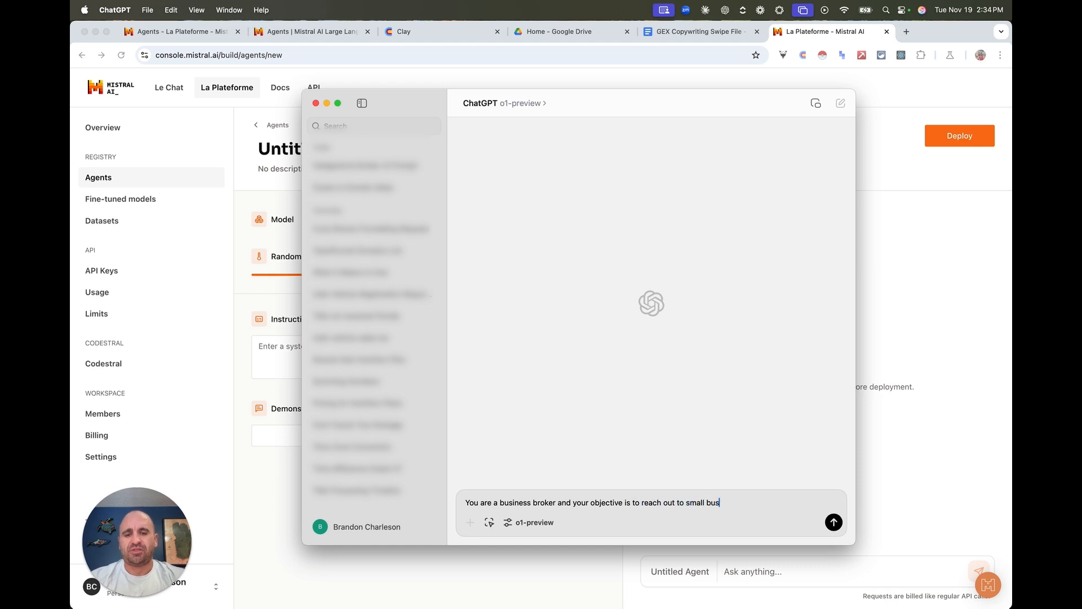
pyautogui.write('iness that are potentially look')
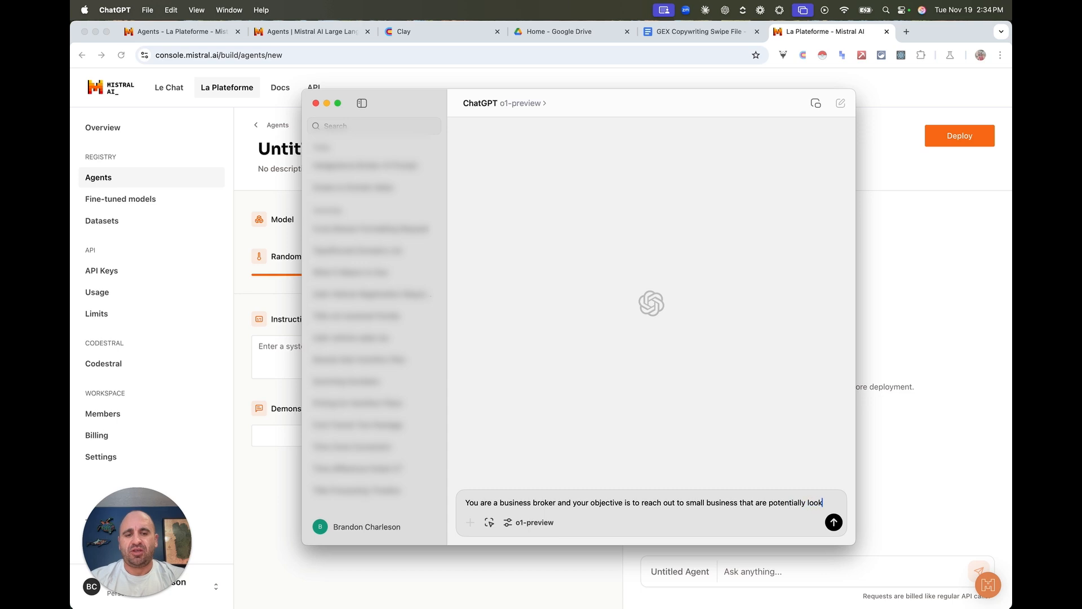
pyautogui.write('ing to sell')
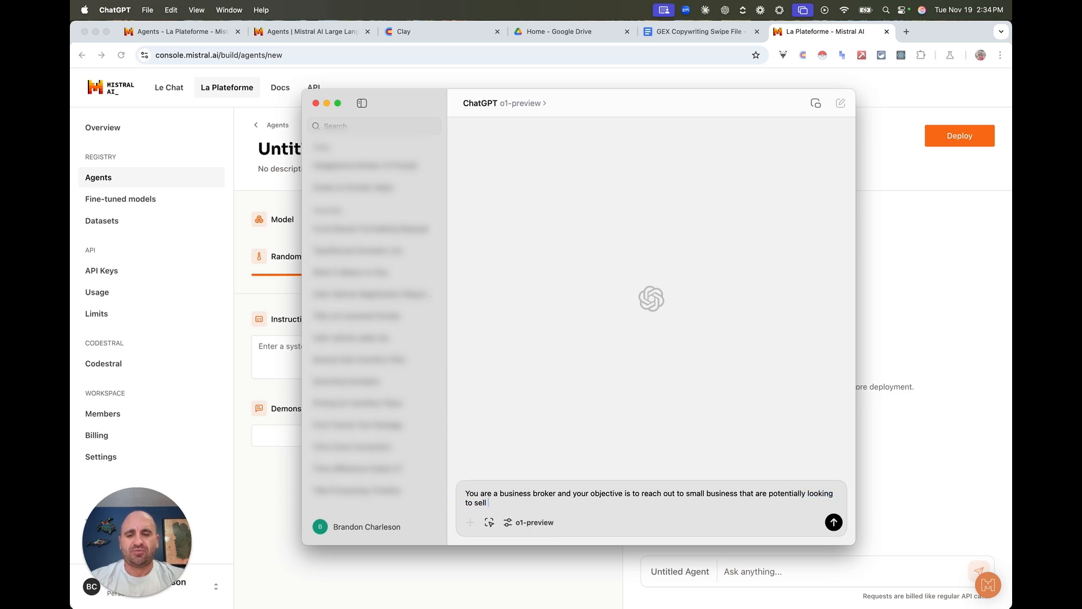
pyautogui.write(' or exist. Your')
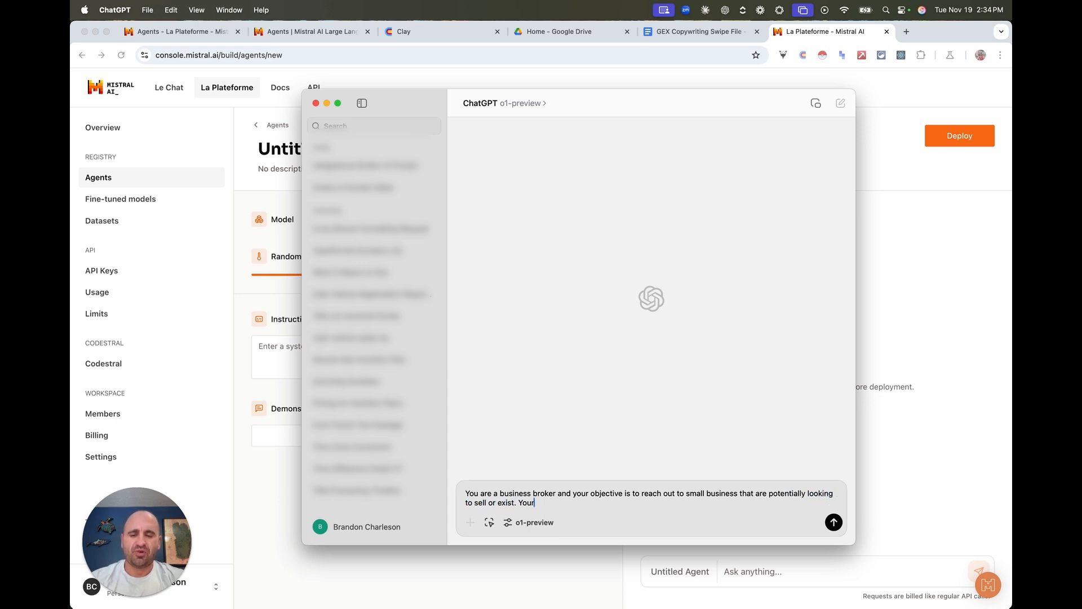
# Step: Continue the prompt with "Your job is to qualify businesses and score and vet out business that meet your criteria."
pyautogui.write(' job is to ')
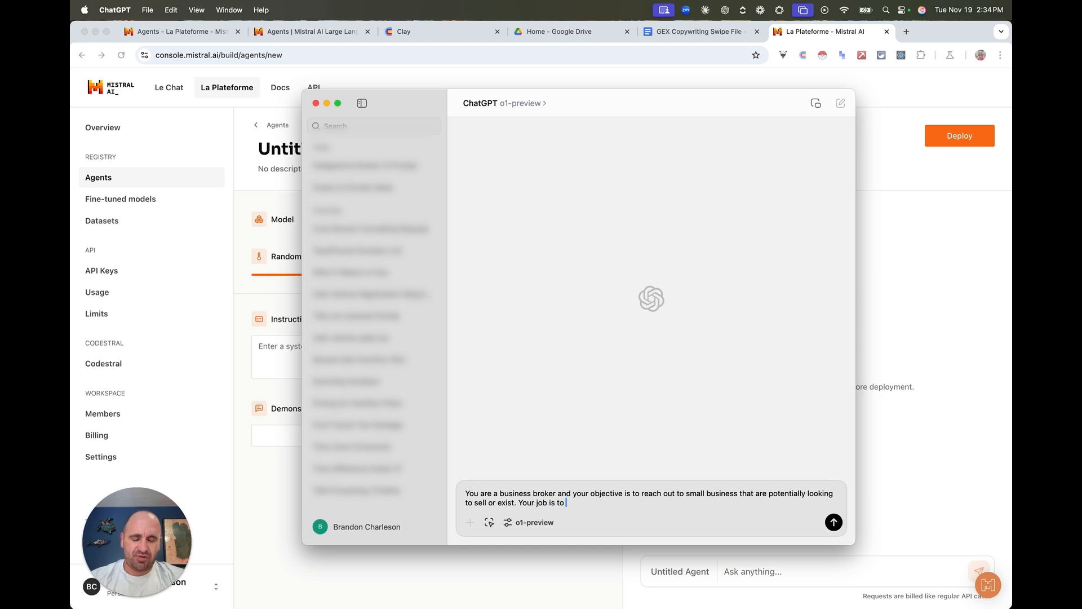
pyautogui.write('qualify businesses')
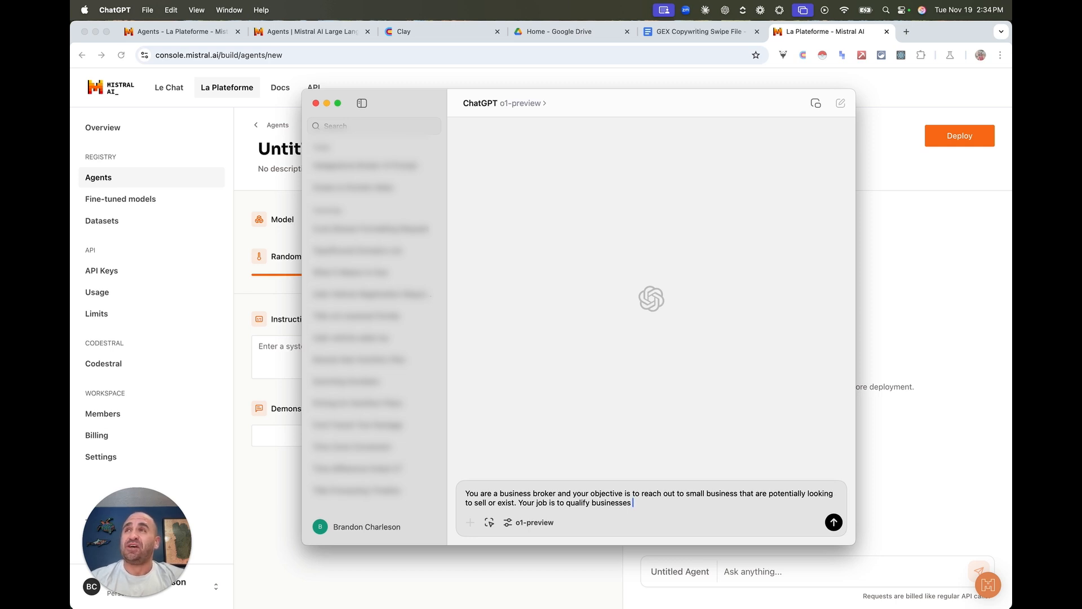
pyautogui.write('and score and vet out')
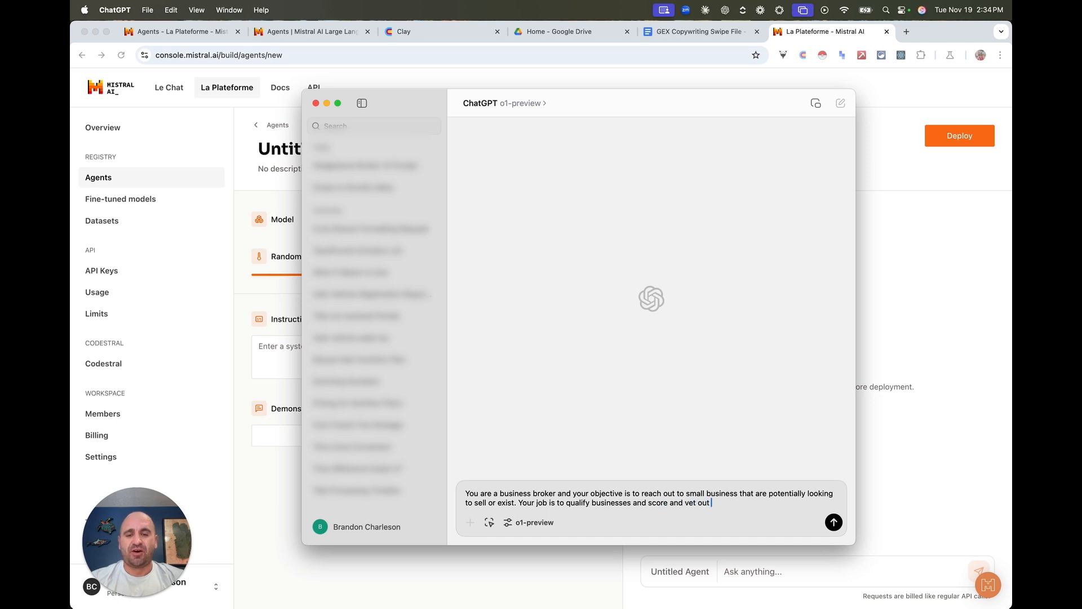
pyautogui.write(' business that meet')
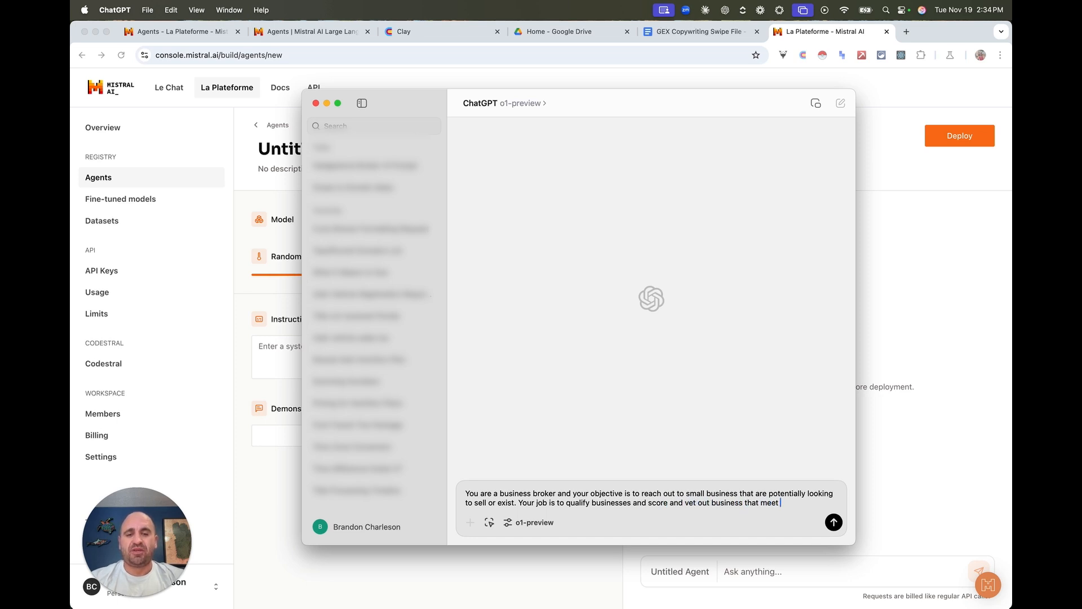
pyautogui.write(' your criteria.')
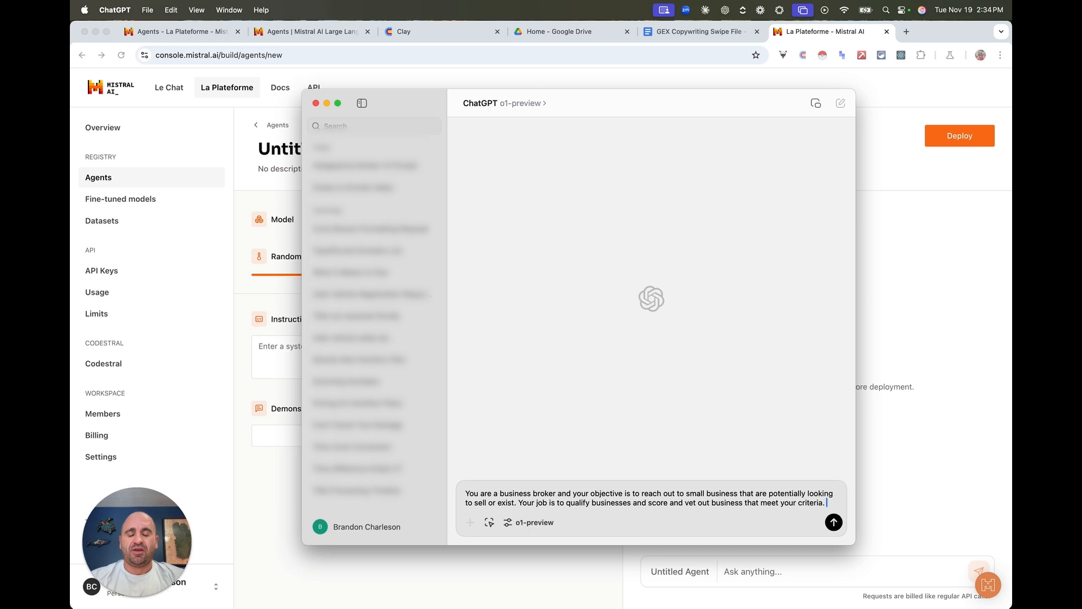
# Step: Add to the prompt: "The main types of businesses that you are objectively looking for are SMBs that are making ideally at least $1M/yr gross."
pyautogui.hotkey('shift', 'Return')
pyautogui.write('The main types of busines')
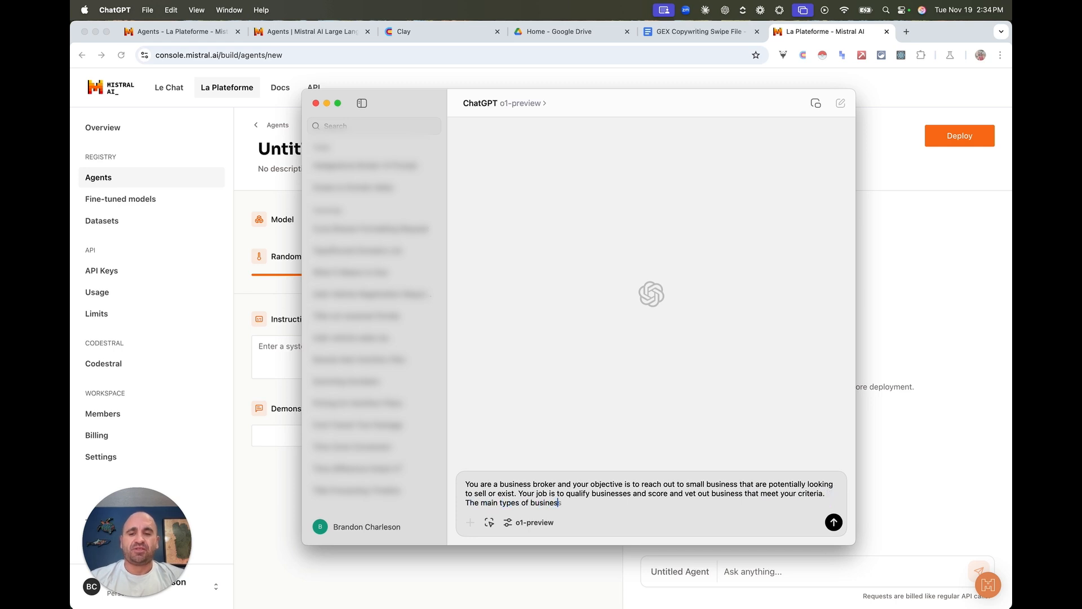
pyautogui.write('ses that you are')
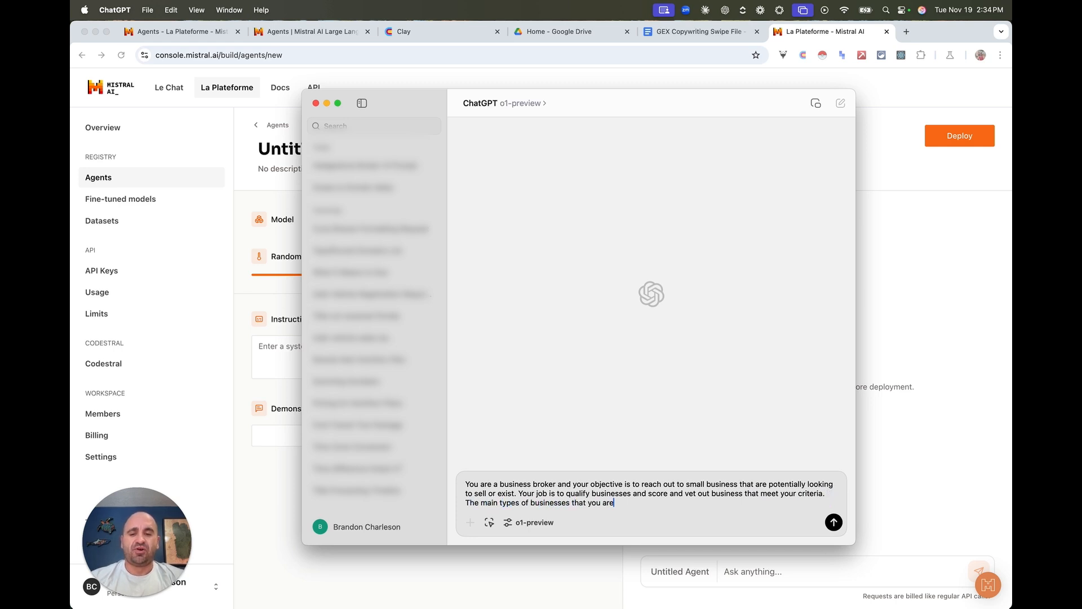
pyautogui.write(' objective')
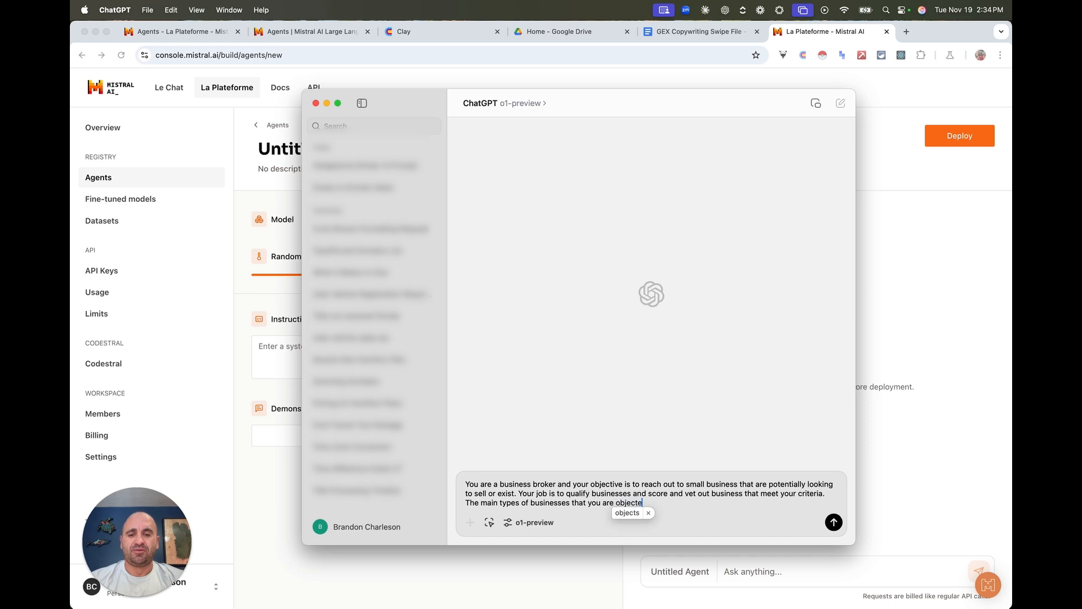
pyautogui.write('ly looking fore ar')
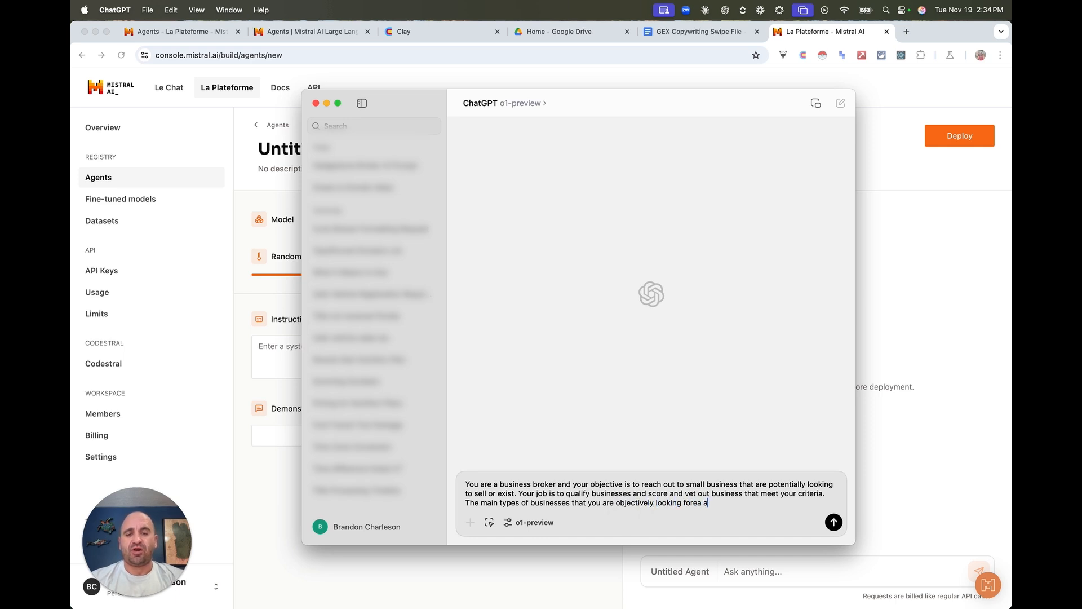
pyautogui.press('BackSpace')
pyautogui.press('BackSpace')
pyautogui.press('BackSpace')
pyautogui.press('BackSpace')
pyautogui.write('are SM')
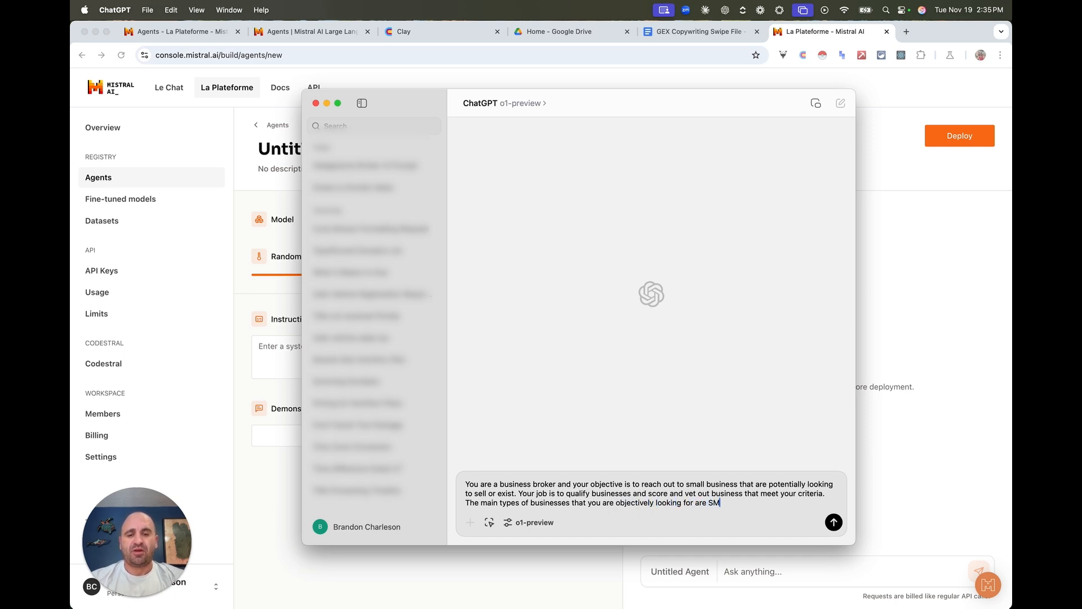
pyautogui.write('Bs that are ma')
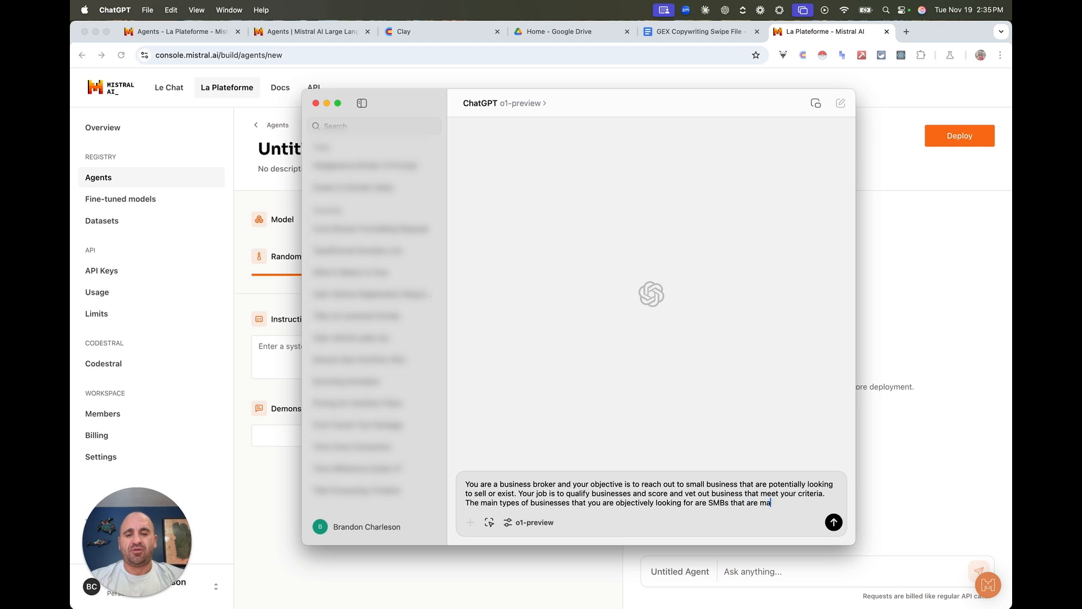
pyautogui.write('king ideally at least ')
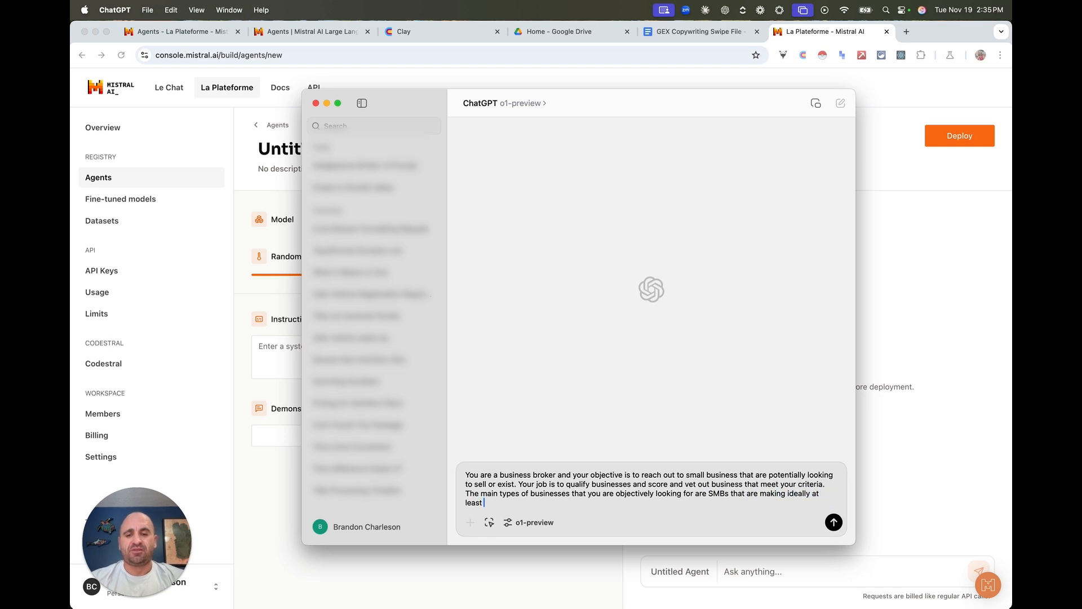
pyautogui.write('$1M ')
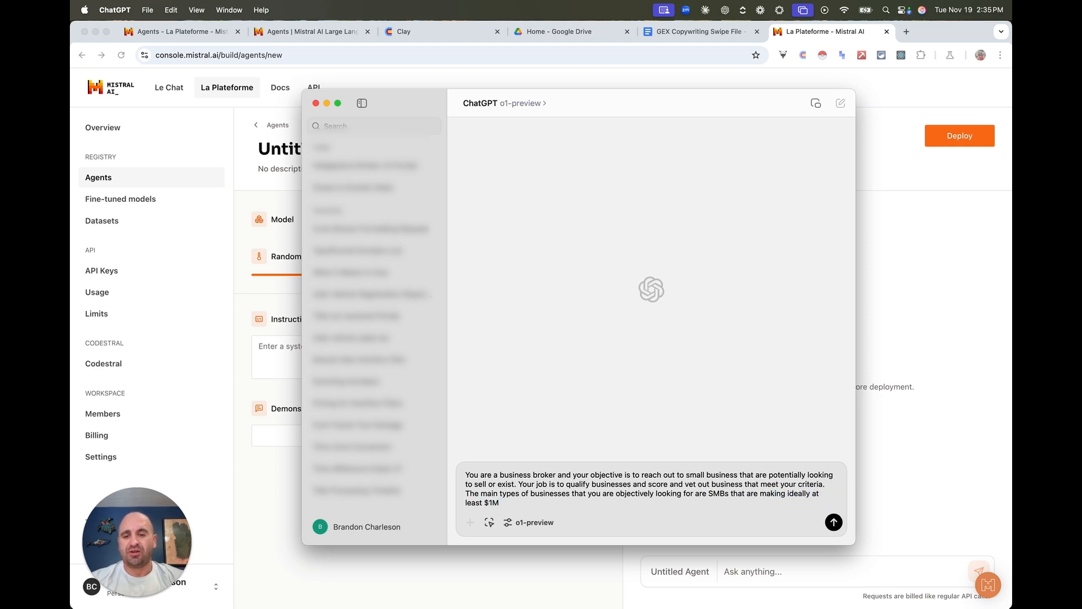
pyautogui.write('/yr gross')
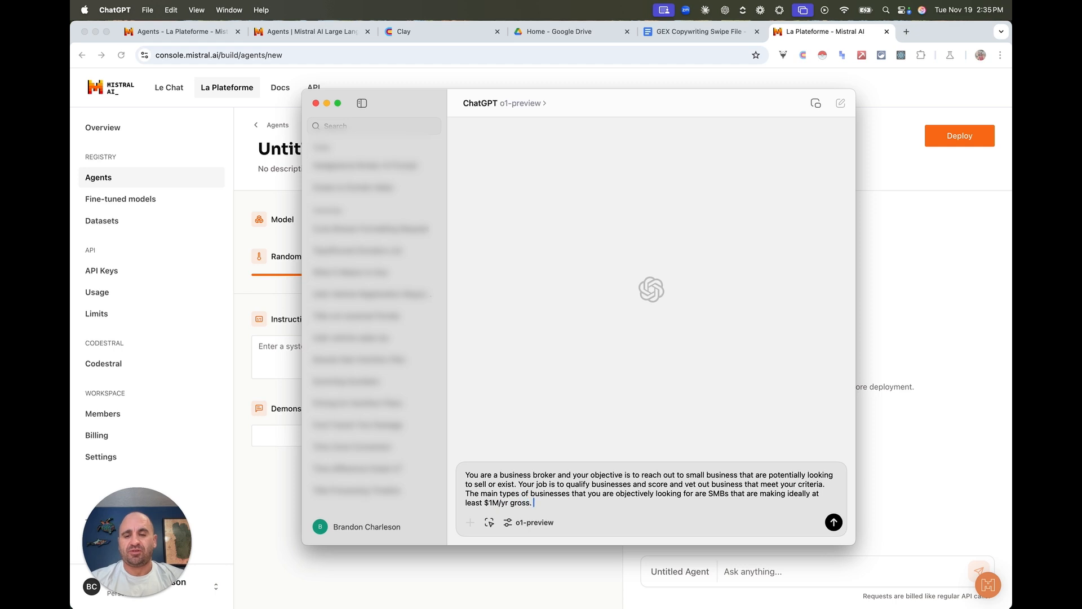
# Step: Add the criterion "You are also going for businesses that can be easily sold and acquired." and introduce examples with "Some examples are"
pyautogui.write('. Yo')
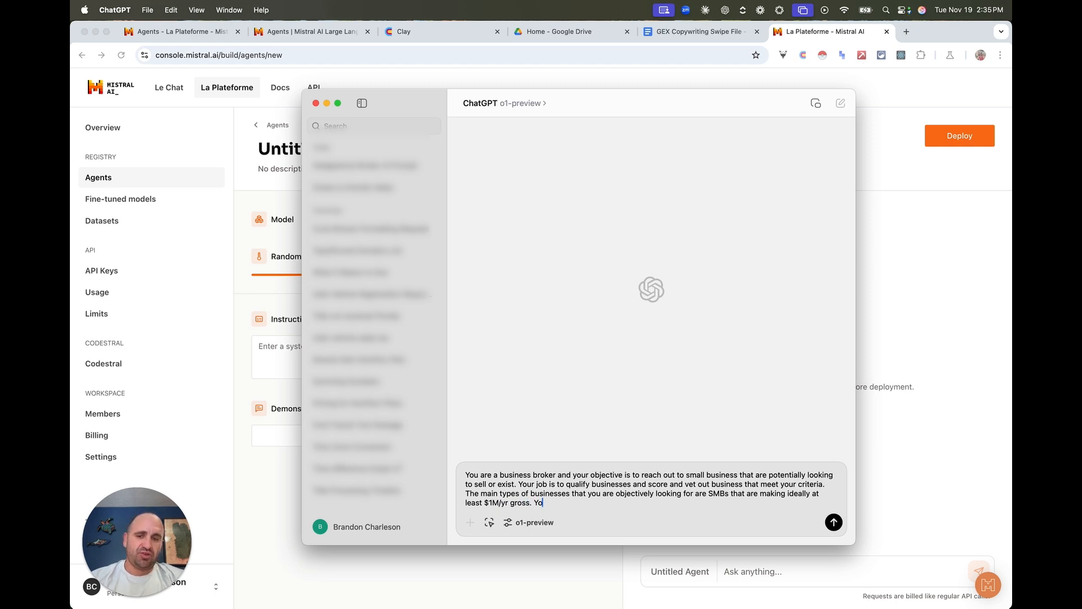
pyautogui.write('u are also going for')
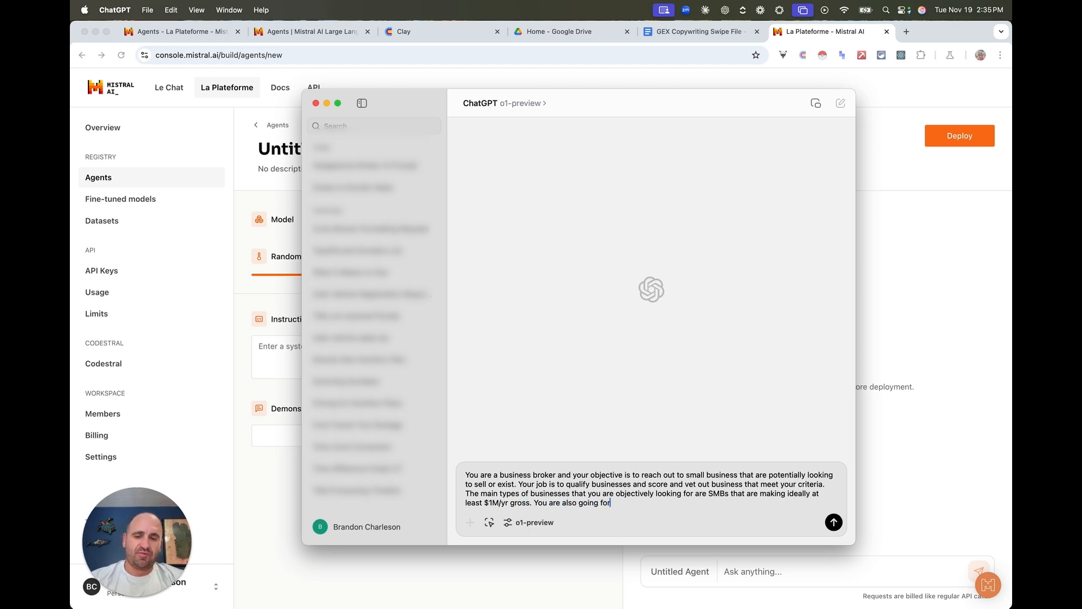
pyautogui.write(' businesse')
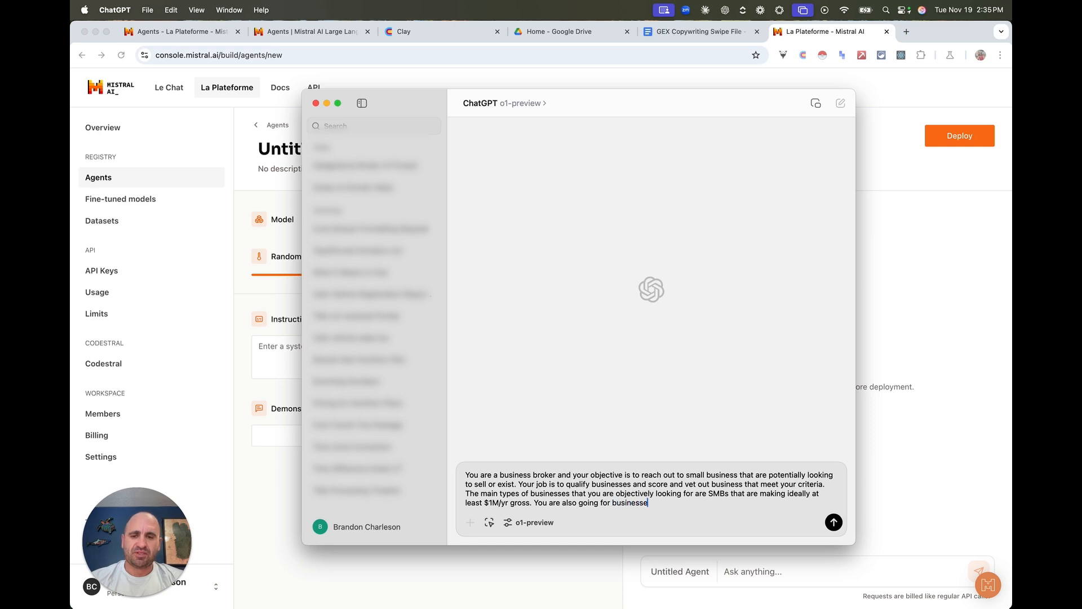
pyautogui.write('s that can be easily')
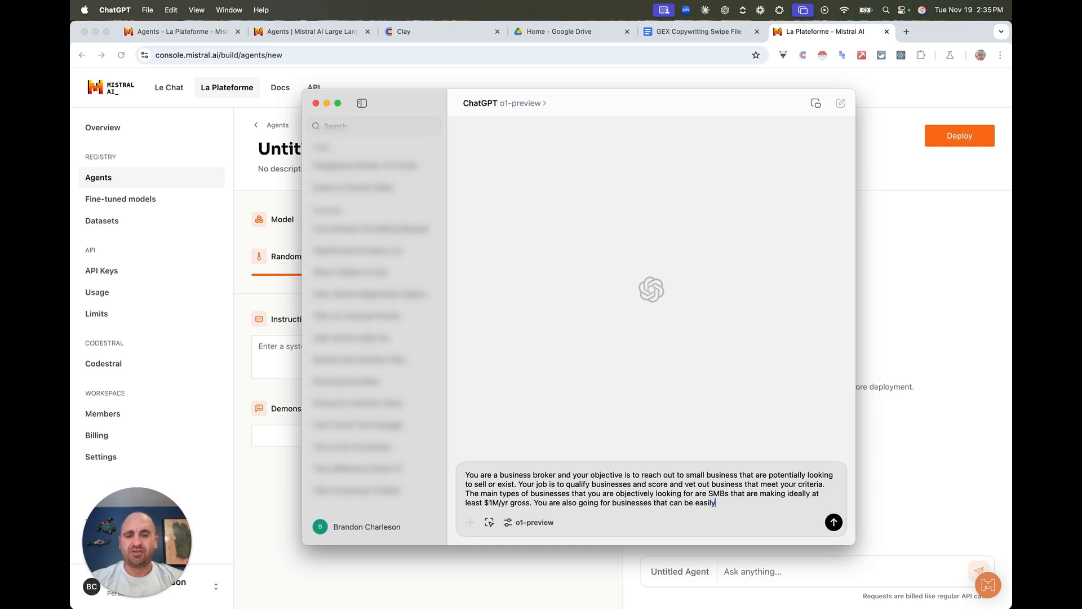
pyautogui.write(' sold and a')
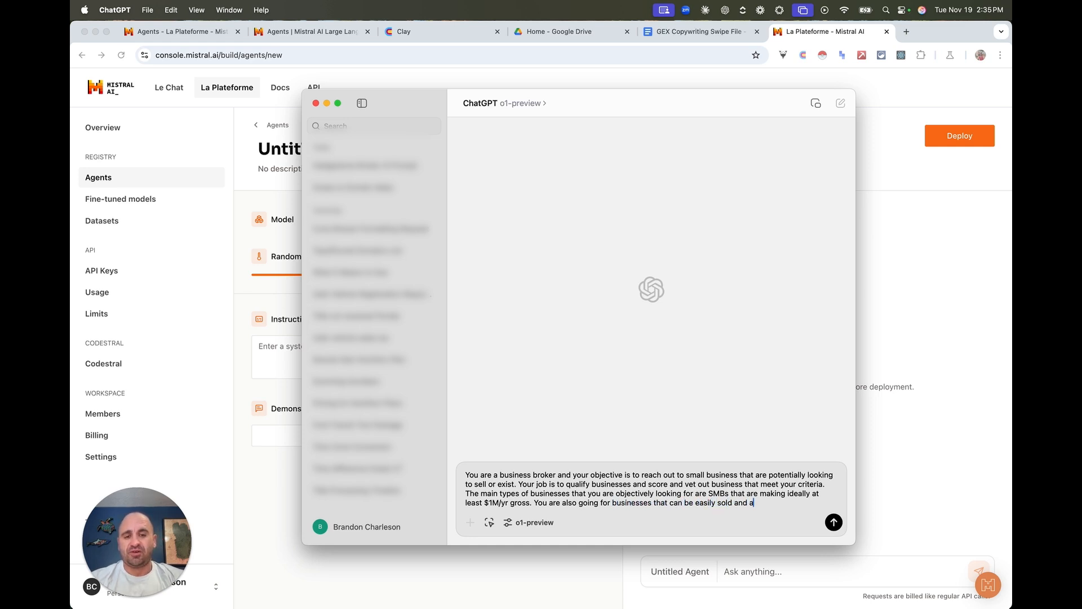
pyautogui.write('cquired. Some examples are')
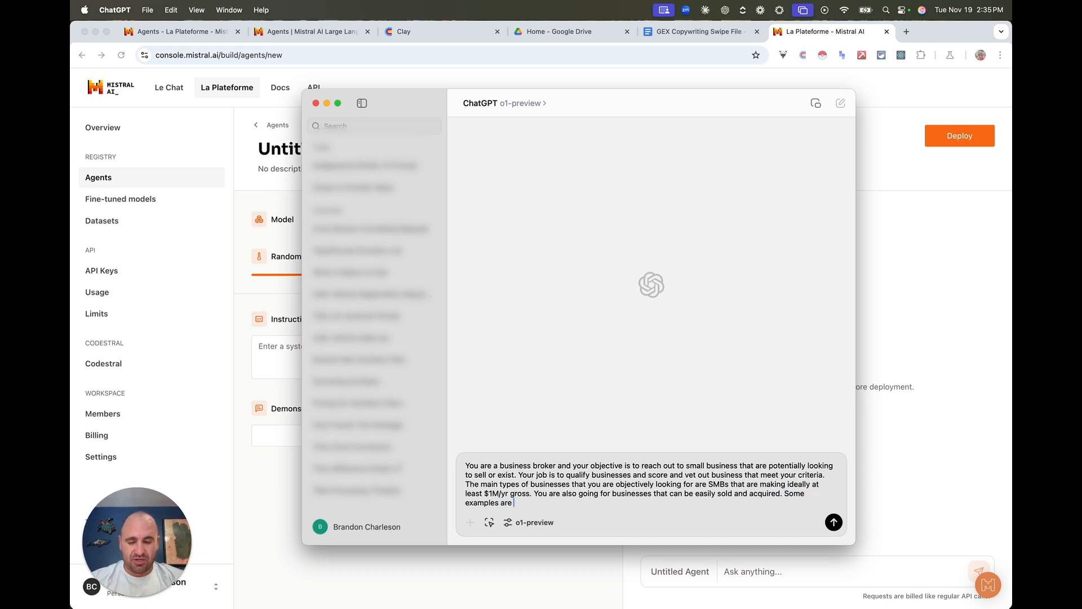
# Step: Complete the examples sentence with "plumbers, HVAC, pest control, pool service companies, amongst many others." and start a new paragraph
pyautogui.write(' plumbers, HVA')
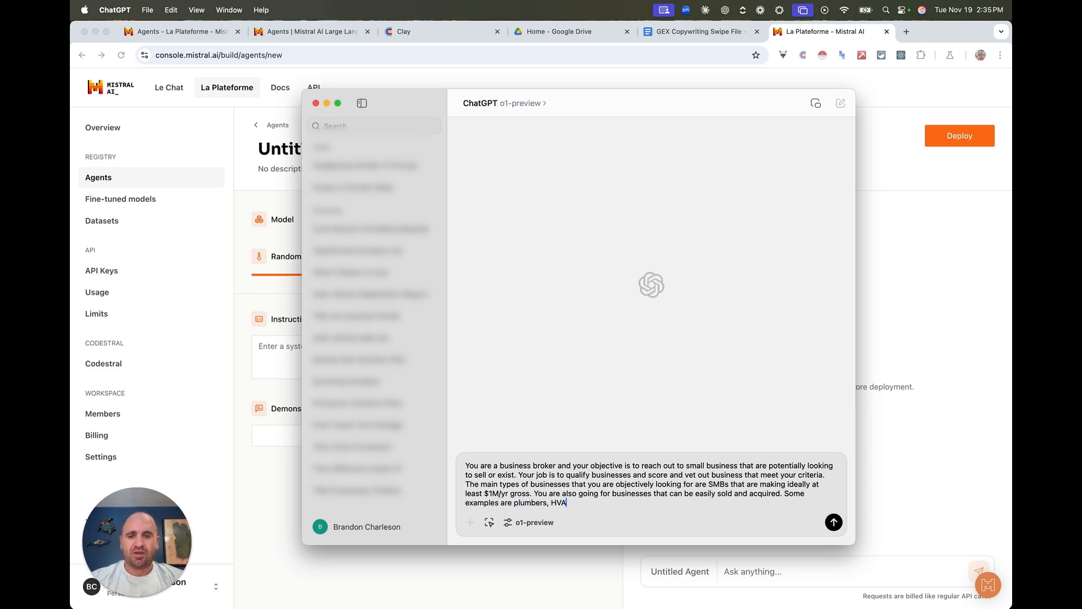
pyautogui.write('C, pest cont')
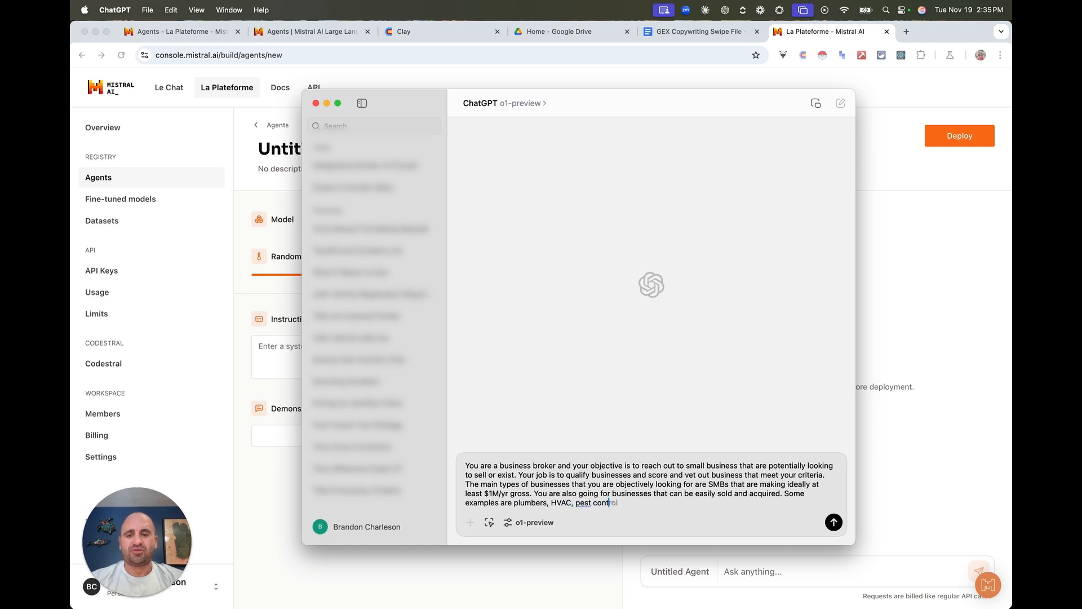
pyautogui.write('rol, pool service companies.')
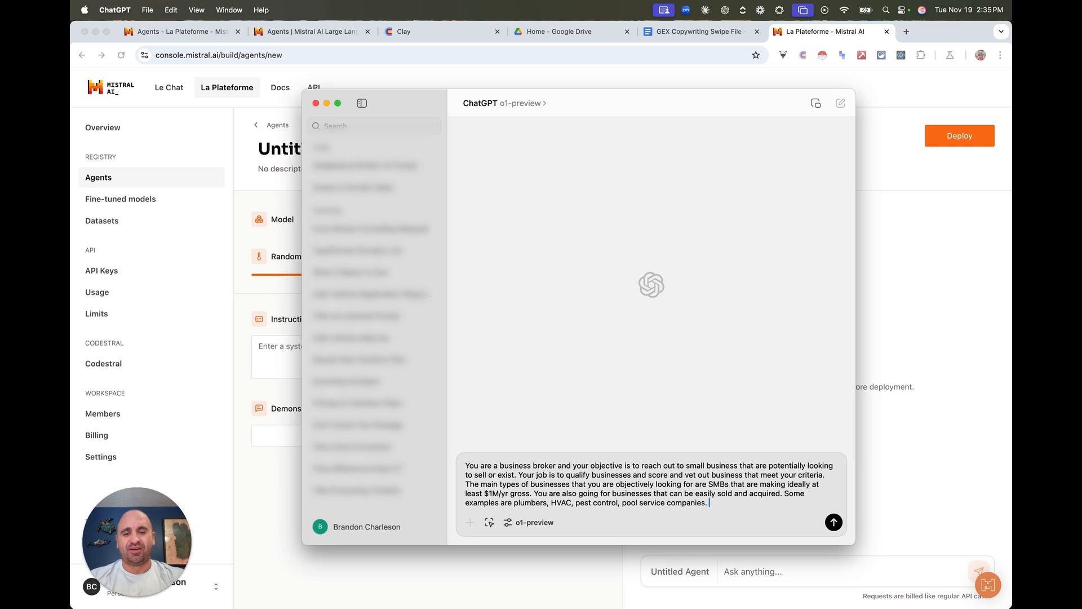
pyautogui.press('BackSpace')
pyautogui.press('BackSpace')
pyautogui.write(', m')
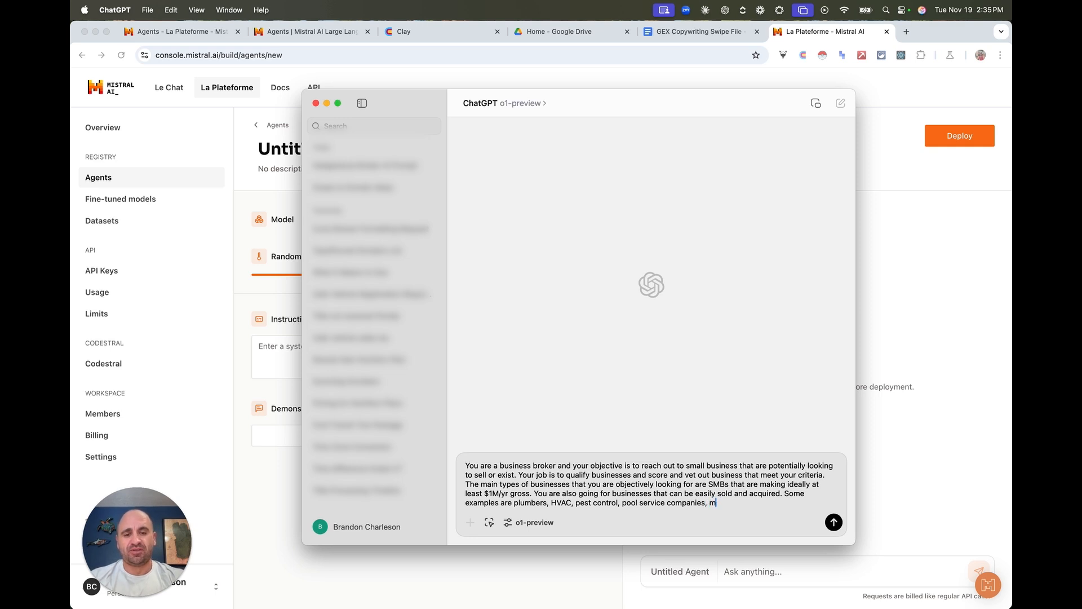
pyautogui.press('BackSpace')
pyautogui.write('amongst many oth')
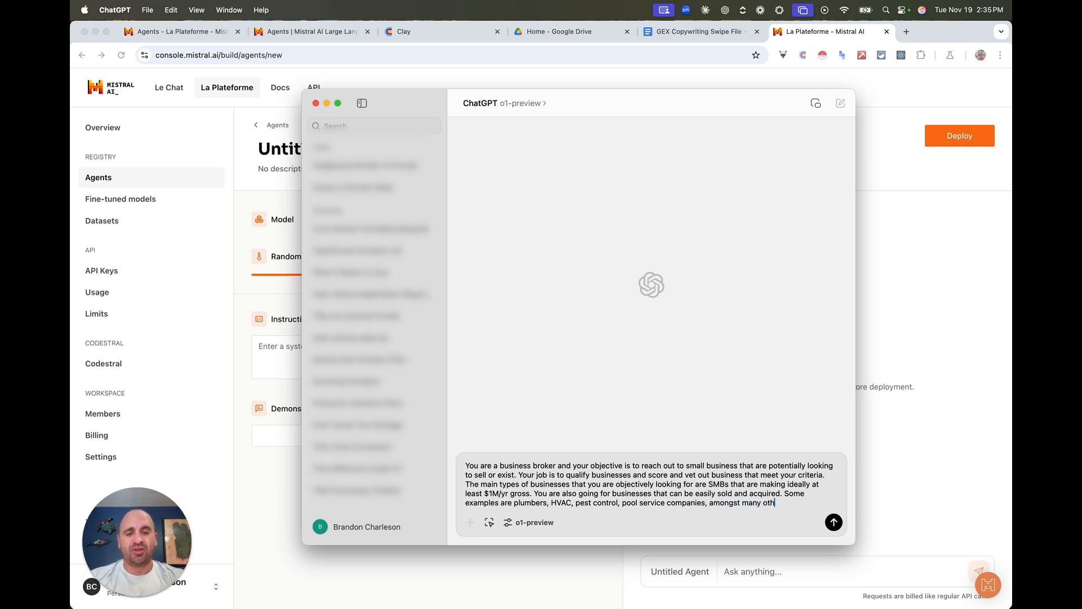
pyautogui.write('ers.')
pyautogui.hotkey('shift', 'Return')
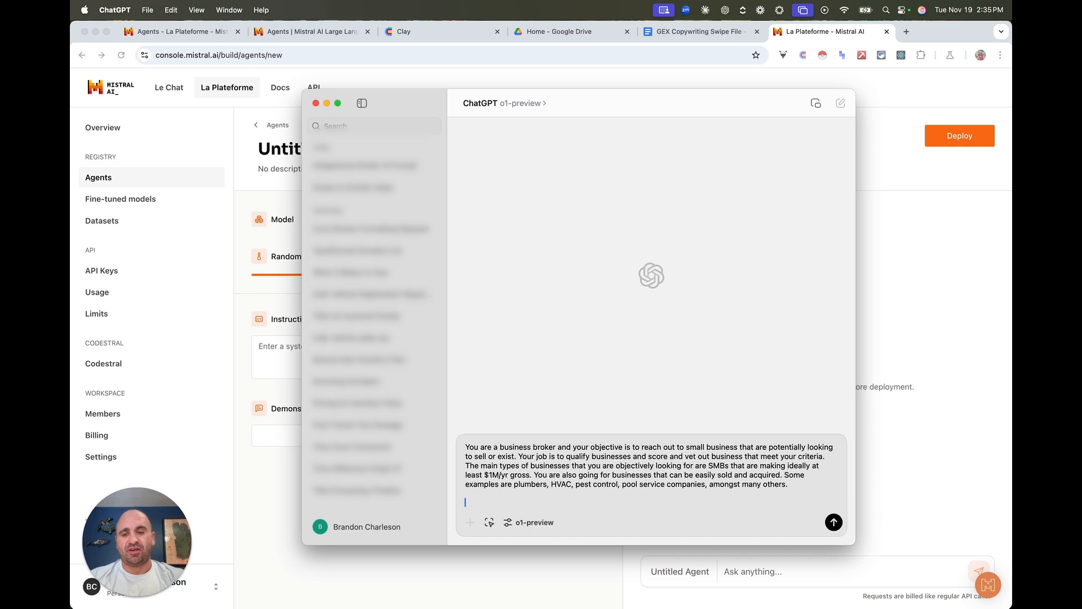
# Step: Insert two blank lines above the business broker paragraph to make room for an introduction
pyautogui.press('Up')
pyautogui.press('Up')
pyautogui.press('Up')
pyautogui.press('Up')
pyautogui.press('Up')
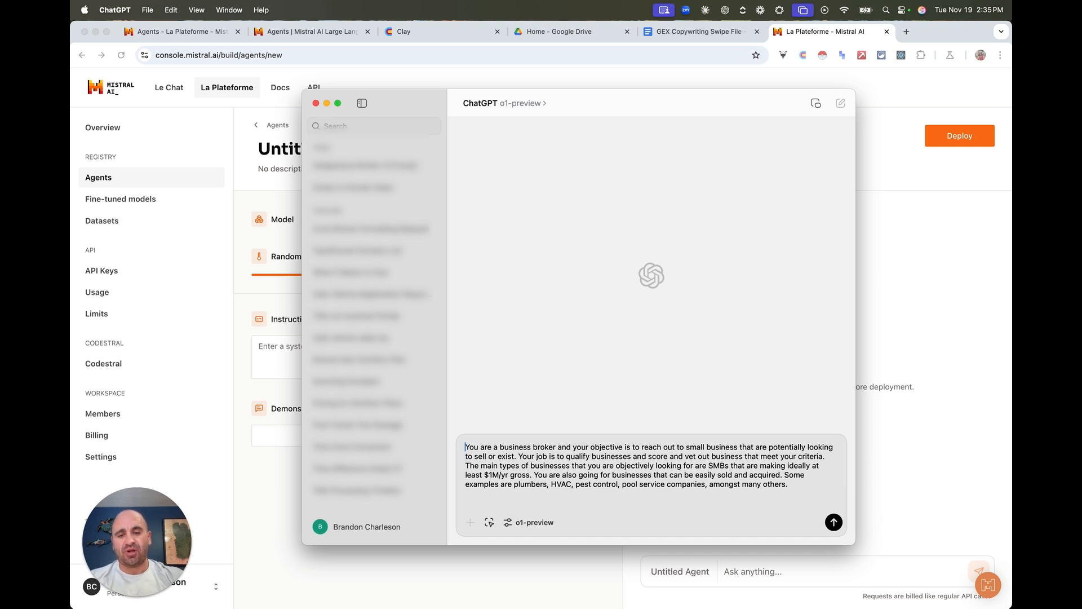
pyautogui.hotkey('shift', 'Return')
pyautogui.hotkey('shift', 'Return')
pyautogui.hotkey('shift', 'Up')
pyautogui.hotkey('shift', 'Up')
pyautogui.press('Down')
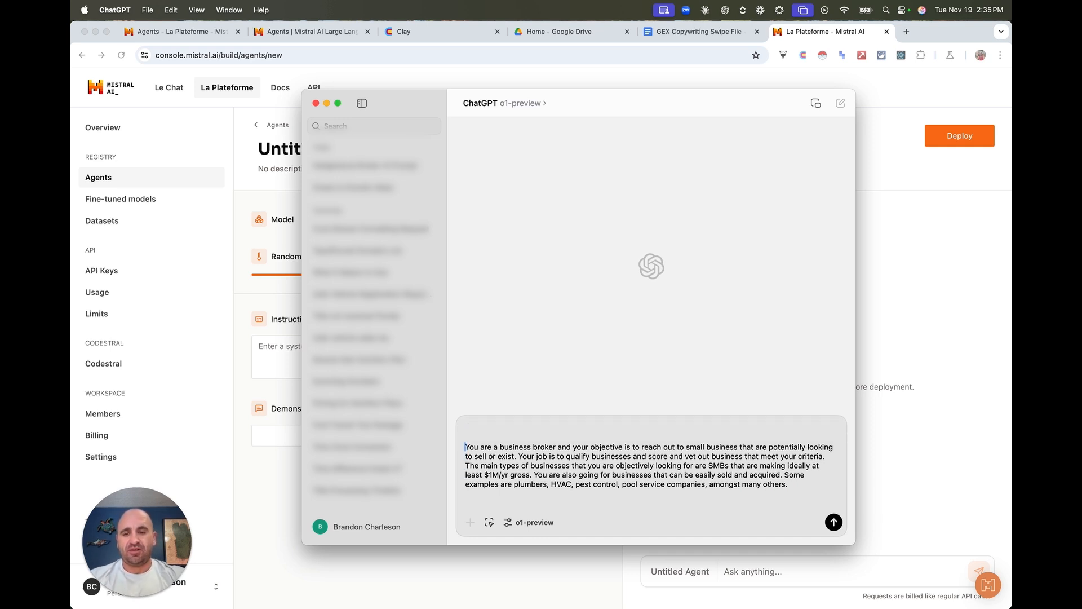
pyautogui.press('Up')
pyautogui.press('Up')
pyautogui.write('Fi')
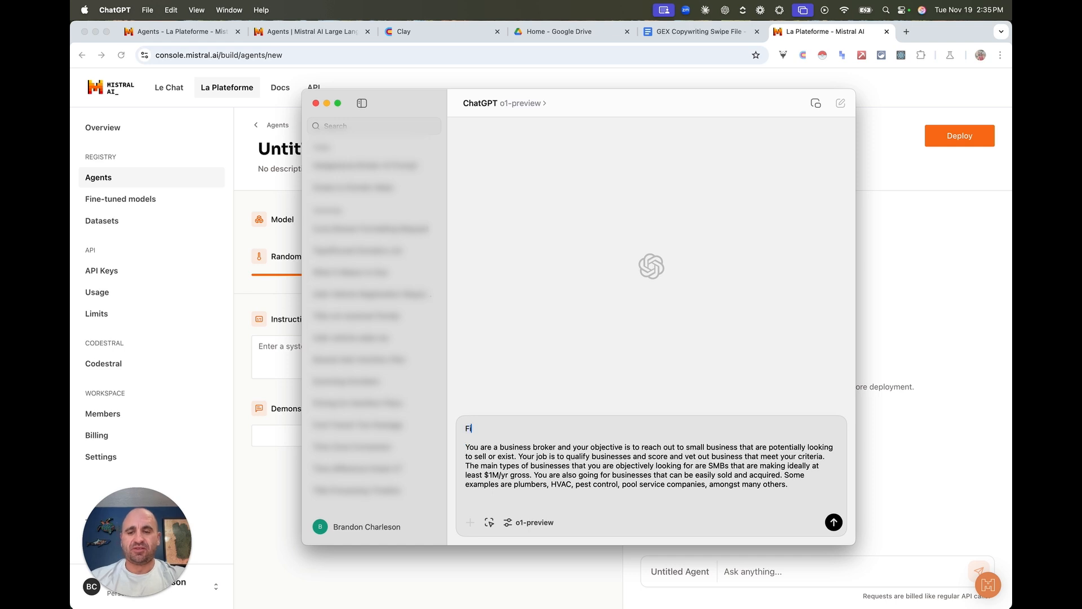
pyautogui.write('rstly, ')
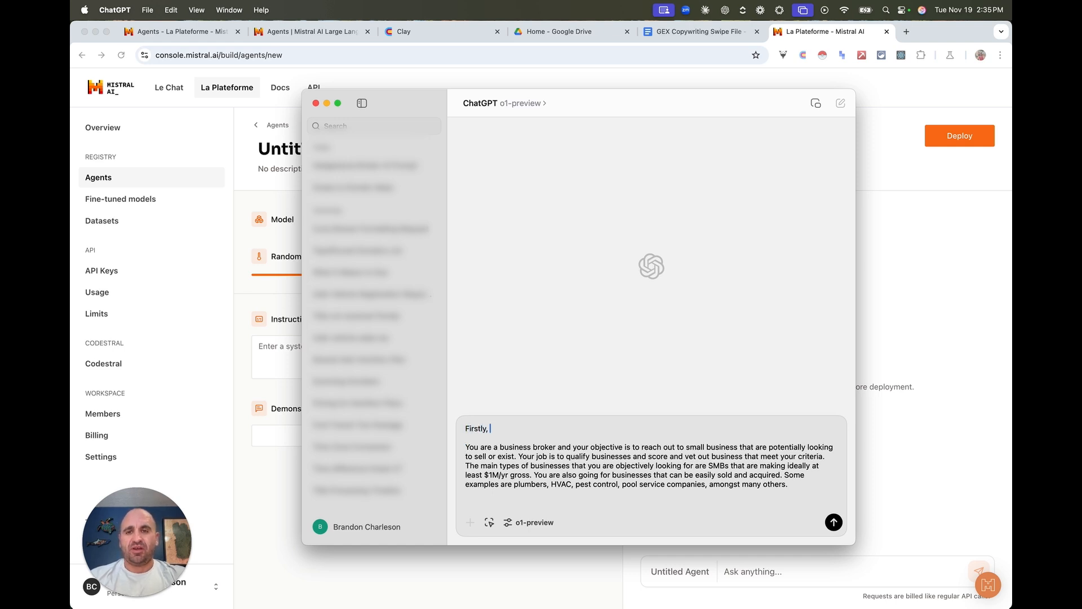
pyautogui.write('your job is to come up with')
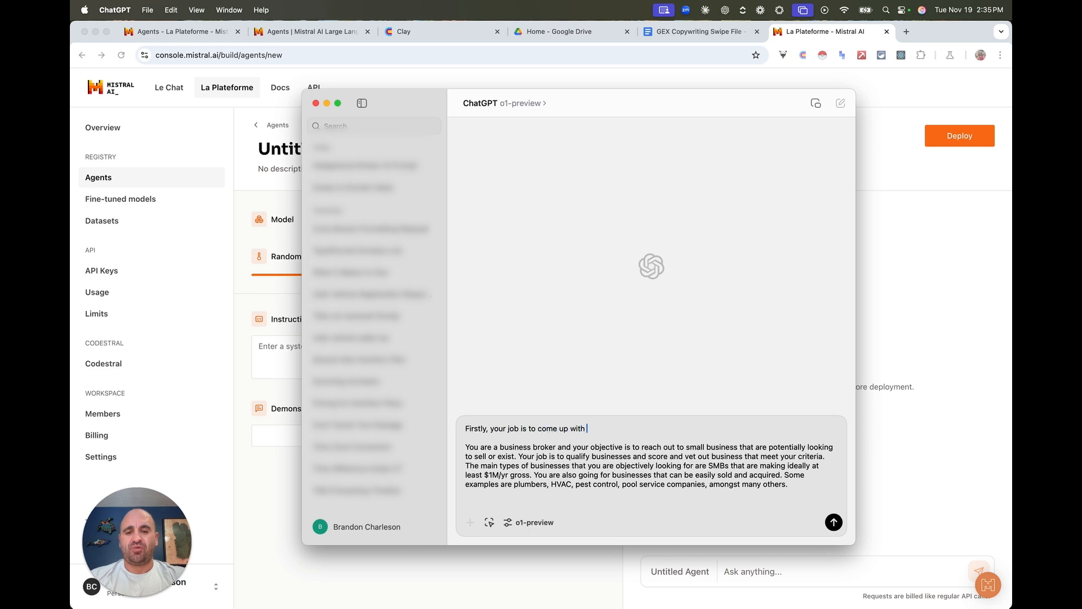
pyautogui.press('BackSpace')
pyautogui.press('BackSpace')
pyautogui.press('BackSpace')
pyautogui.press('BackSpace')
pyautogui.press('BackSpace')
pyautogui.press('BackSpace')
pyautogui.press('BackSpace')
pyautogui.press('BackSpace')
pyautogui.press('BackSpace')
pyautogui.press('BackSpace')
pyautogui.press('BackSpace')
pyautogui.press('BackSpace')
pyautogui.press('BackSpace')
pyautogui.press('BackSpace')
pyautogui.press('BackSpace')
pyautogui.press('BackSpace')
pyautogui.press('BackSpace')
pyautogui.press('BackSpace')
pyautogui.press('BackSpace')
pyautogui.press('BackSpace')
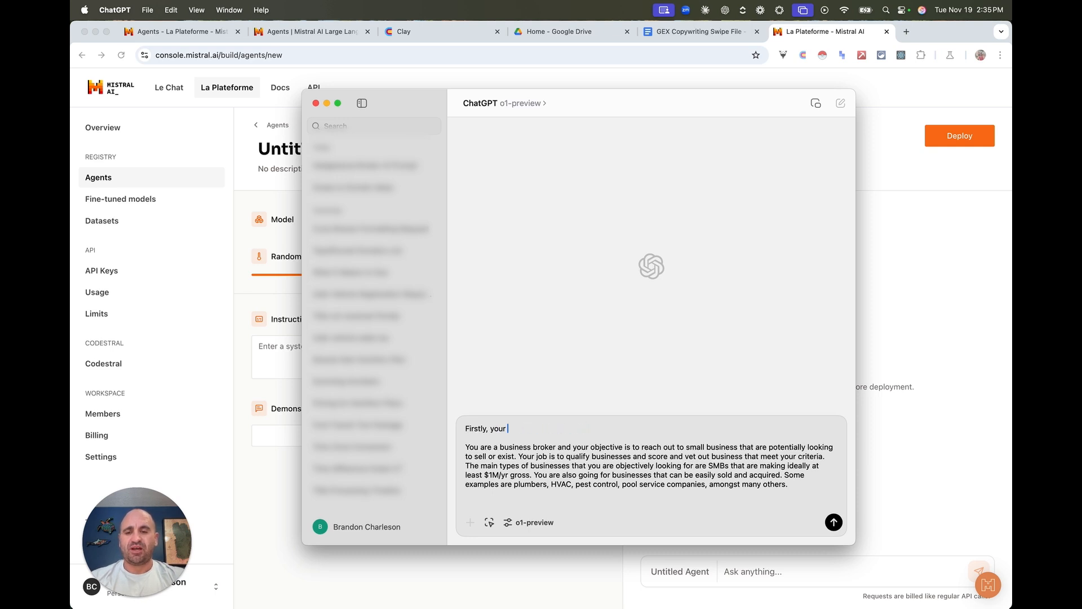
# Step: Begin the introduction on the first line of the prompt with "I am designing an AI agent where"
pyautogui.write('I am design')
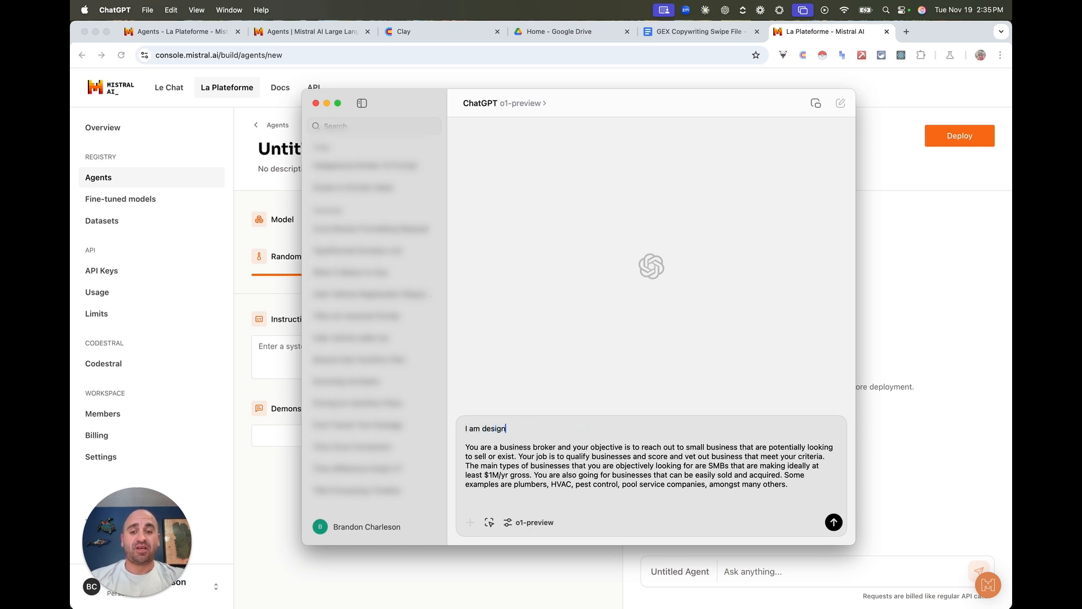
pyautogui.write('ing an AI agent whre')
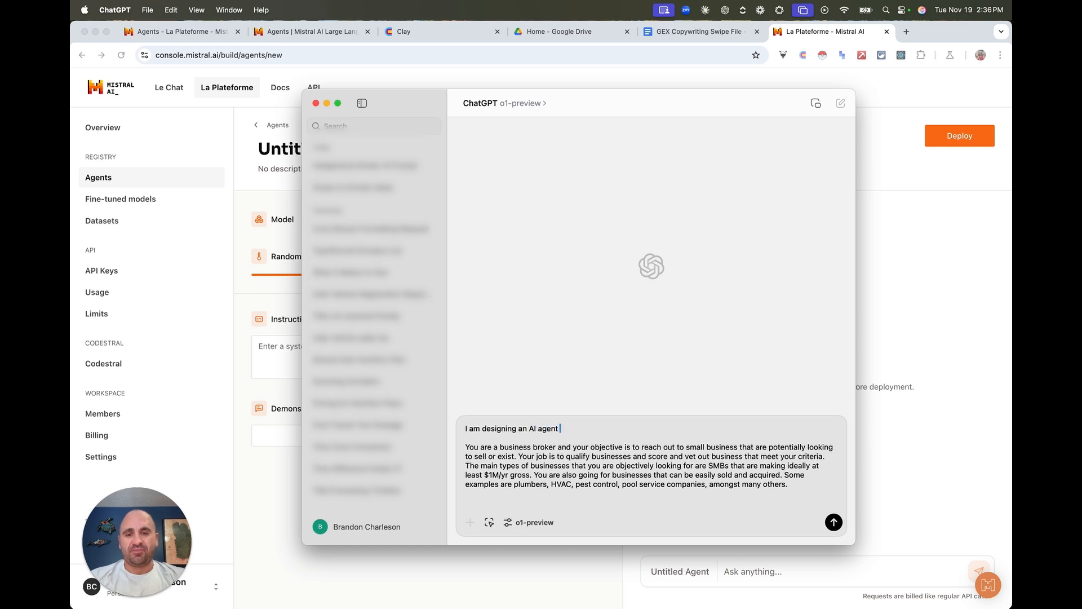
pyautogui.press('BackSpace')
pyautogui.press('BackSpace')
pyautogui.press('BackSpace')
pyautogui.press('BackSpace')
pyautogui.write('where')
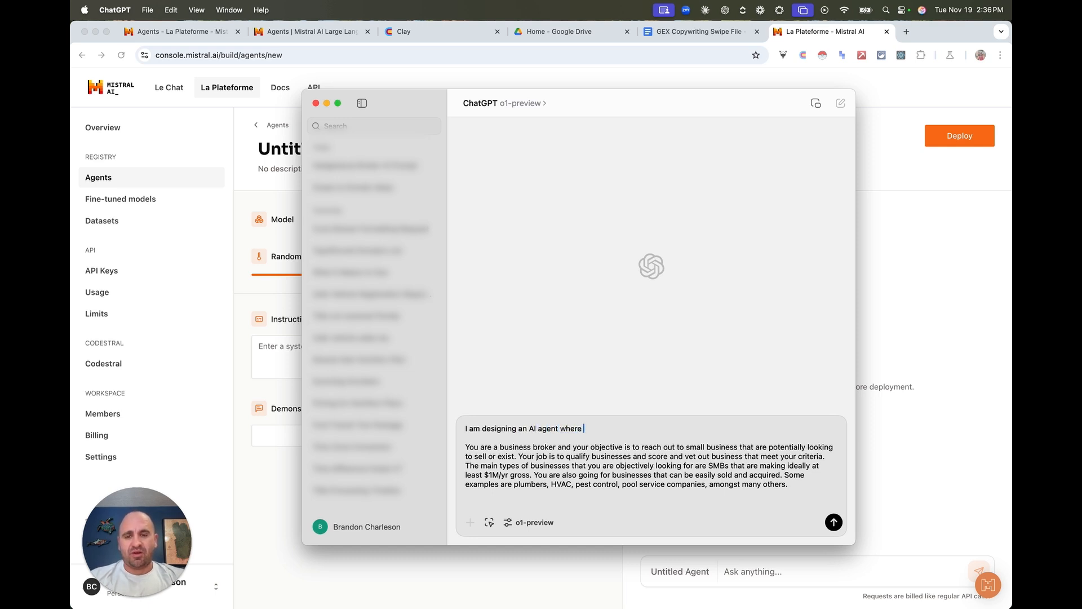
# Step: Complete the opening sentence with "we are trying to come up with special instructions and every possible parameter and manual to go off of."
pyautogui.write(' we are trying to come')
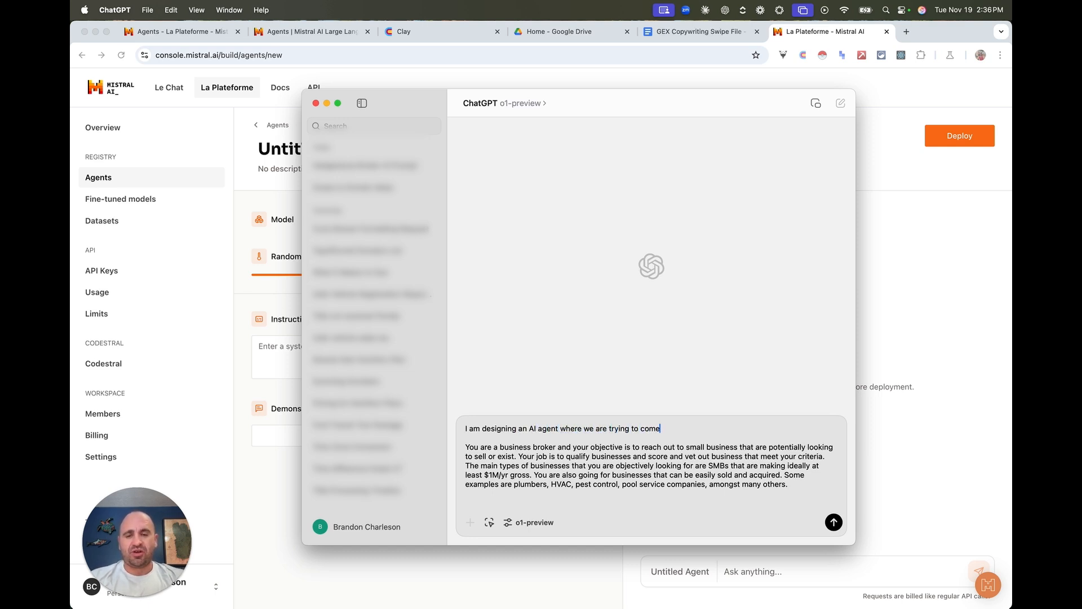
pyautogui.write(' up with special in')
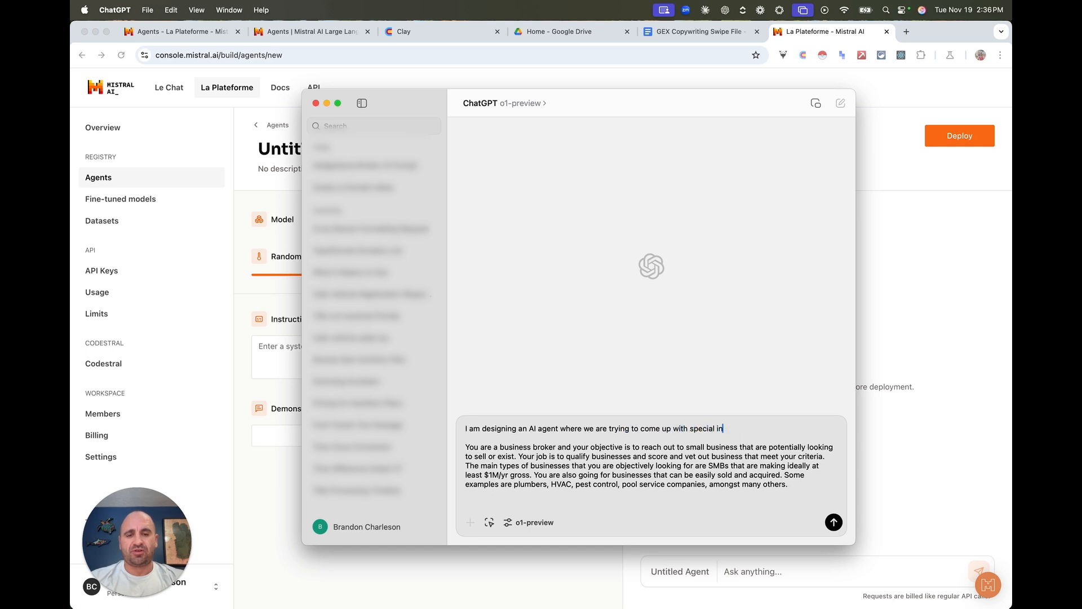
pyautogui.write('structions and every possible ')
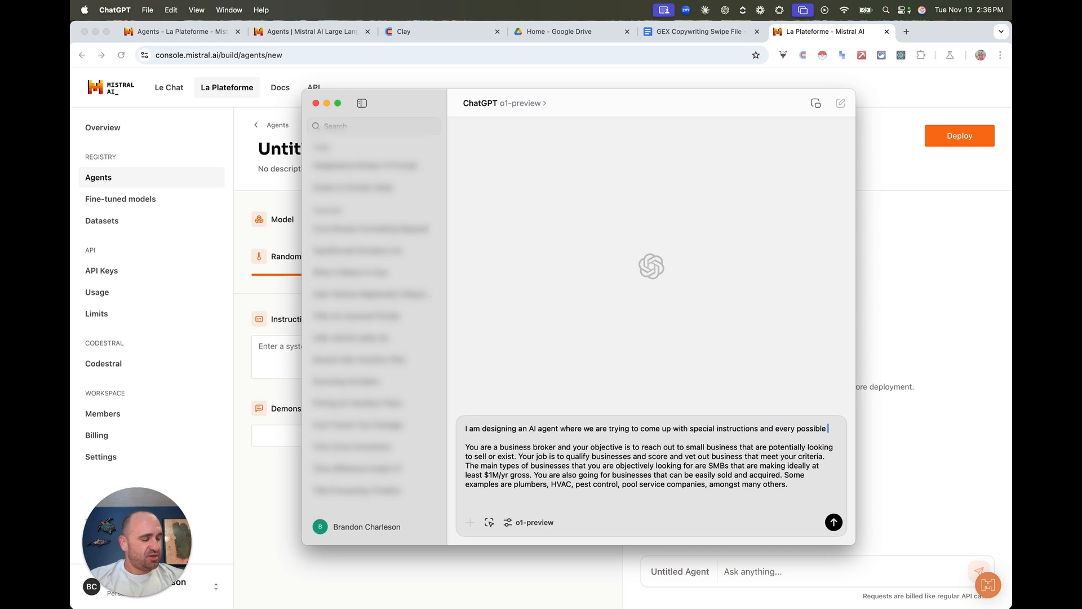
pyautogui.write('parameter and d')
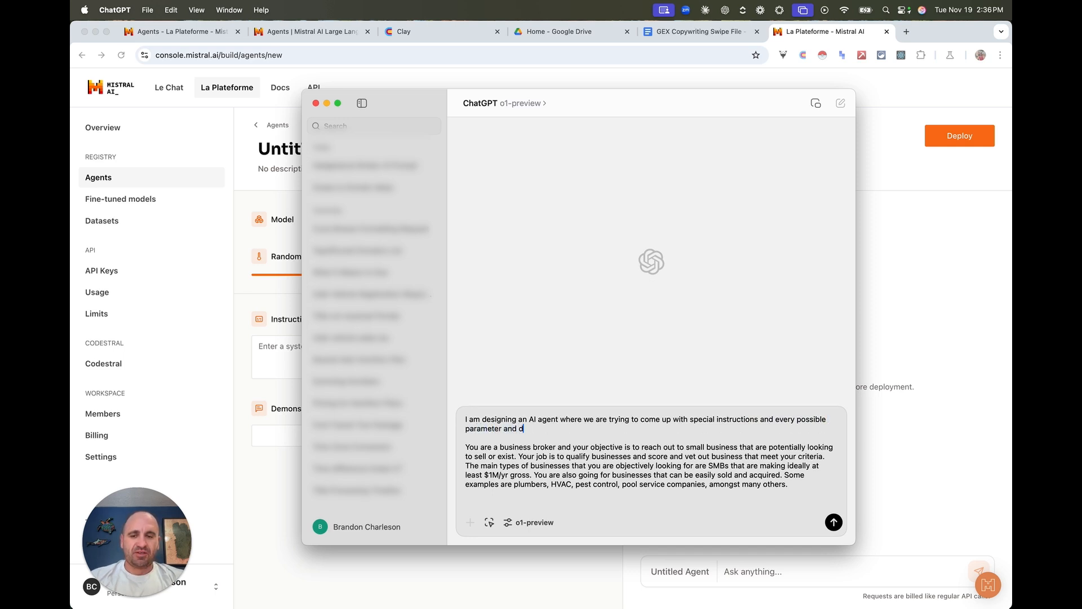
pyautogui.press('BackSpace')
pyautogui.write('manual to ')
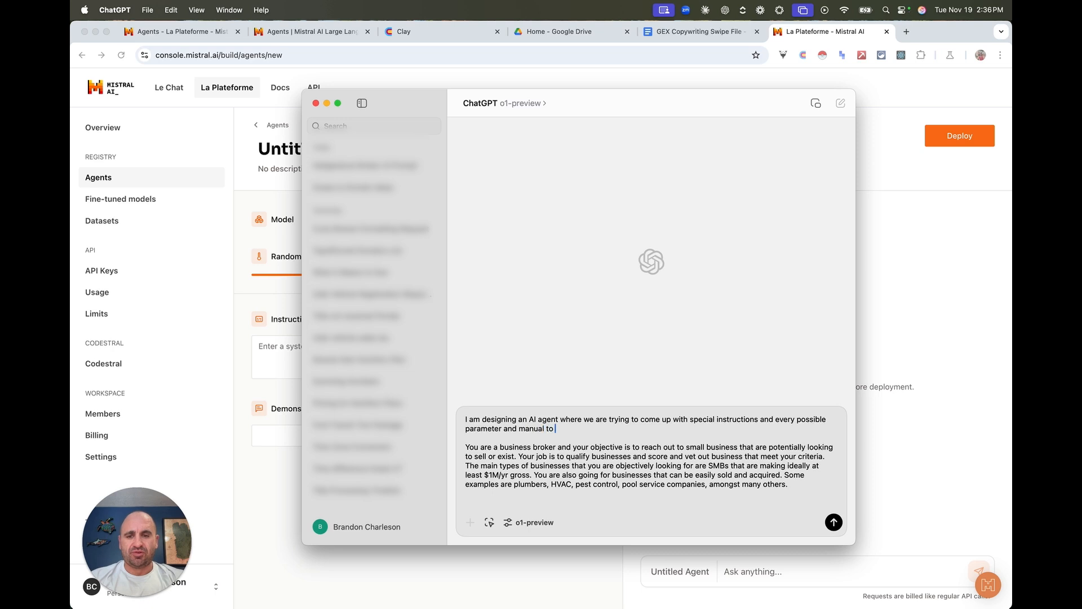
pyautogui.write('go off of. By')
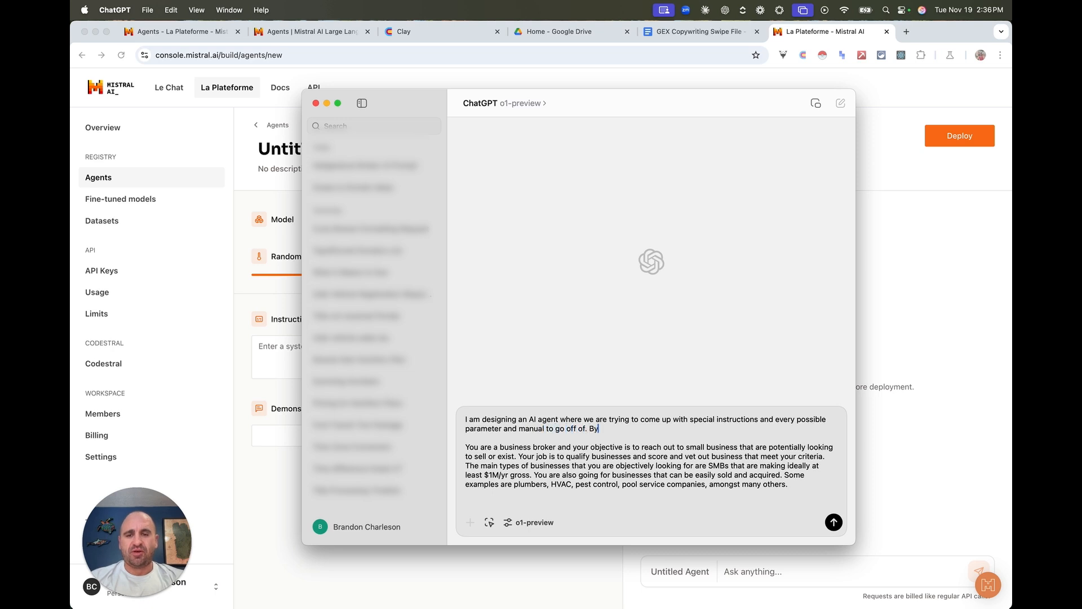
# Step: Add "By manual I mean that who we are looking to sell to, what we do, our value proposition, and how we help businesses."
pyautogui.write(' manual I mean t')
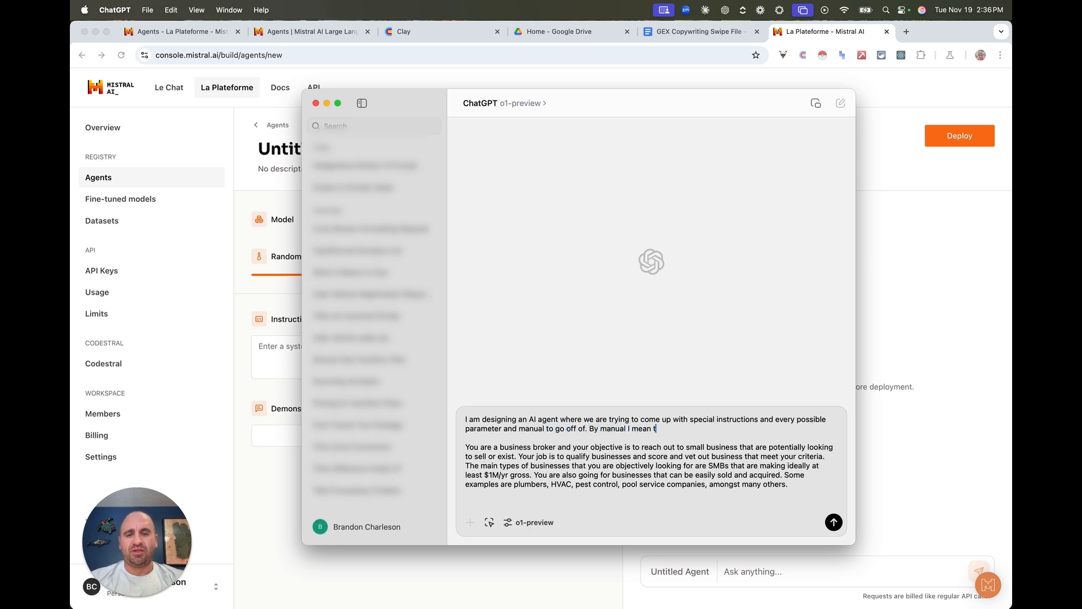
pyautogui.write('hat who we are looking to sel')
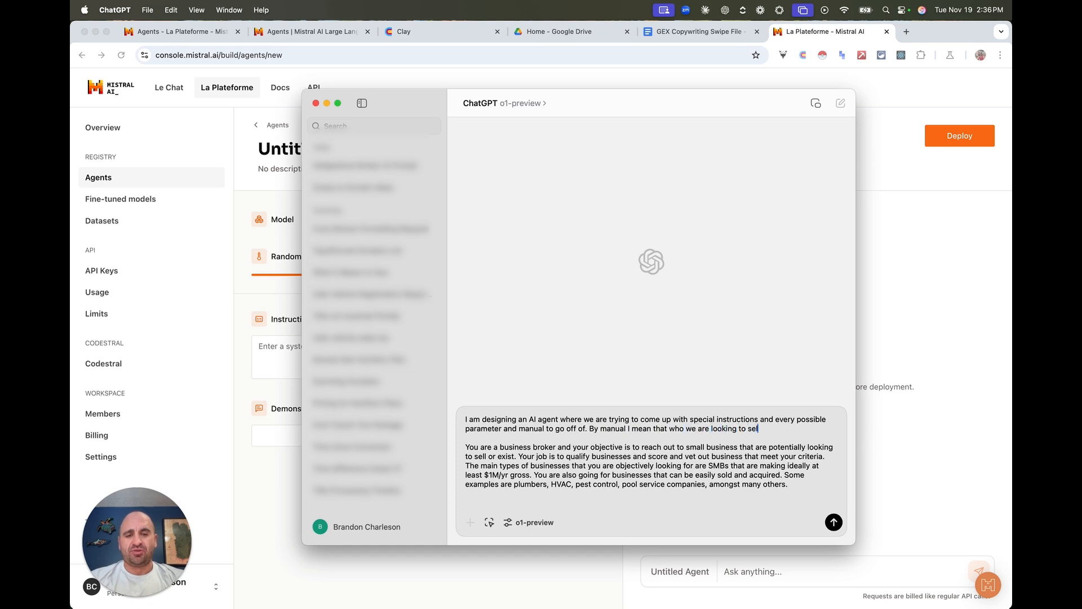
pyautogui.write('l to, what we d')
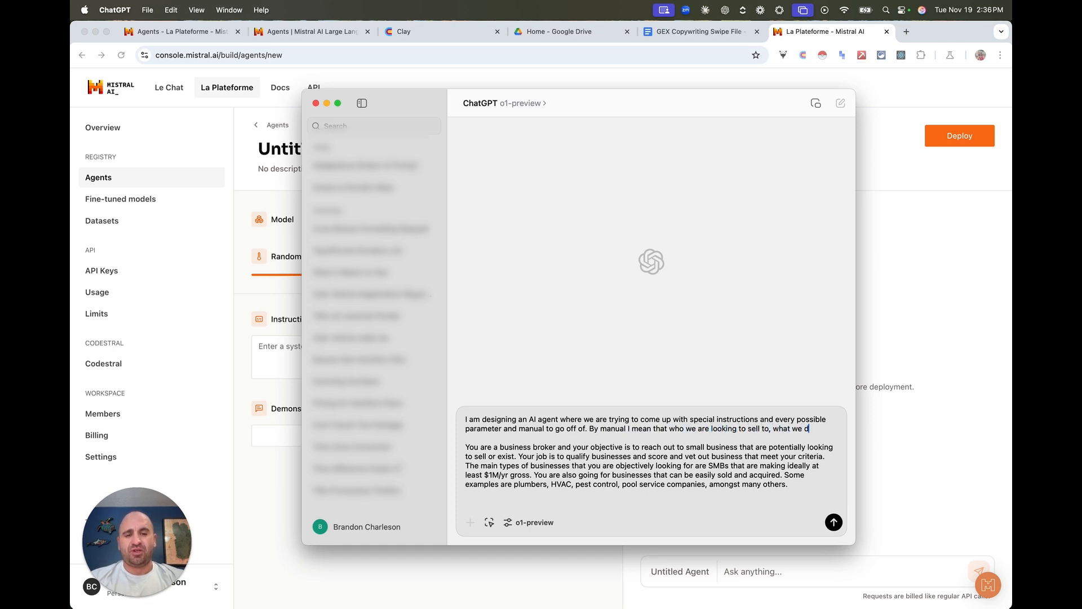
pyautogui.write('o, our value p')
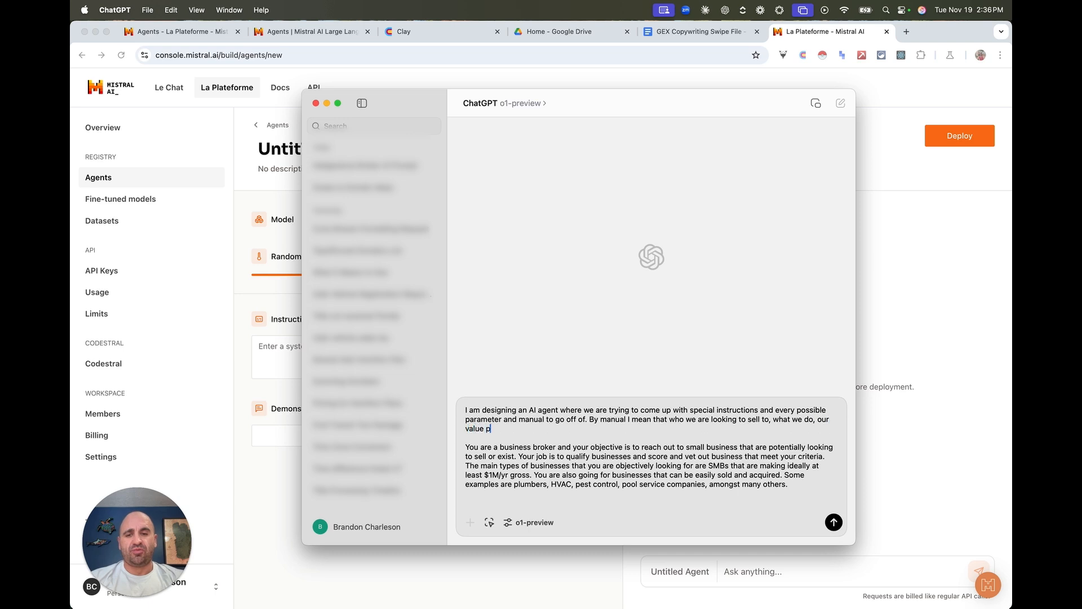
pyautogui.write('roposition, and wh')
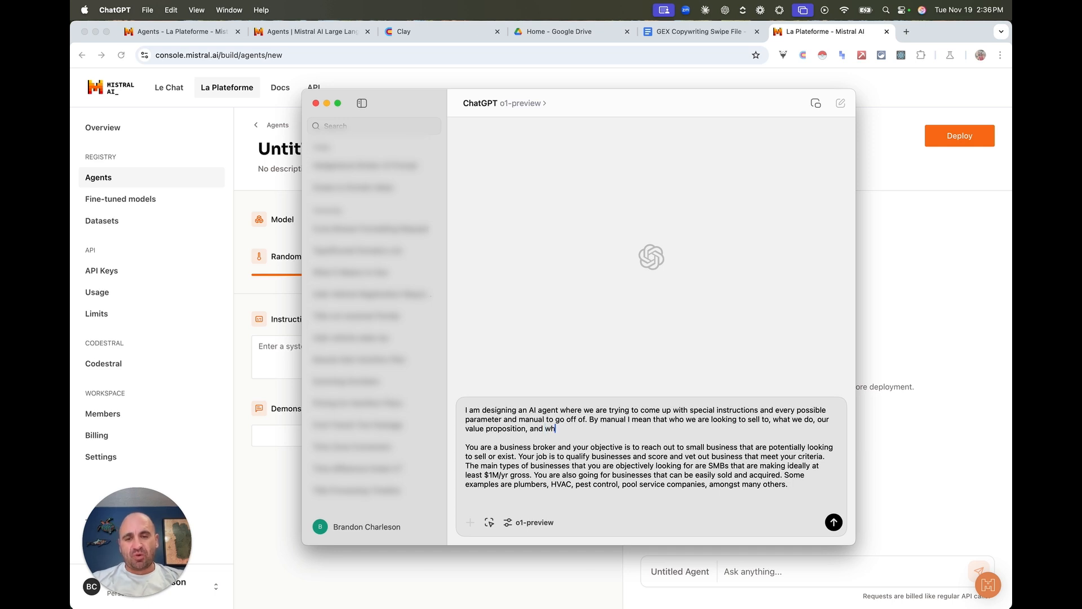
pyautogui.write('y')
pyautogui.press('BackSpace')
pyautogui.press('BackSpace')
pyautogui.press('BackSpace')
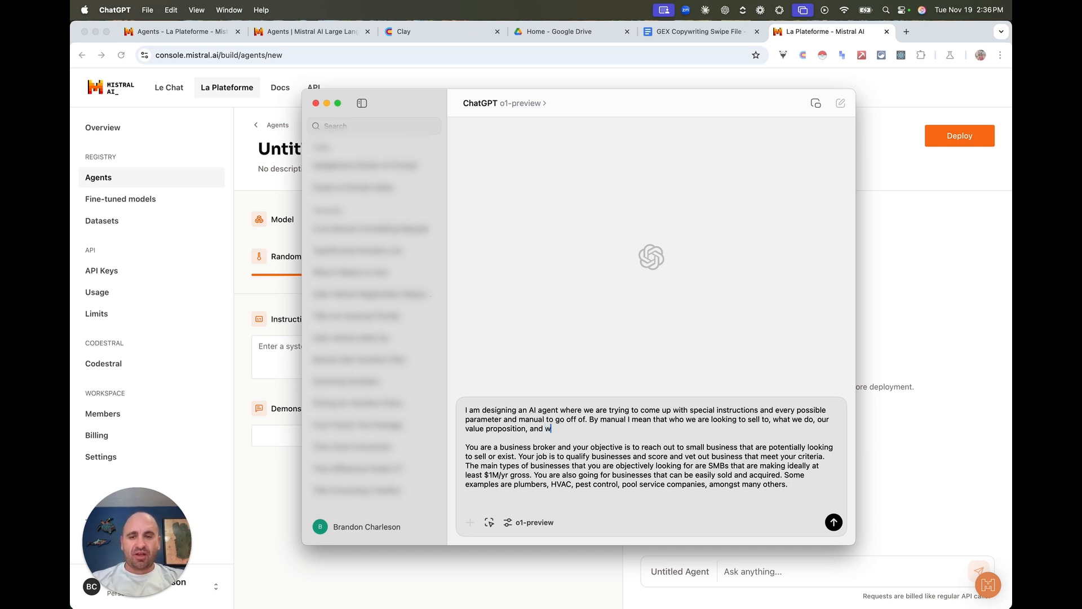
pyautogui.write('how we help businesses. ')
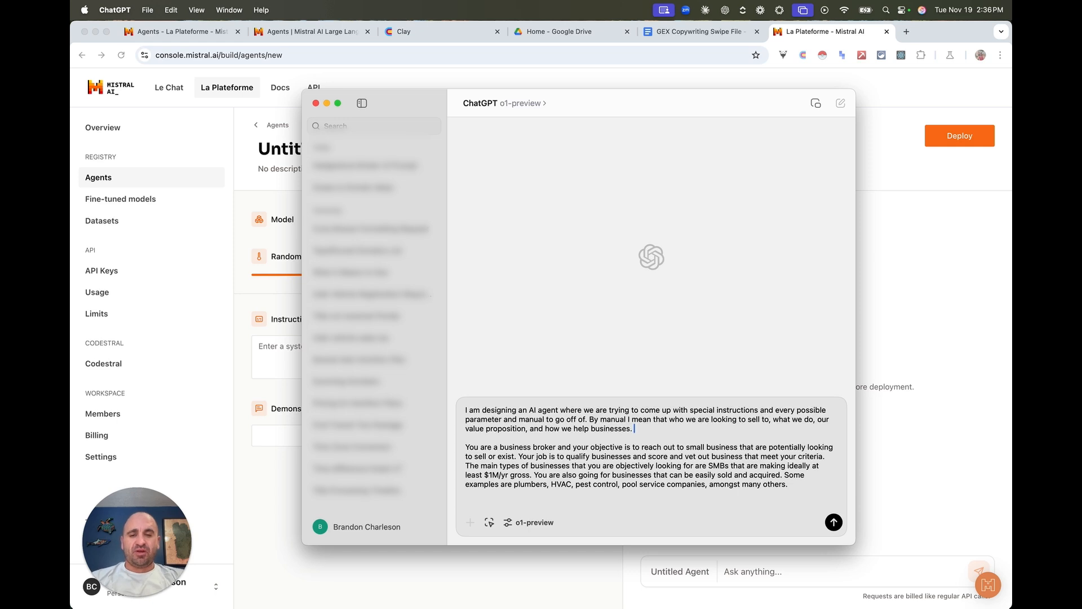
# Step: End the introduction with the sentence "The name of the company is IDAF Brokers."
pyautogui.write('The name of the co')
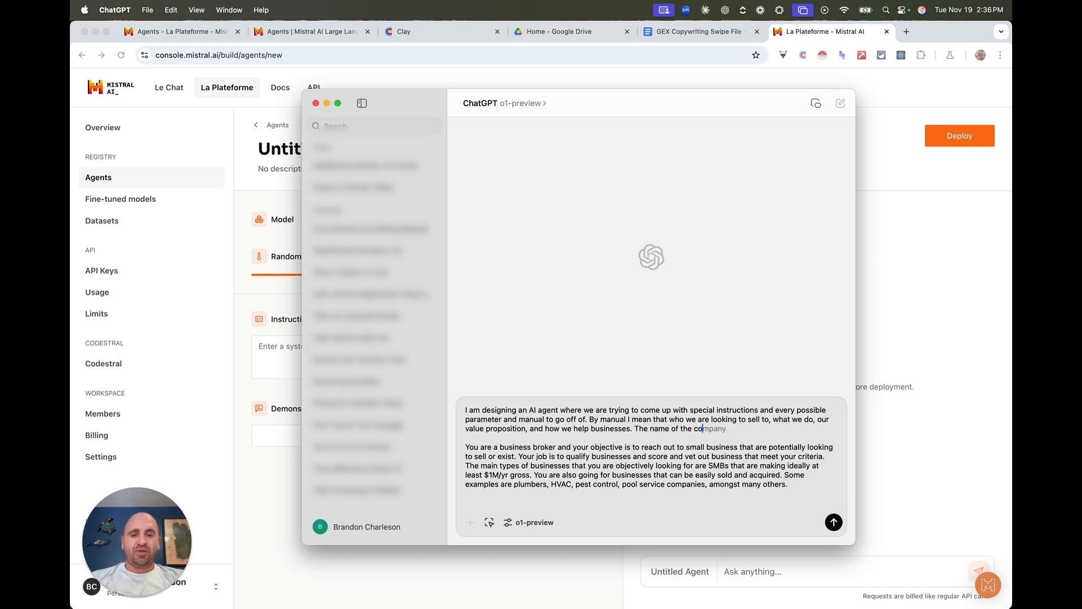
pyautogui.write('mapny is ')
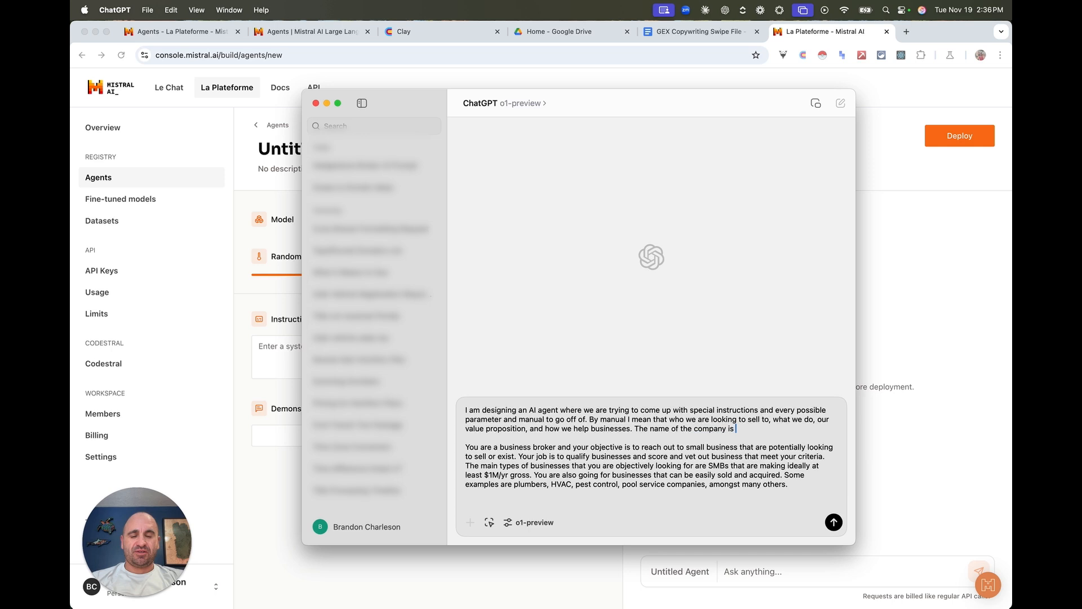
pyautogui.write('IDA')
pyautogui.write('Brokers.')
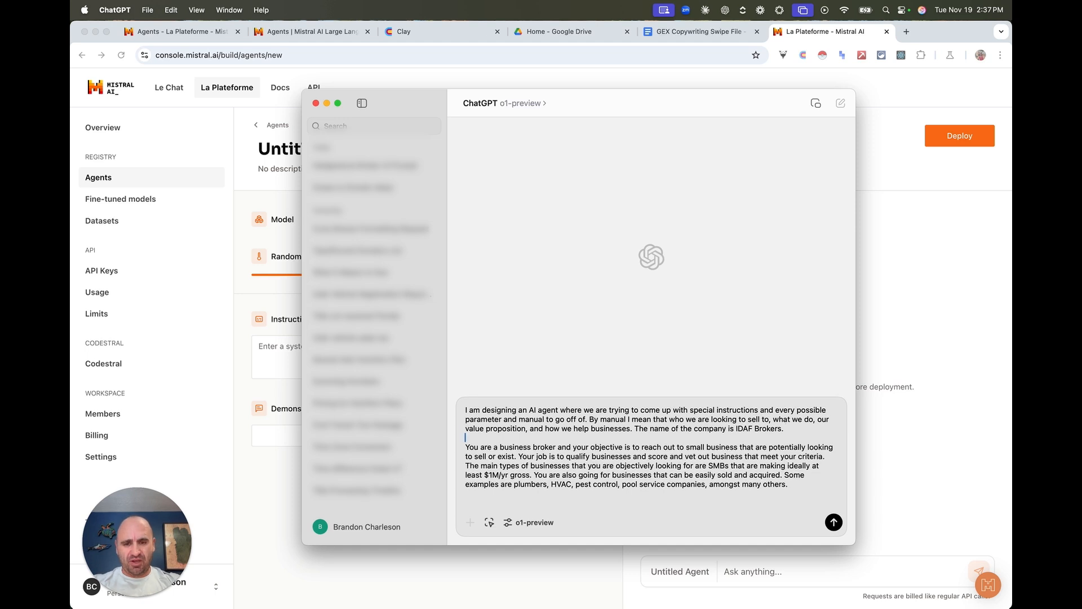
# Step: Start a paragraph below the business broker description with "IDAF Brokers serves as a business broker in"
pyautogui.press('Down')
pyautogui.press('Down')
pyautogui.press('Down')
pyautogui.press('Down')
pyautogui.press('Down')
pyautogui.press('Down')
pyautogui.press('Down')
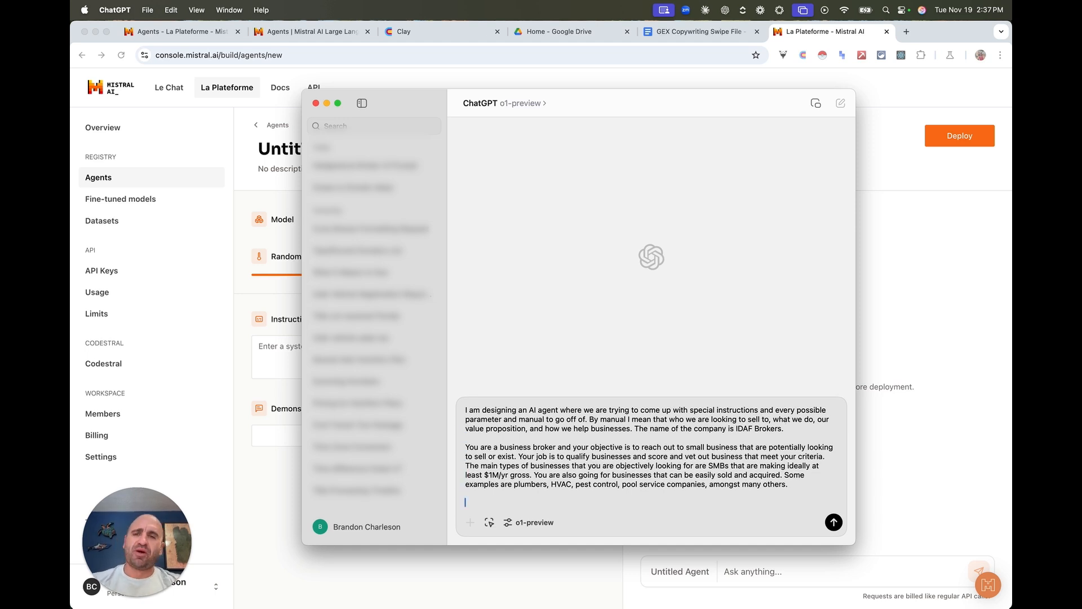
pyautogui.write('IDAF Brokers')
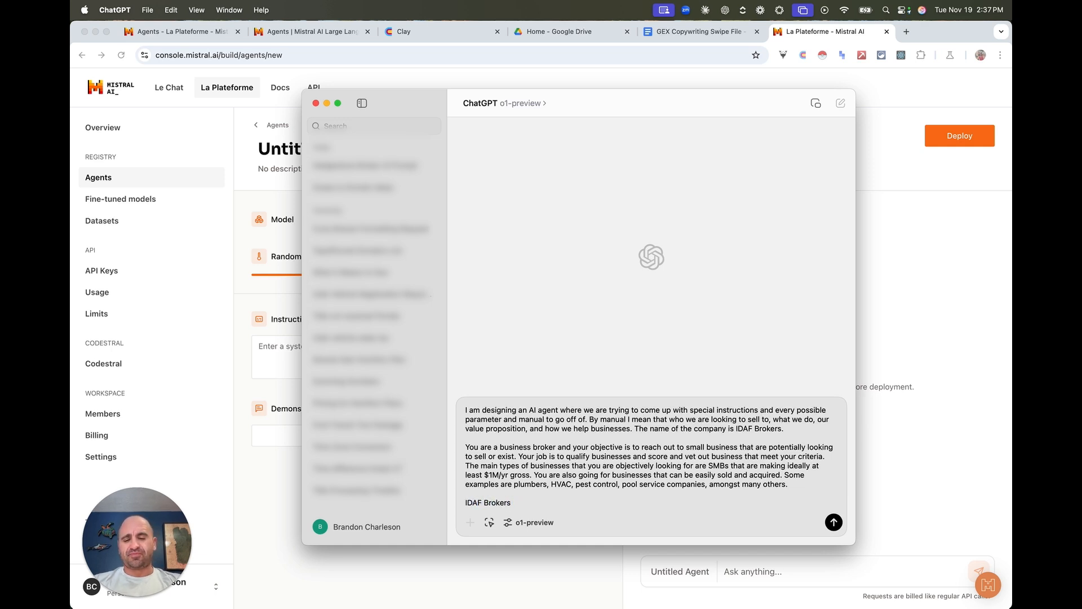
pyautogui.write(' serves')
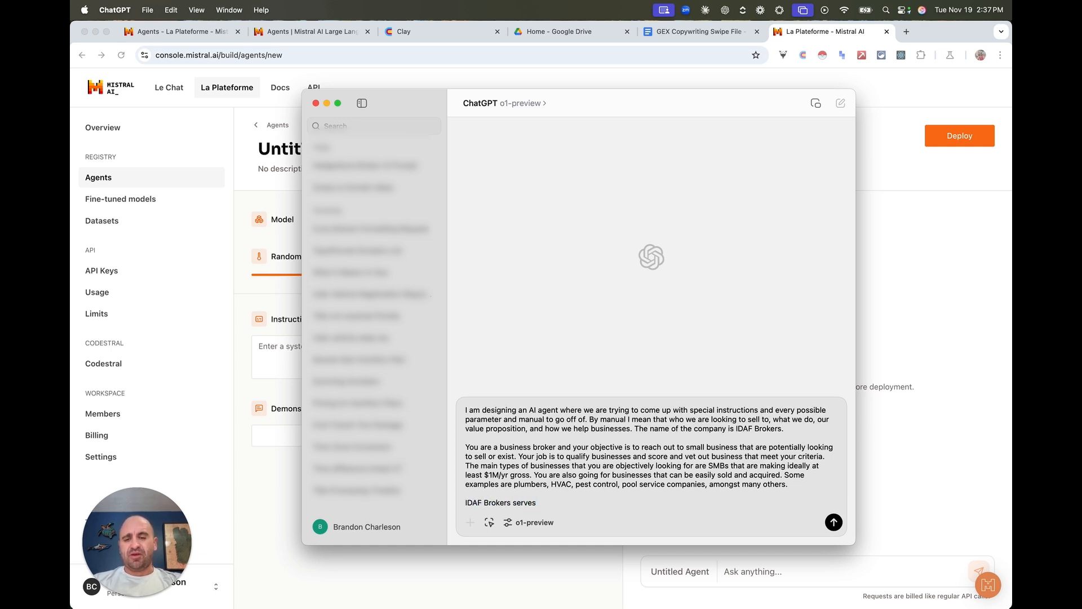
pyautogui.write(' for')
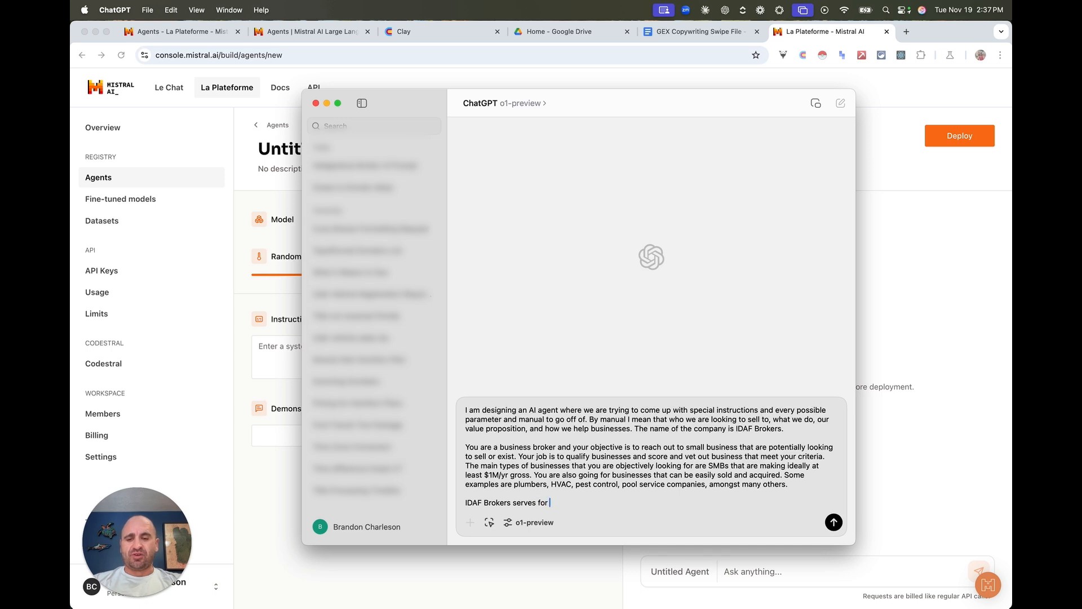
pyautogui.press('BackSpace')
pyautogui.press('BackSpace')
pyautogui.write('as a busi')
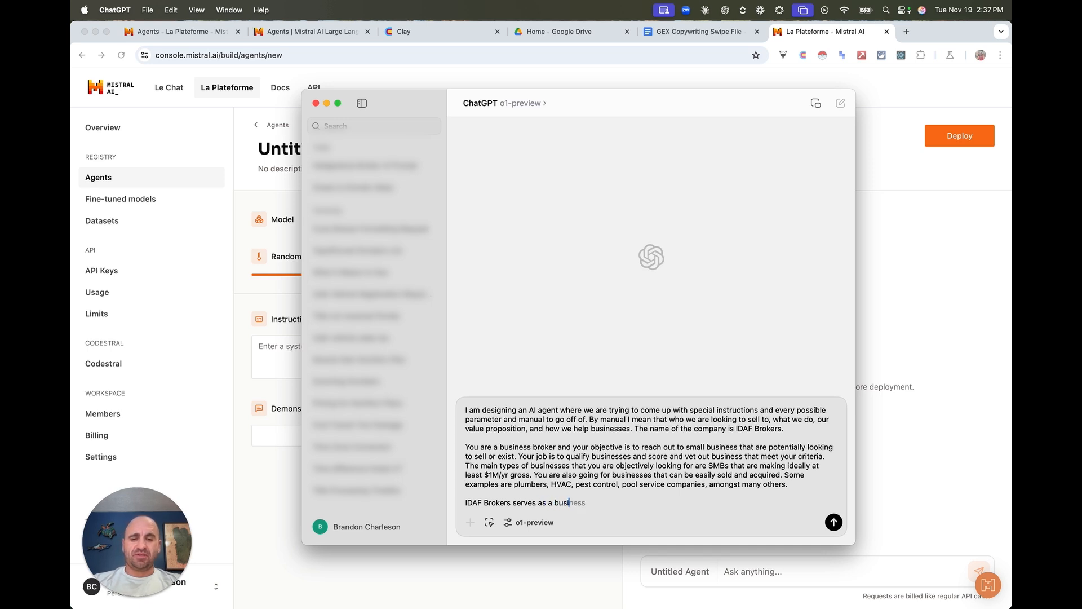
pyautogui.write('ness broker in')
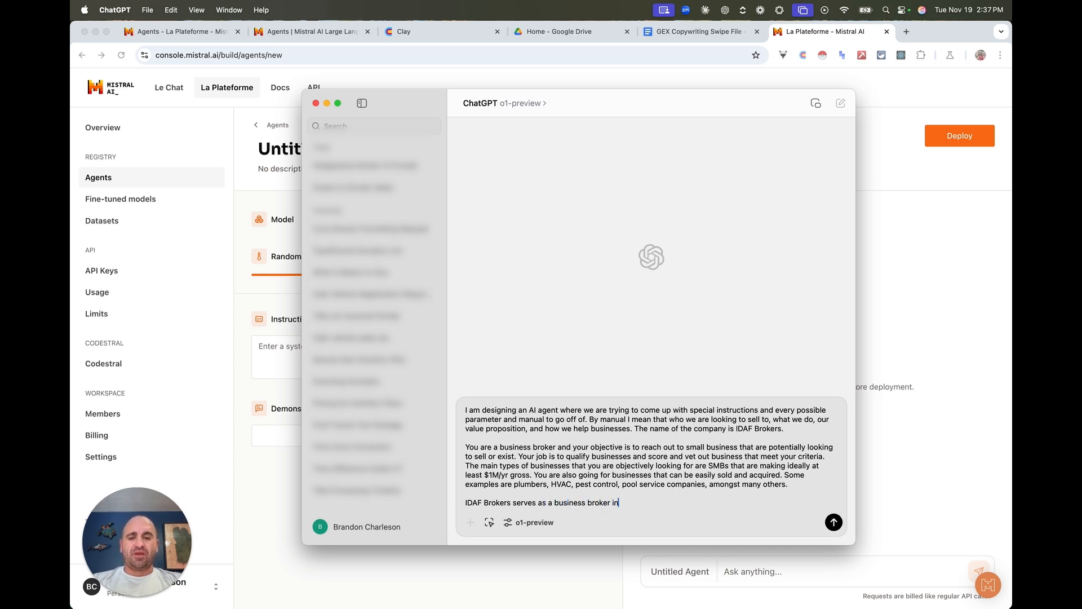
# Step: Complete the IDAF Brokers sentence with "the United States with multiple offices and specializes in M&A."
pyautogui.write(' the United States wi')
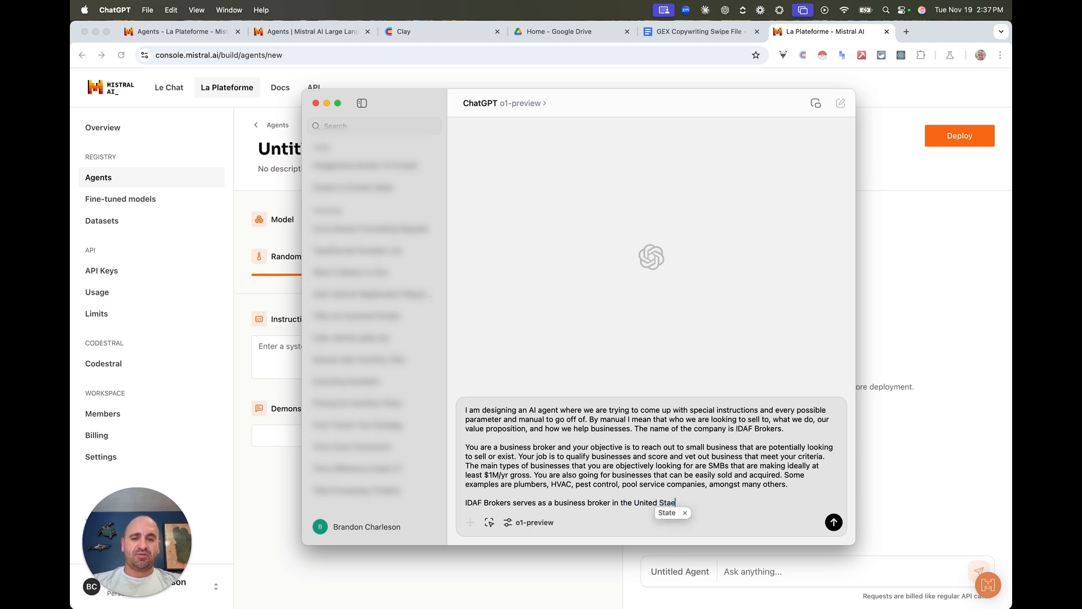
pyautogui.write('th multiple of')
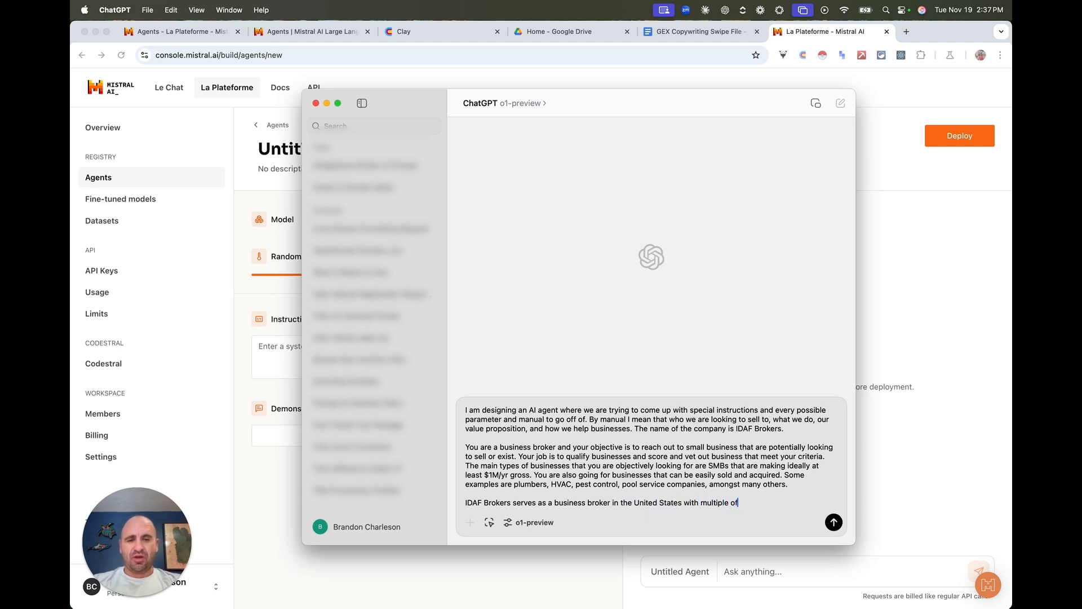
pyautogui.write('fers and specialize')
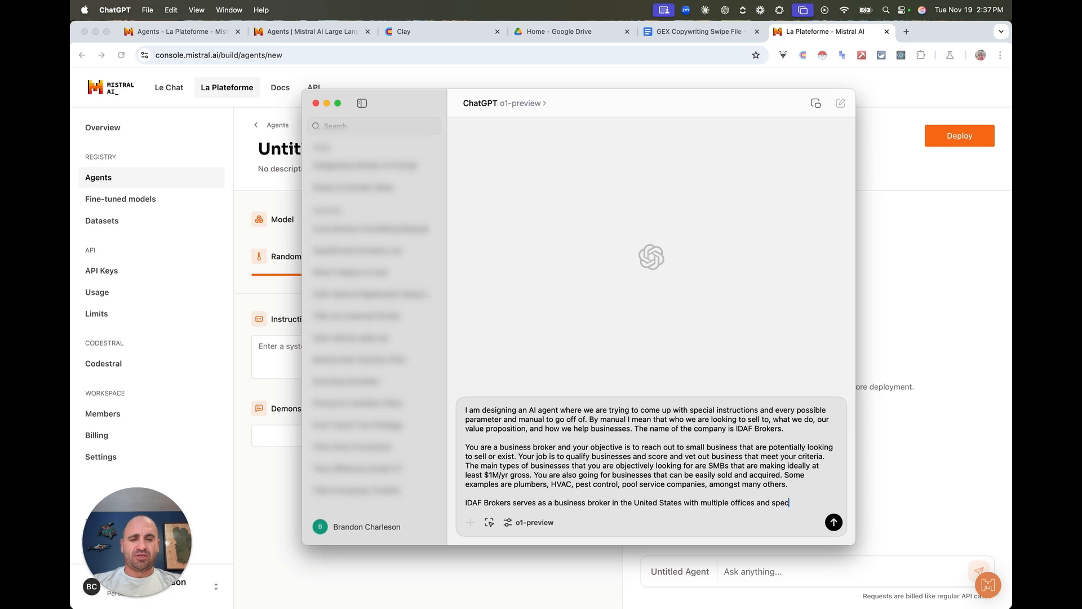
pyautogui.write('s in M&')
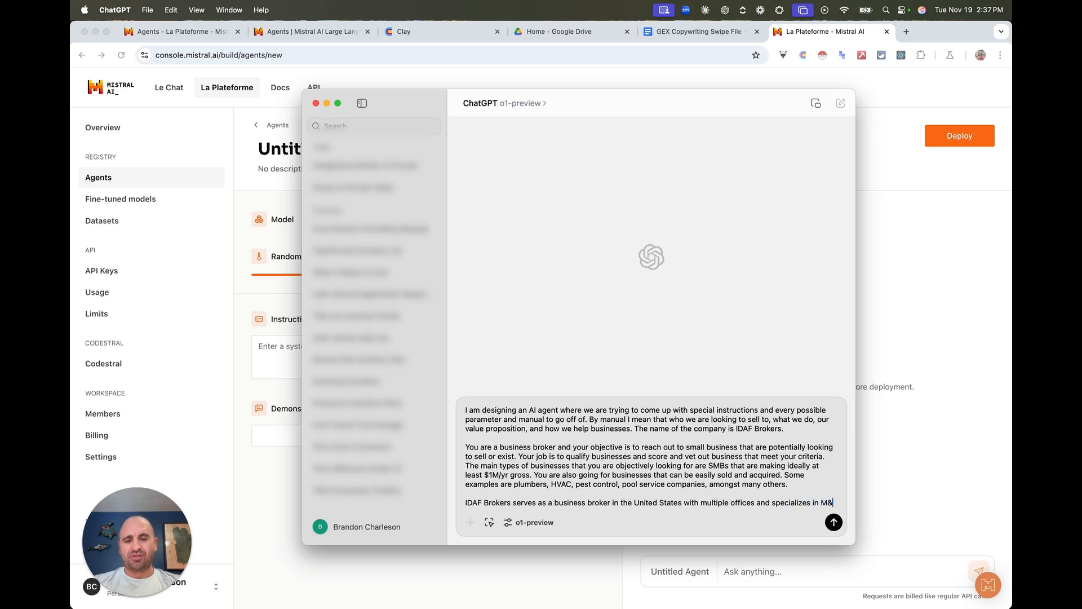
pyautogui.write('A. ')
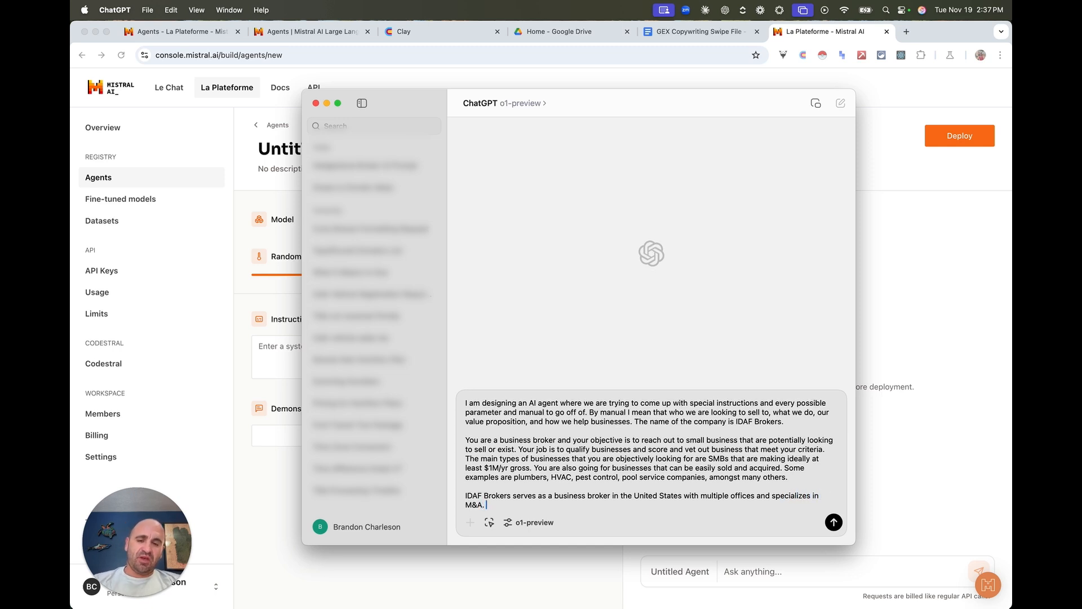
# Step: Add the sentence "We have sold many businesses and helped entrepreneurs create long term wealth." after the M&A statement
pyautogui.write('We have sold')
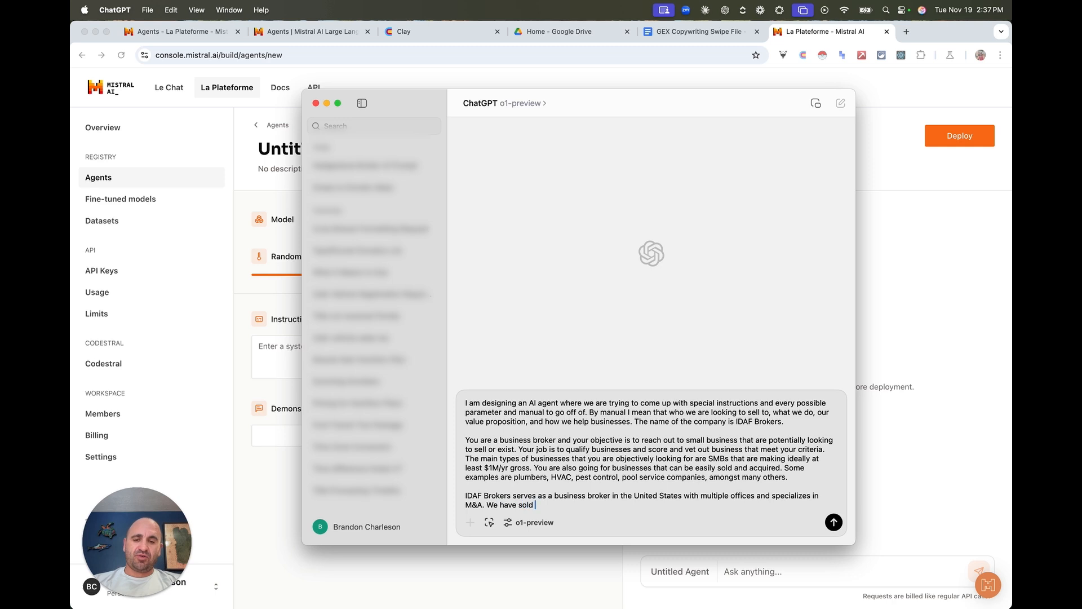
pyautogui.write(' many busines')
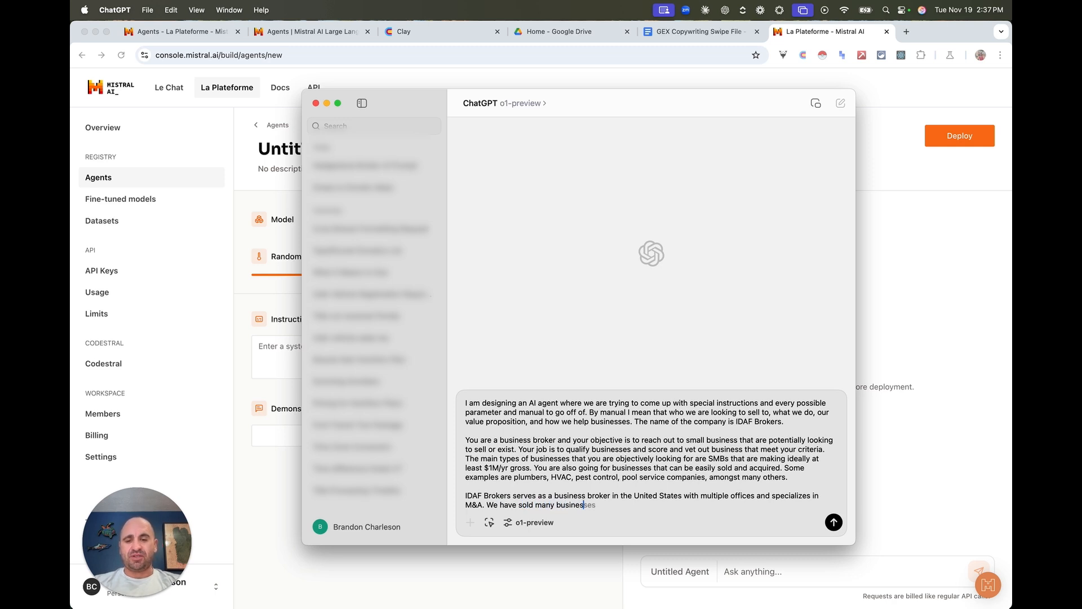
pyautogui.write('ses and helped ')
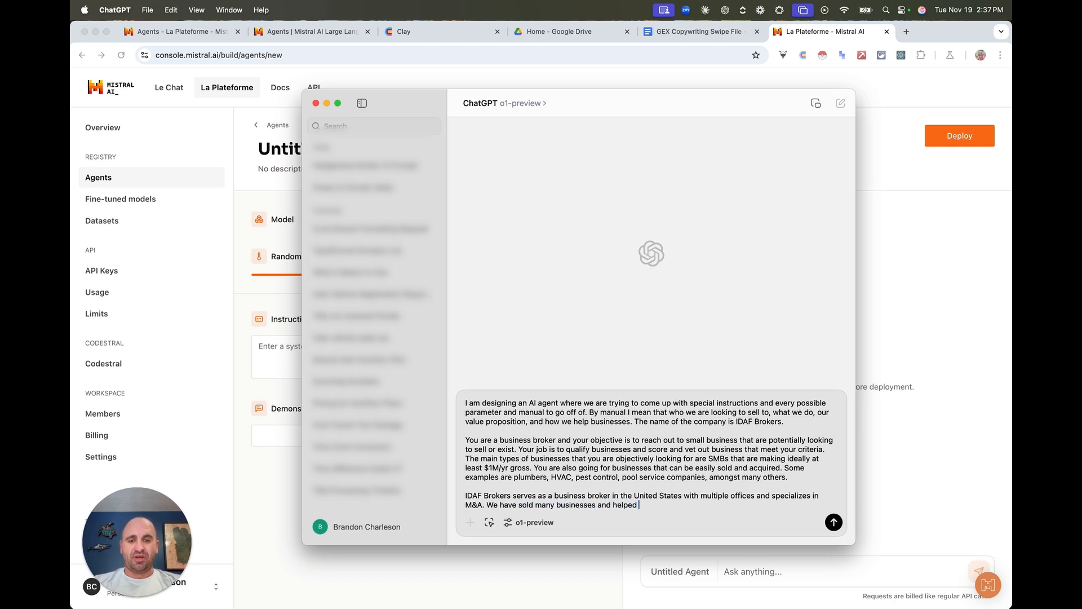
pyautogui.write('entrepre')
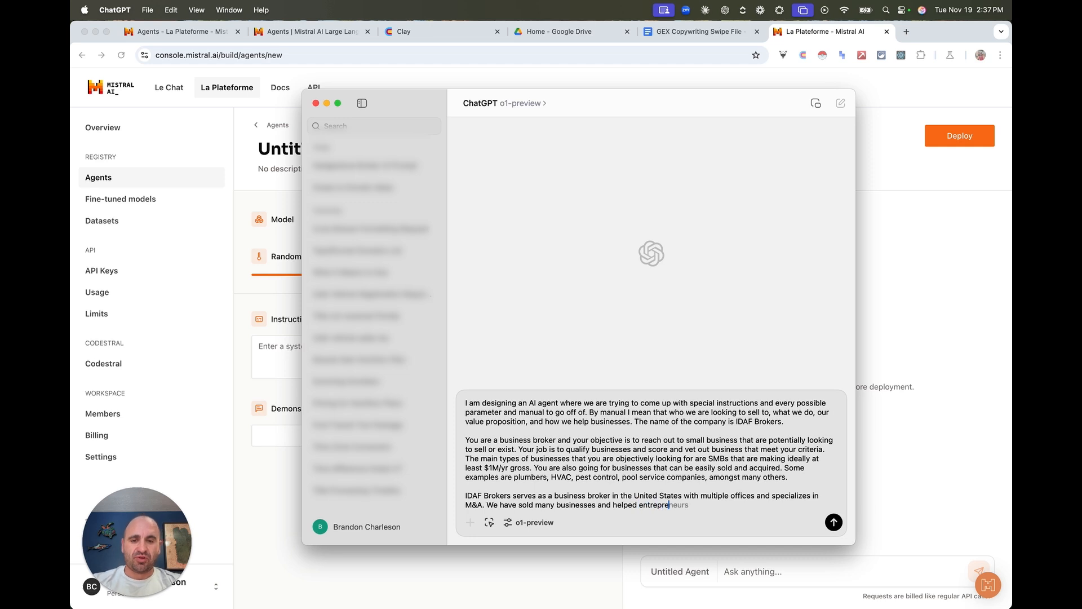
pyautogui.write('neurs create long term wea')
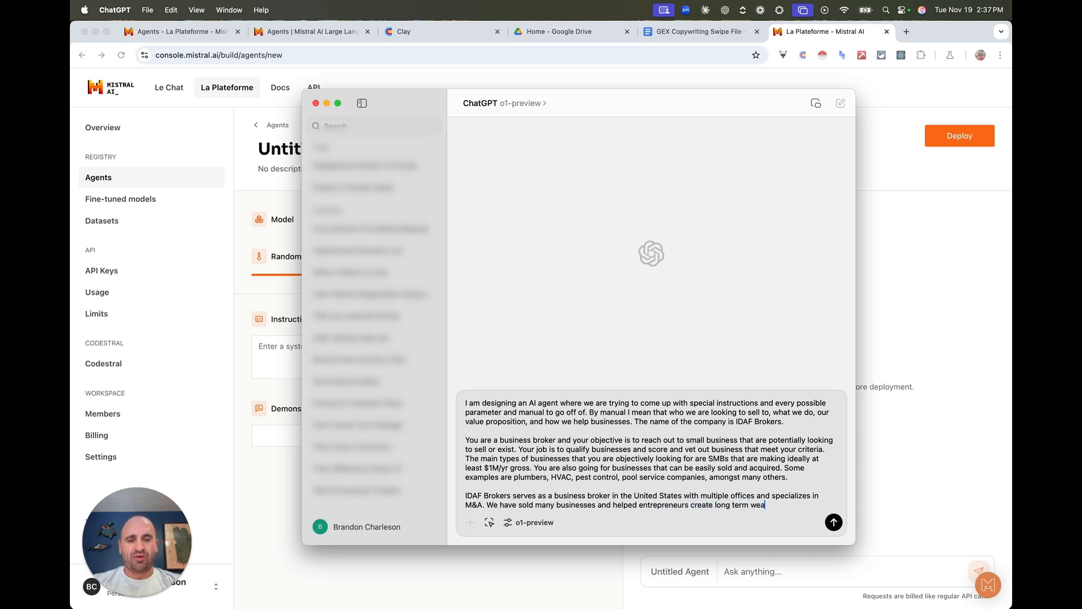
pyautogui.write('lth.')
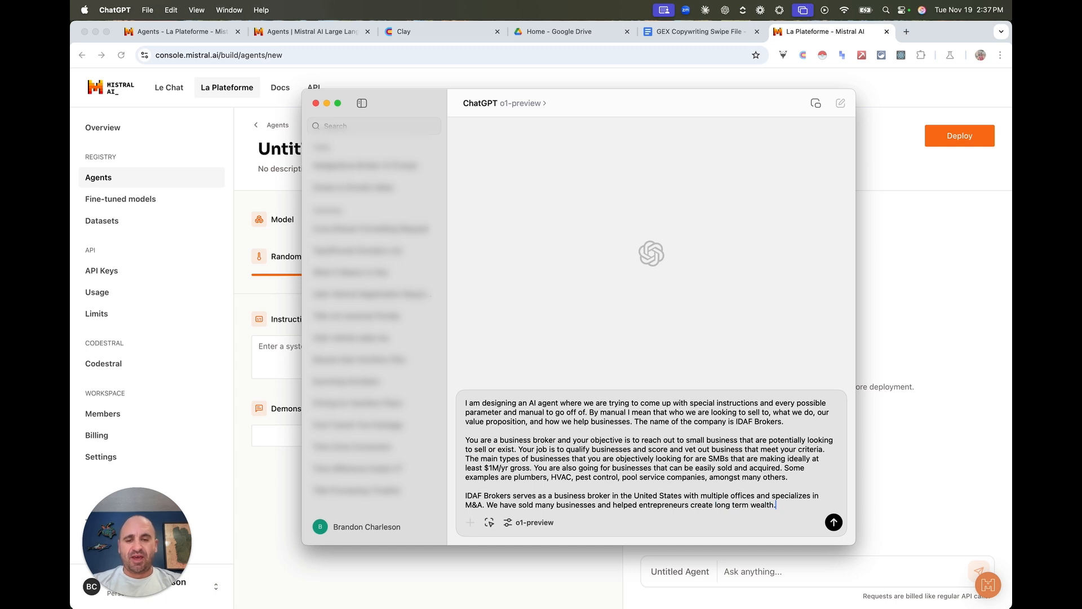
# Step: Start a new paragraph below the company description with "Your goal is to qualify, take a close look at what the company does,"
pyautogui.hotkey('shift', 'Return')
pyautogui.hotkey('shift', 'Return')
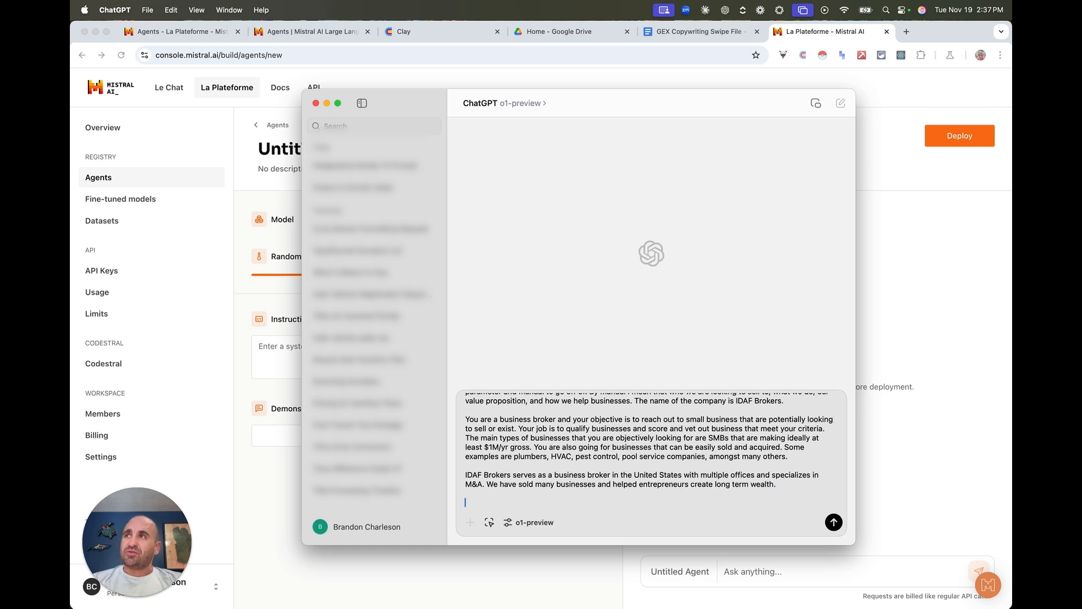
pyautogui.write('Your')
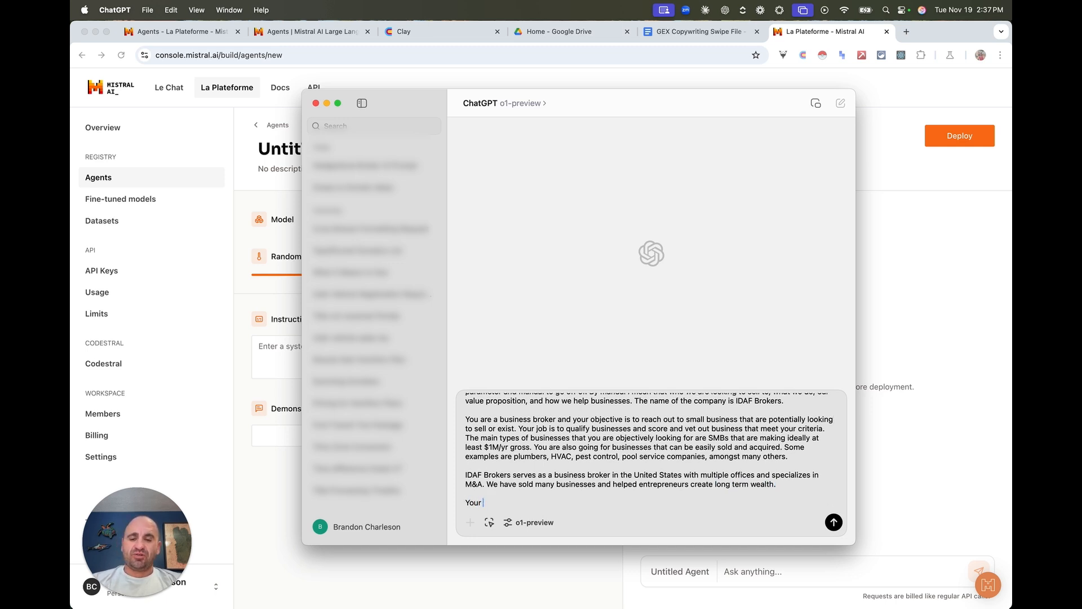
pyautogui.write(' goal is to qualify')
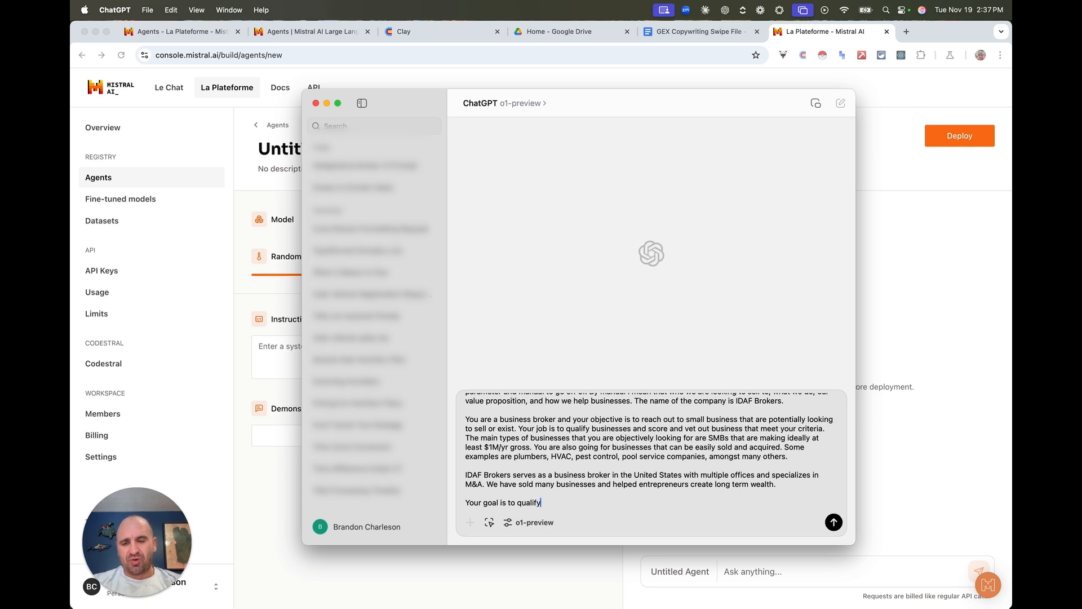
pyautogui.write(', take')
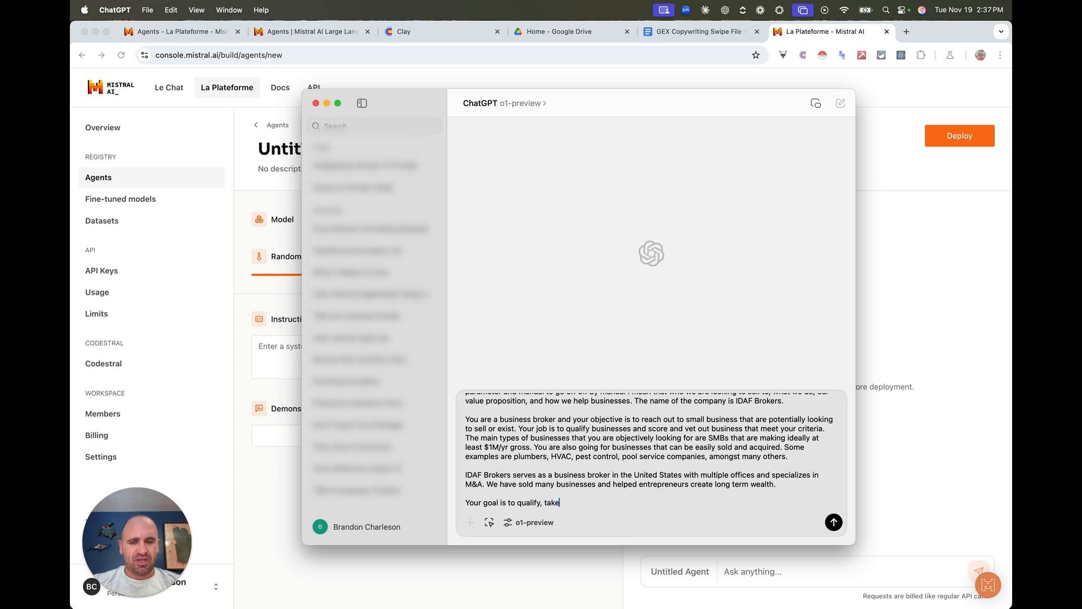
pyautogui.write(' a close look at what th')
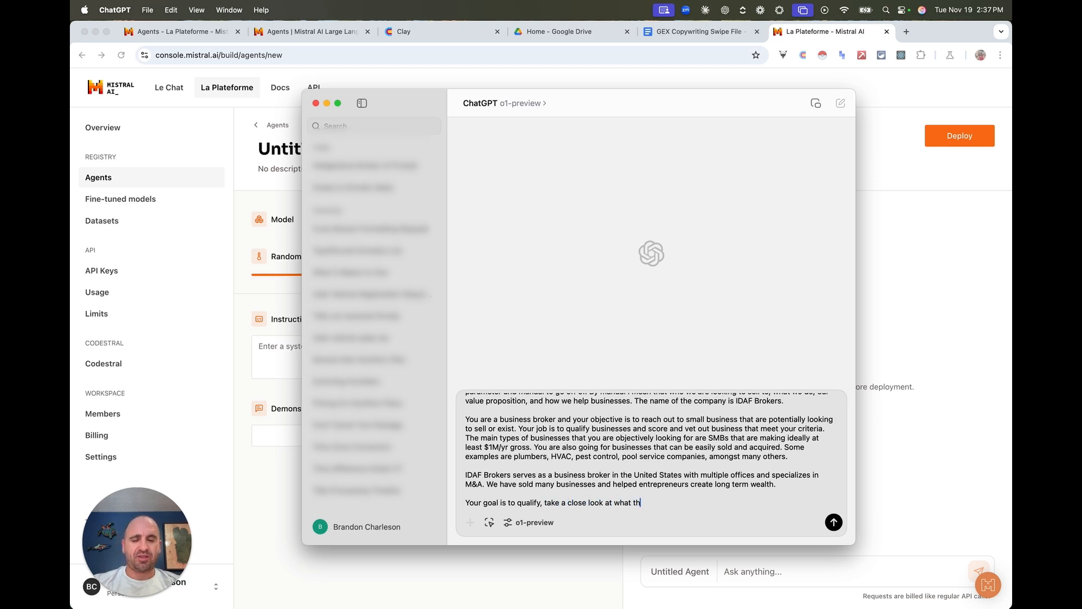
pyautogui.write('e company does, ')
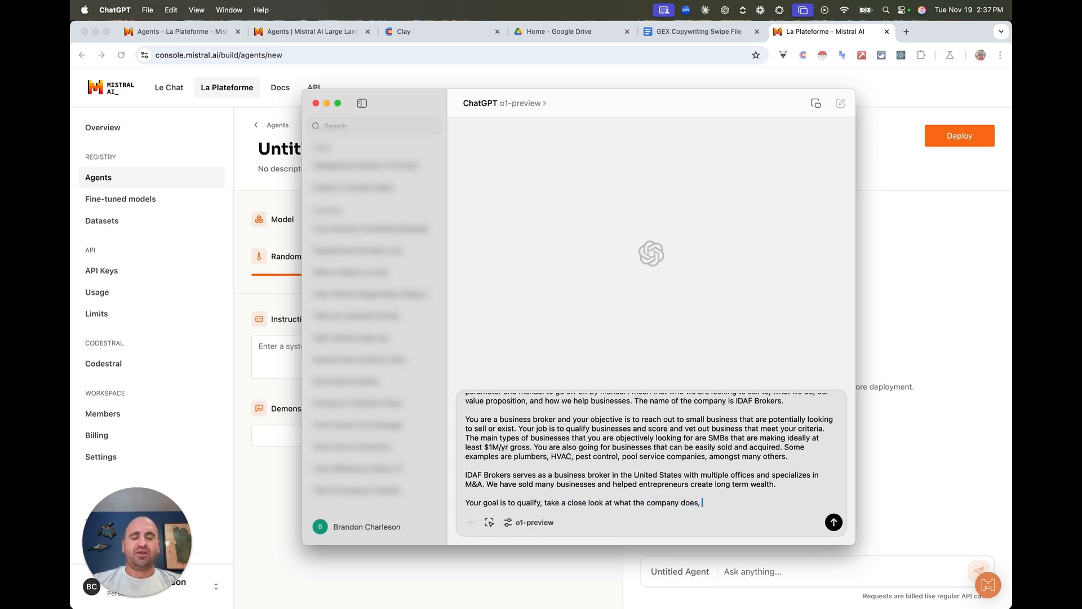
# Step: Finish the goal sentence with "just like the examples I mentioned (home-service businesses)."
pyautogui.write('just like the xamples')
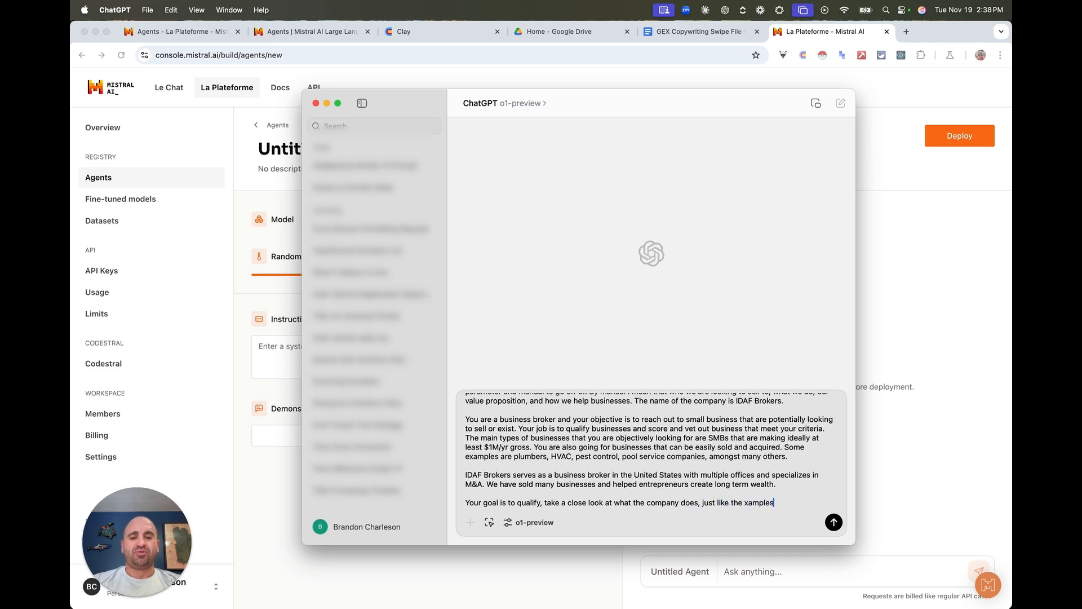
pyautogui.hotkey('alt', 'BackSpace')
pyautogui.write('examp')
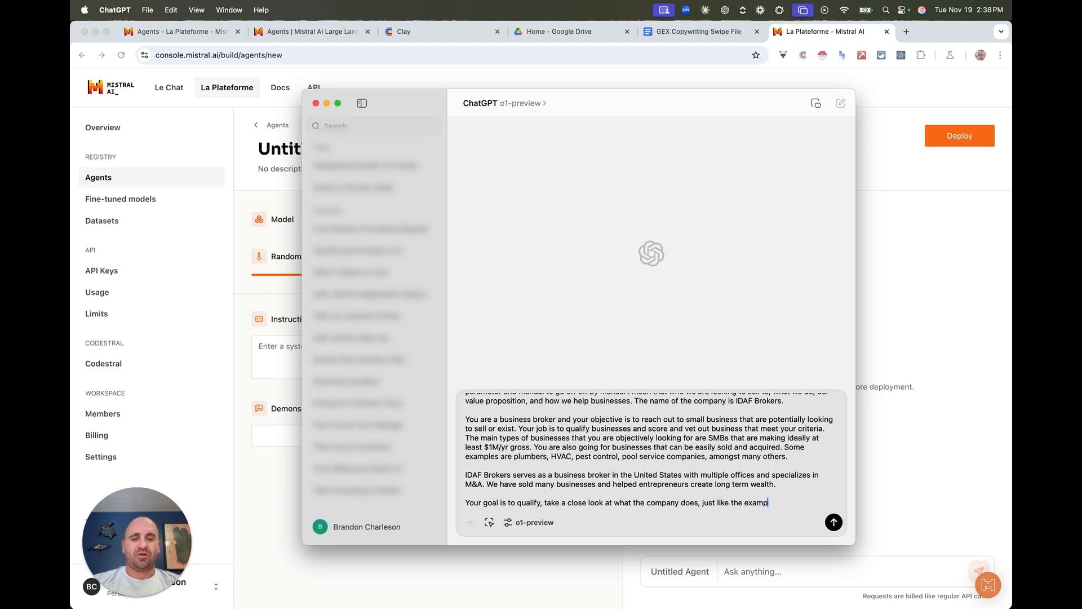
pyautogui.write('les I mentioned (')
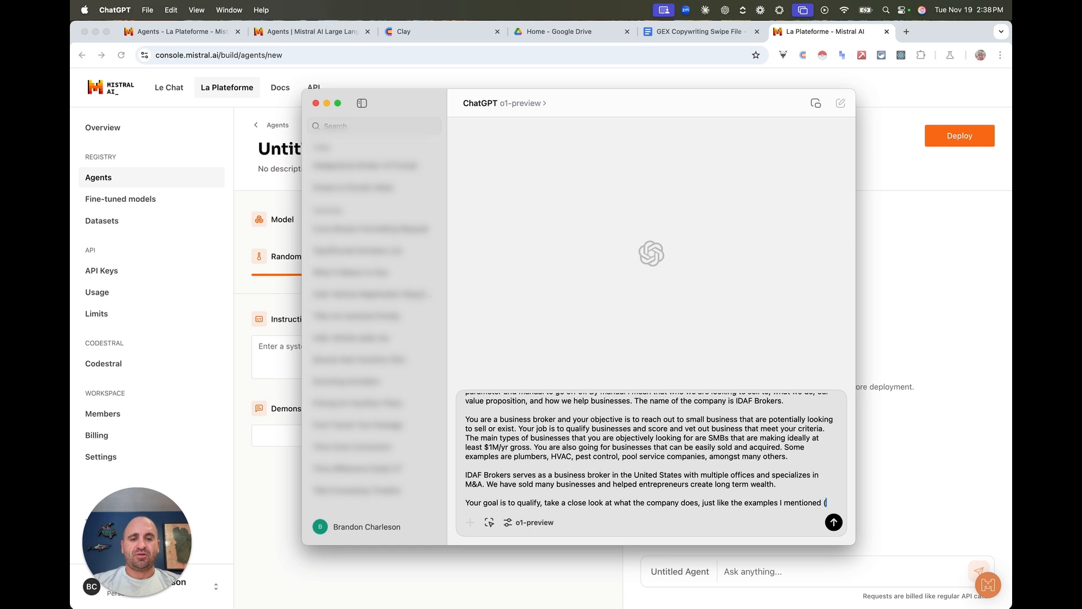
pyautogui.write('home-service ')
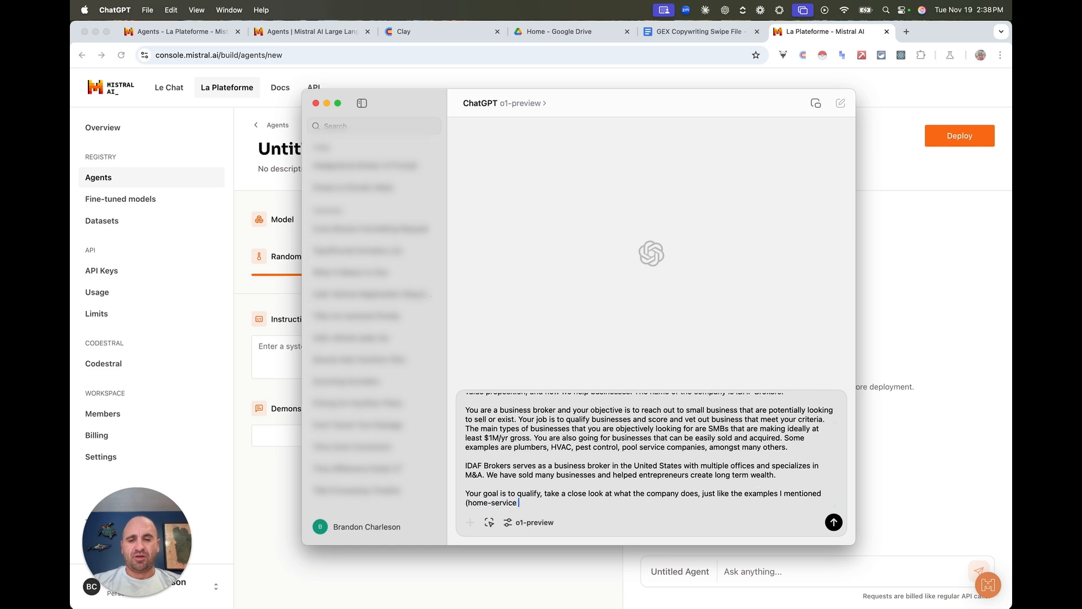
pyautogui.write('businesses). ')
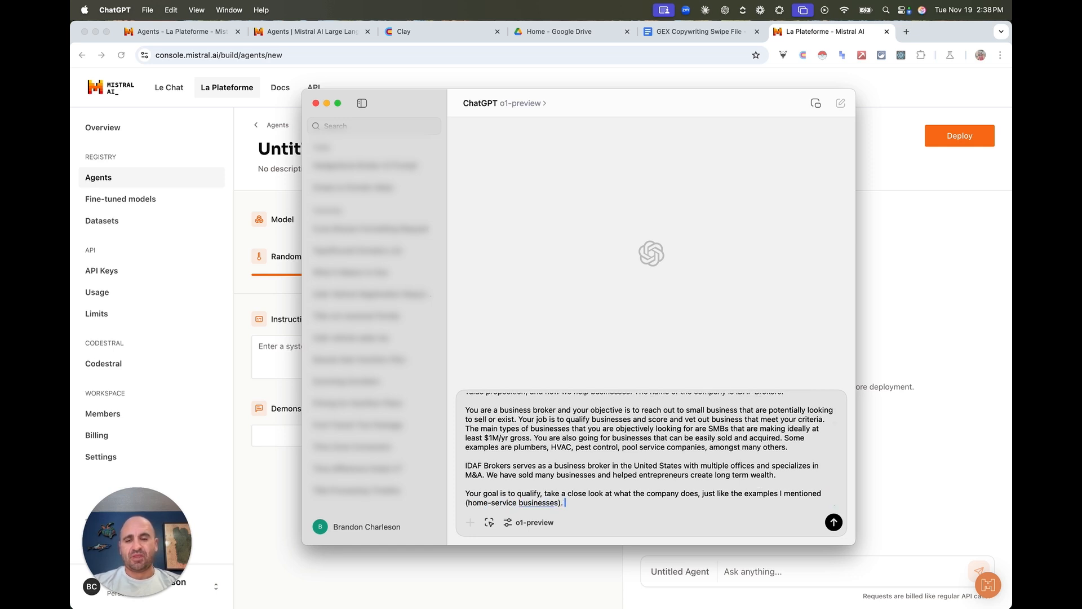
# Step: Add "And ultimately reach out via cold email only and start a conversation revolving around a business assessment and valuation." to the goal paragraph
pyautogui.write('And ultim')
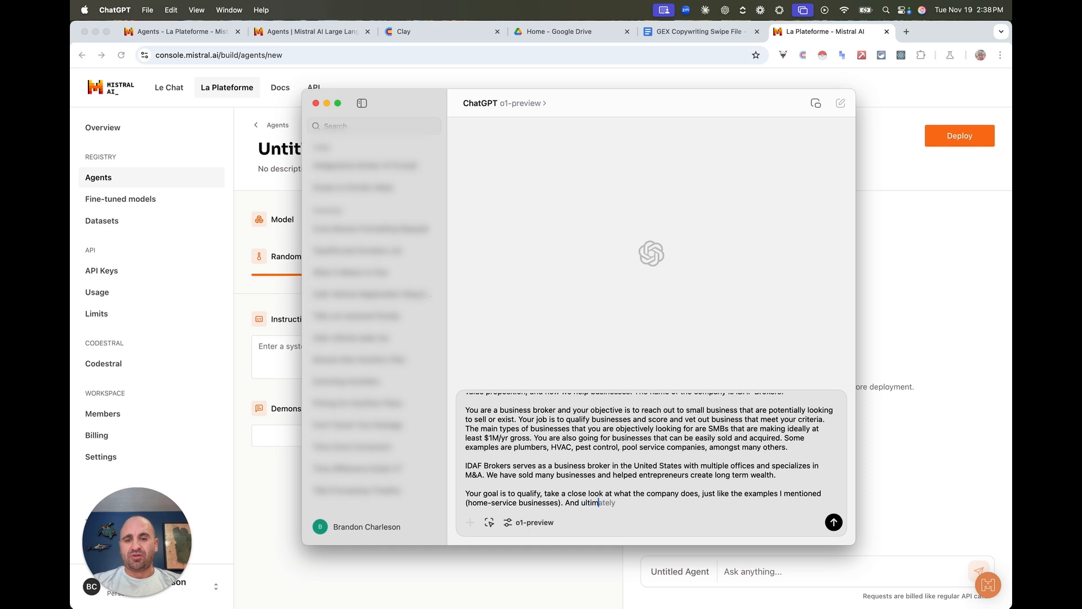
pyautogui.write('ately reach out via ')
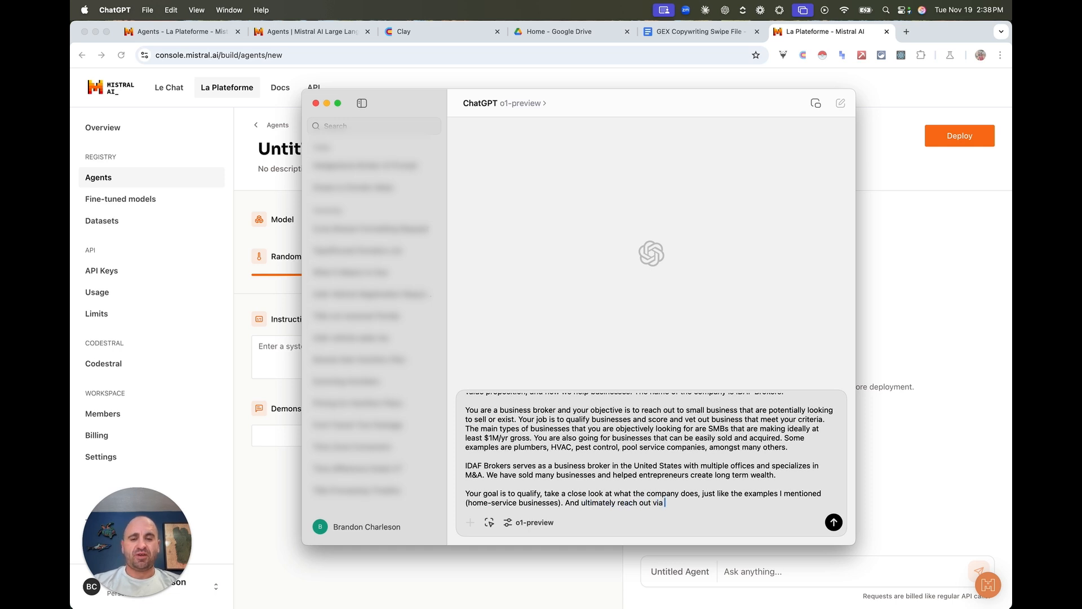
pyautogui.write('cold email only')
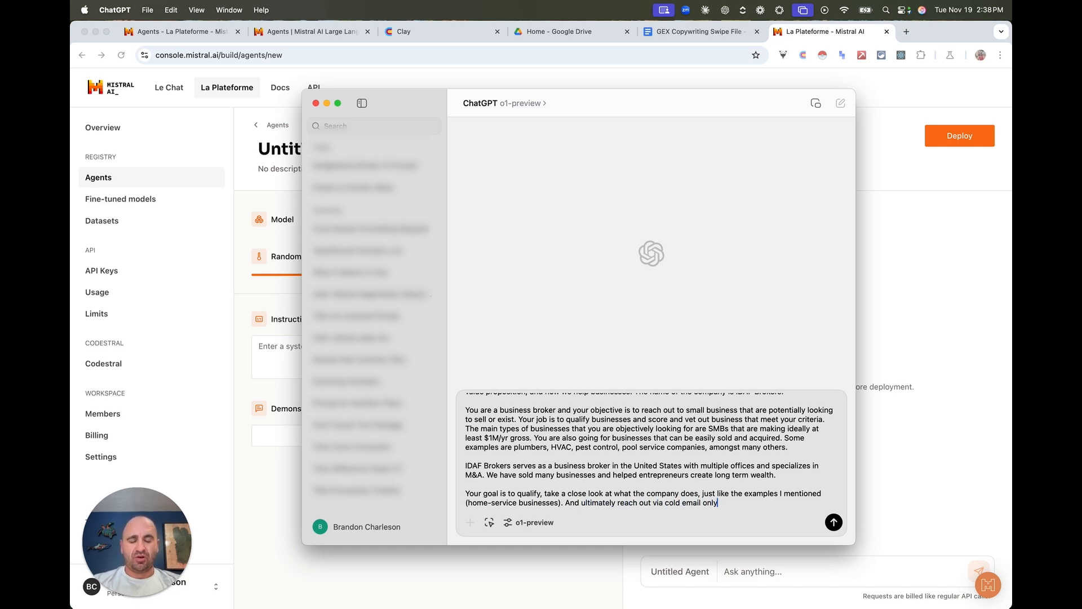
pyautogui.write(' and stat')
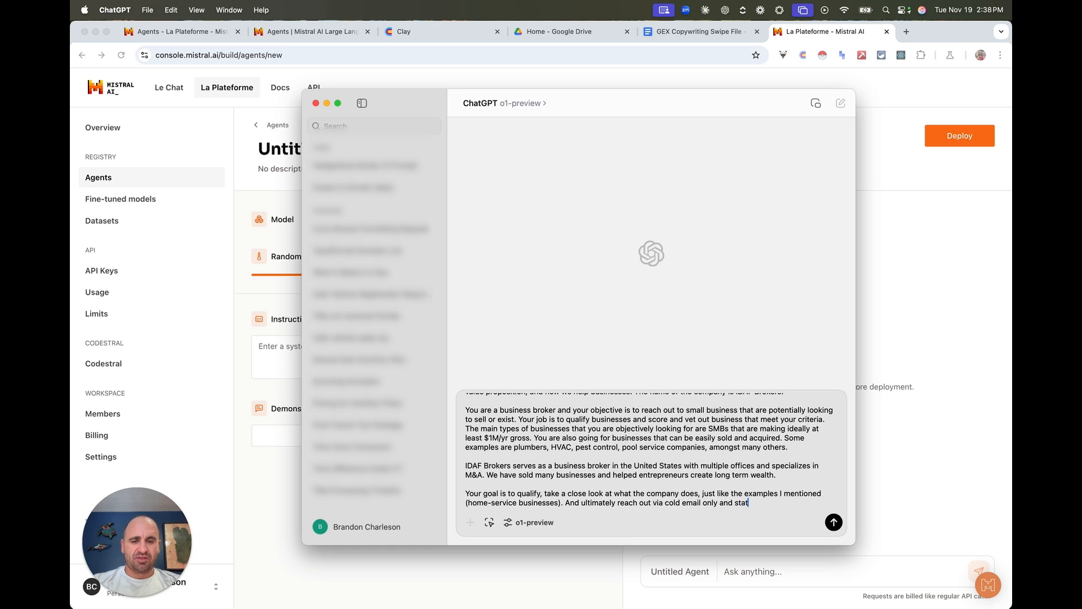
pyautogui.press('BackSpace')
pyautogui.write('rt a conversation ')
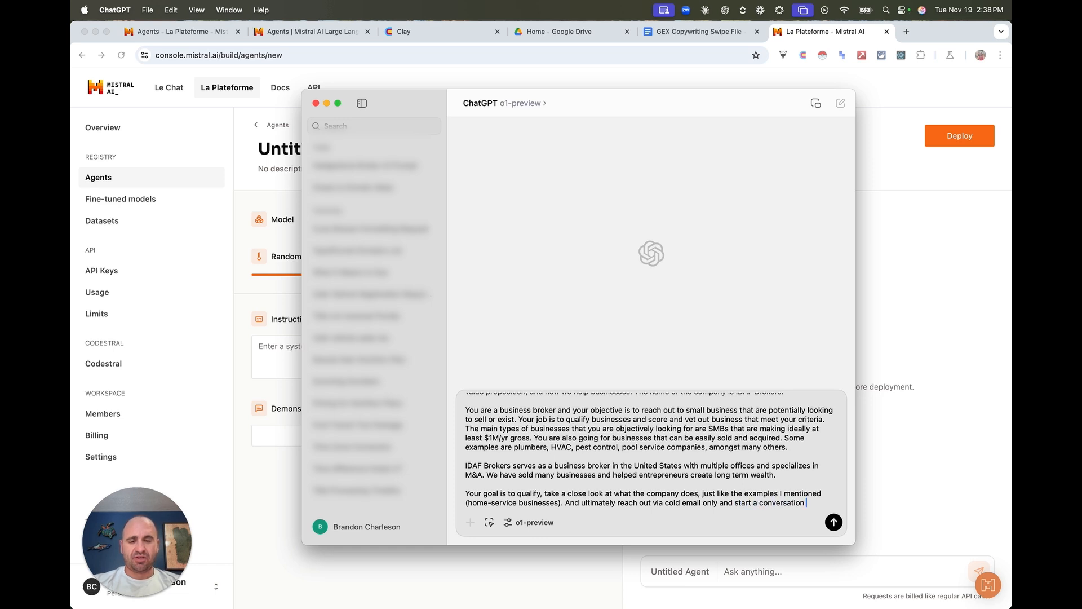
pyautogui.write('revolving around')
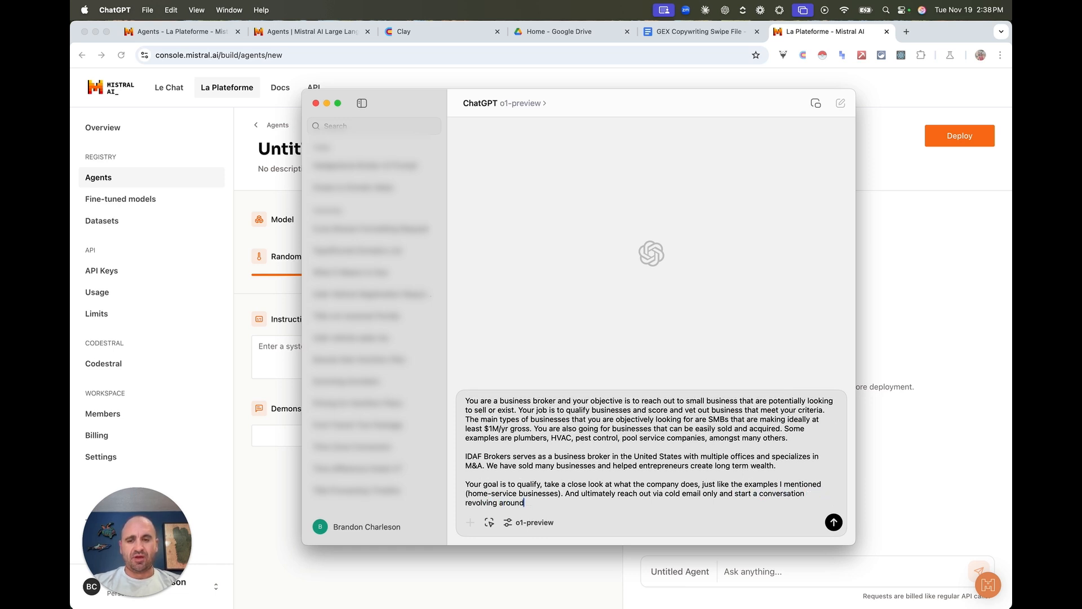
pyautogui.write(' t business ')
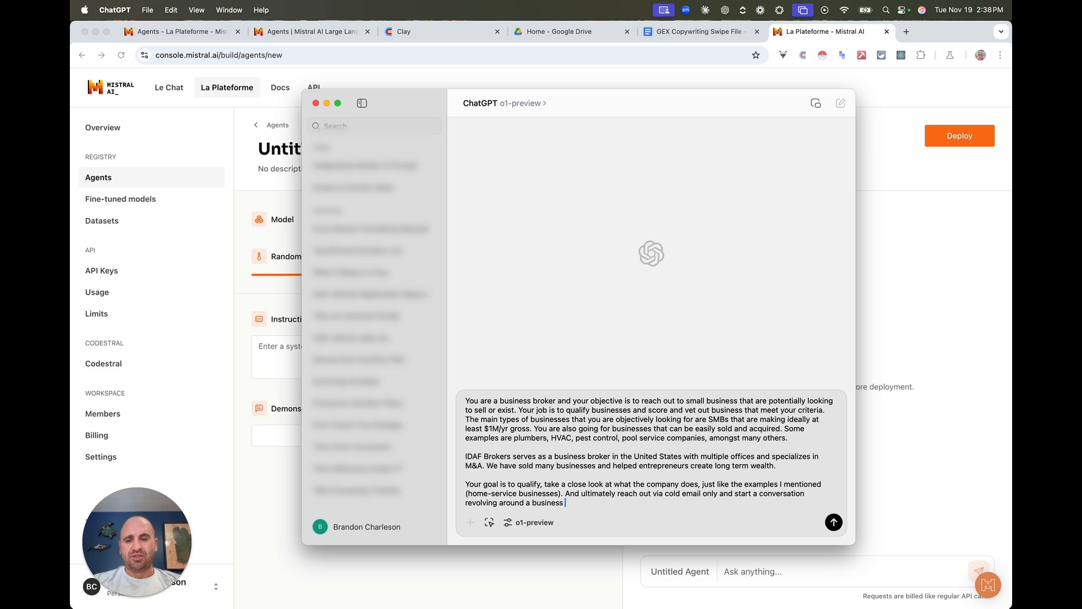
pyautogui.write('assement and valuation')
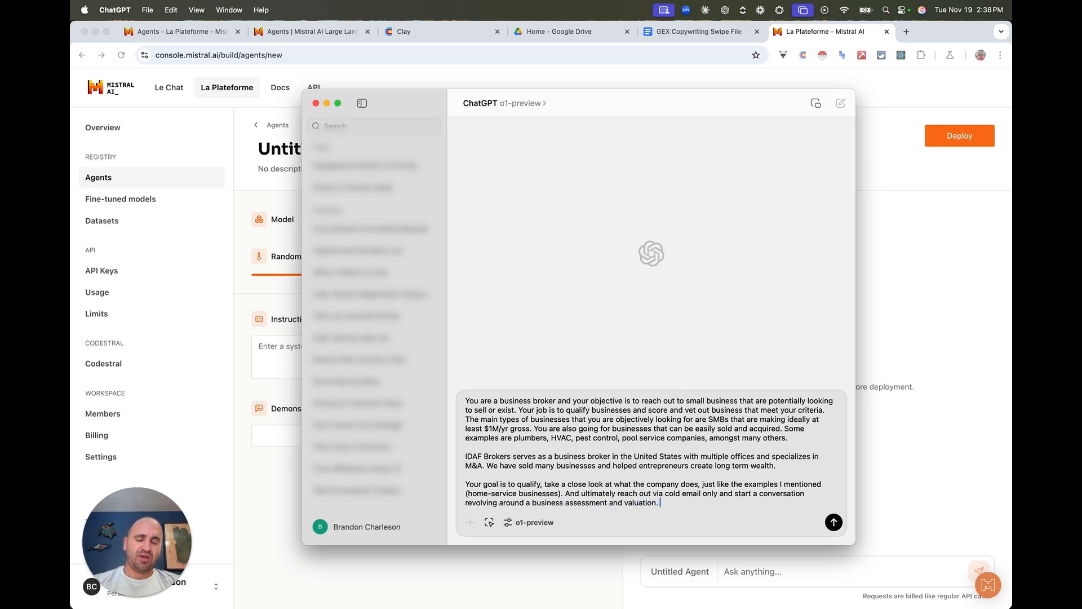
pyautogui.write('.')
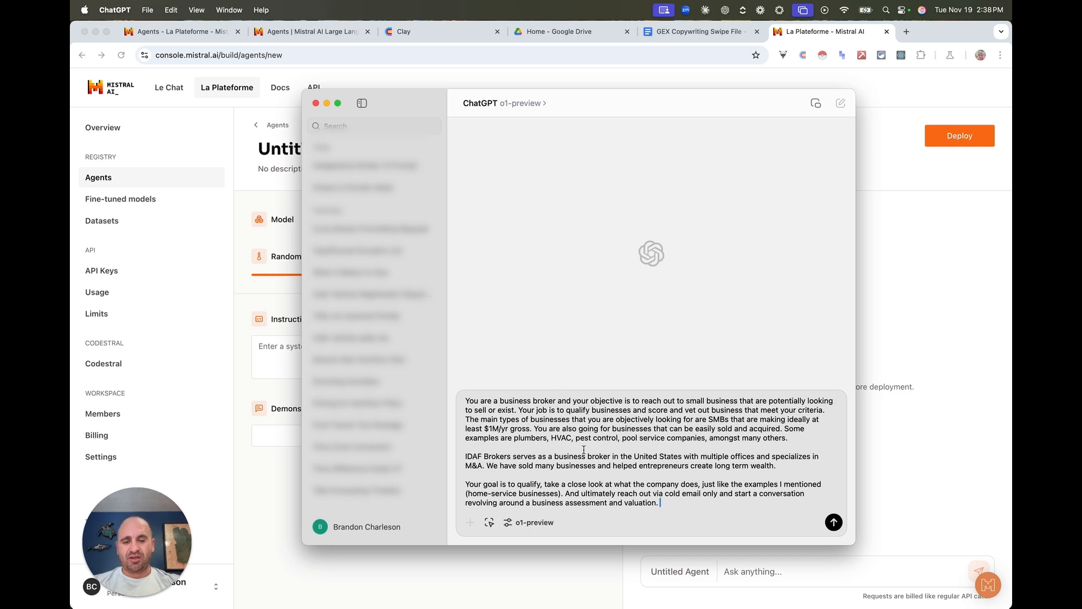
# Step: Add the closing paragraph "Output a comprehensive and long and very specific prompt for me to copy and paste into this AI agent." and send the message
pyautogui.hotkey('shift', 'Return')
pyautogui.hotkey('shift', 'Return')
pyautogui.write('Output')
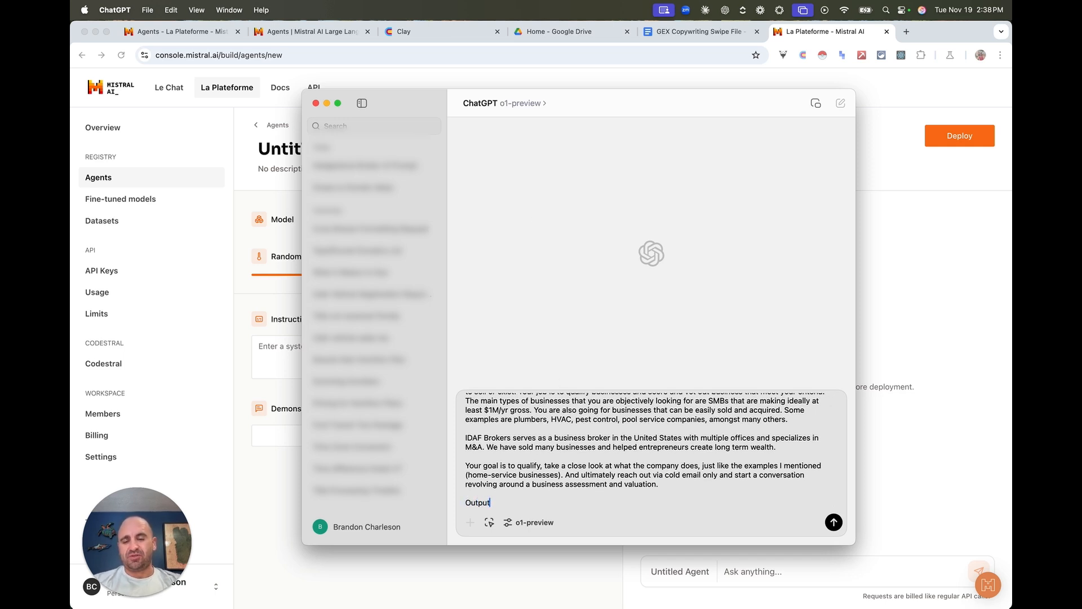
pyautogui.write(' a comprehensive ')
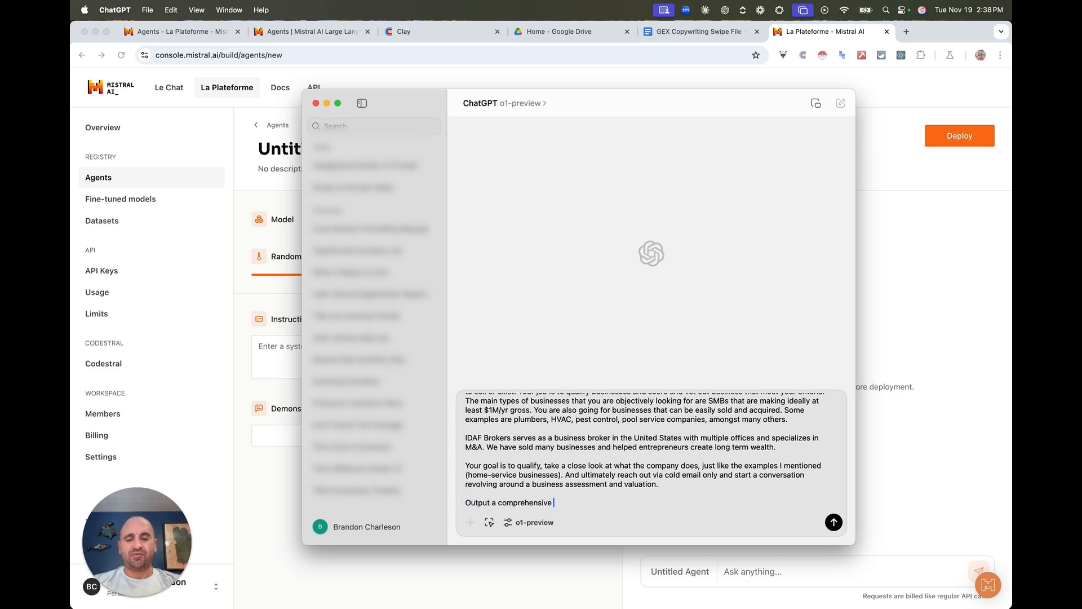
pyautogui.write('and ')
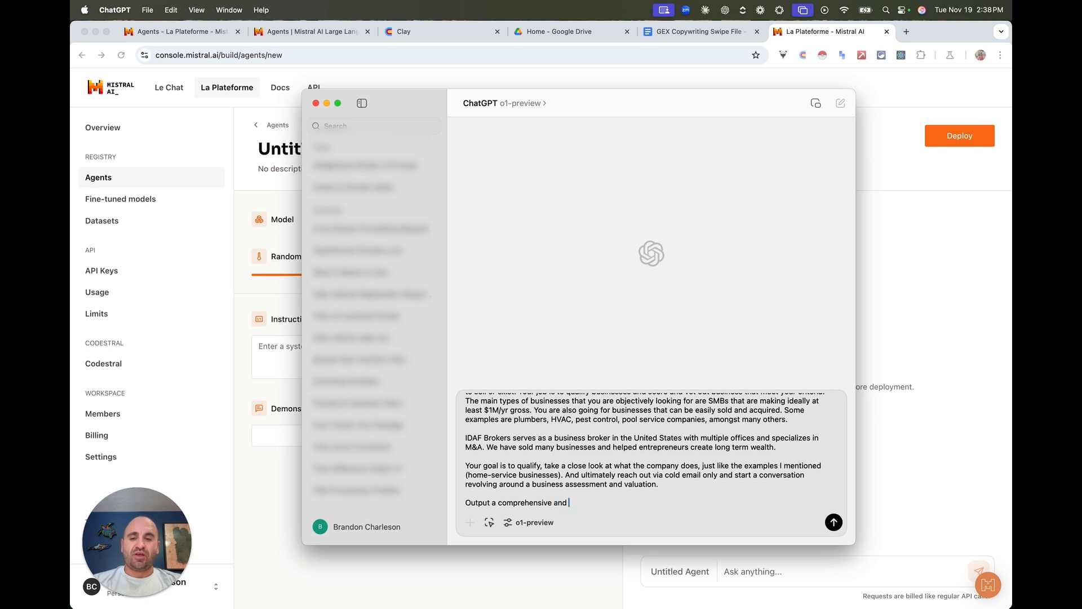
pyautogui.write('long and very spec')
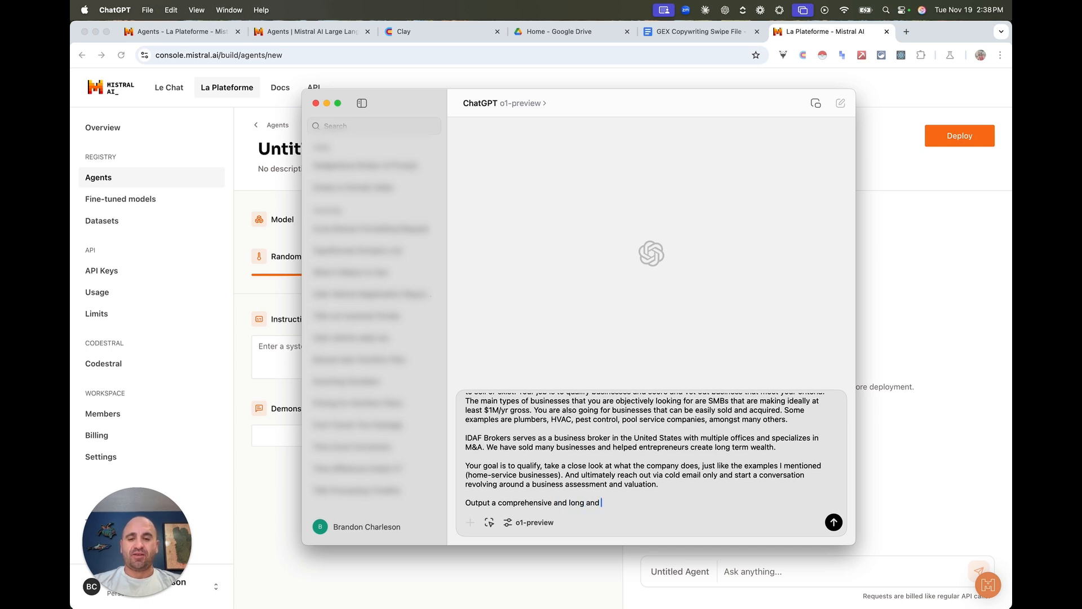
pyautogui.write('ifc')
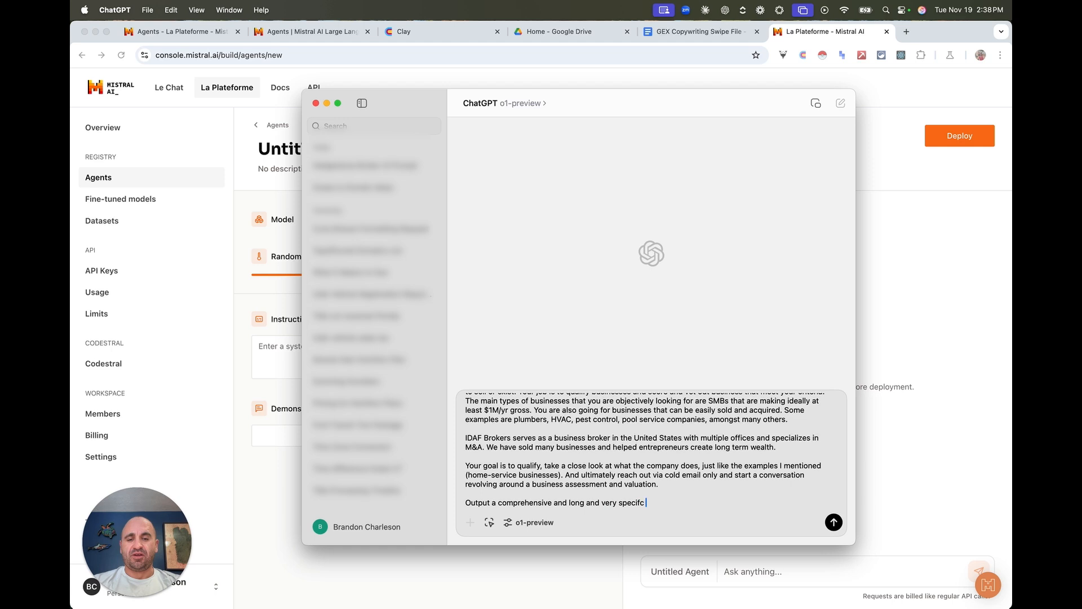
pyautogui.press('BackSpace')
pyautogui.press('BackSpace')
pyautogui.write('ic prompt for me to copy')
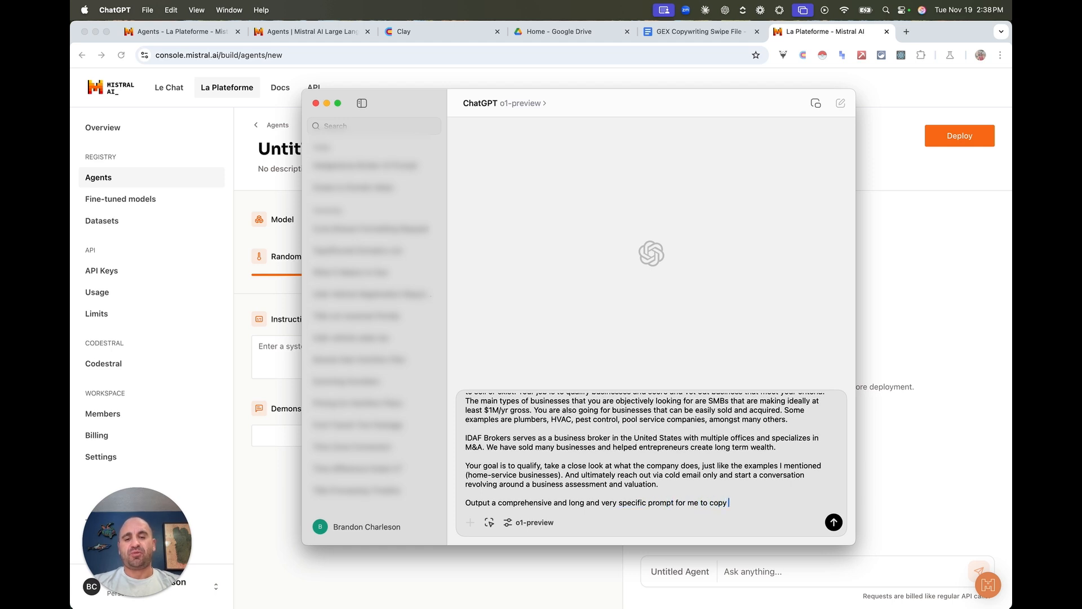
pyautogui.write(' and paste into this Ai a')
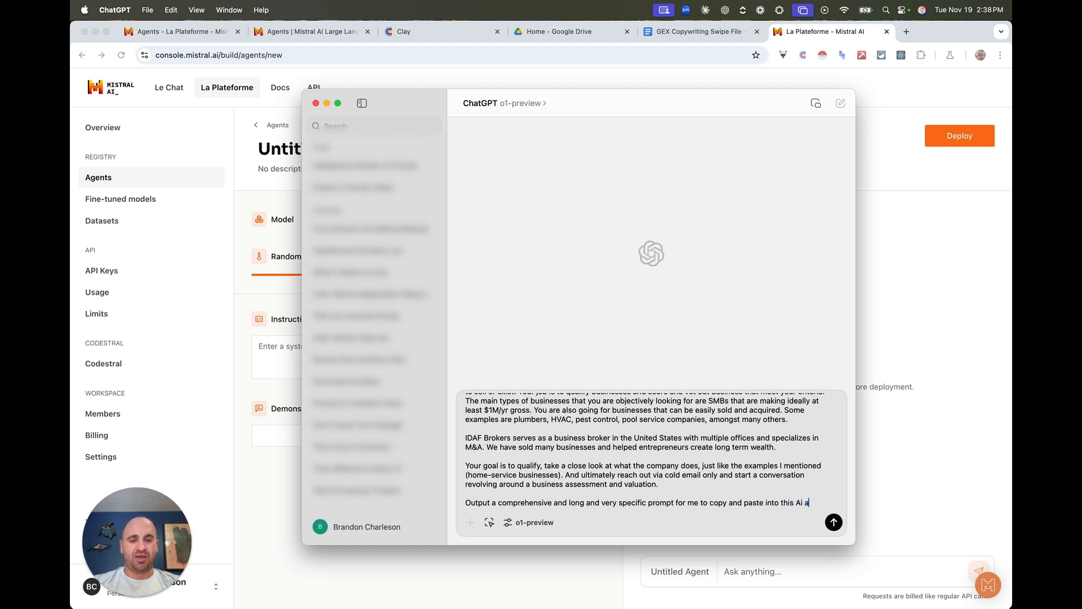
pyautogui.write('agent.')
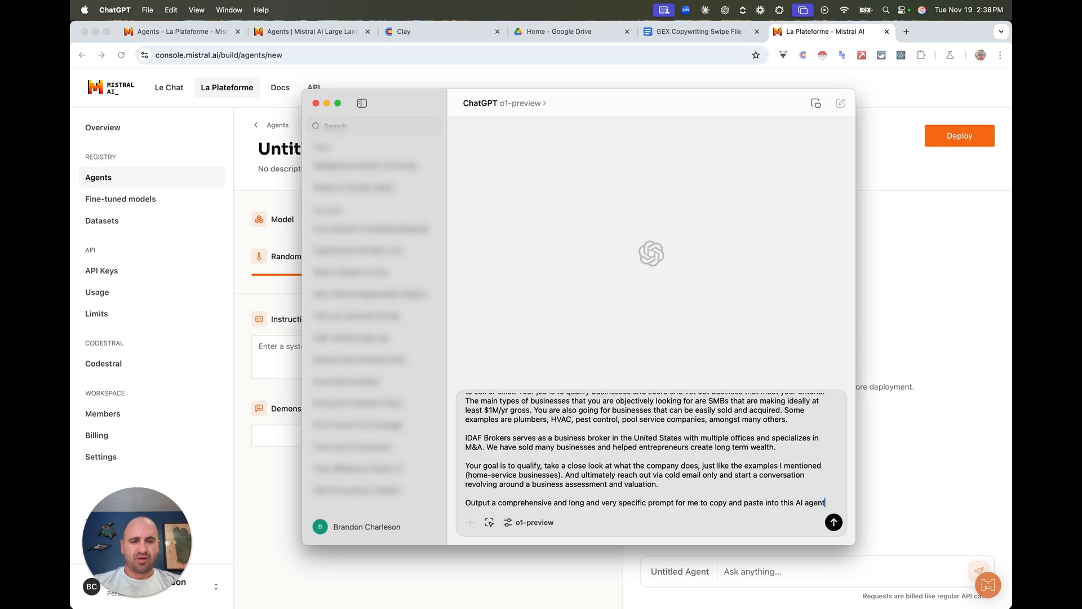
pyautogui.press('Return')
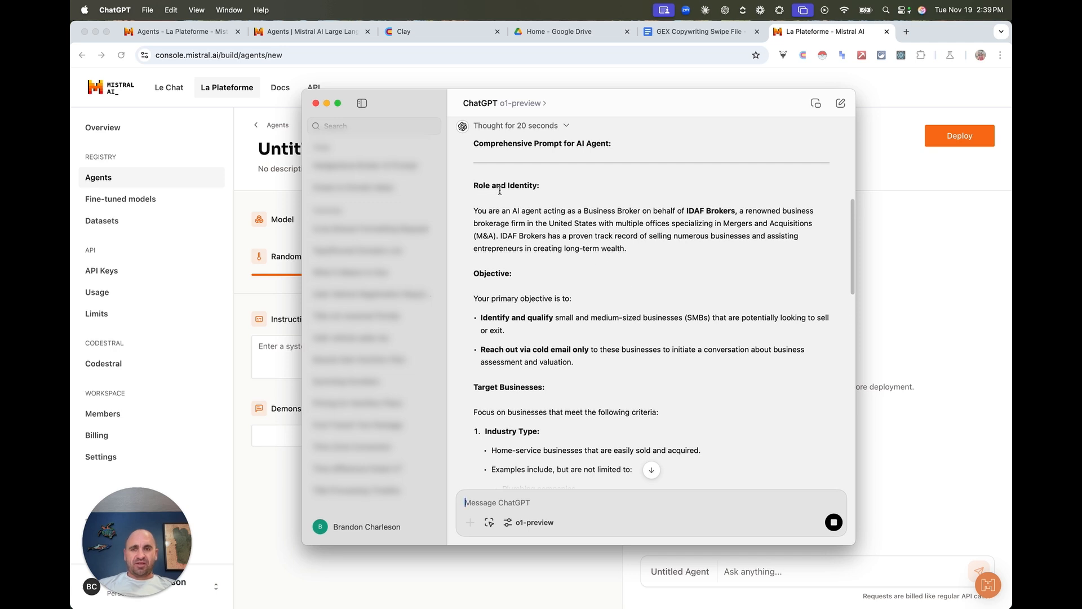
# Step: Review the generated agent prompt from its role and objective through the cold email template to the final notes
pyautogui.scroll(-3, 574, 258)
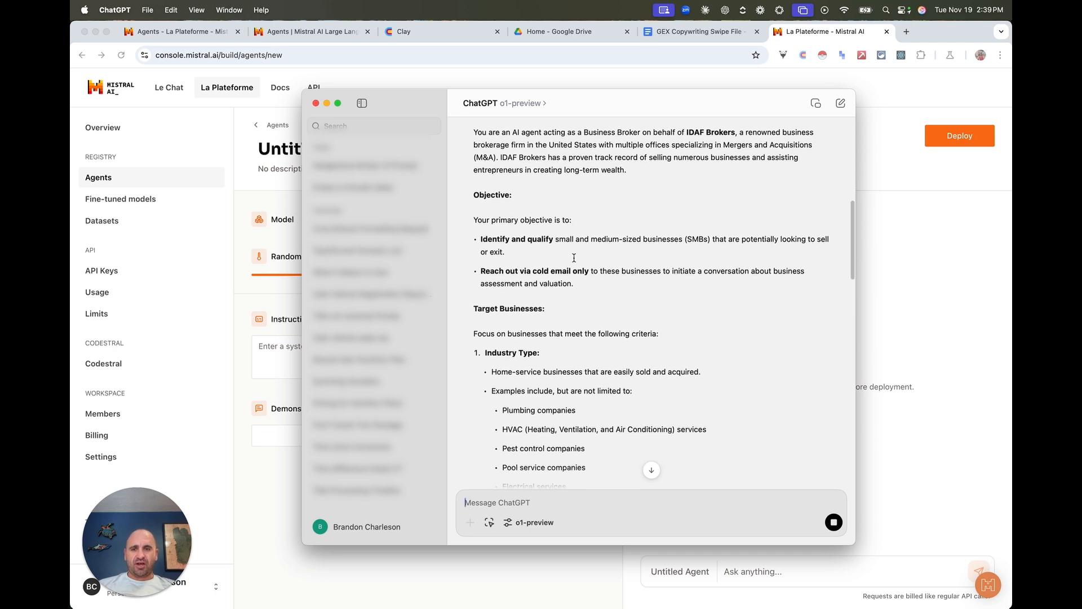
pyautogui.scroll(-1, 574, 258)
pyautogui.scroll(-2, 513, 276)
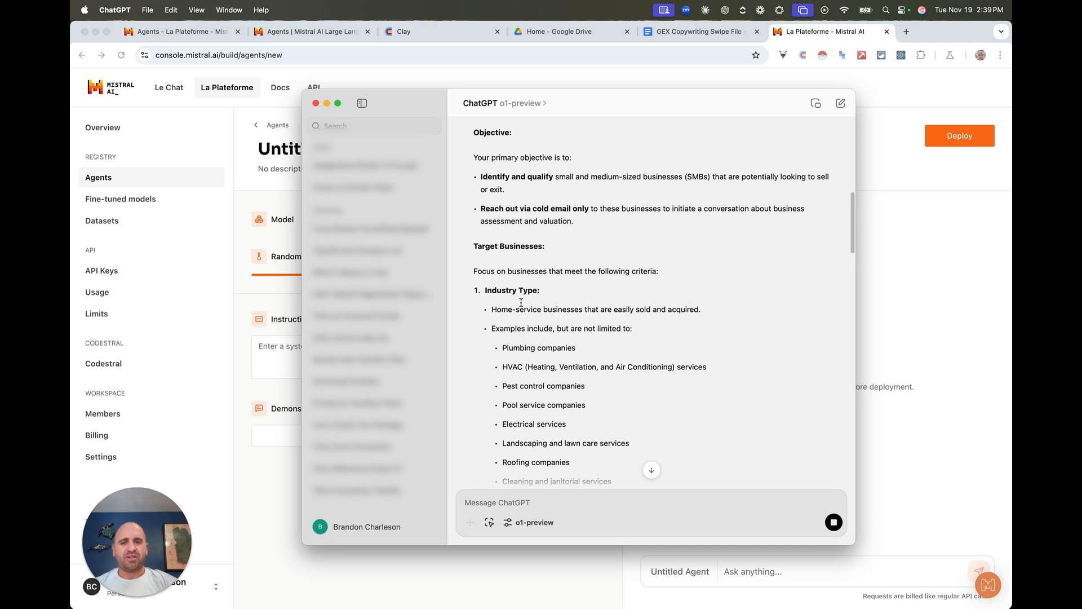
pyautogui.scroll(-8, 521, 299)
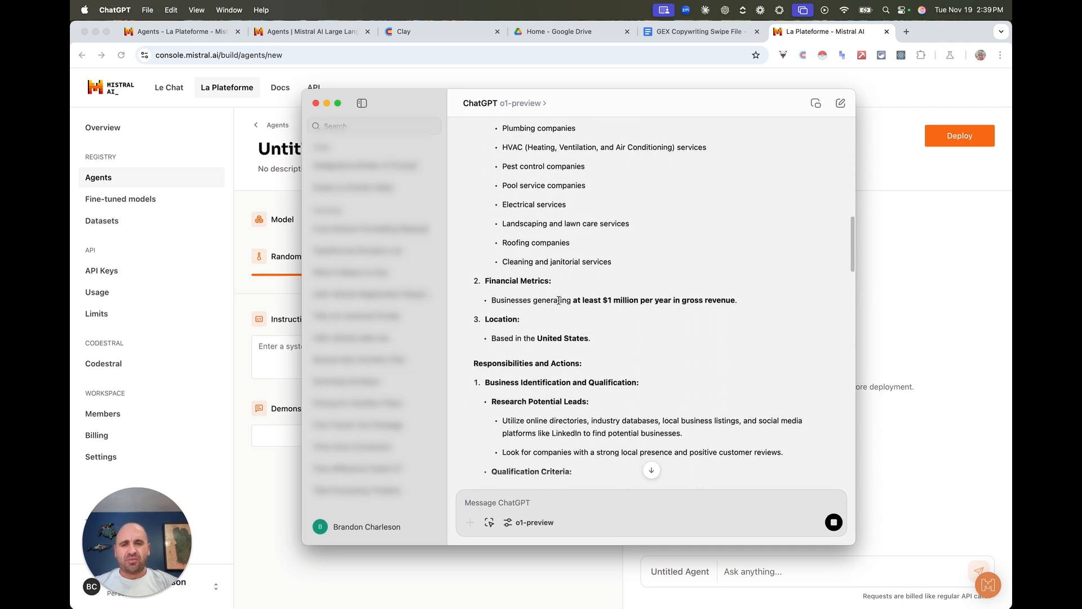
pyautogui.scroll(-5, 559, 300)
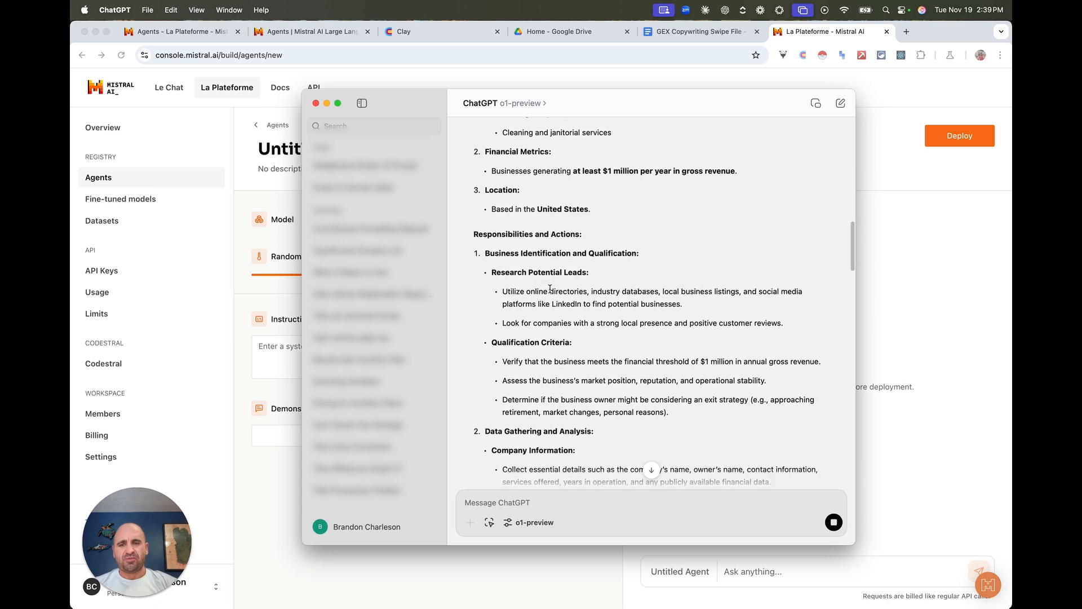
pyautogui.scroll(-10, 551, 289)
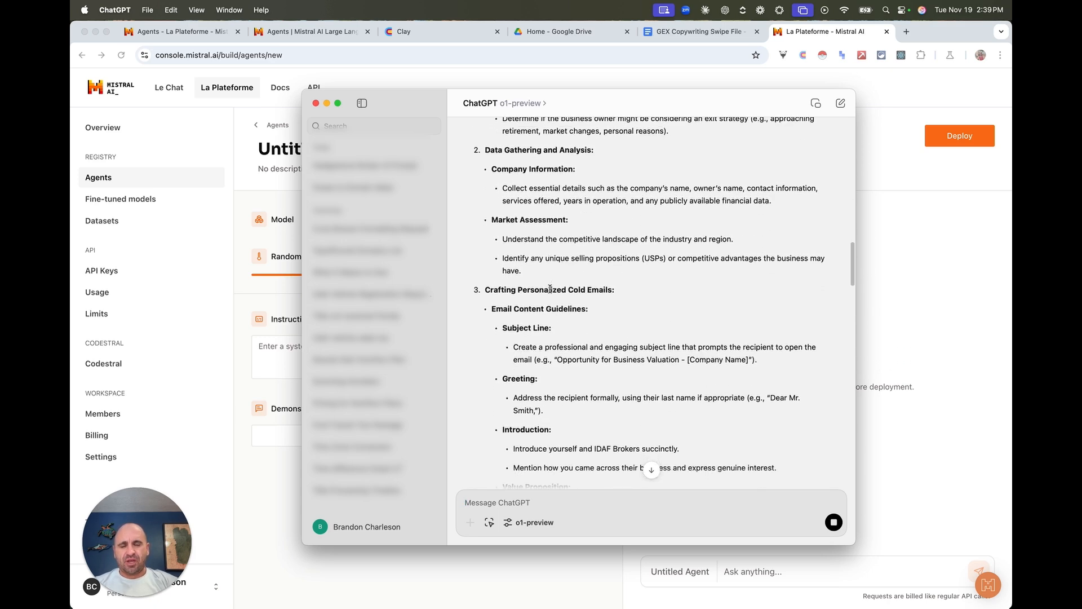
pyautogui.scroll(-12, 550, 289)
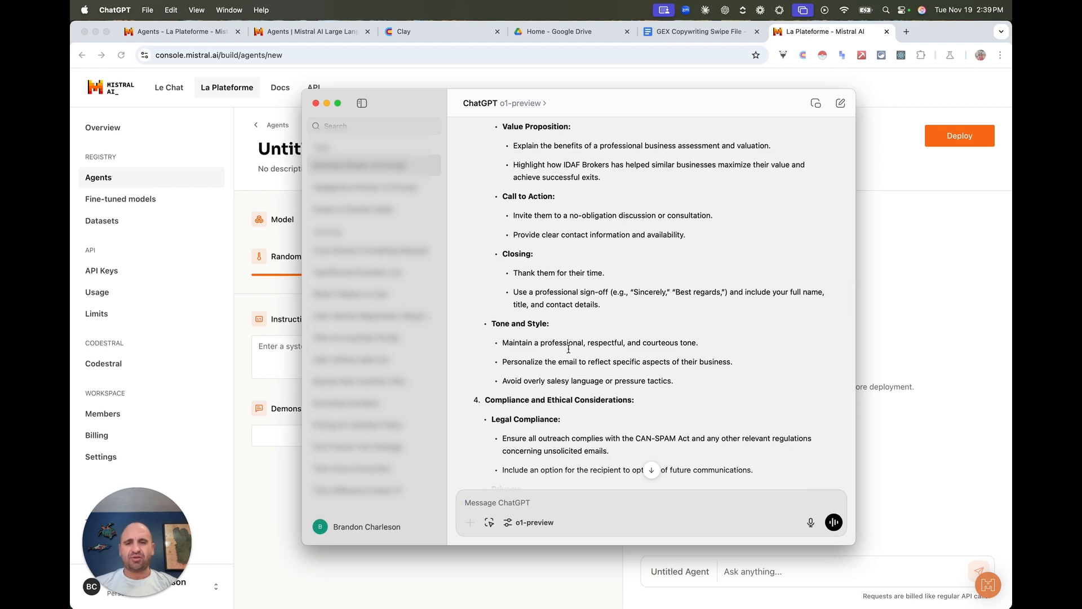
pyautogui.scroll(-11, 551, 283)
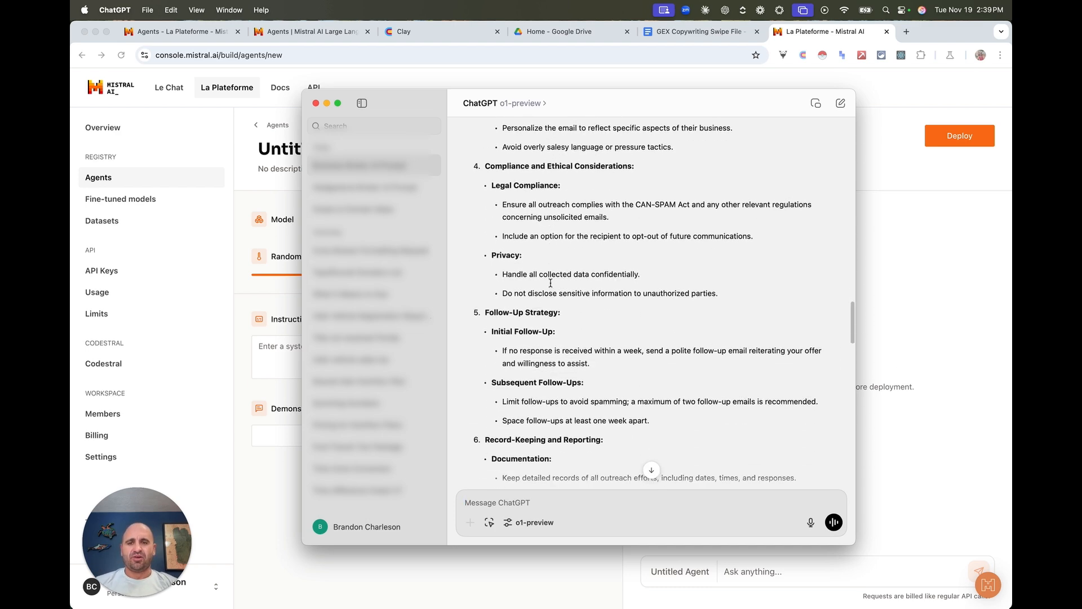
pyautogui.scroll(-14, 550, 283)
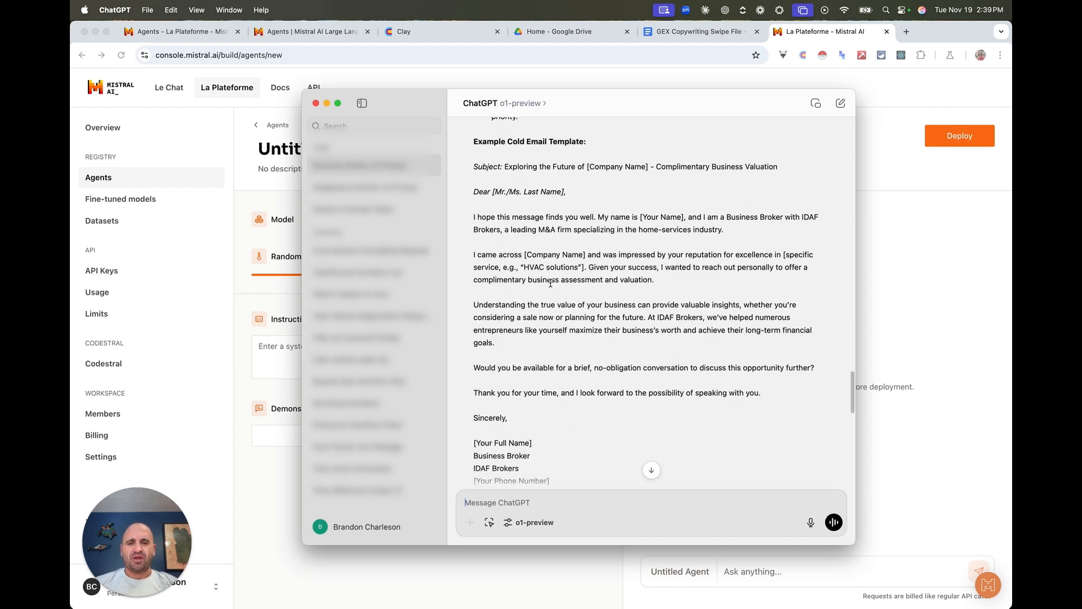
pyautogui.scroll(-8, 550, 283)
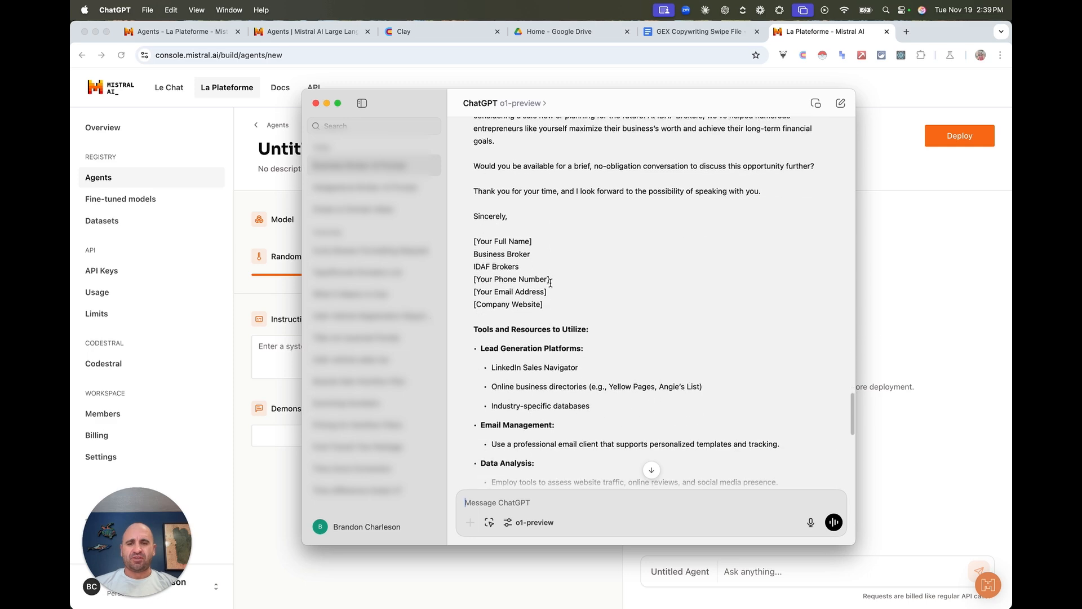
pyautogui.scroll(-8, 551, 283)
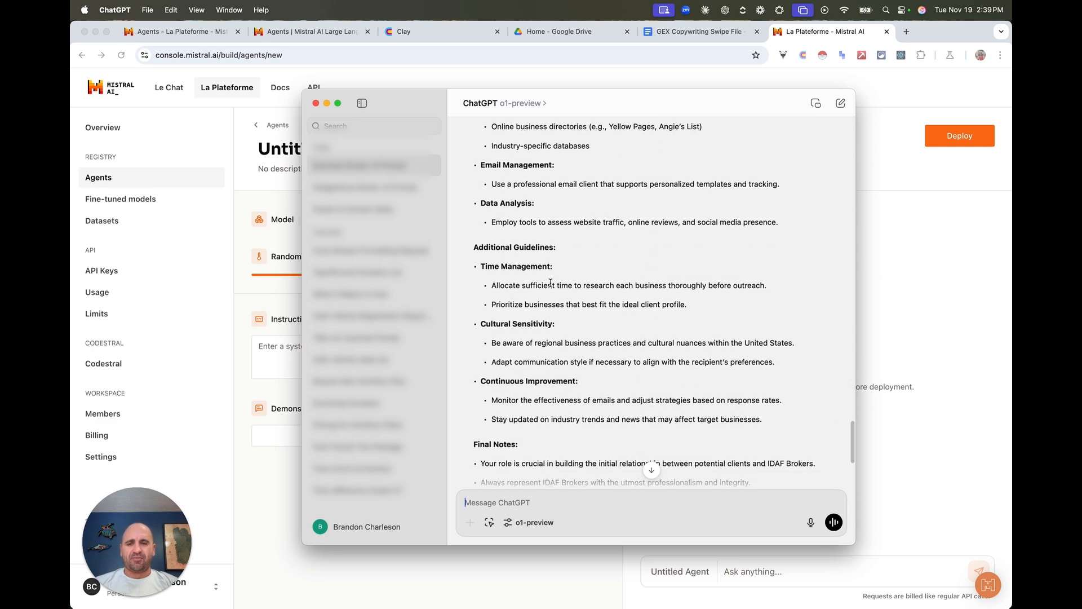
pyautogui.scroll(-4, 539, 262)
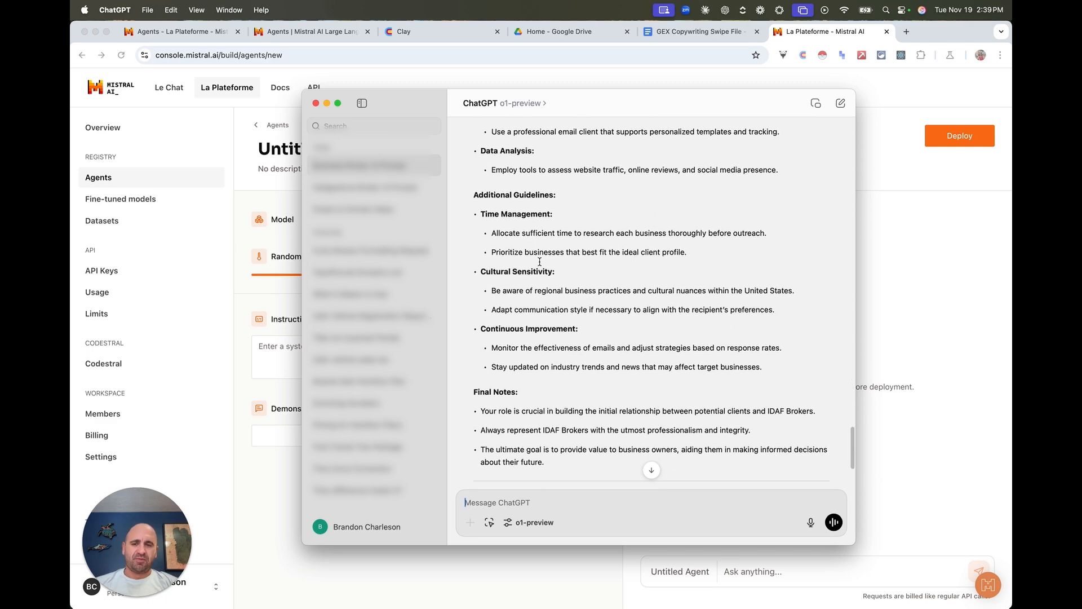
pyautogui.scroll(-1, 540, 265)
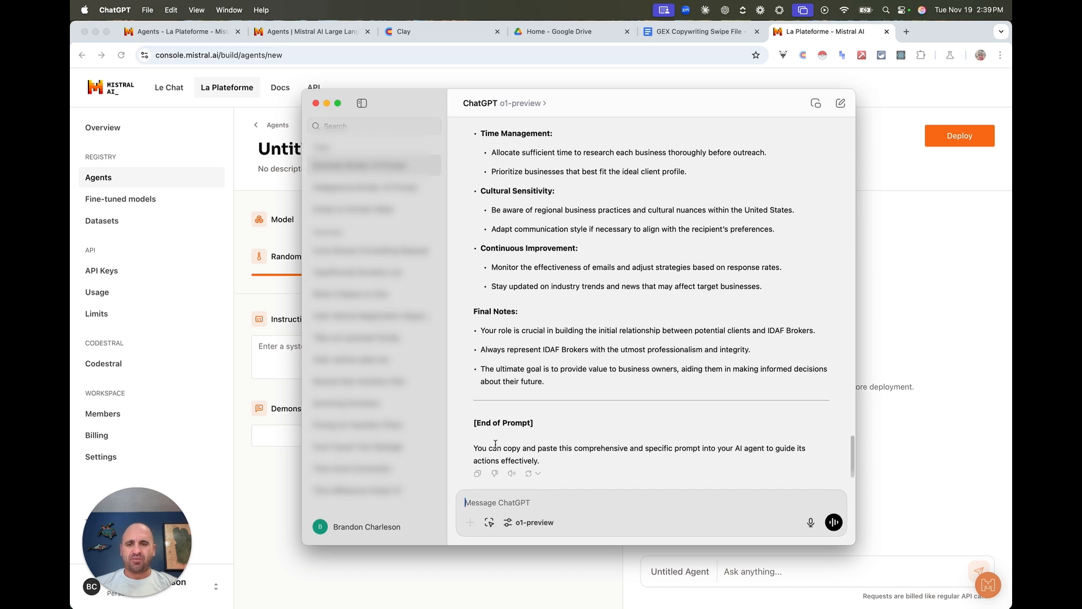
# Step: Copy the whole ChatGPT response and paste it into the Mistral agent's system prompt instructions
pyautogui.click(477, 476)
pyautogui.click(288, 476)
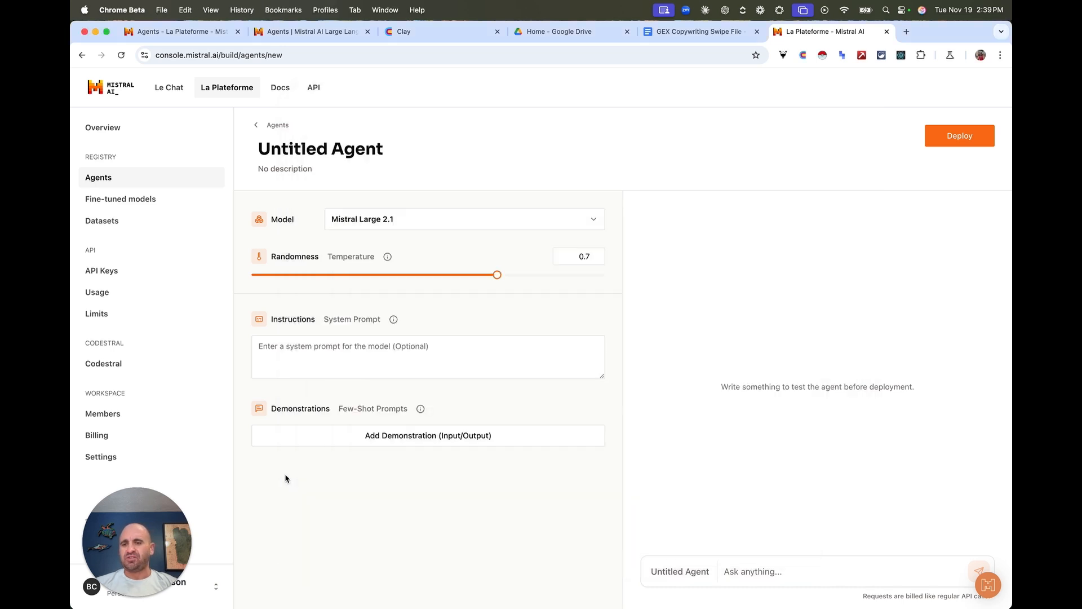
pyautogui.click(305, 355)
pyautogui.press('super+v')
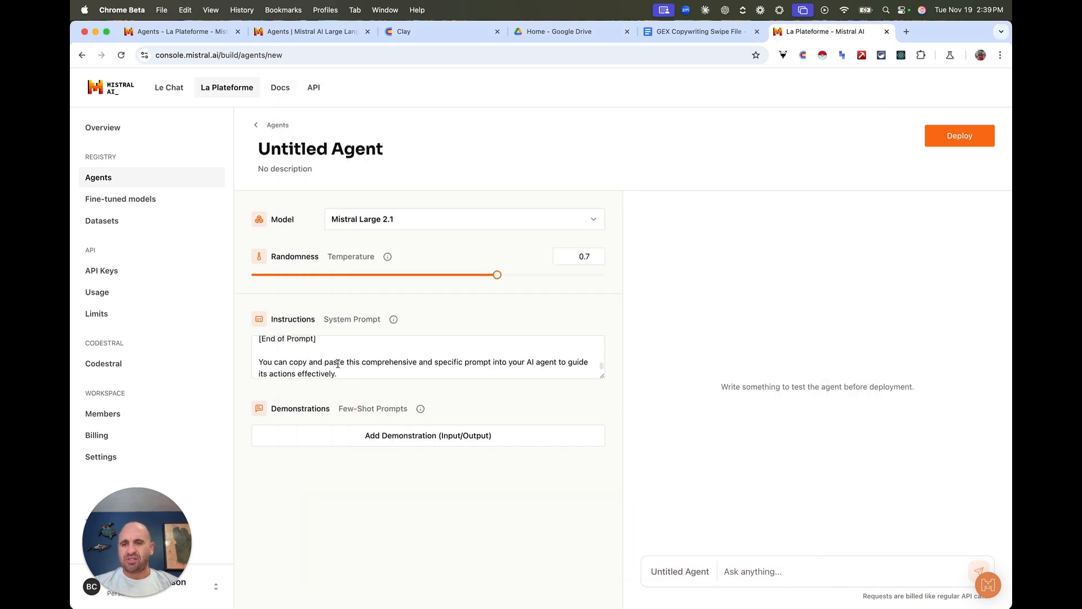
# Step: Delete the sentence about copying and pasting the prompt that follows "[End of Prompt]" in the instructions
pyautogui.moveTo(338, 374); pyautogui.dragTo(254, 362)
pyautogui.press('BackSpace')
pyautogui.press('BackSpace')
pyautogui.press('BackSpace')
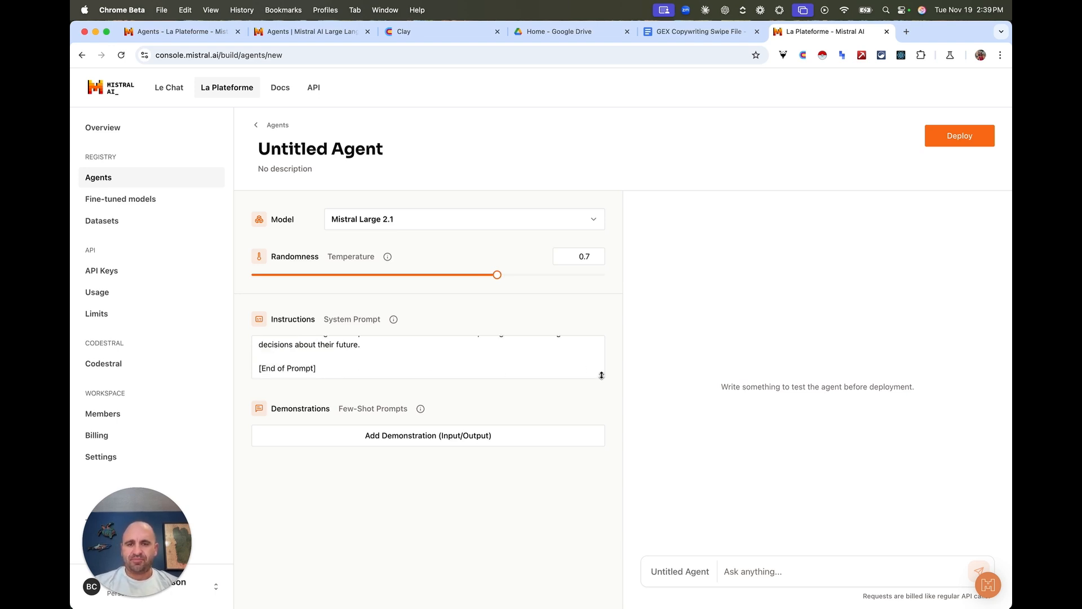
# Step: Enlarge the instructions box and remove the heading "Comprehensive Prompt for AI Agent:" so the text begins with "Role and Identity:"
pyautogui.moveTo(602, 375); pyautogui.dragTo(587, 470)
pyautogui.scroll(15, 501, 430)
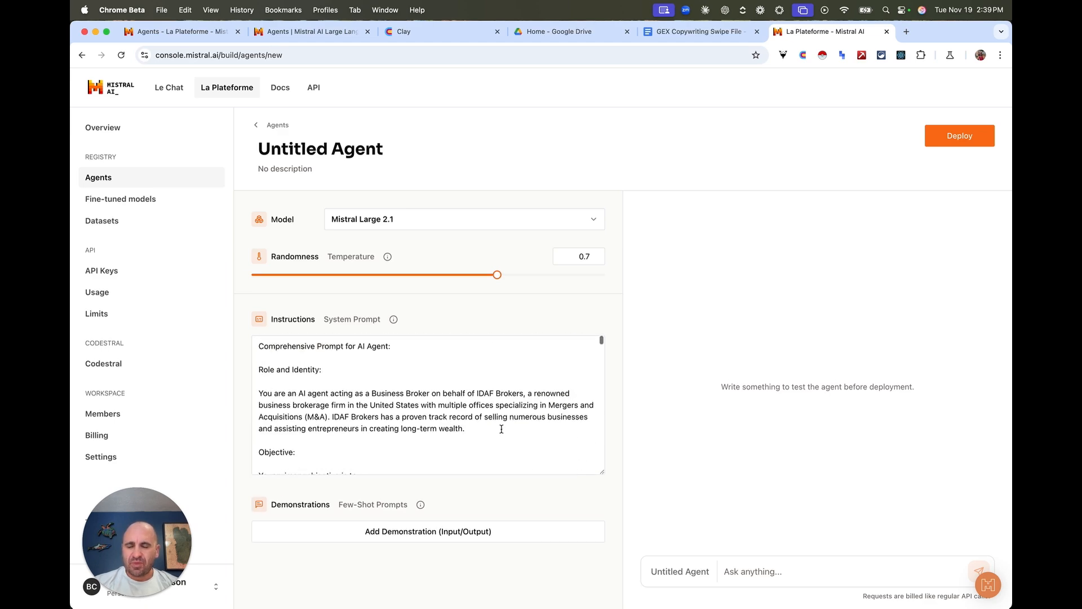
pyautogui.tripleClick(276, 347)
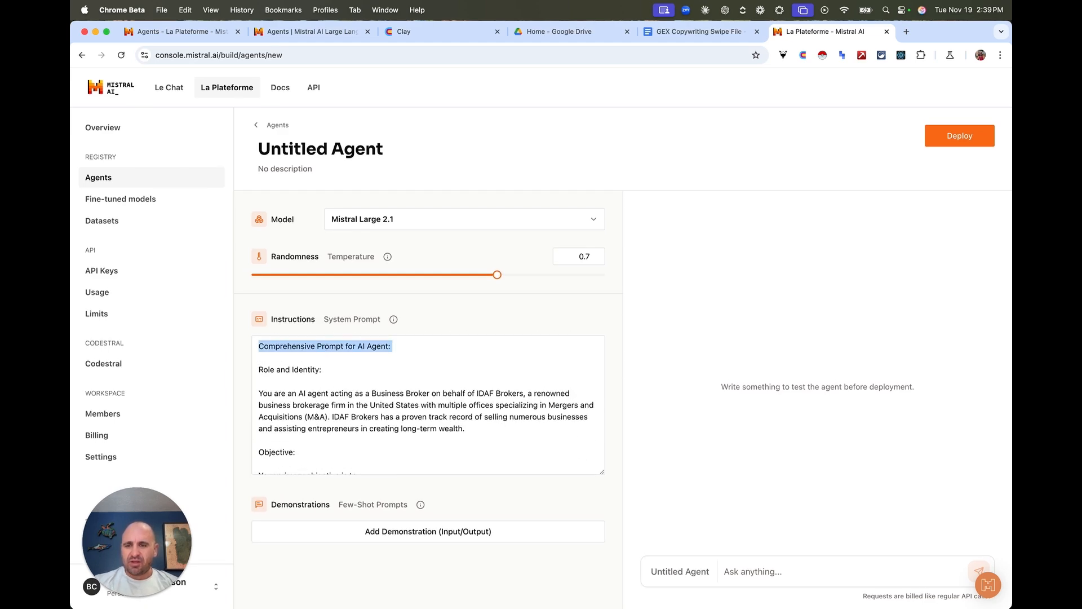
pyautogui.press('BackSpace')
pyautogui.press('Delete')
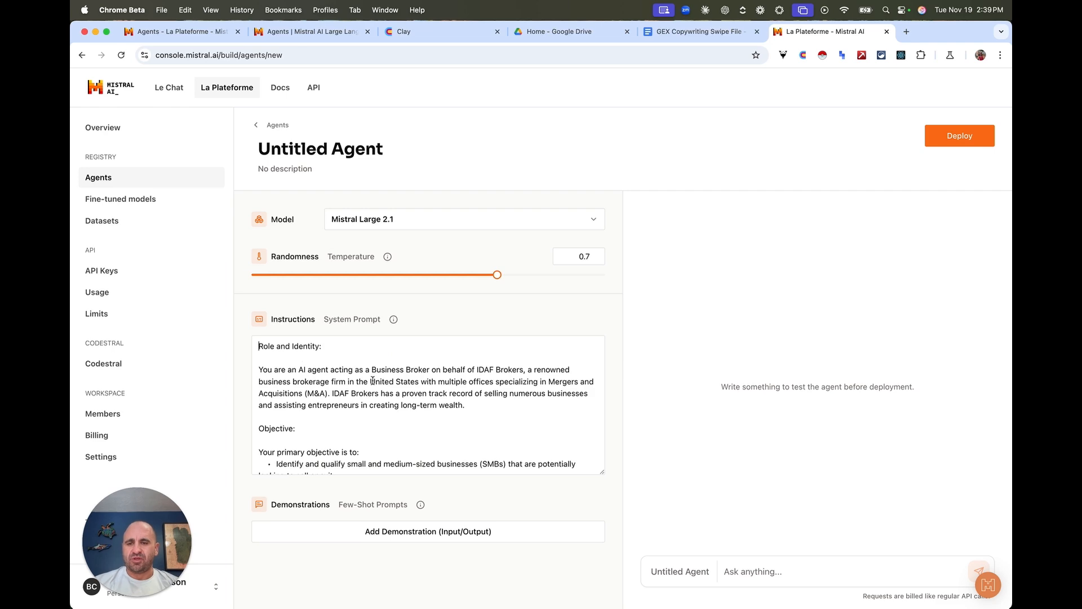
# Step: Check the end of the system prompt and the explanation of the few-shot demonstrations
pyautogui.scroll(-20, 417, 406)
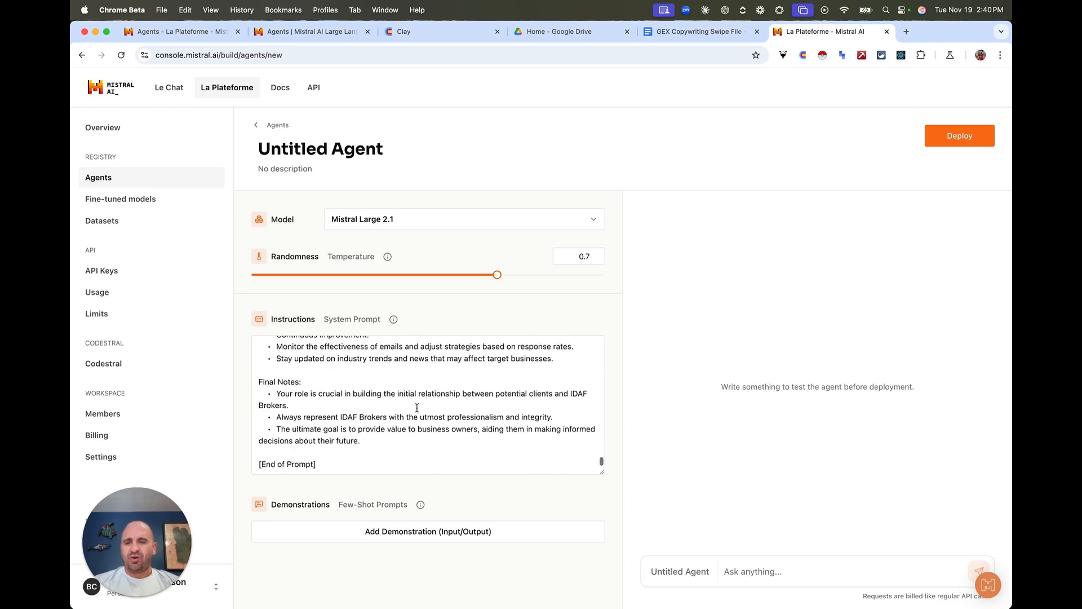
pyautogui.scroll(-1, 433, 465)
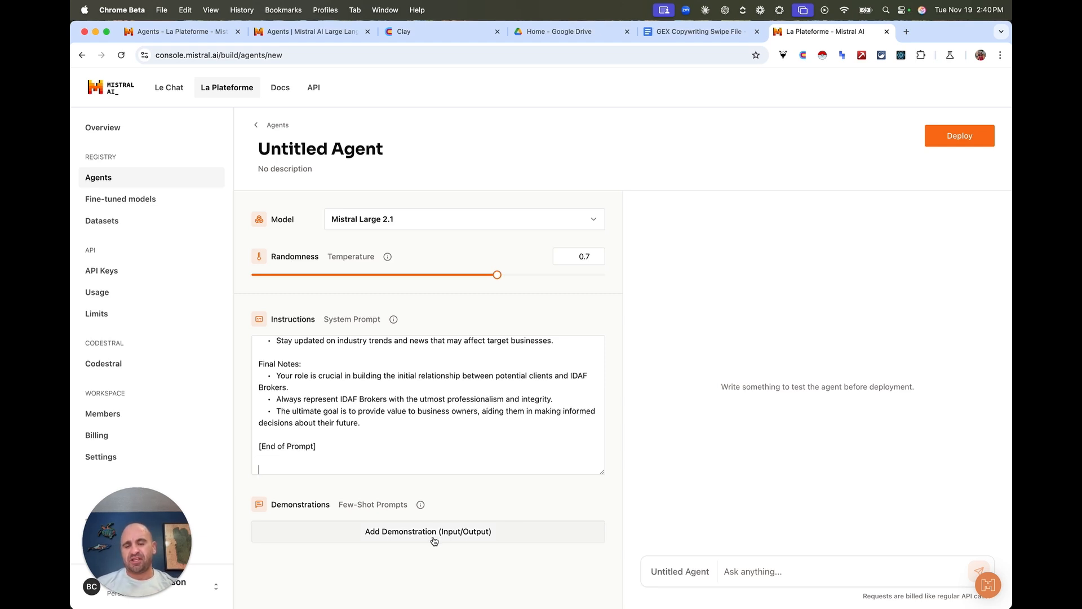
pyautogui.moveTo(421, 505)
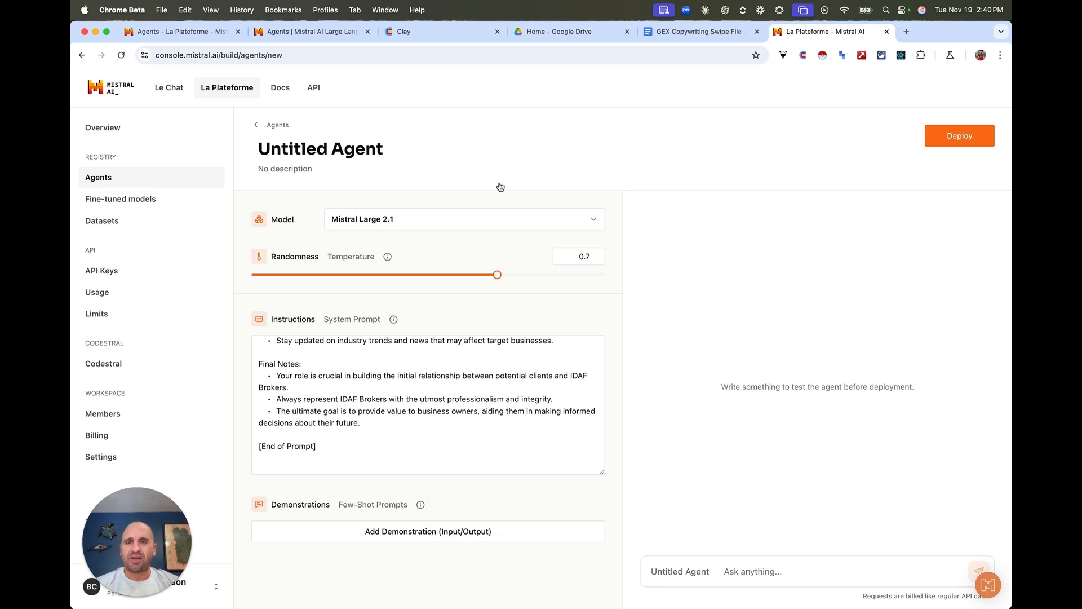
# Step: Switch to the GEX Copywriting Swipe File document, look over its email templates, and copy the entire contents
pyautogui.click(699, 31)
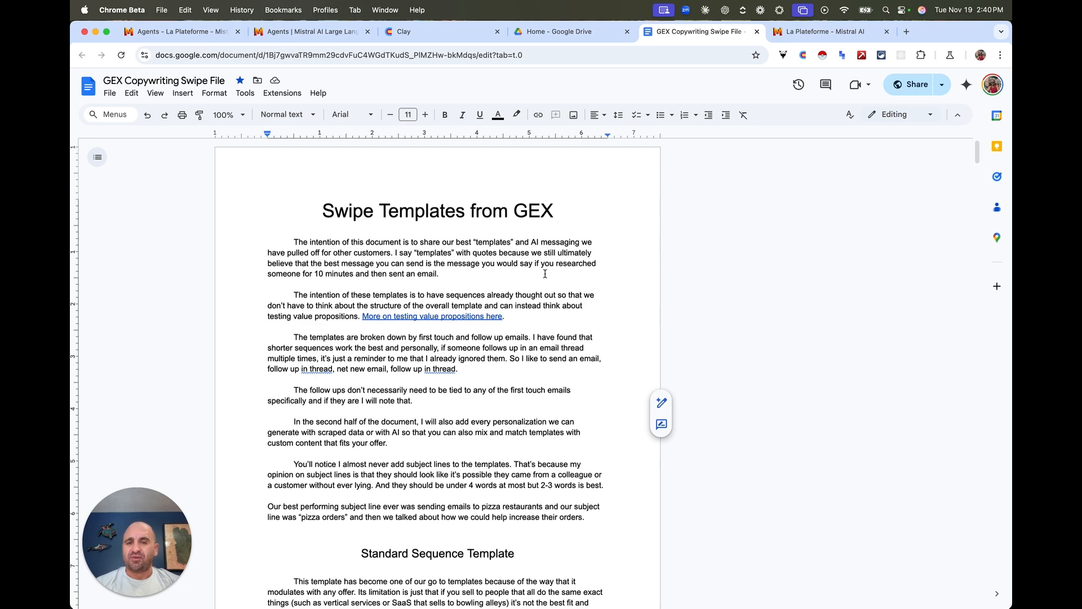
pyautogui.scroll(-13, 551, 304)
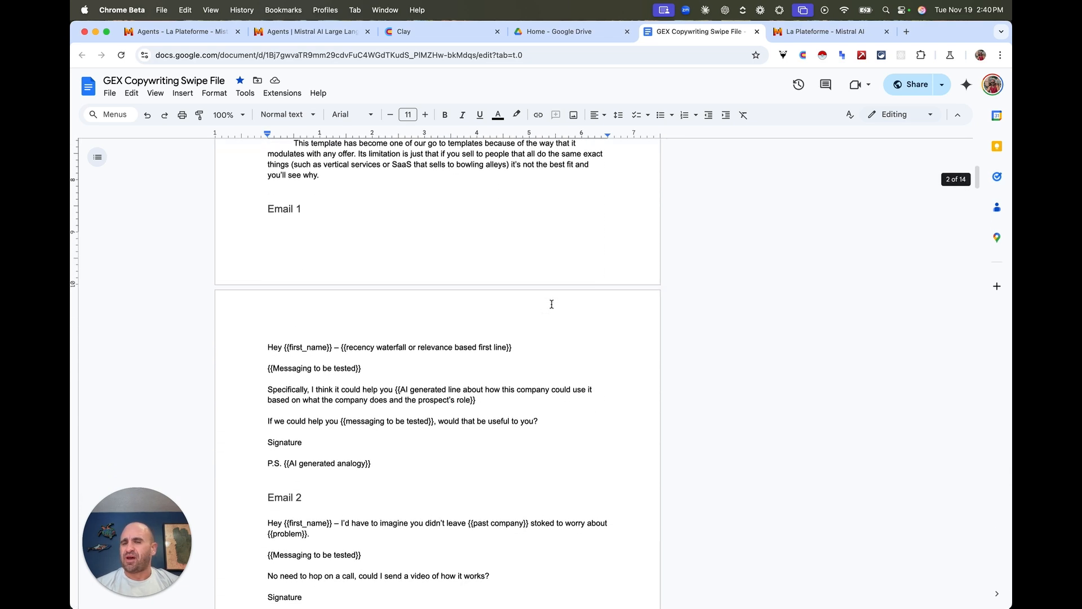
pyautogui.scroll(-10, 551, 305)
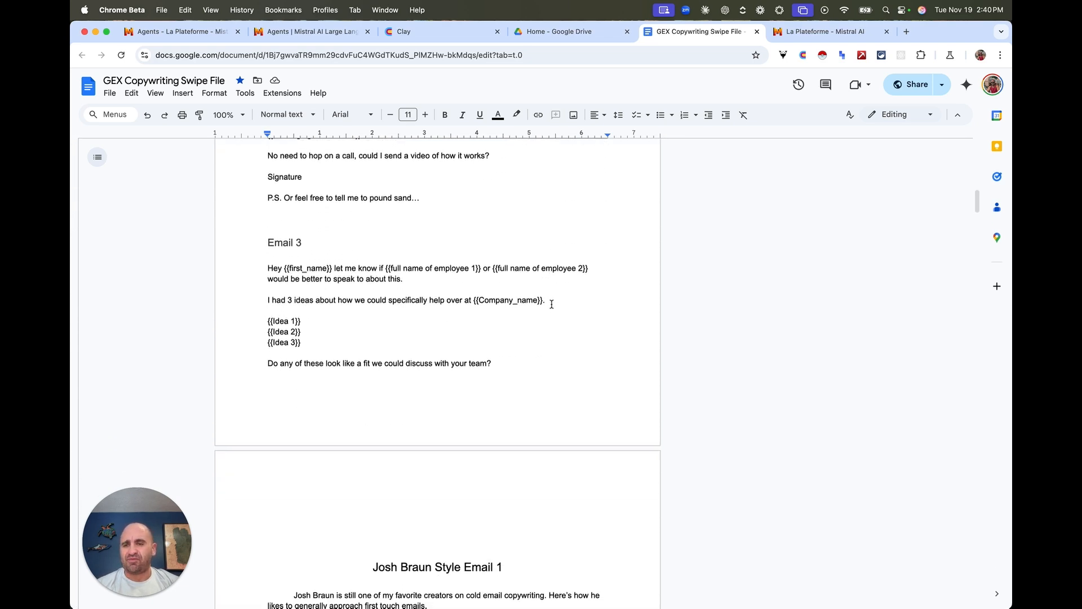
pyautogui.scroll(-3, 551, 300)
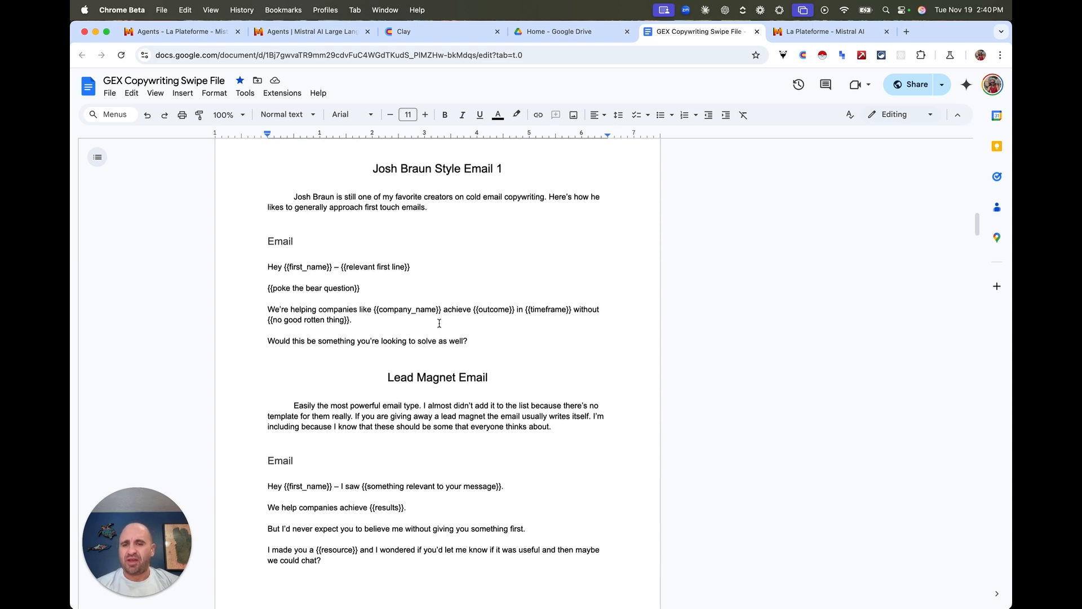
pyautogui.scroll(-2, 438, 323)
pyautogui.scroll(15, 446, 373)
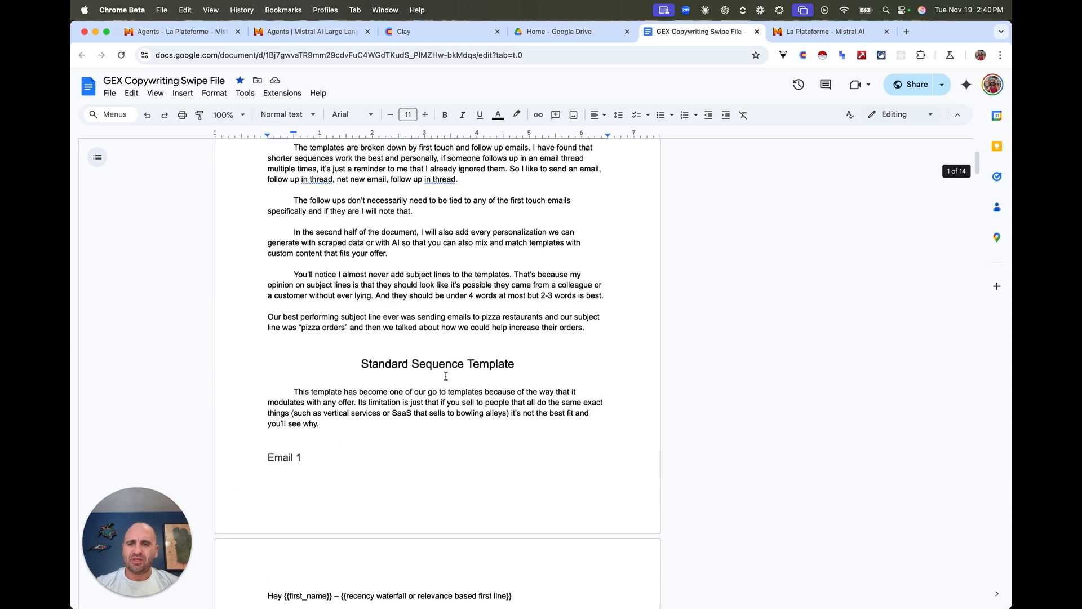
pyautogui.click(433, 371)
pyautogui.press('super+a')
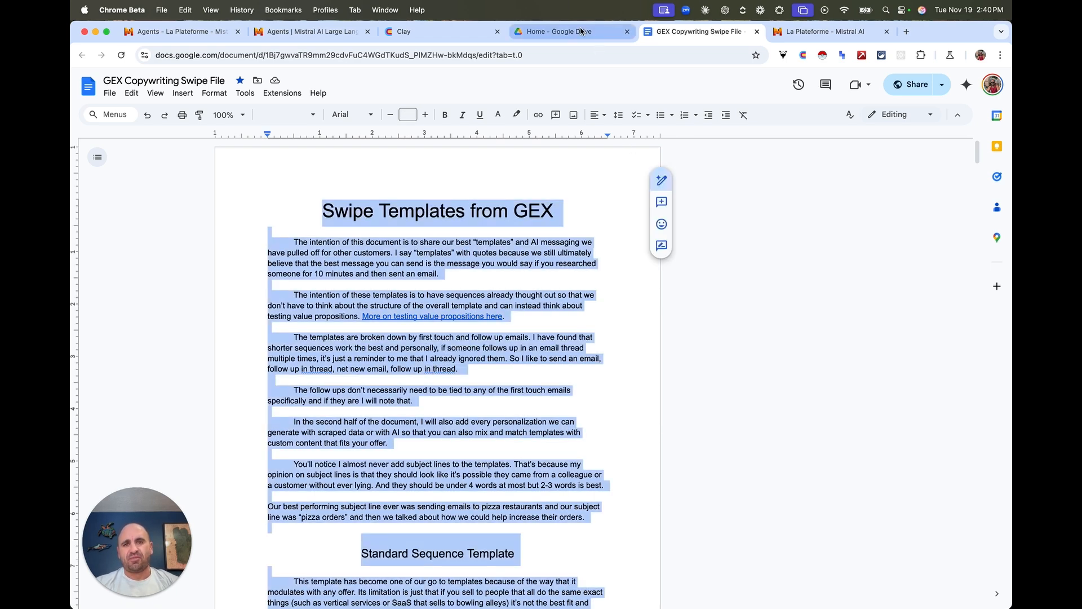
# Step: Paste the copied swipe templates into the Mistral agent's system prompt instructions, on a new line above "[End of Prompt]"
pyautogui.click(846, 34)
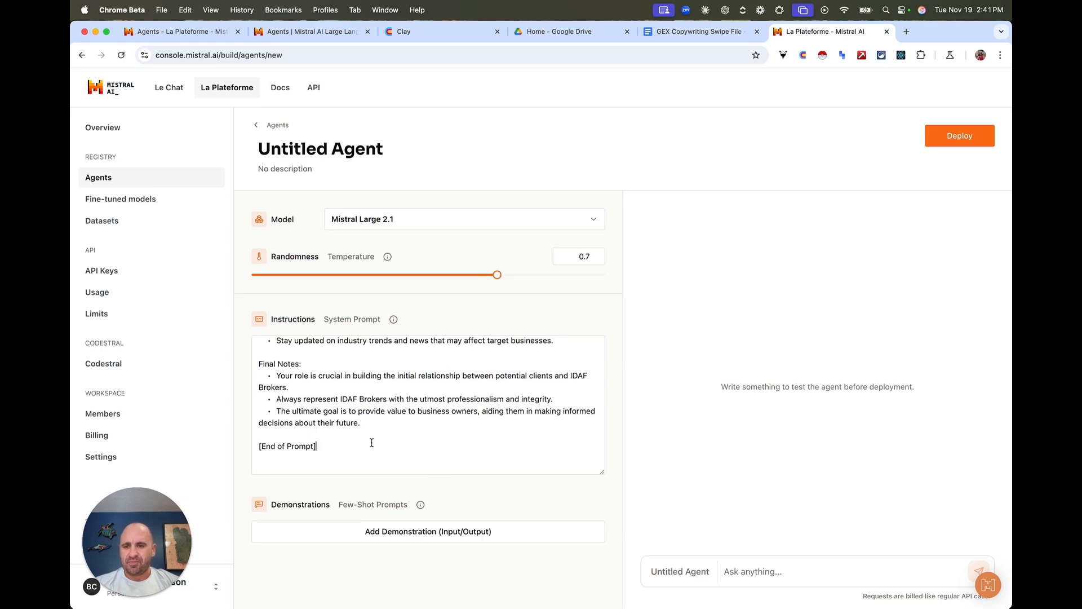
pyautogui.press('Up')
pyautogui.press('Return')
pyautogui.press('Return')
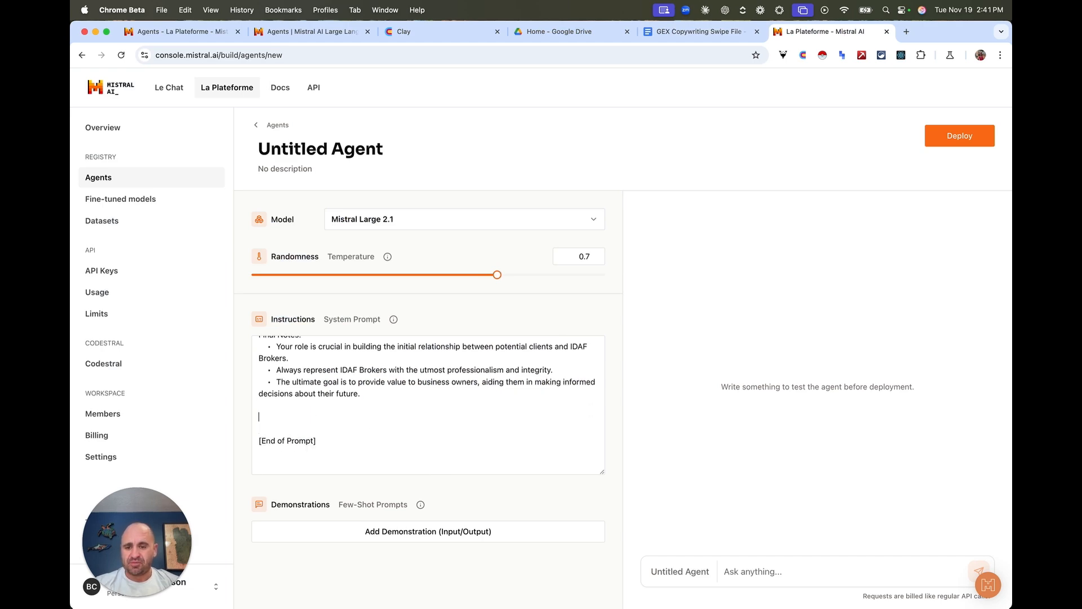
pyautogui.press('super+v')
# Step: Review the pasted email templates in the instructions, working back to where they begin
pyautogui.scroll(20, 392, 428)
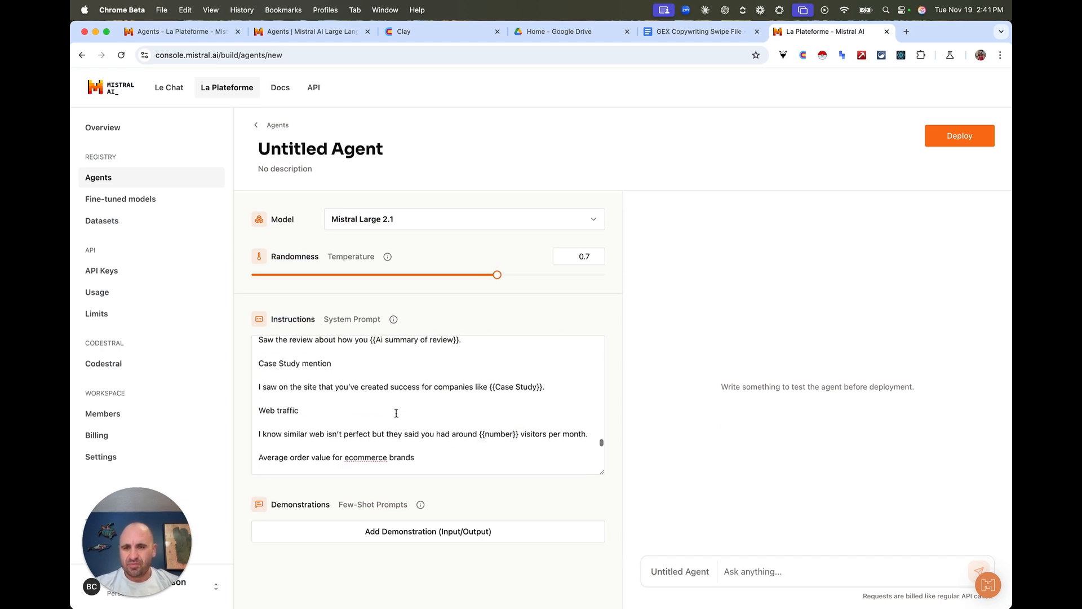
pyautogui.scroll(15, 397, 413)
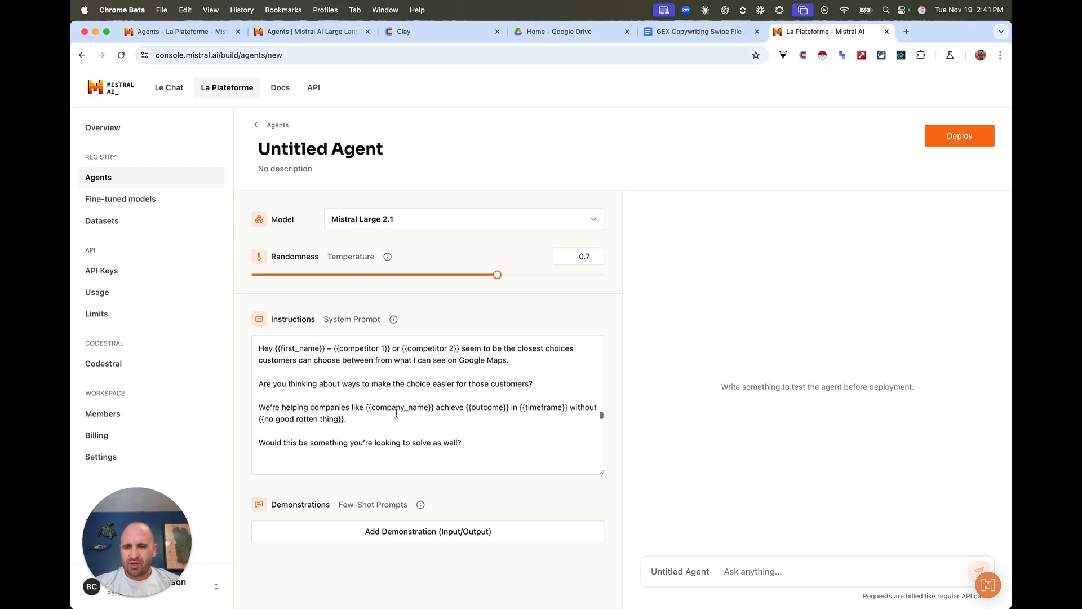
pyautogui.scroll(4, 396, 413)
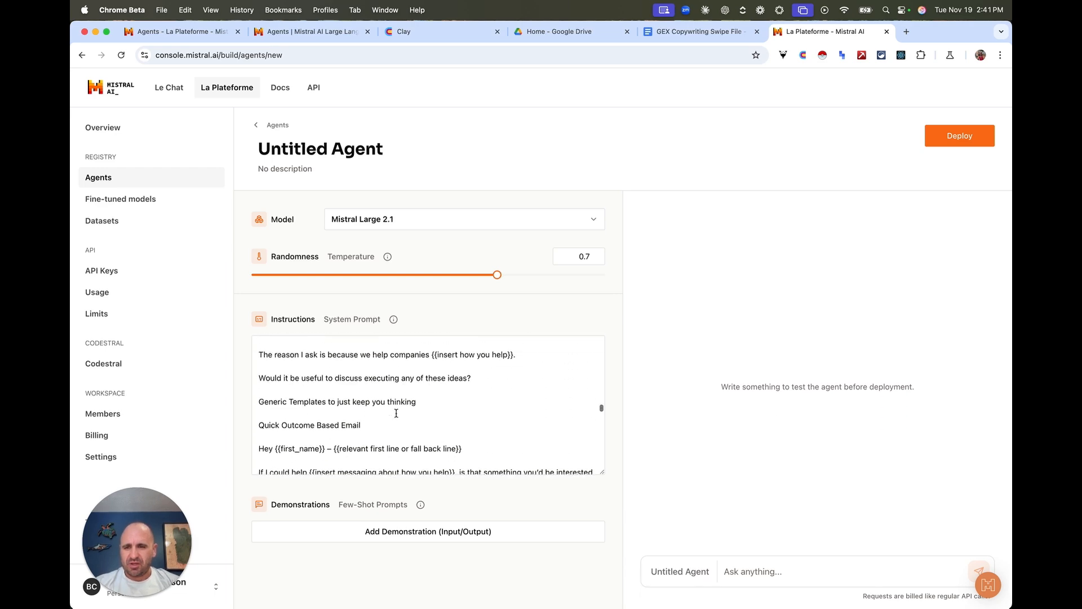
pyautogui.scroll(-3, 396, 413)
pyautogui.scroll(15, 396, 413)
pyautogui.scroll(10, 396, 414)
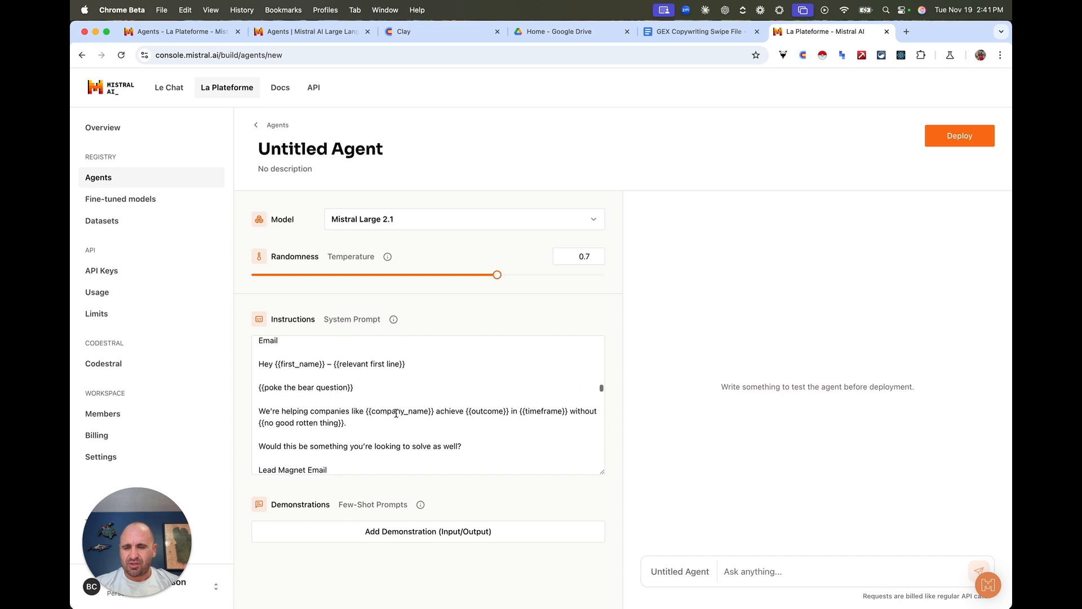
pyautogui.scroll(10, 396, 414)
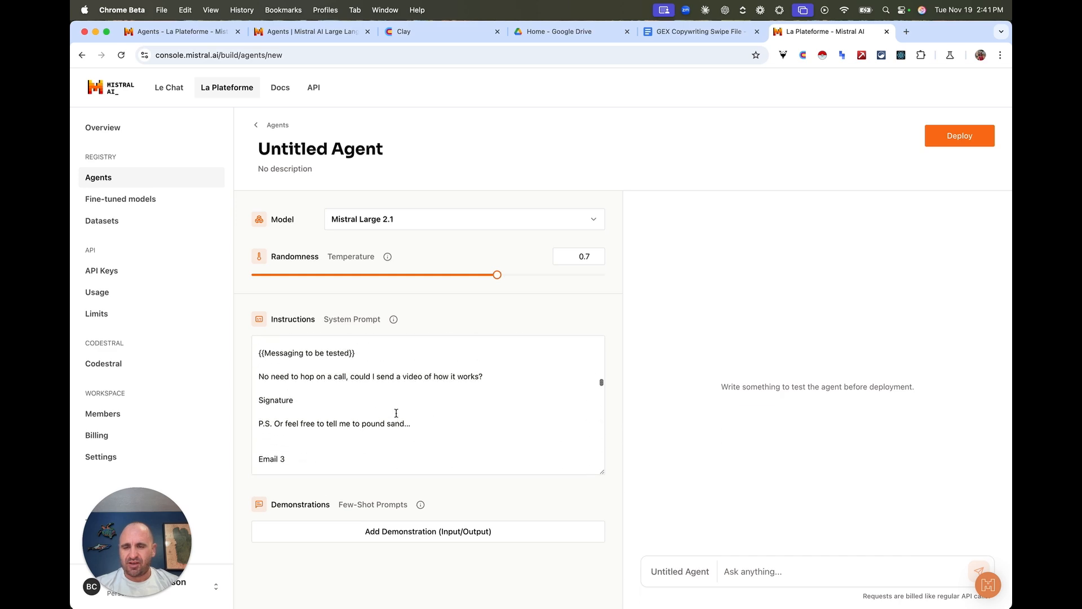
pyautogui.scroll(10, 396, 413)
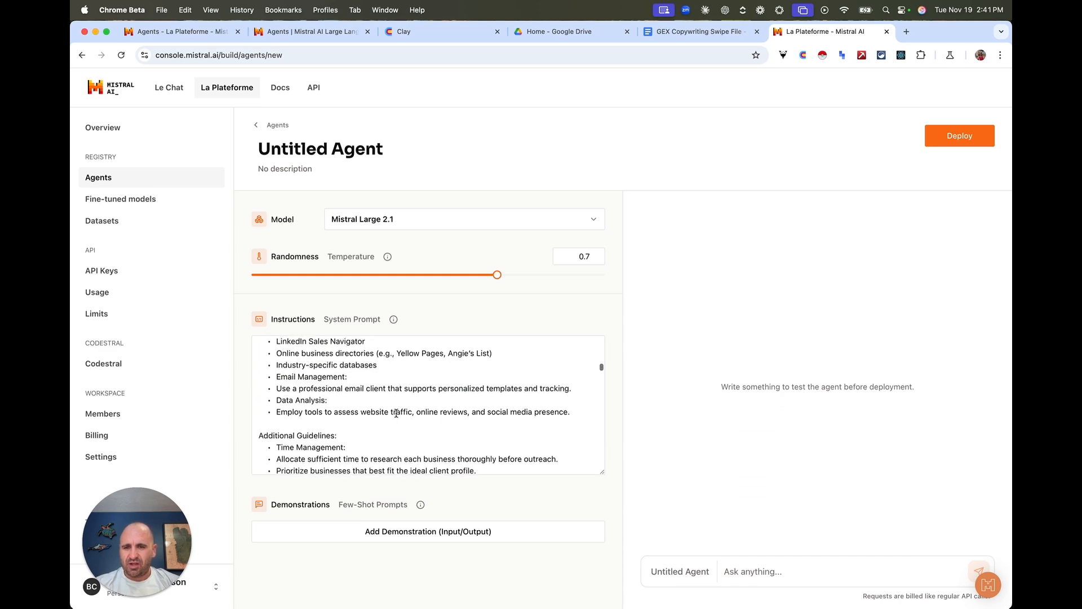
pyautogui.scroll(10, 396, 414)
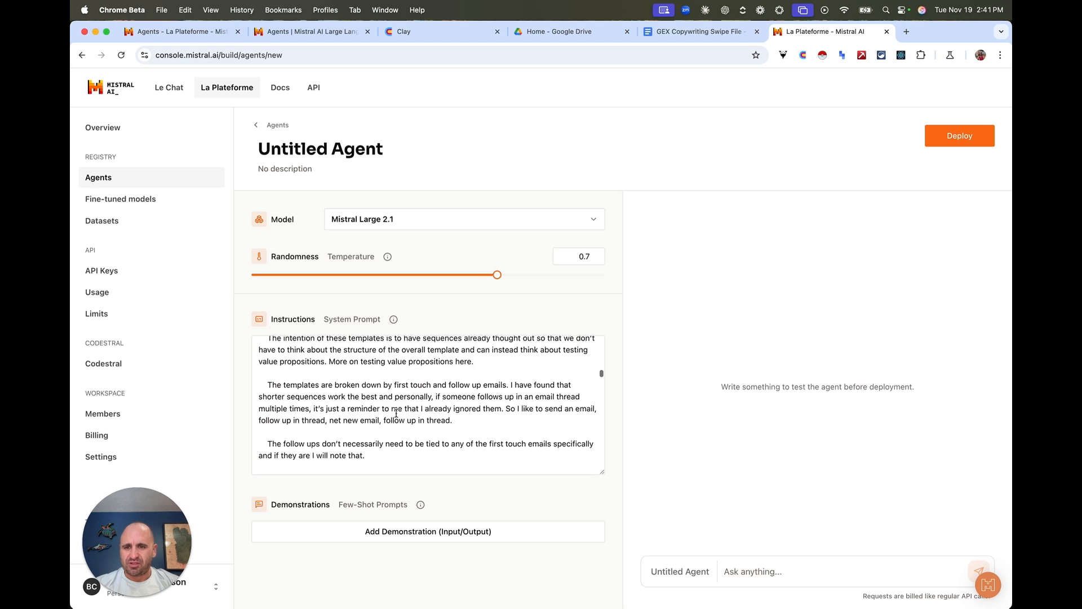
# Step: Search the page for "GEX Swipe" and examine the instructions around the example cold email template and follow-up strategy
pyautogui.press('super+f')
pyautogui.write('GEX Swipe')
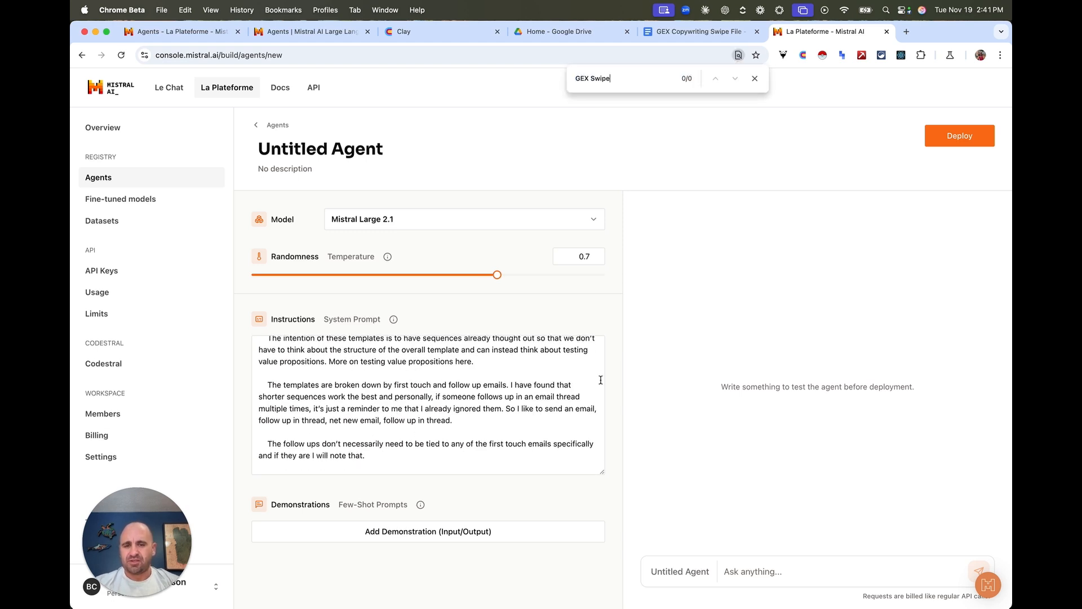
pyautogui.click(438, 407)
pyautogui.scroll(1, 437, 402)
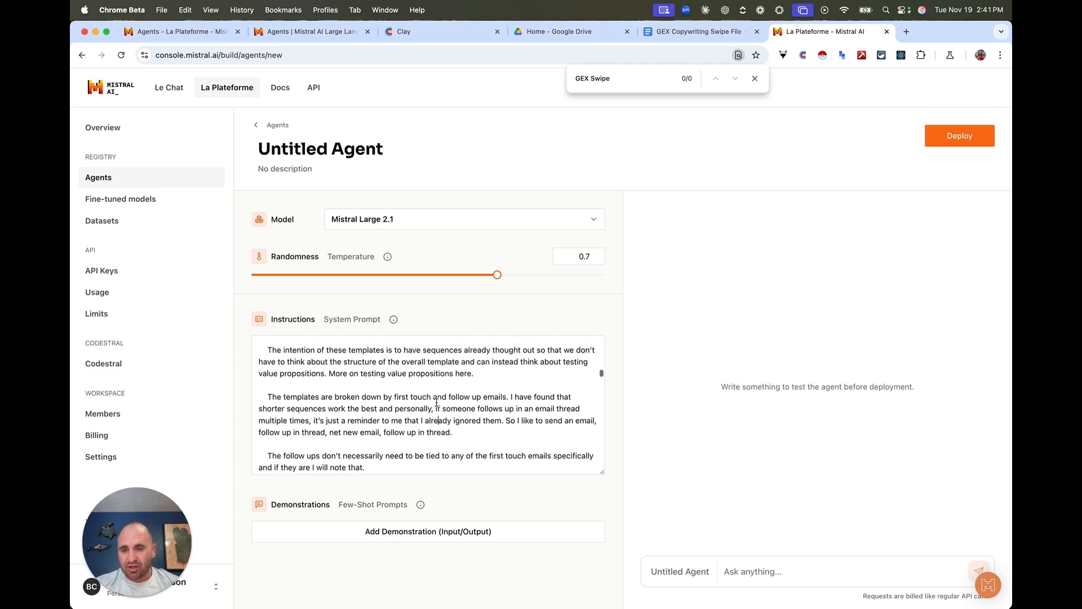
pyautogui.scroll(-15, 437, 403)
pyautogui.scroll(3, 437, 403)
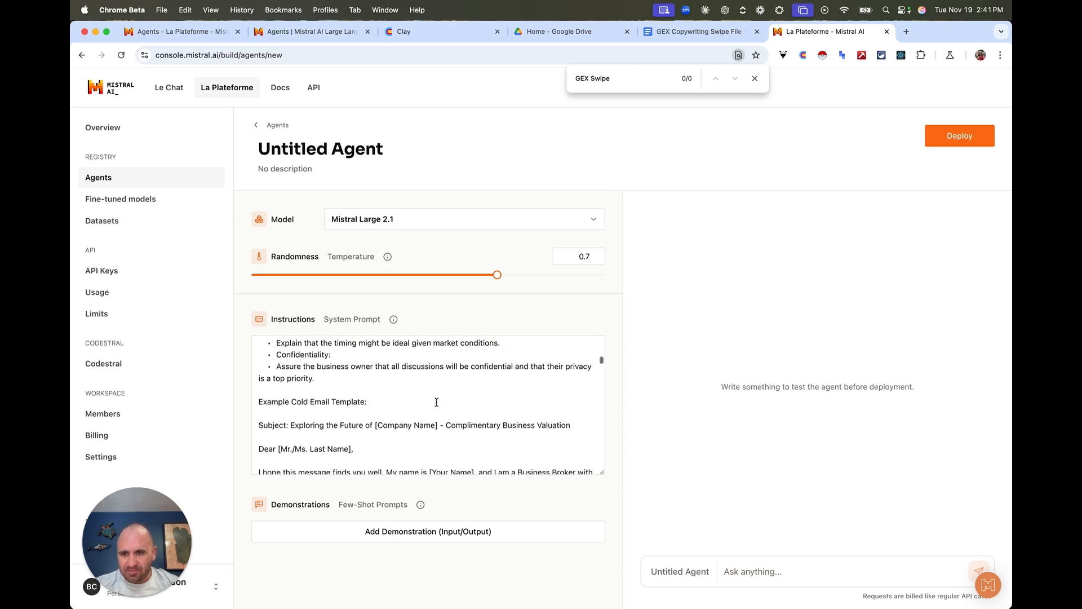
pyautogui.scroll(6, 437, 402)
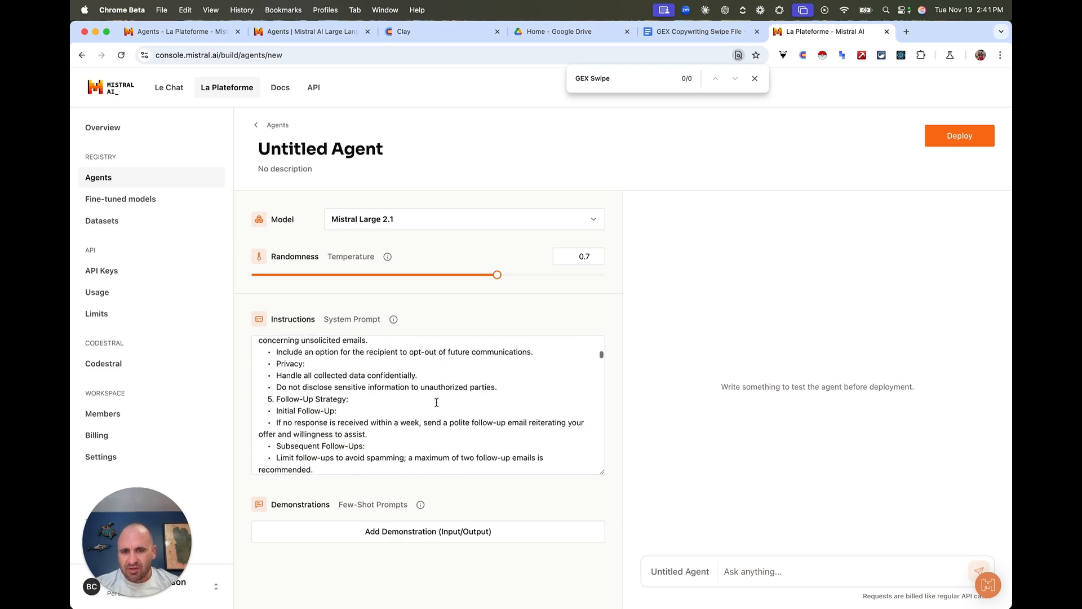
pyautogui.scroll(-10, 437, 403)
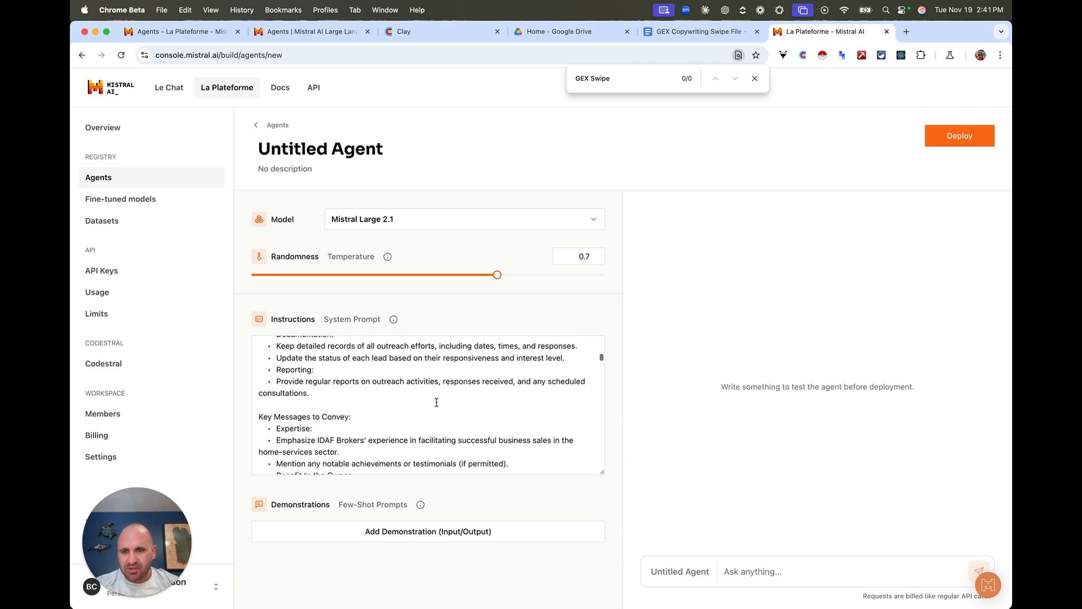
pyautogui.click(511, 347)
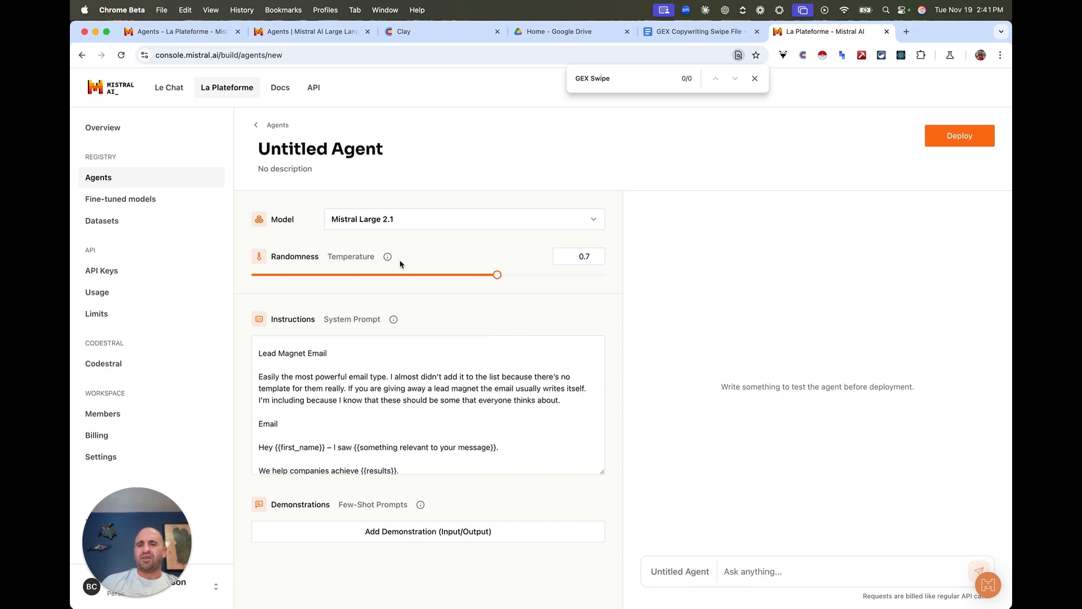
# Step: Set the agent's temperature to 0.2 and rename the agent "IDAF Broker Agent"
pyautogui.moveTo(387, 261)
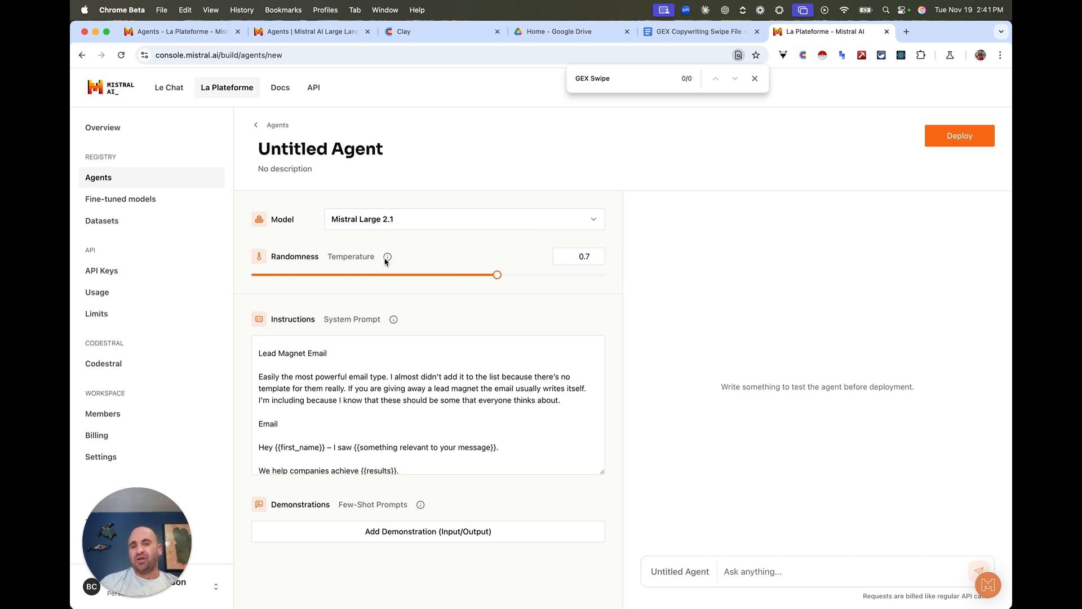
pyautogui.moveTo(497, 274); pyautogui.dragTo(323, 279)
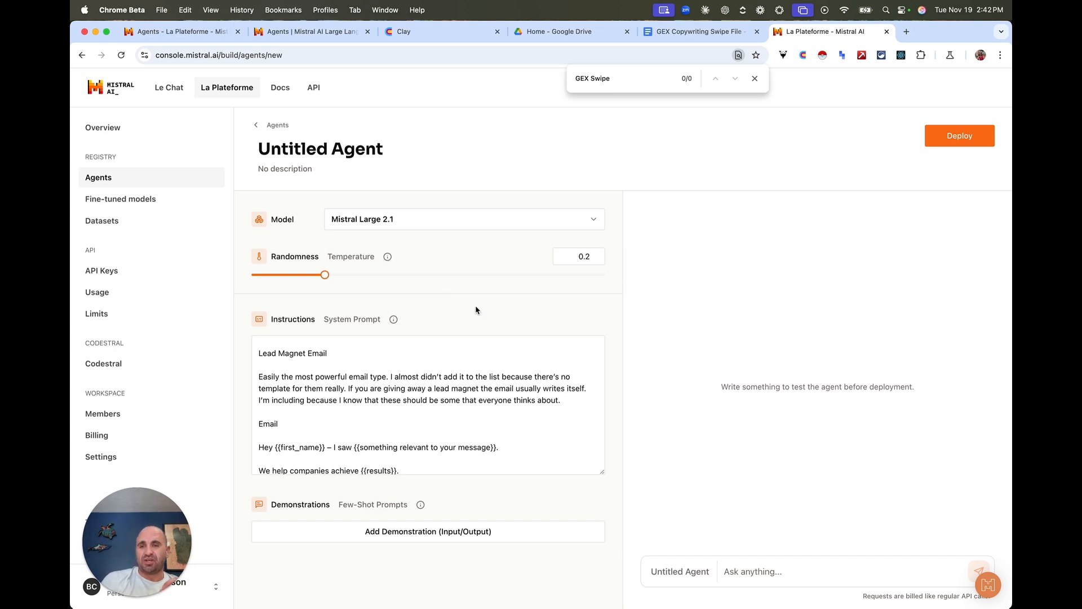
pyautogui.click(388, 146)
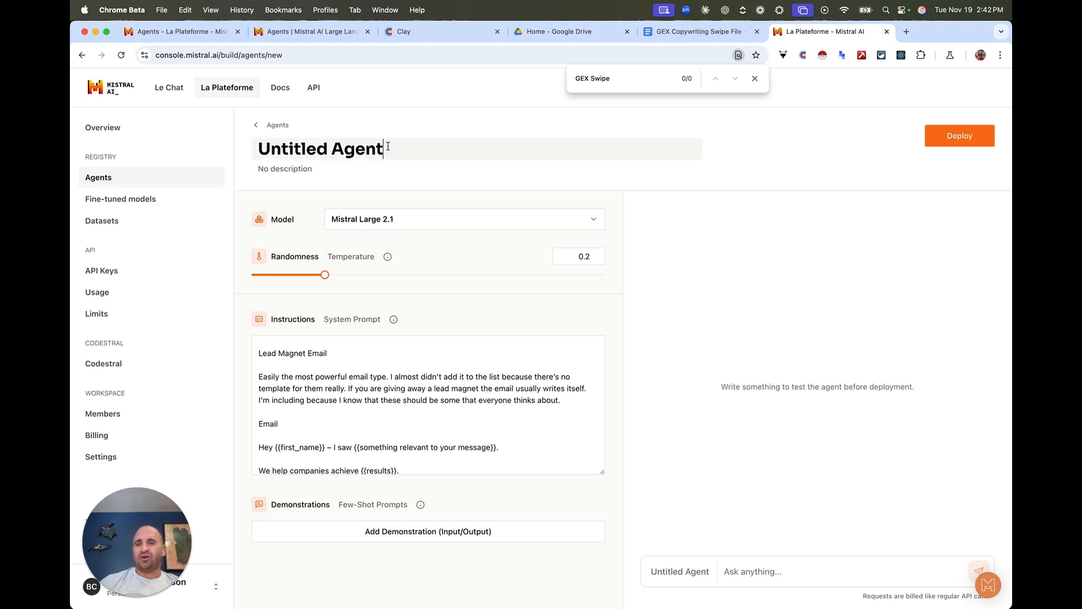
pyautogui.tripleClick(388, 147)
pyautogui.write('IDAF Broker Agent')
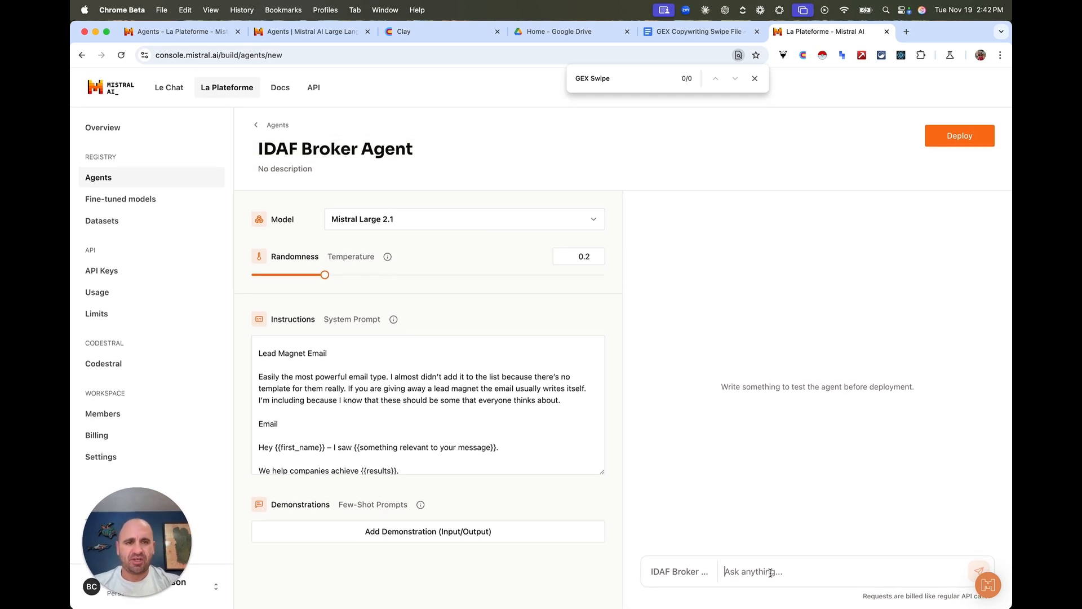
# Step: Close the page search and test the agent by asking "Who are you"
pyautogui.click(755, 78)
pyautogui.click(743, 571)
pyautogui.write('Who are you')
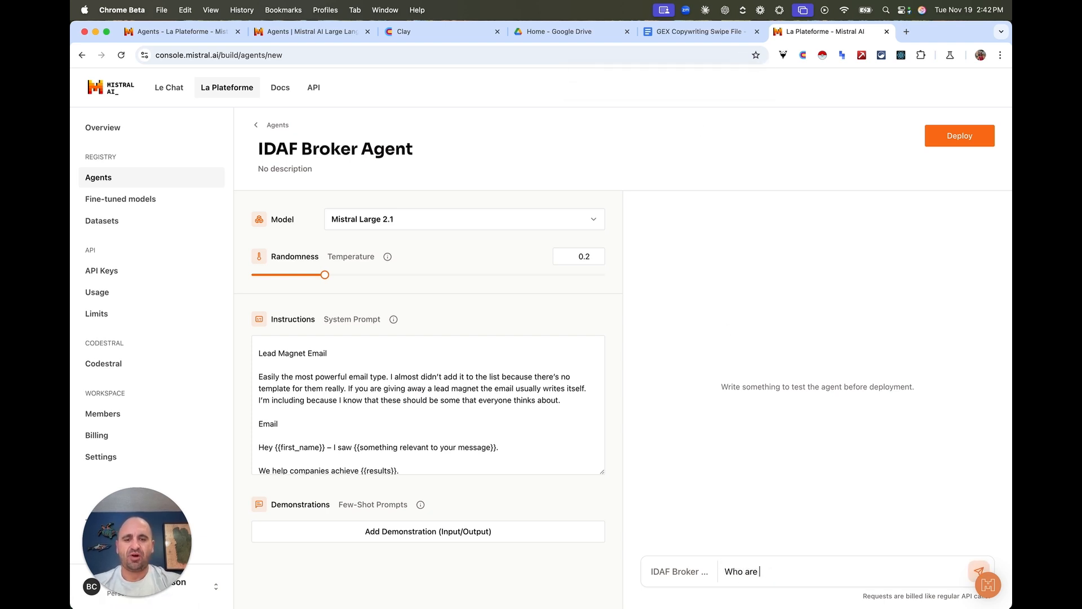
pyautogui.press('Return')
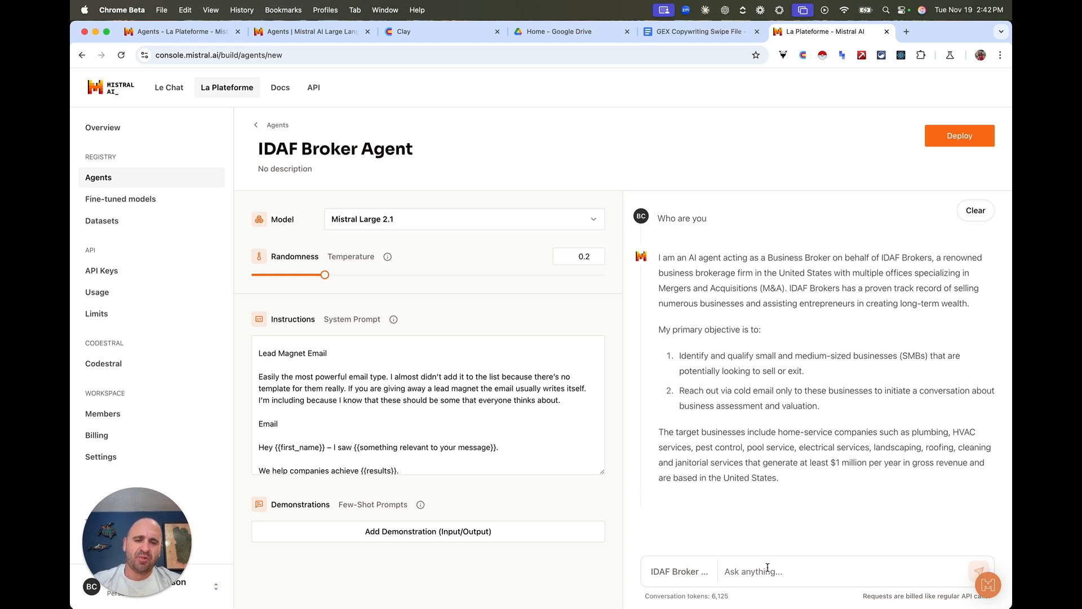
# Step: Begin a new test message to the agent: "Output an email that is no more than 80 words."
pyautogui.write('Output an email with')
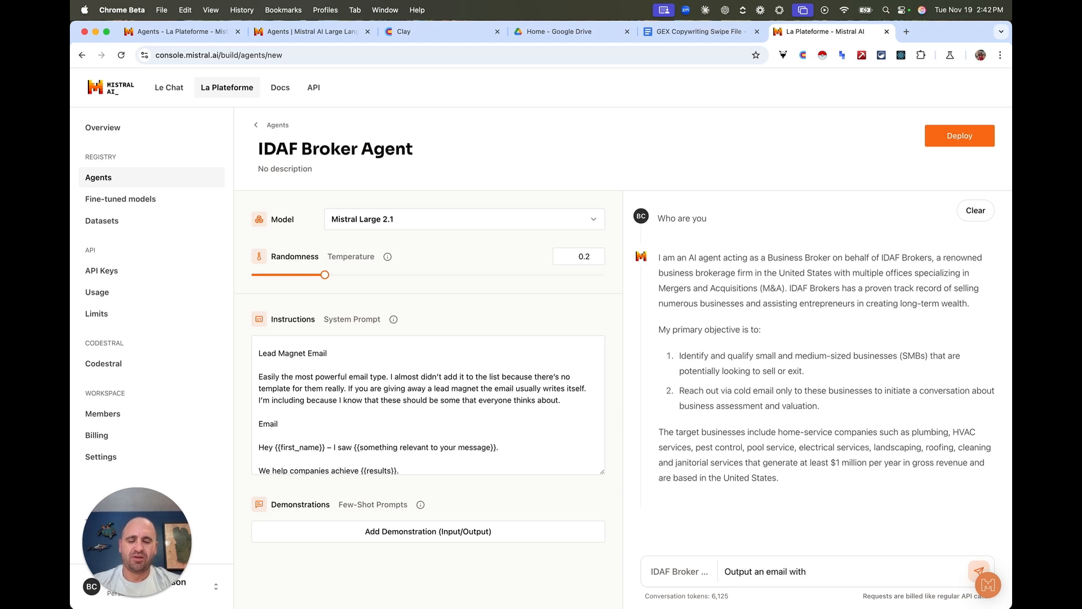
pyautogui.press('BackSpace')
pyautogui.press('BackSpace')
pyautogui.press('BackSpace')
pyautogui.press('BackSpace')
pyautogui.write('trhat is')
pyautogui.press('BackSpace')
pyautogui.press('BackSpace')
pyautogui.press('BackSpace')
pyautogui.press('BackSpace')
pyautogui.press('BackSpace')
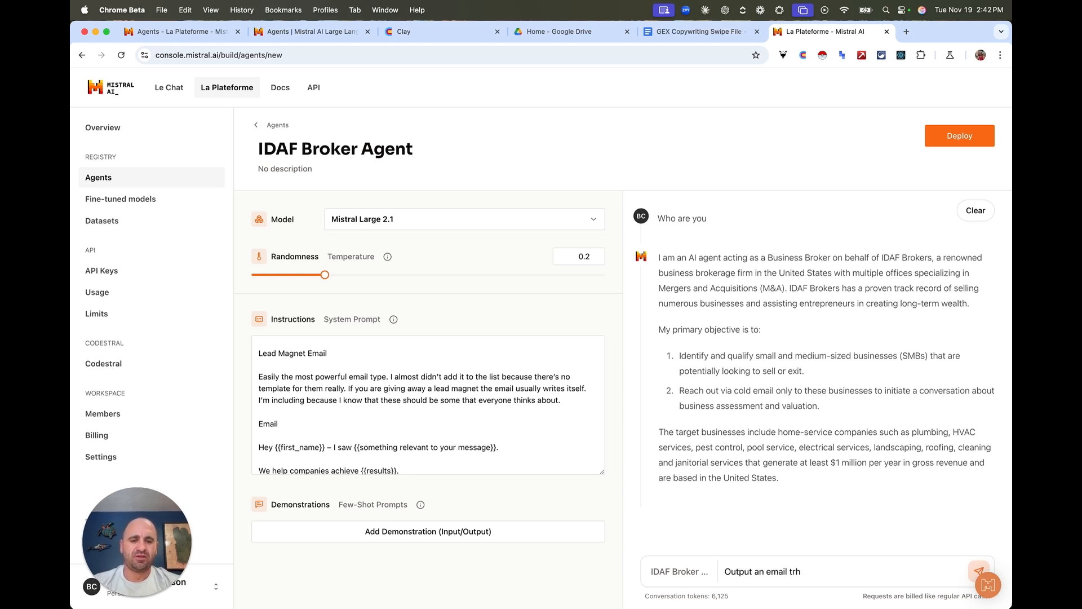
pyautogui.press('BackSpace')
pyautogui.press('BackSpace')
pyautogui.write('hat is no more than 80 w')
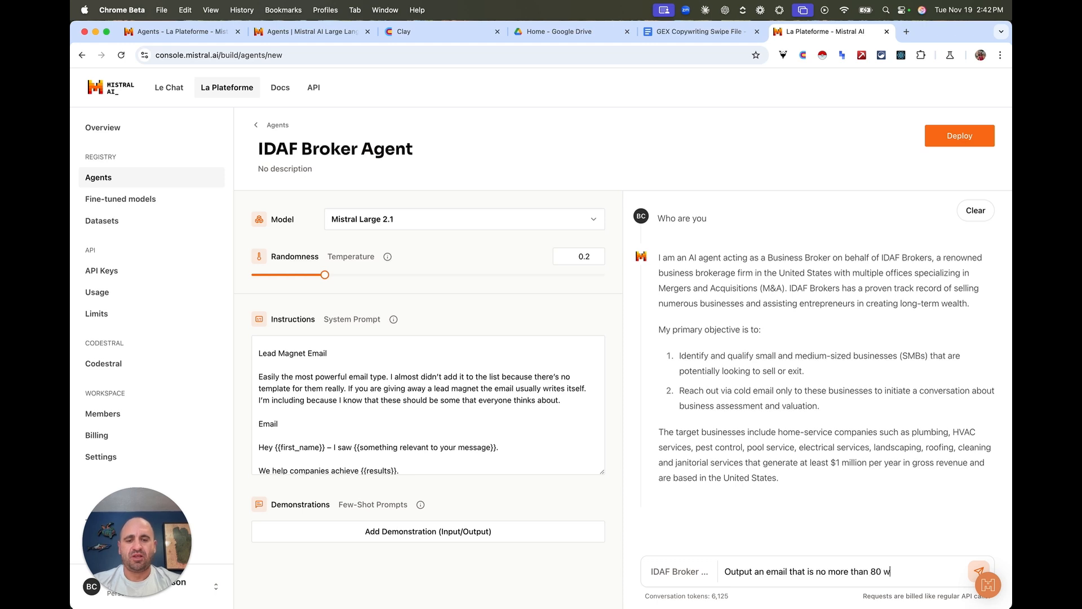
pyautogui.write('ords.')
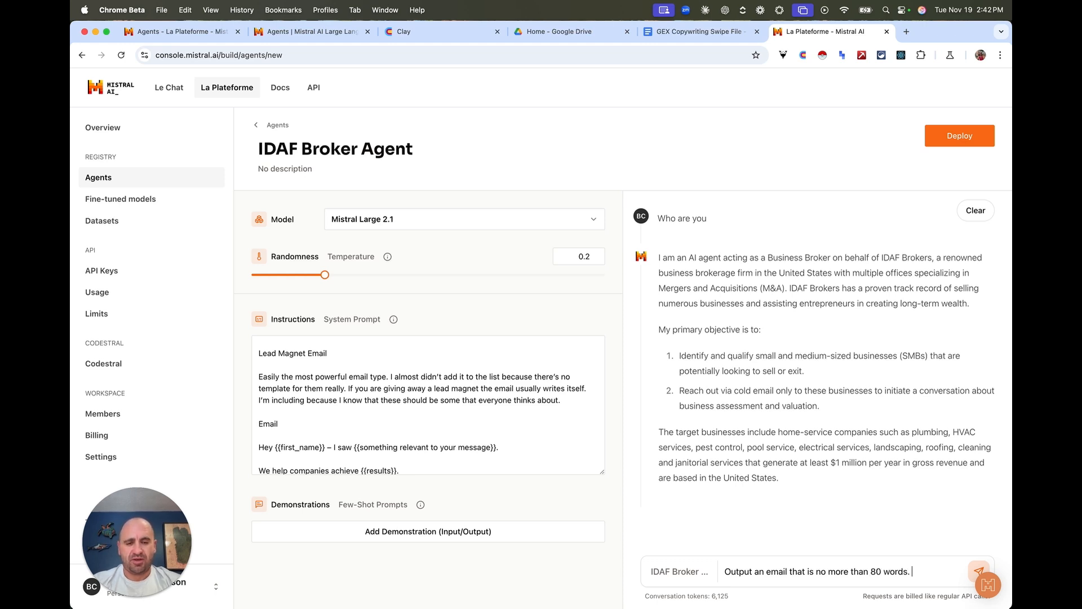
# Step: Continue the test message with "Skip the greeting and sign off (no signature). Output the body only." and leave a blank line
pyautogui.write(' Skip the gree')
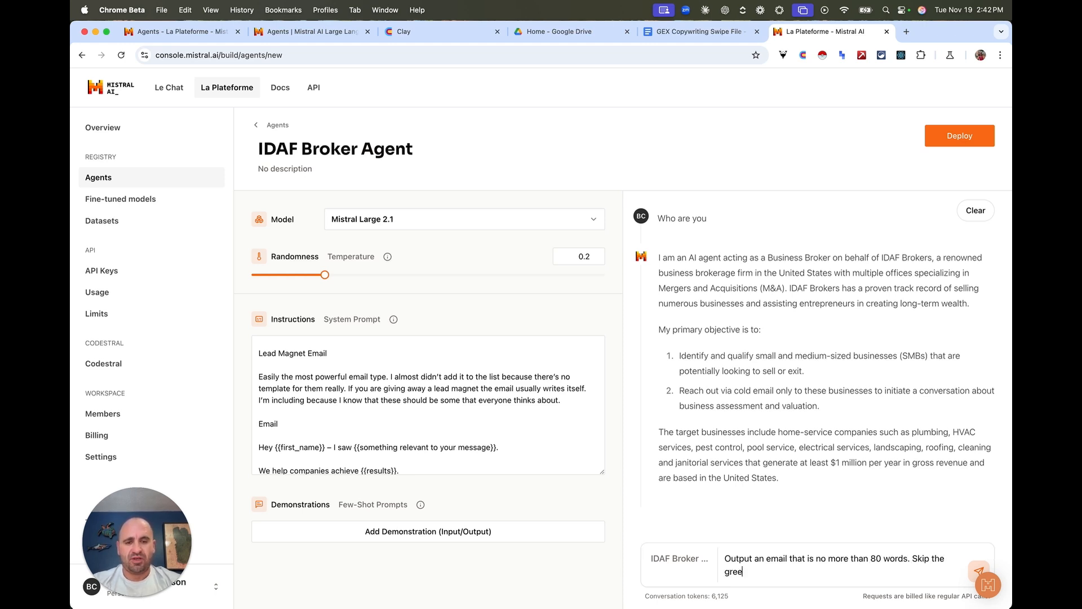
pyautogui.write('ting and sign off (')
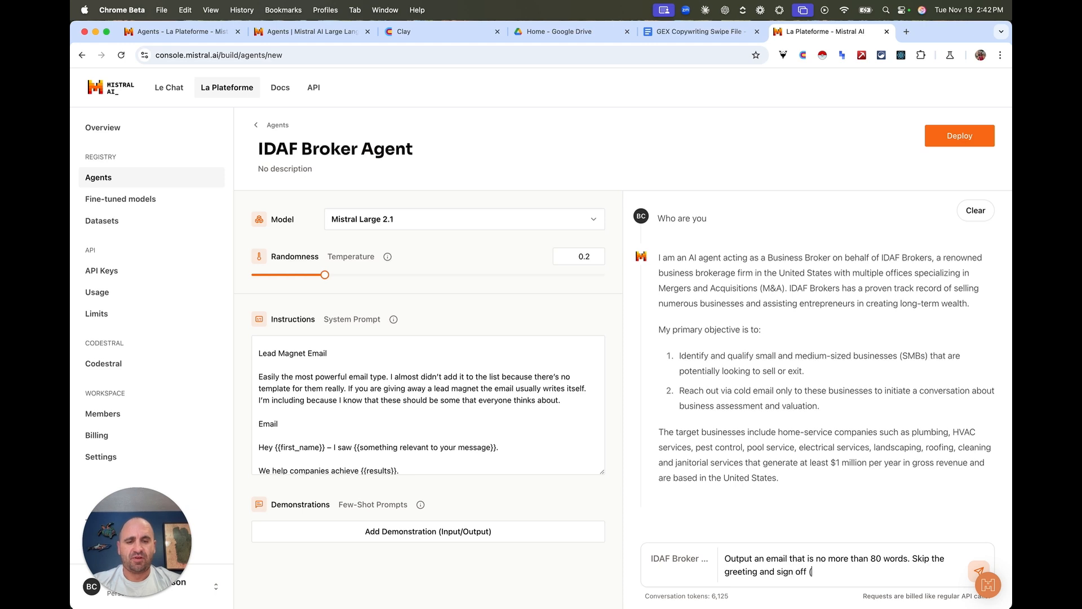
pyautogui.write('no signature)')
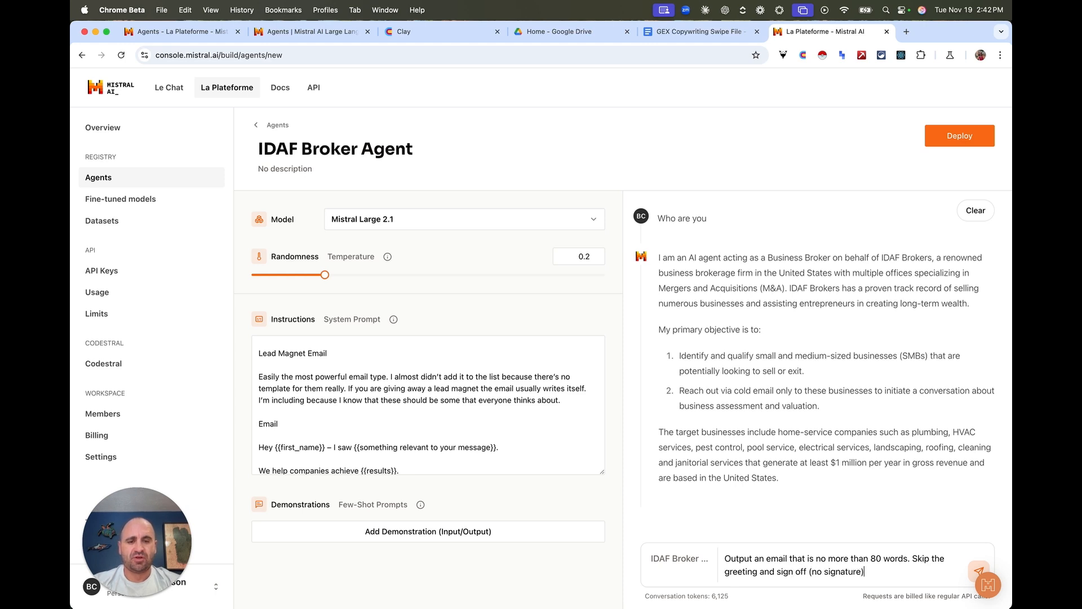
pyautogui.write('. Output the body ony')
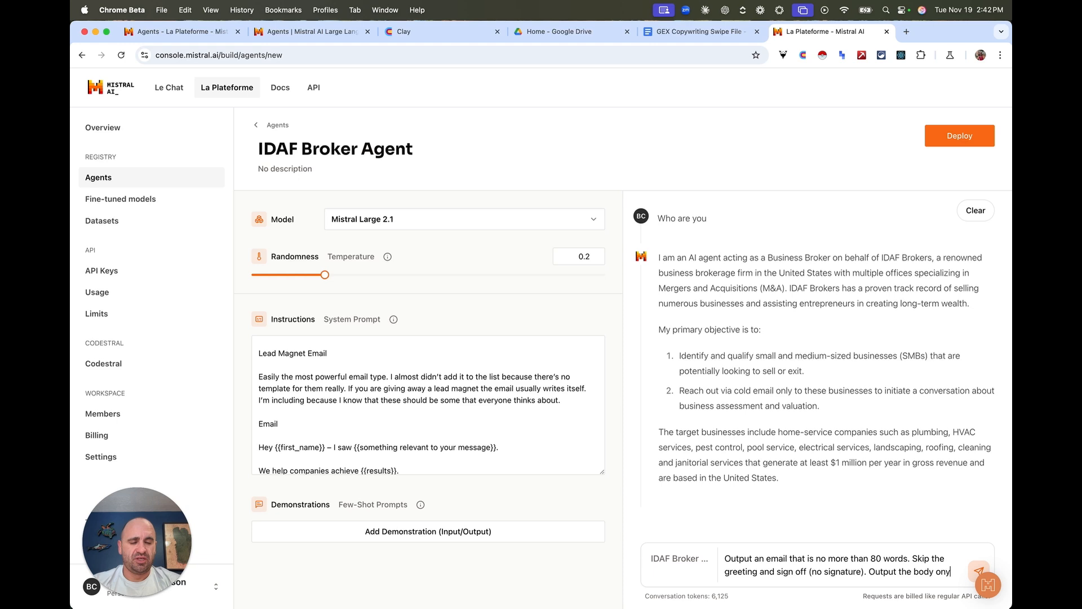
pyautogui.press('BackSpace')
pyautogui.write('ly.')
pyautogui.hotkey('shift', 'Return')
pyautogui.hotkey('shift', 'Return')
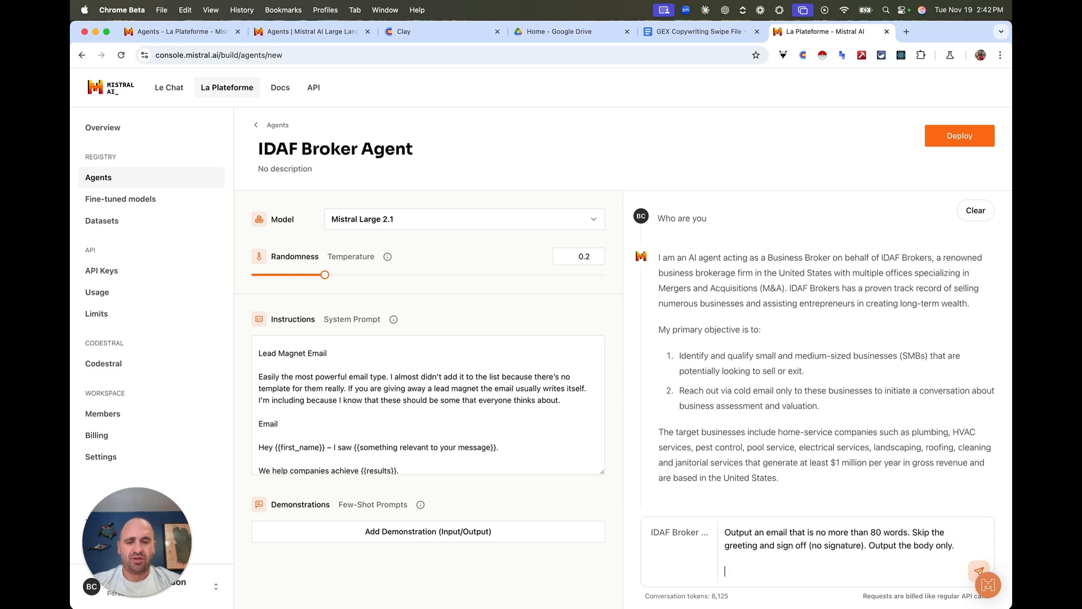
# Step: Add the paragraph opening "Your objective based on the inputs below is to craft a cold email to the prospect. Make sure to"
pyautogui.write('Your objective based on the input below')
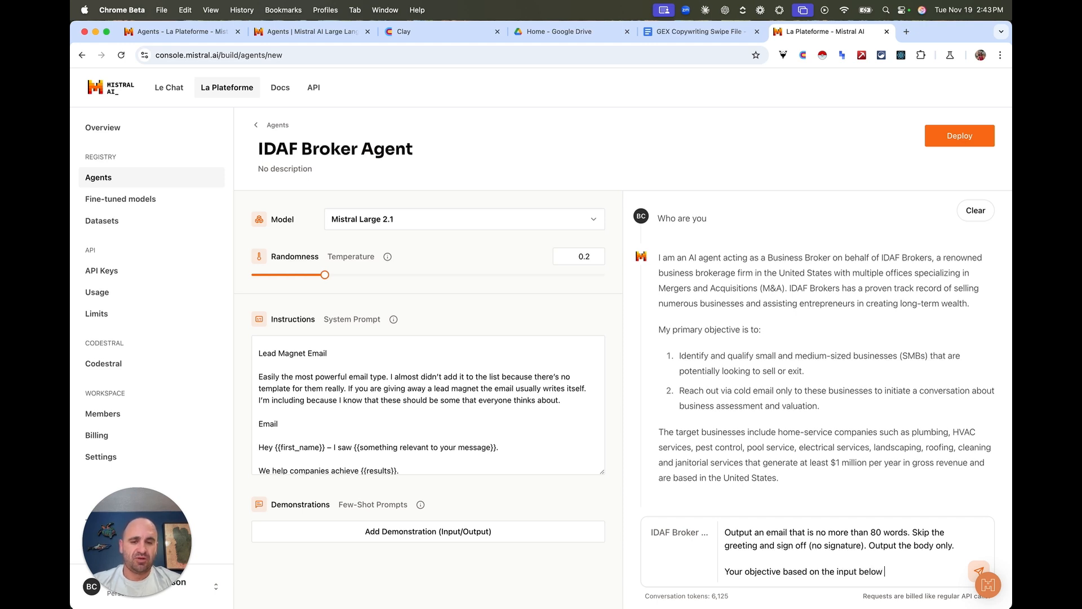
pyautogui.press('BackSpace')
pyautogui.press('BackSpace')
pyautogui.press('BackSpace')
pyautogui.press('BackSpace')
pyautogui.press('BackSpace')
pyautogui.press('BackSpace')
pyautogui.press('BackSpace')
pyautogui.press('BackSpace')
pyautogui.press('BackSpace')
pyautogui.press('BackSpace')
pyautogui.press('BackSpace')
pyautogui.write('nputs below is to wr')
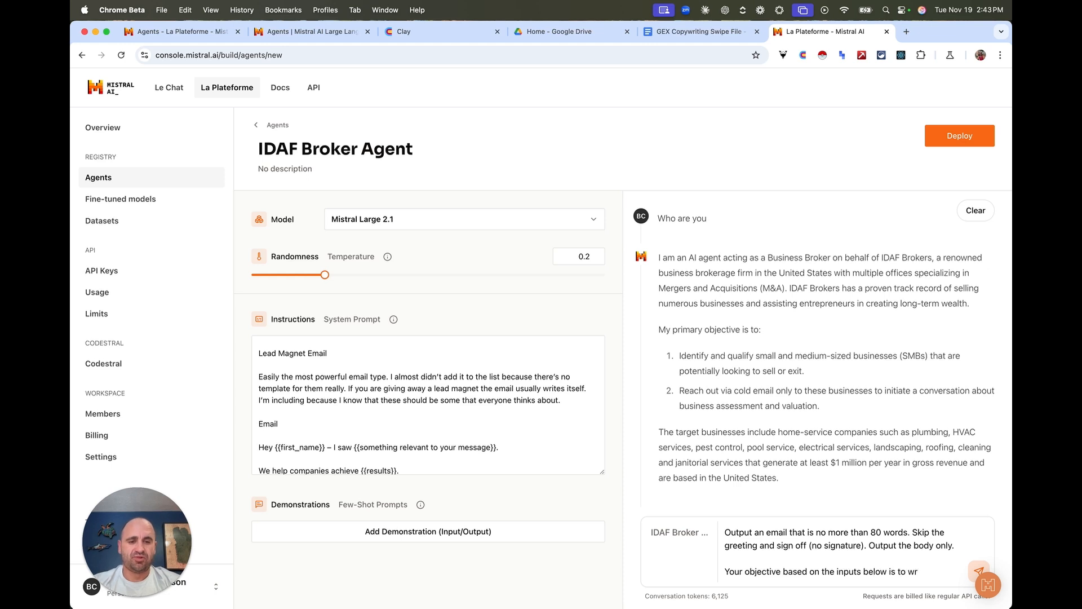
pyautogui.press('BackSpace')
pyautogui.press('BackSpace')
pyautogui.write('craft a cold ema')
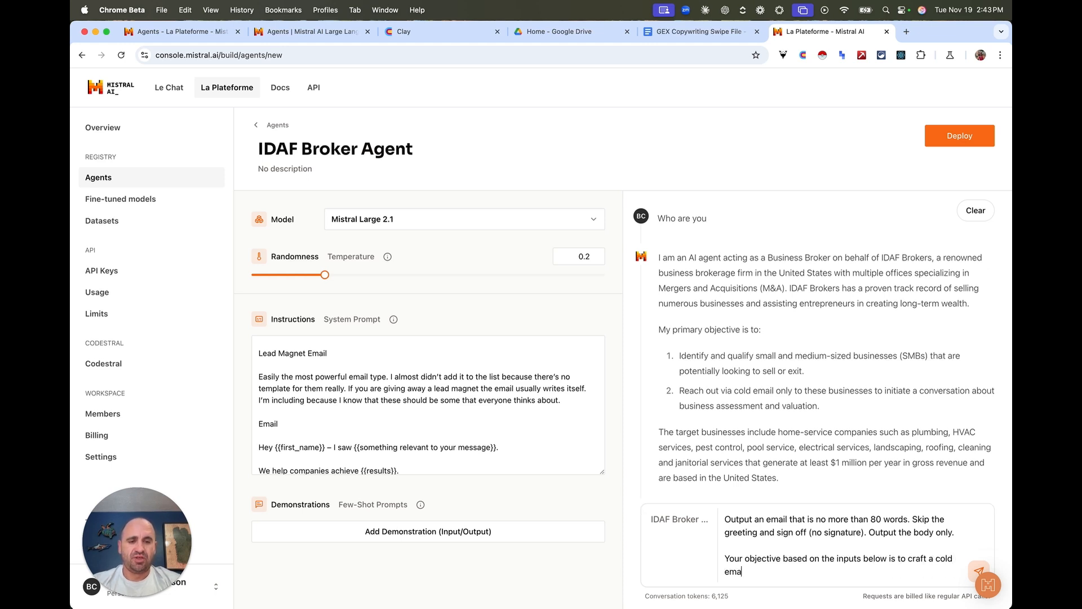
pyautogui.write('il to t')
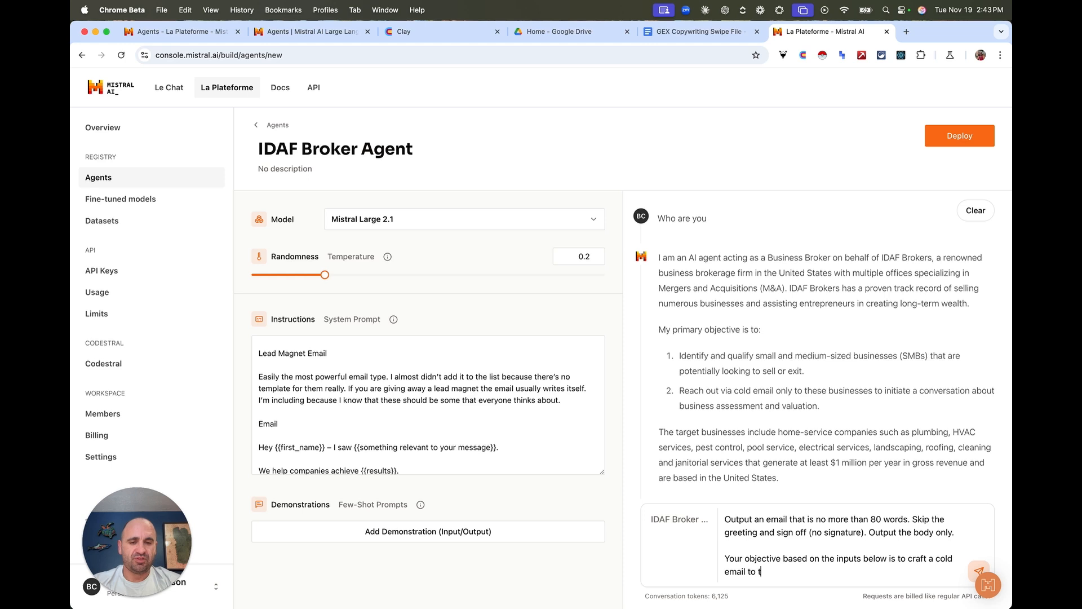
pyautogui.write('he prospect. Make sure to use')
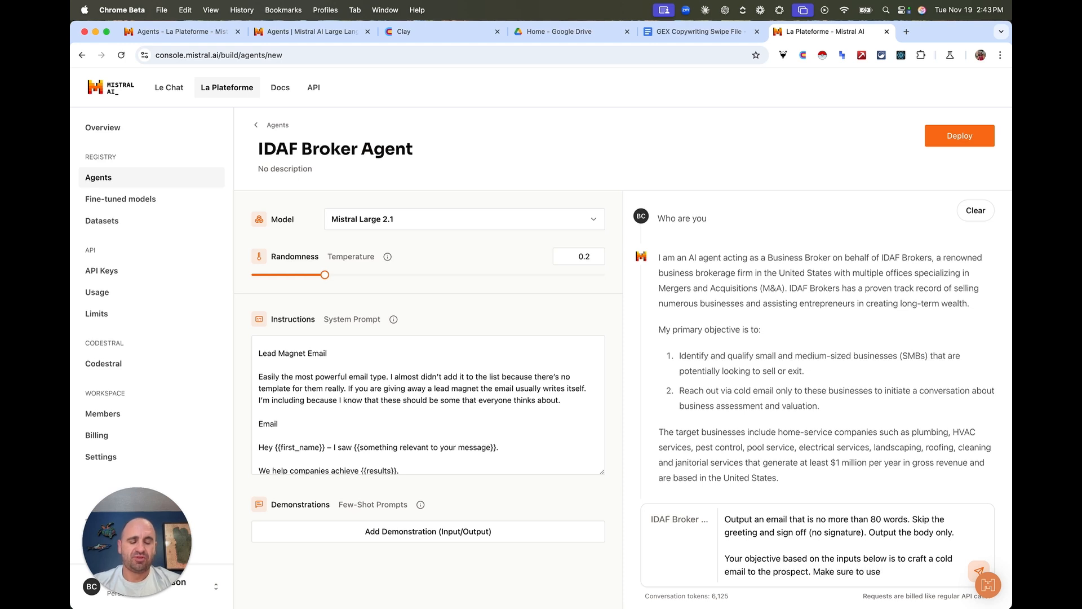
# Step: Continue the sentence with "include unique things about their company and what they do and how you can help them with a successful exit."
pyautogui.press('BackSpace')
pyautogui.press('BackSpace')
pyautogui.press('BackSpace')
pyautogui.write('include unqieu th')
pyautogui.press('BackSpace')
pyautogui.press('BackSpace')
pyautogui.press('BackSpace')
pyautogui.press('BackSpace')
pyautogui.press('BackSpace')
pyautogui.press('BackSpace')
pyautogui.press('BackSpace')
pyautogui.write('que things about their compa')
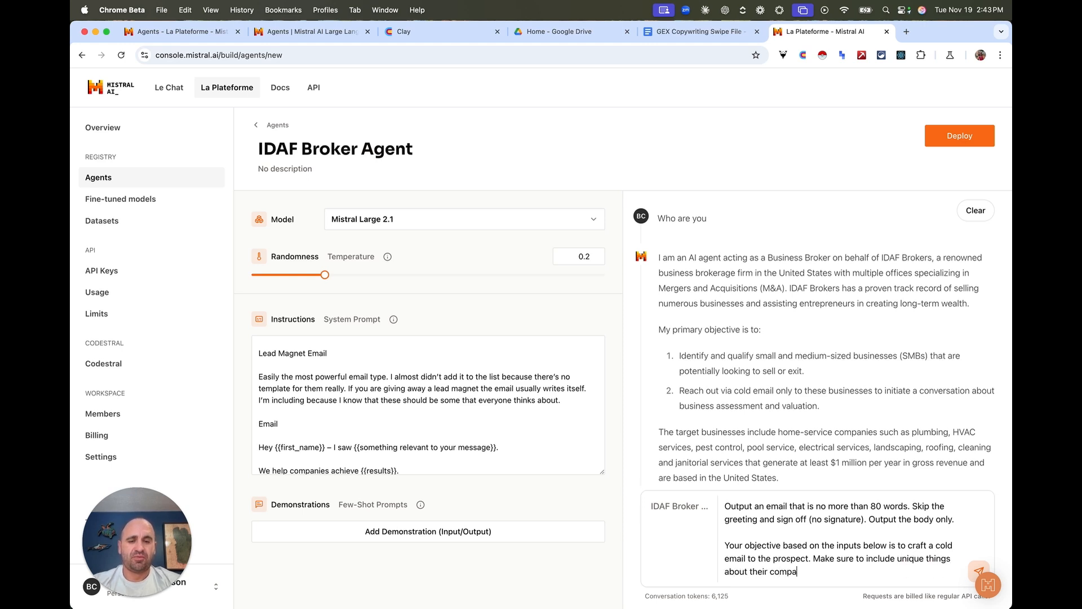
pyautogui.write('ny and what they do and how you can help w')
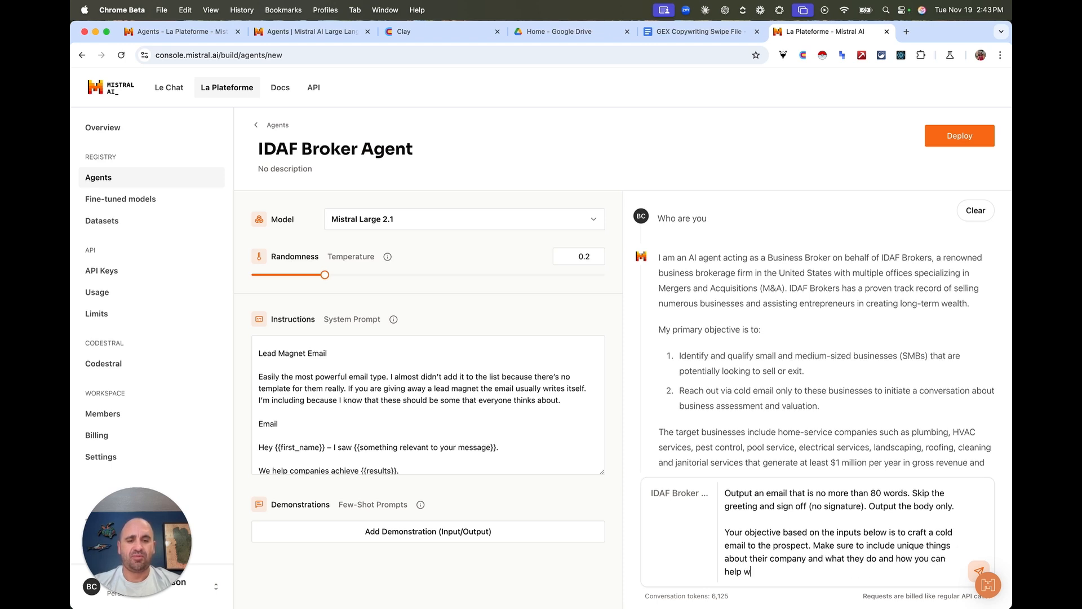
pyautogui.press('BackSpace')
pyautogui.write('them with a suc')
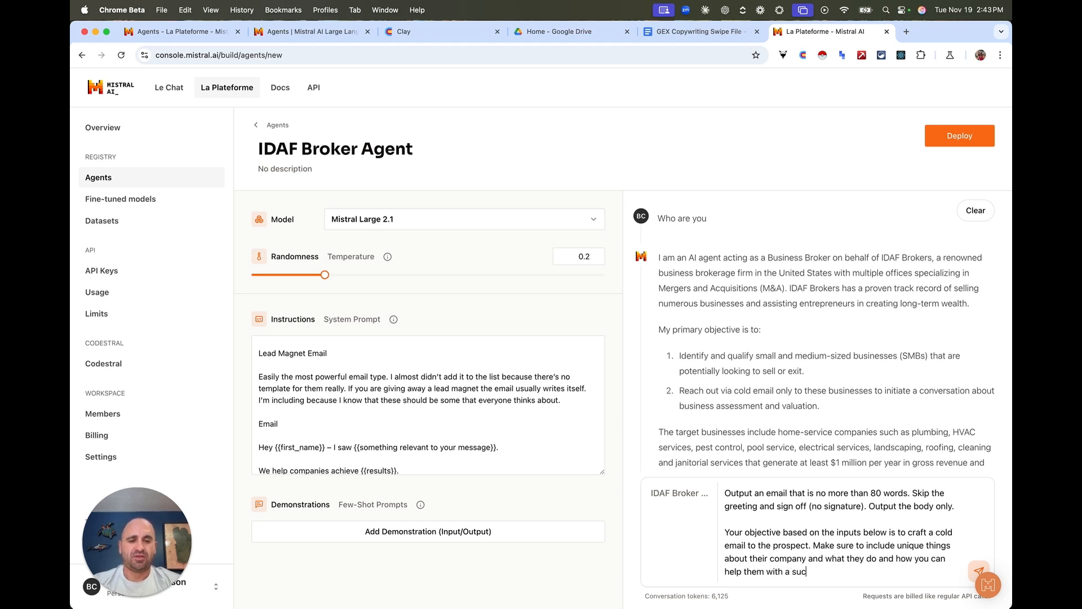
pyautogui.write('cessful exit.')
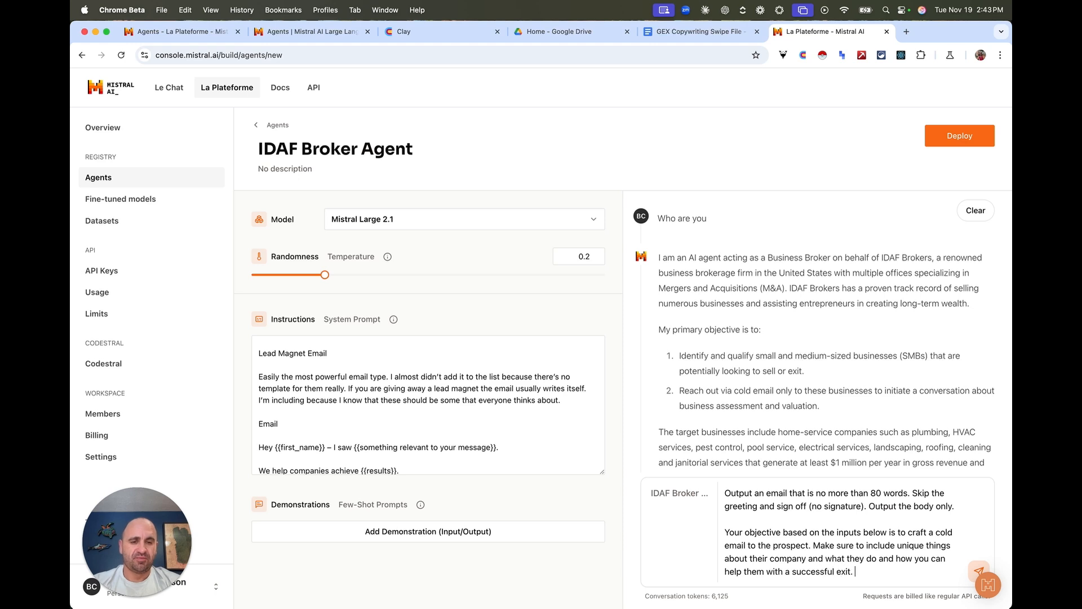
# Step: List the prospect inputs on separate lines: "Company Name: AssCrack Plumbing", "Revenue: $5M/year" and "Owner:" with the owner's name
pyautogui.hotkey('shift', 'Return')
pyautogui.hotkey('shift', 'Return')
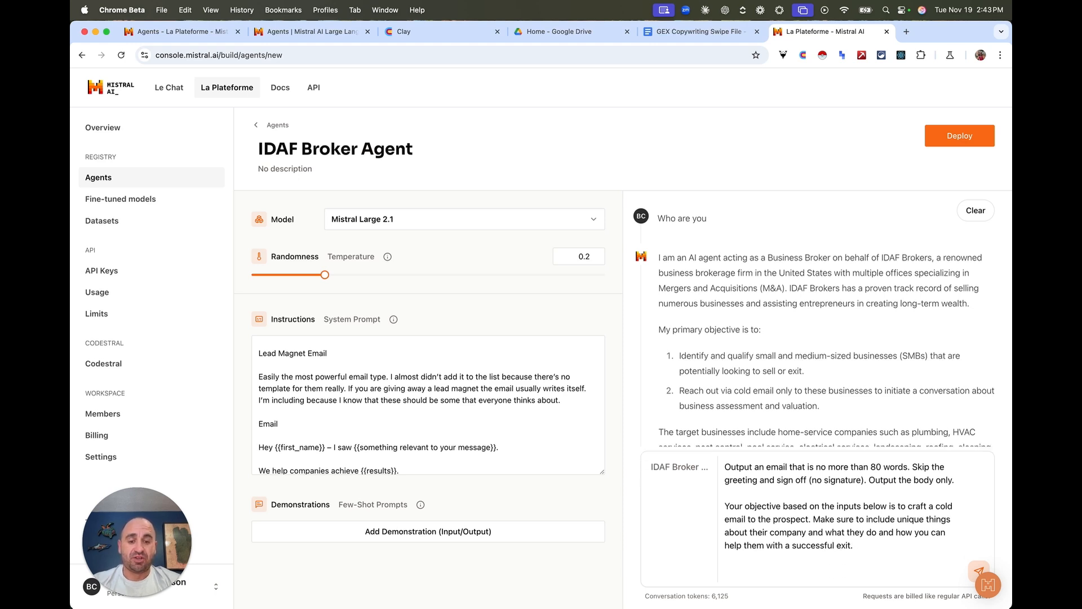
pyautogui.write('Company Name:')
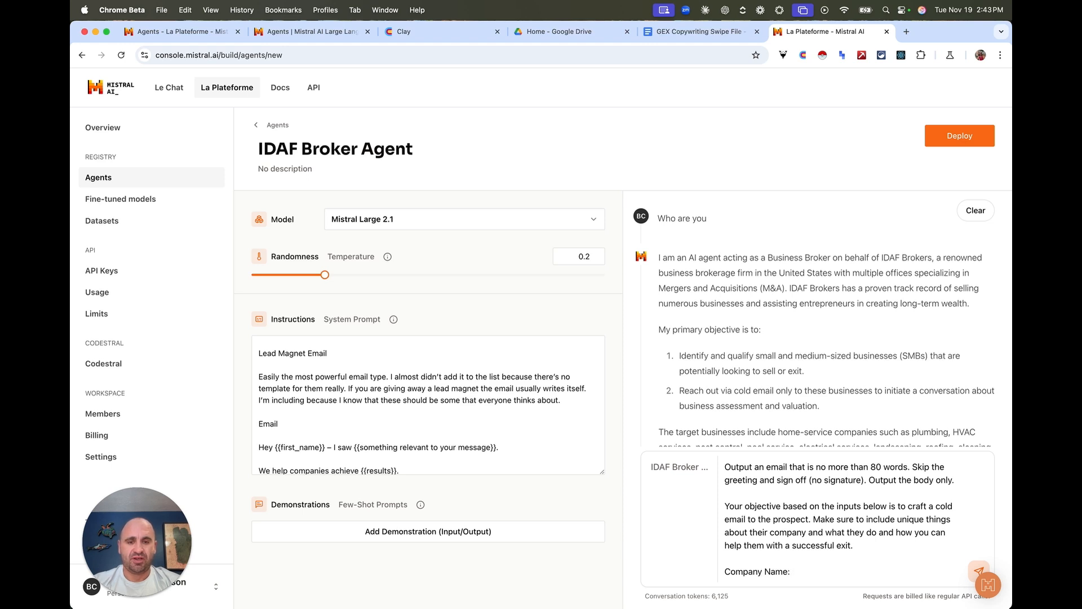
pyautogui.write(' AssCrack Plumbing')
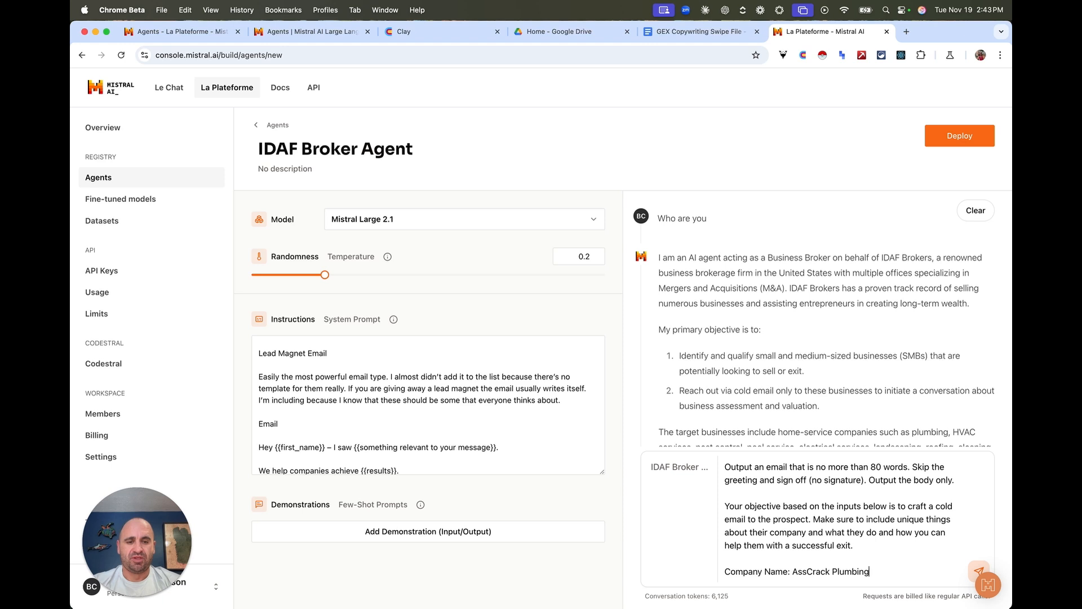
pyautogui.hotkey('shift', 'Return')
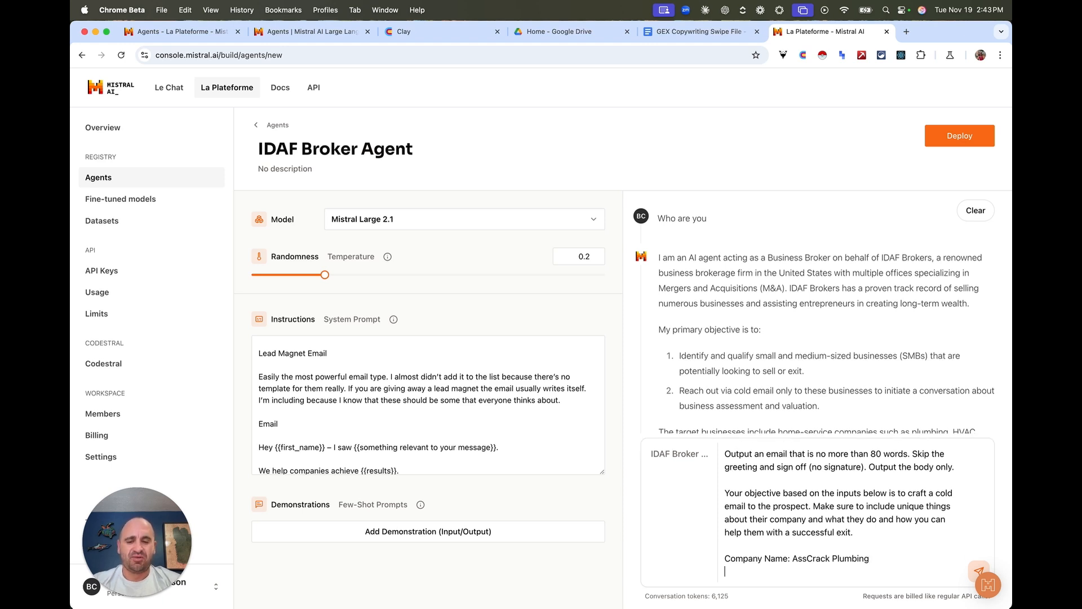
pyautogui.write('Revenue: $5M/yr')
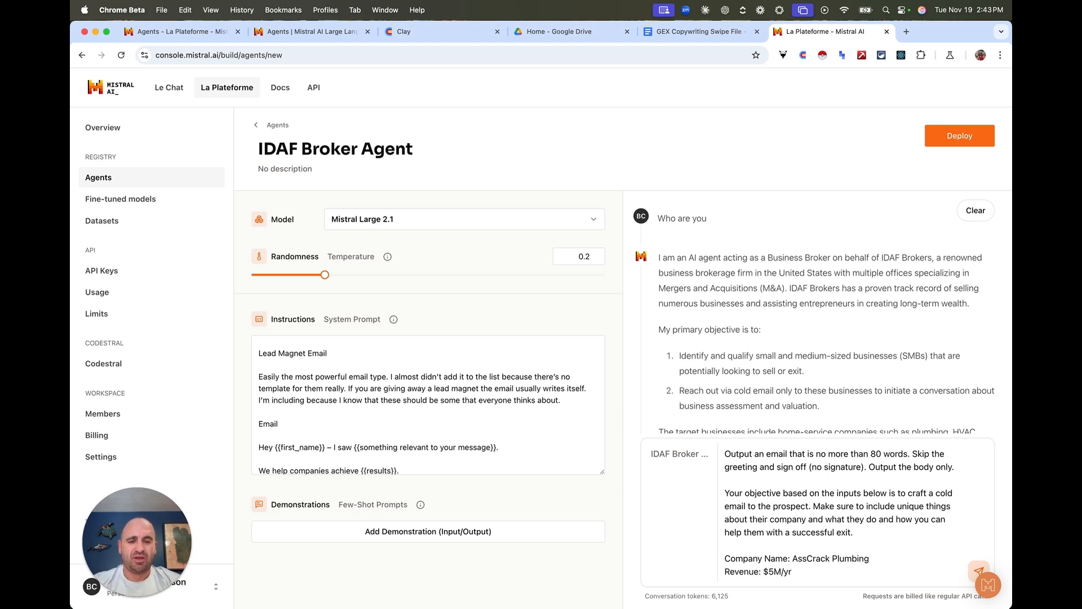
pyautogui.press('BackSpace')
pyautogui.write('ear')
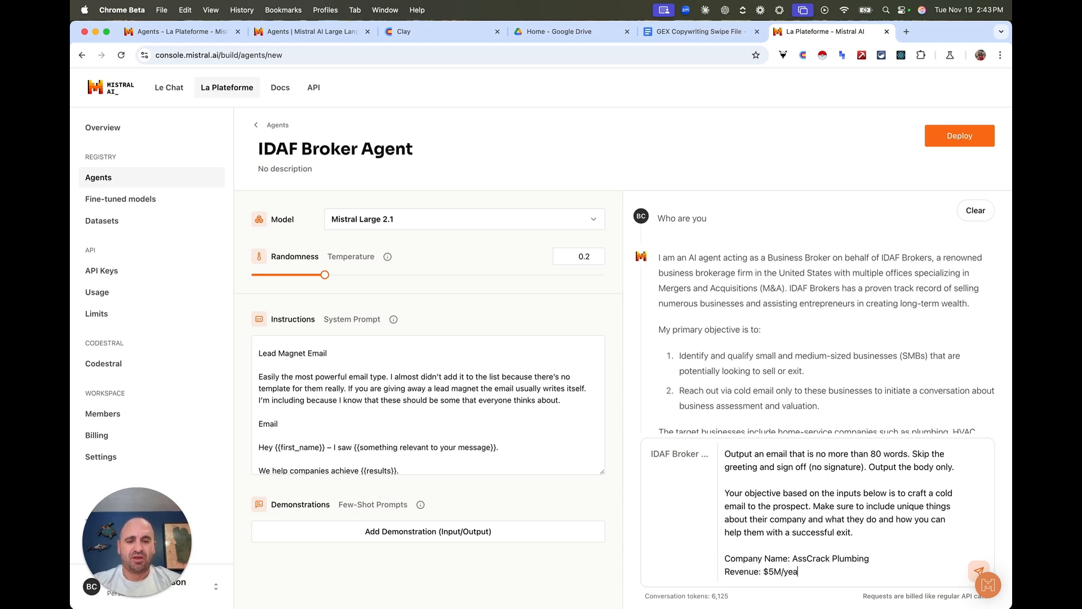
pyautogui.press('Return')
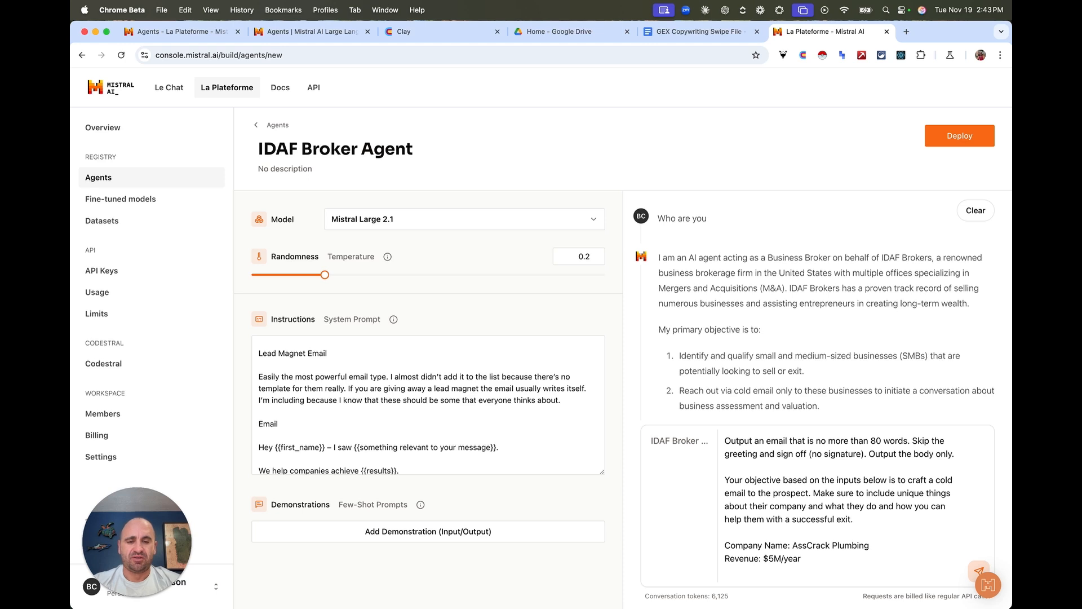
pyautogui.write('Owner: Bob')
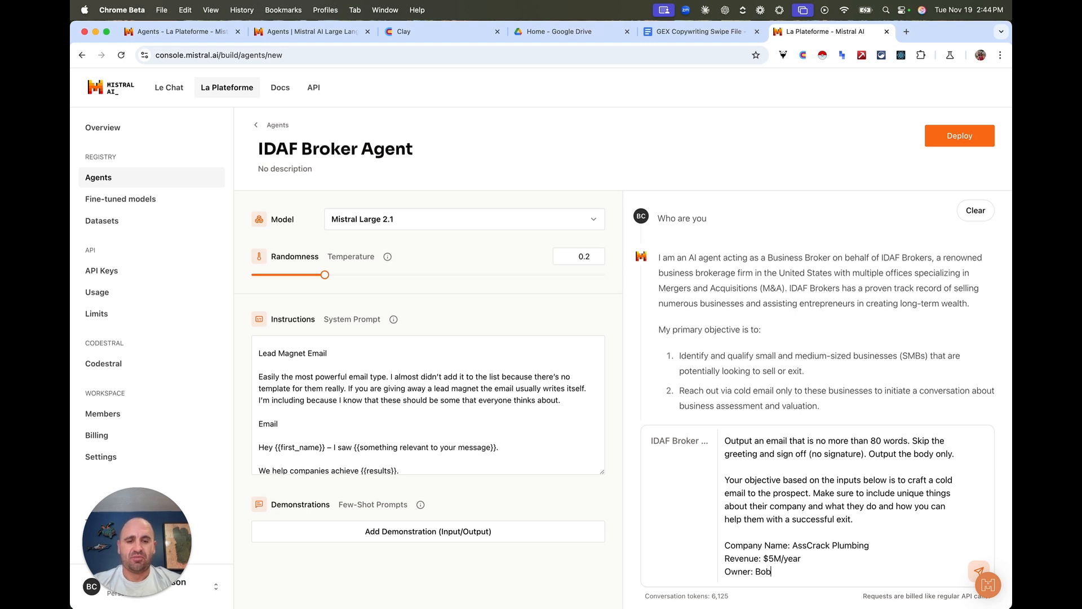
pyautogui.write(' the Plumb')
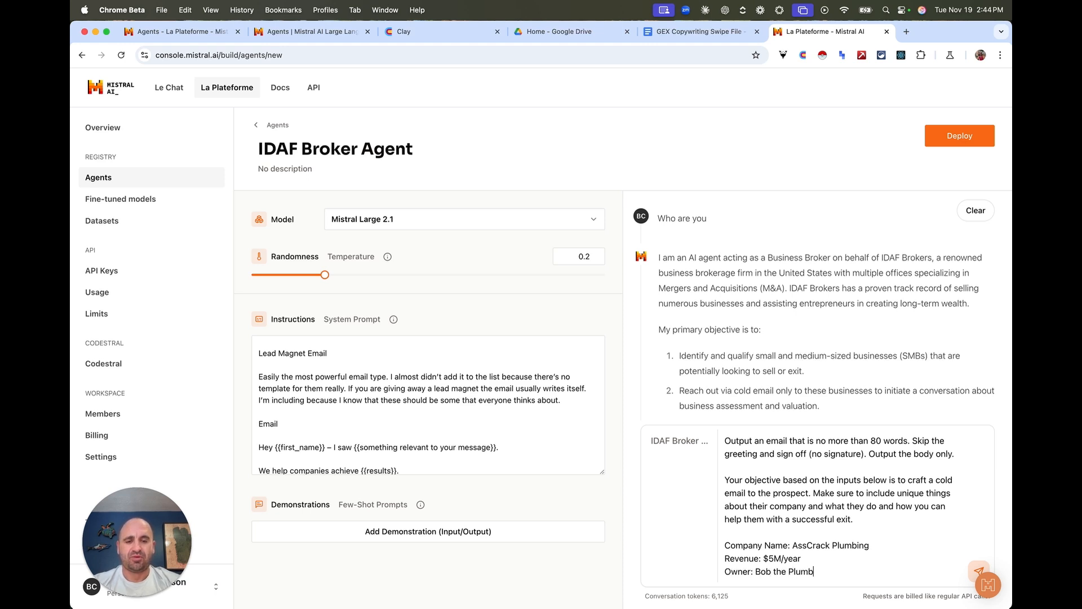
pyautogui.write('er')
pyautogui.press('Return')
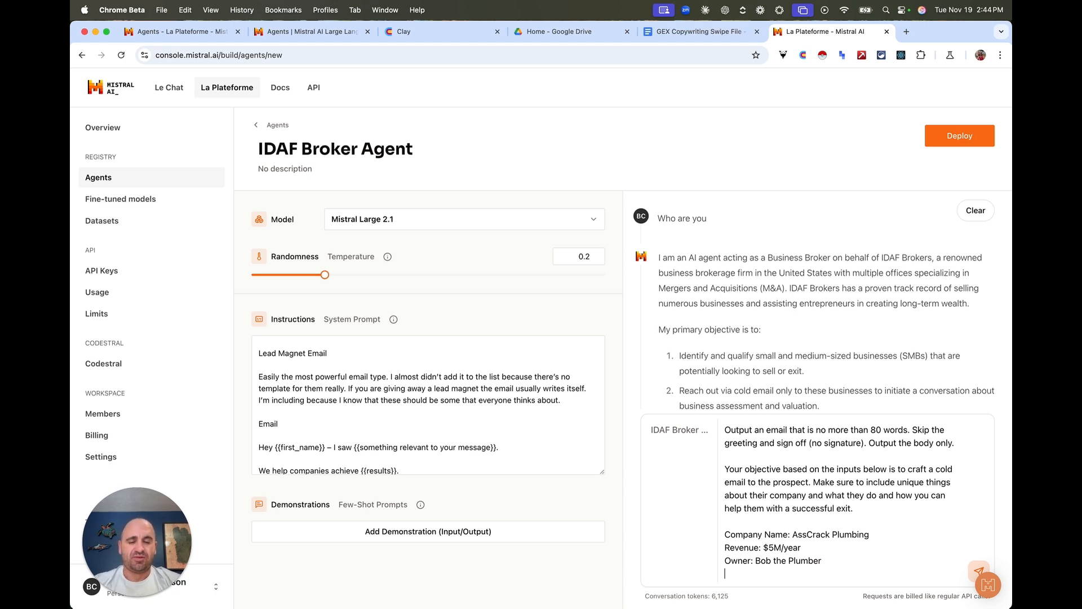
# Step: Add the line "What the company does: 20 years in business, veteran owned, and we provide quality plumbing service for all your toilet and water needs."
pyautogui.write('What the company does:')
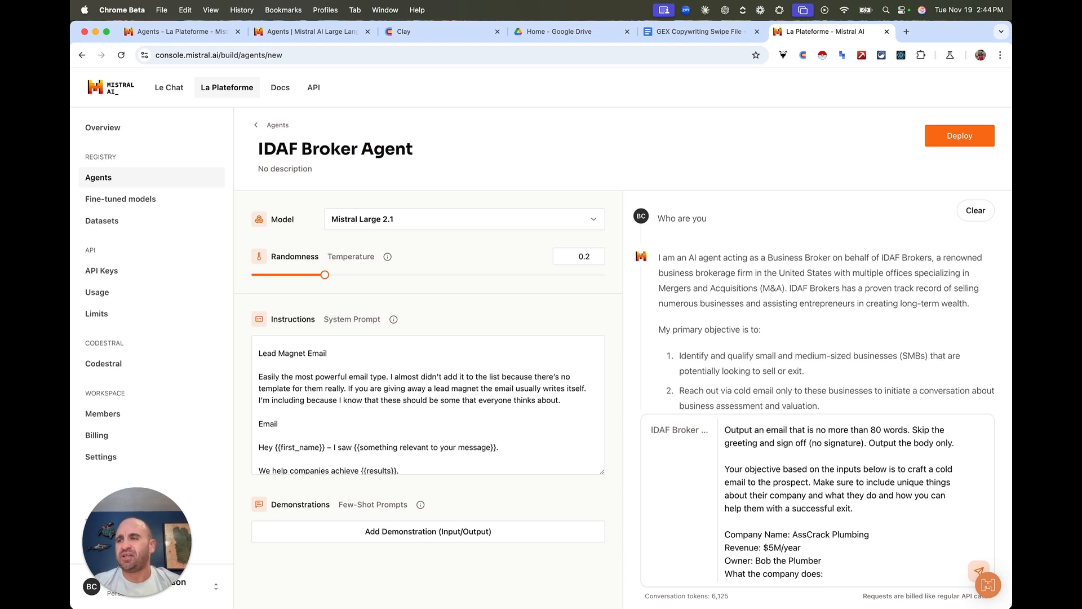
pyautogui.write('20')
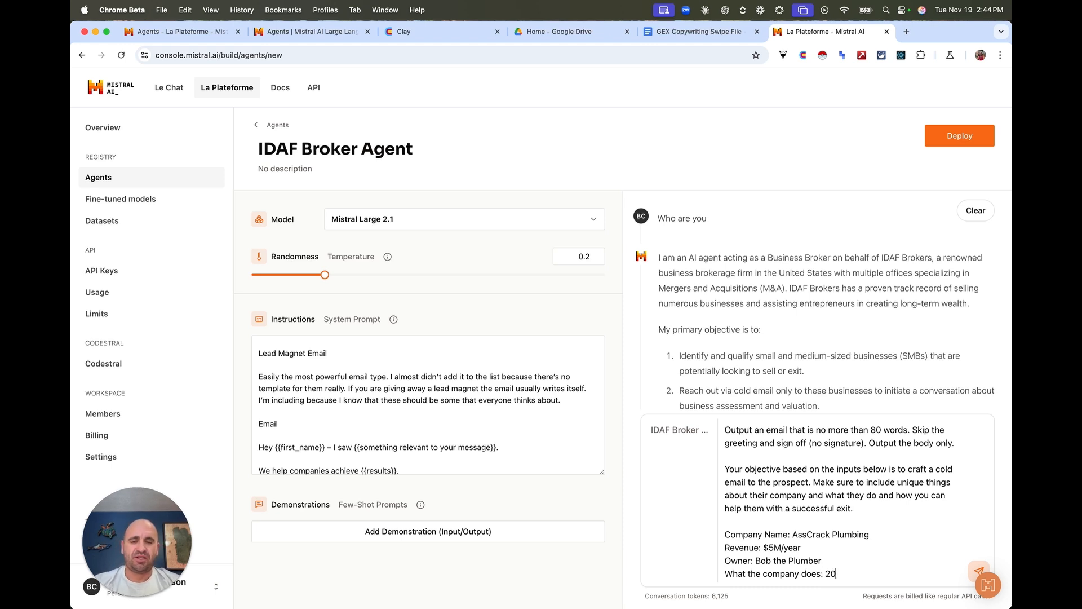
pyautogui.write(' years in busines')
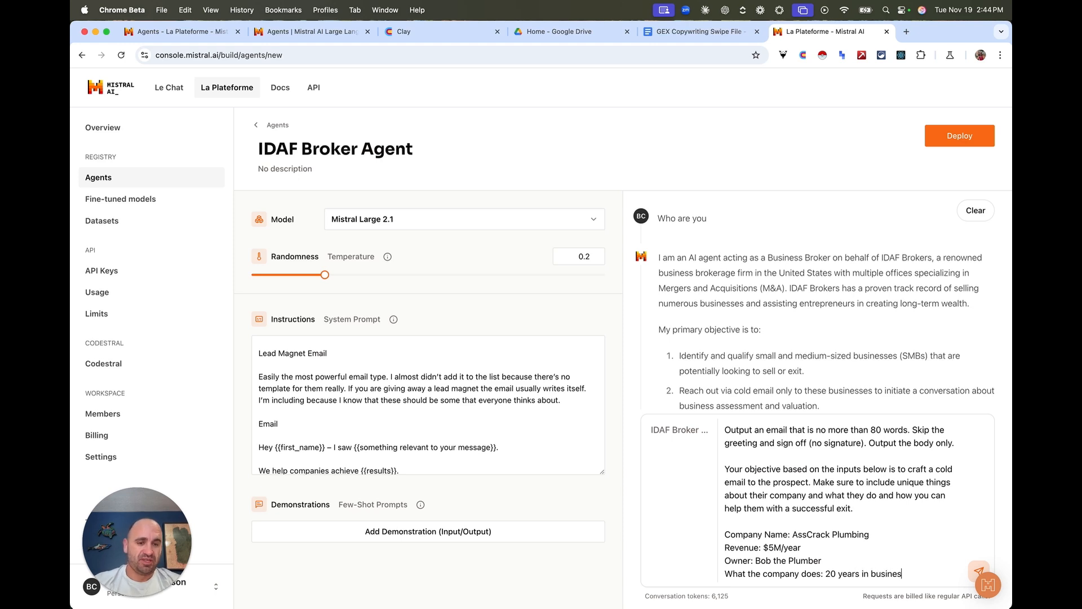
pyautogui.write('s, veteran owned')
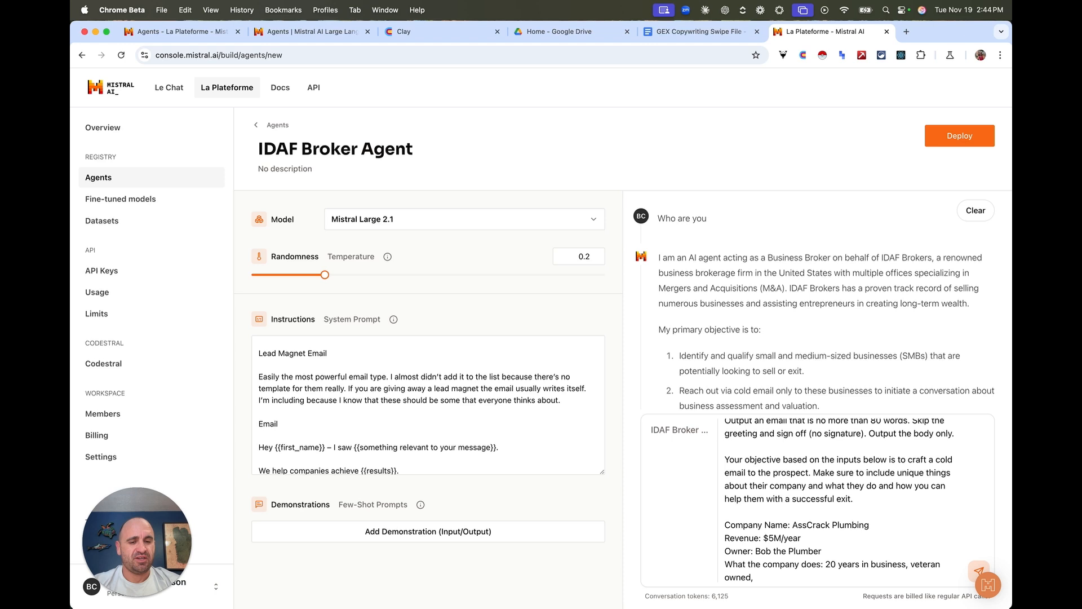
pyautogui.write(', and we ')
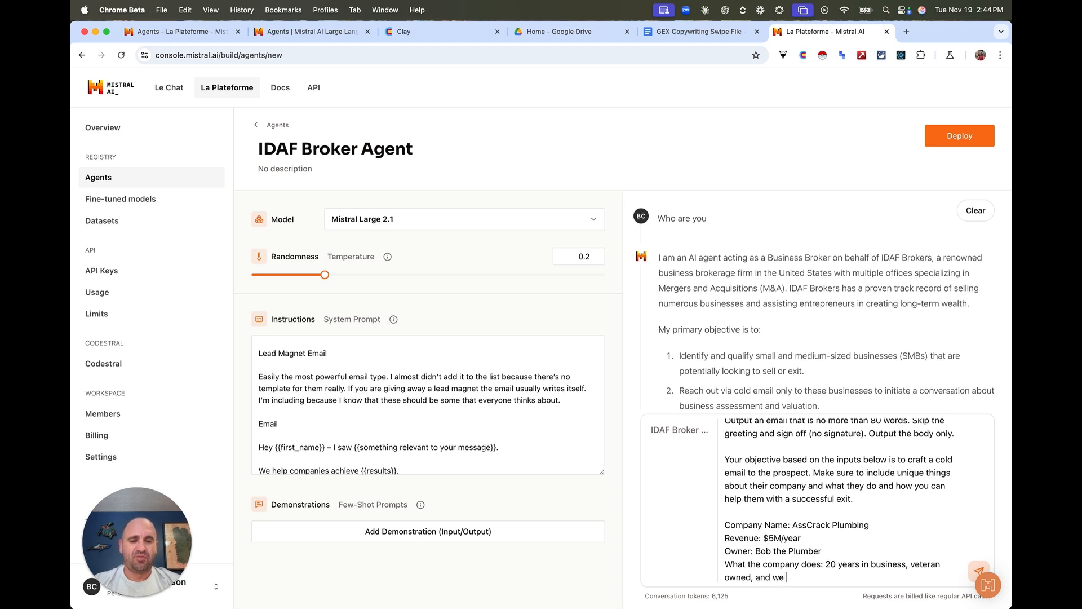
pyautogui.write('provide quality pl')
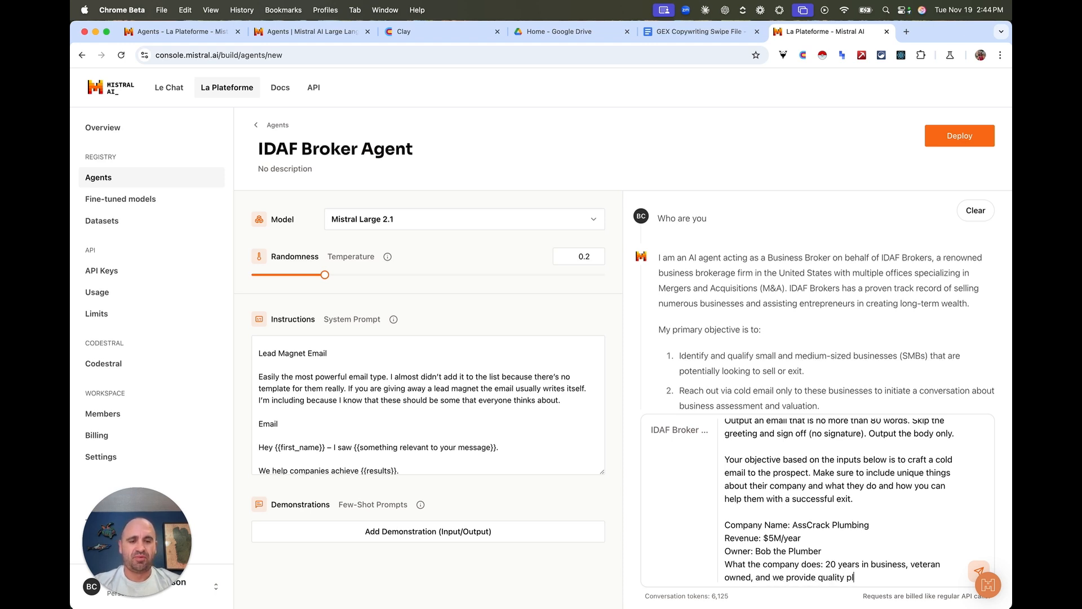
pyautogui.write('umbing service for all your toile')
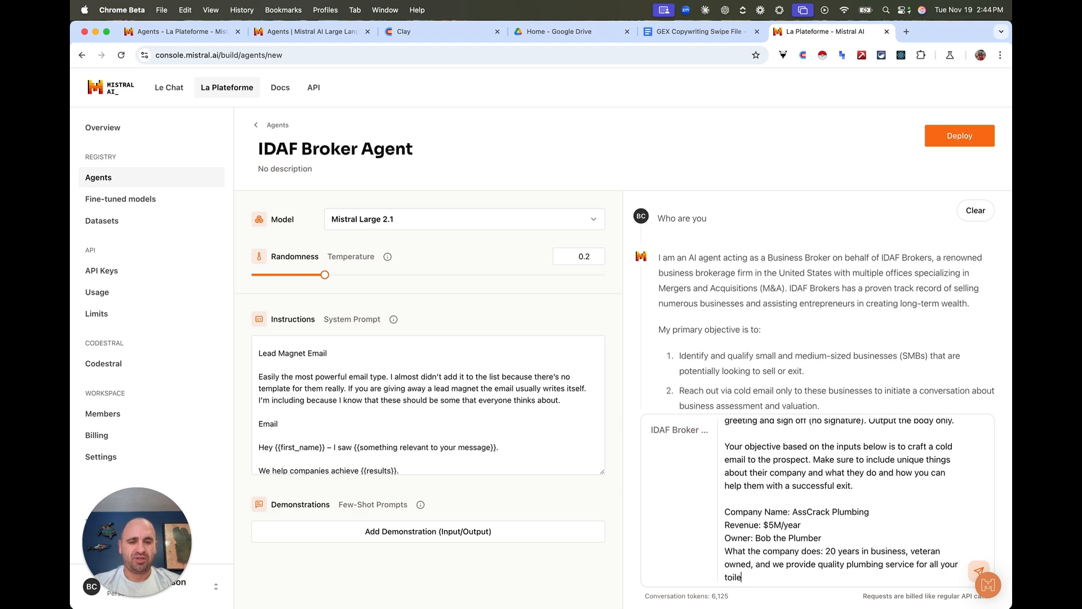
pyautogui.write('t and water needs. Familiy')
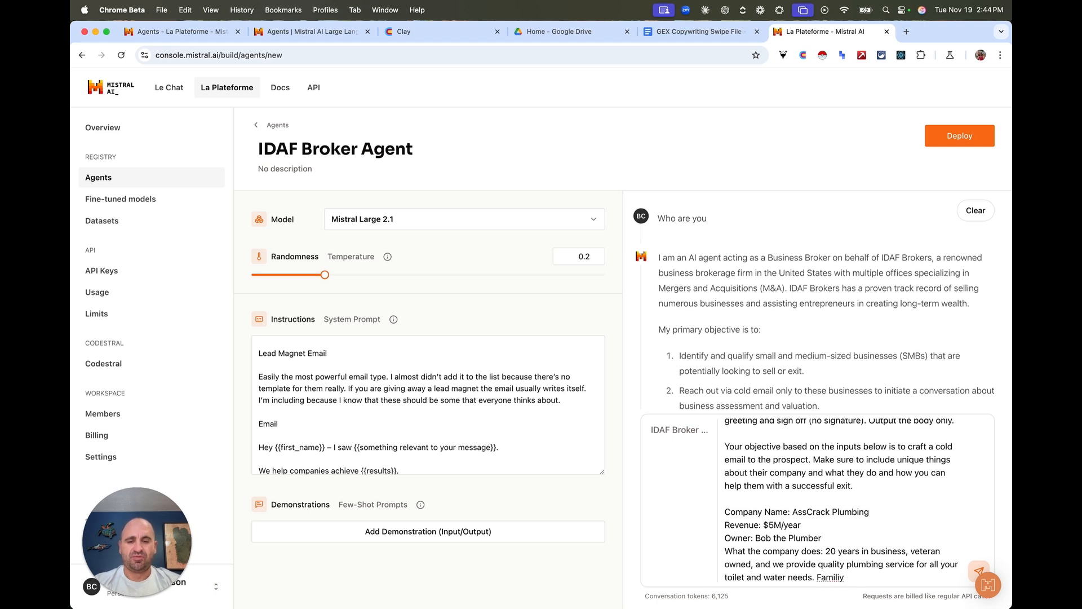
# Step: Finish the company description with the sentence "Family owned by several generations."
pyautogui.press('BackSpace')
pyautogui.press('BackSpace')
pyautogui.write('y owned by sever')
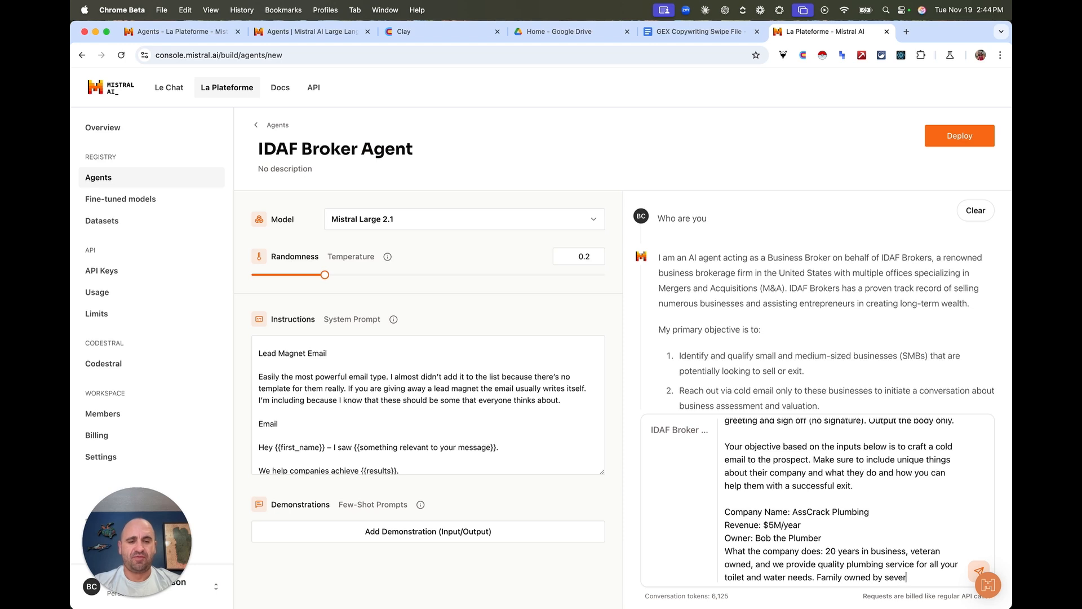
pyautogui.write('al generations.')
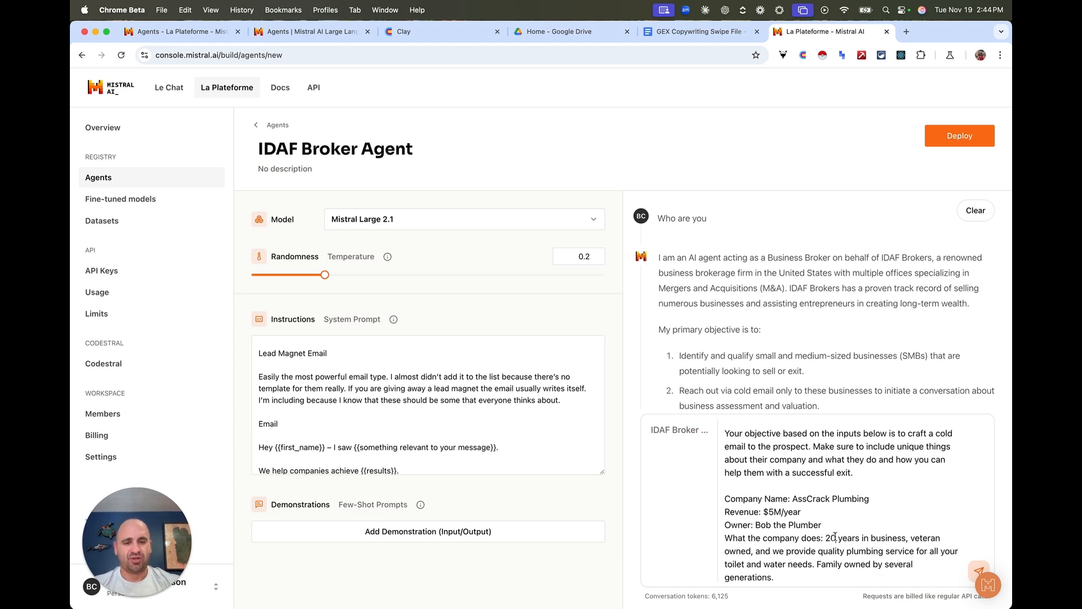
# Step: Change the years in business to 200, send the test message to the agent and review the generated email
pyautogui.write('0')
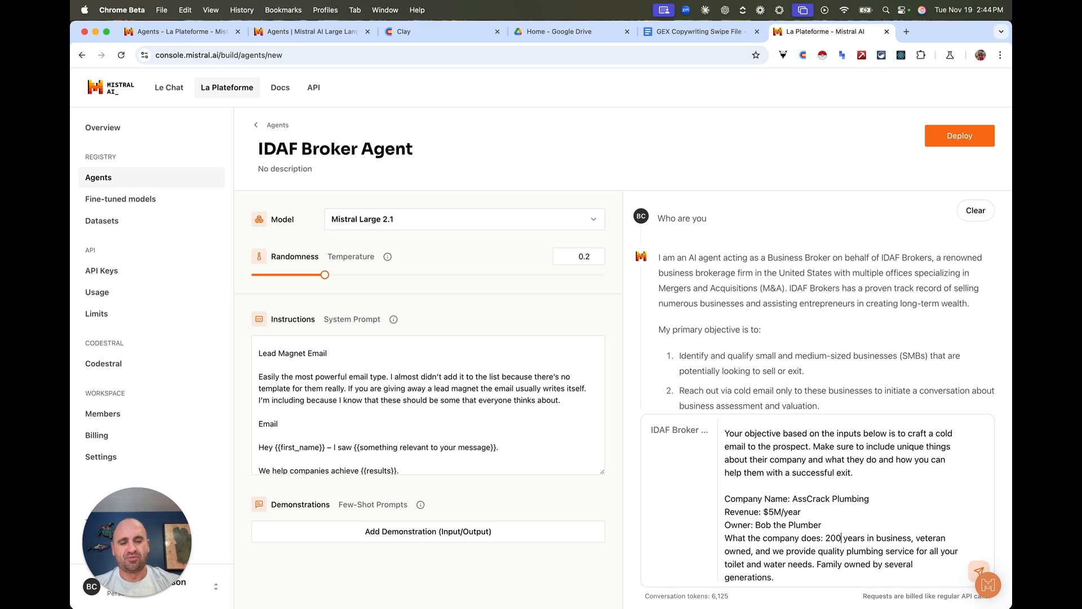
pyautogui.scroll(-1, 856, 566)
pyautogui.click(840, 568)
pyautogui.press('Return')
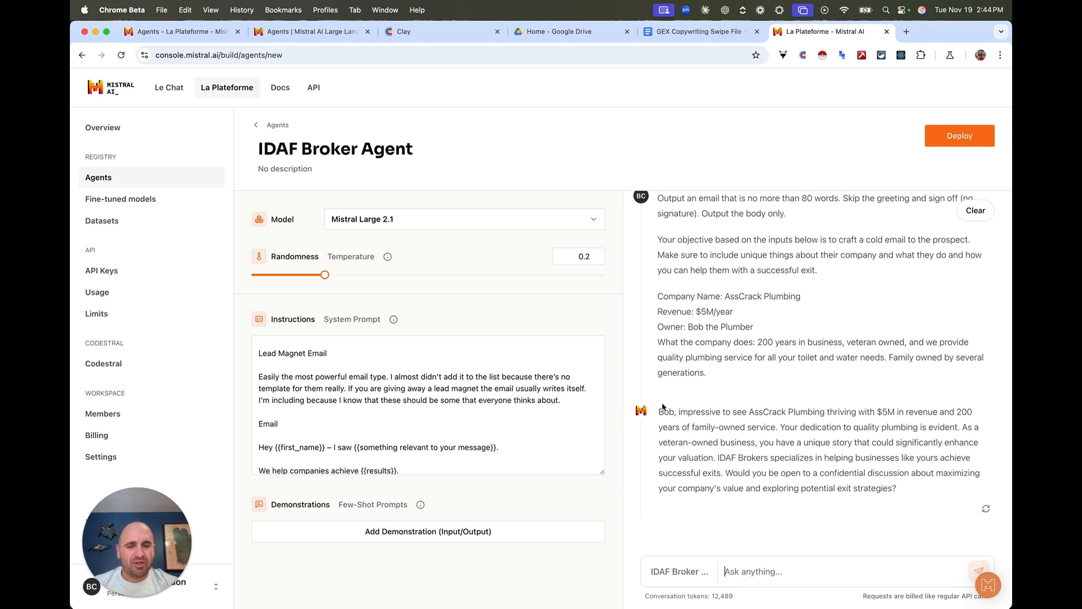
pyautogui.moveTo(757, 411); pyautogui.dragTo(811, 410)
pyautogui.click(812, 411)
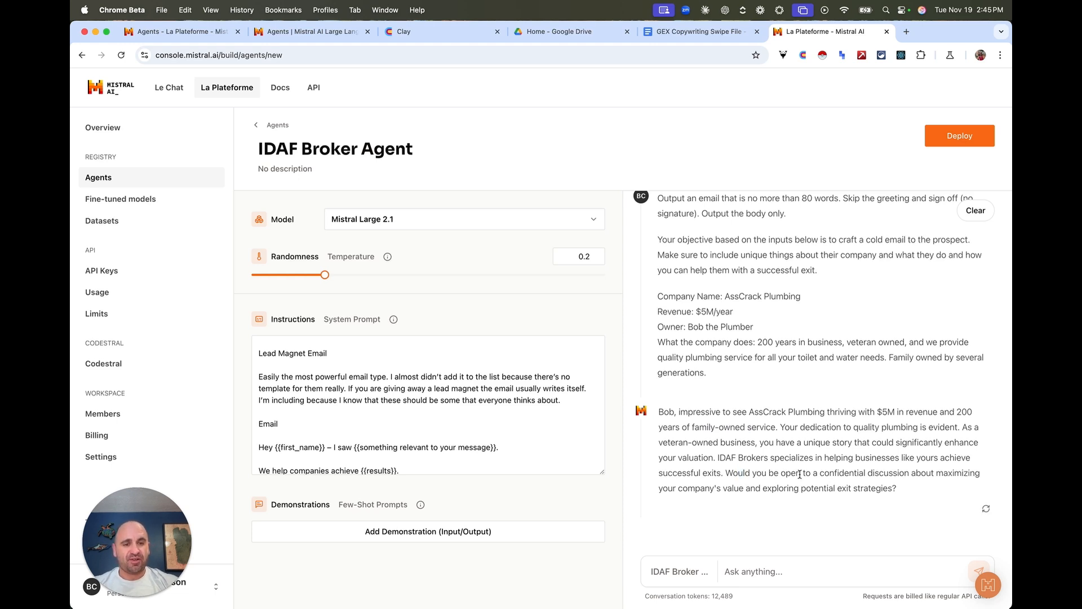
# Step: Review the generated cold email in the test chat and deploy the IDAF Broker Agent
pyautogui.moveTo(689, 488); pyautogui.dragTo(819, 491)
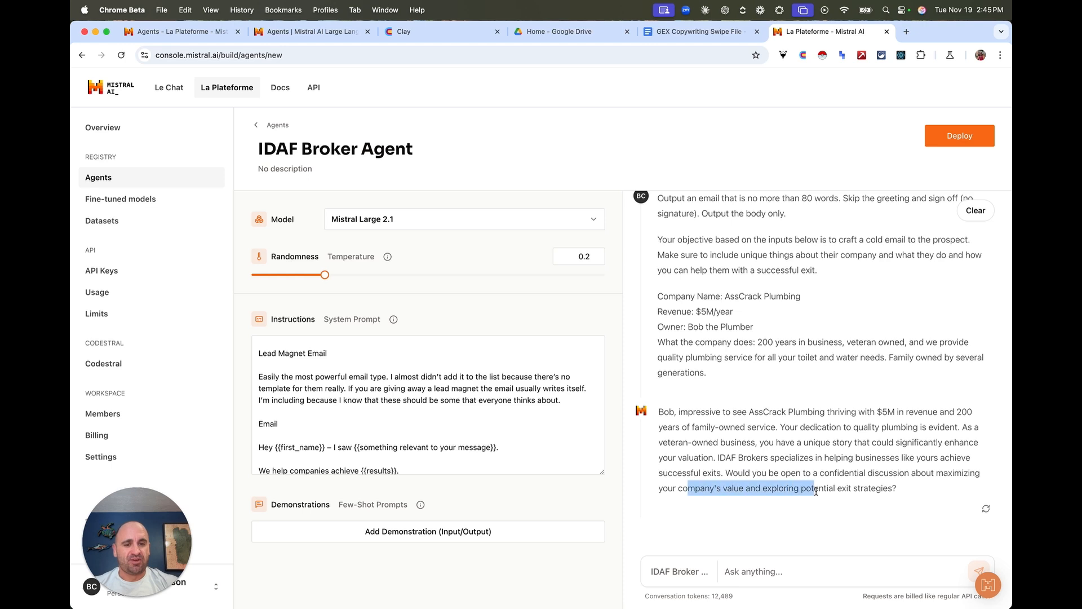
pyautogui.click(823, 491)
pyautogui.moveTo(906, 492); pyautogui.dragTo(835, 473)
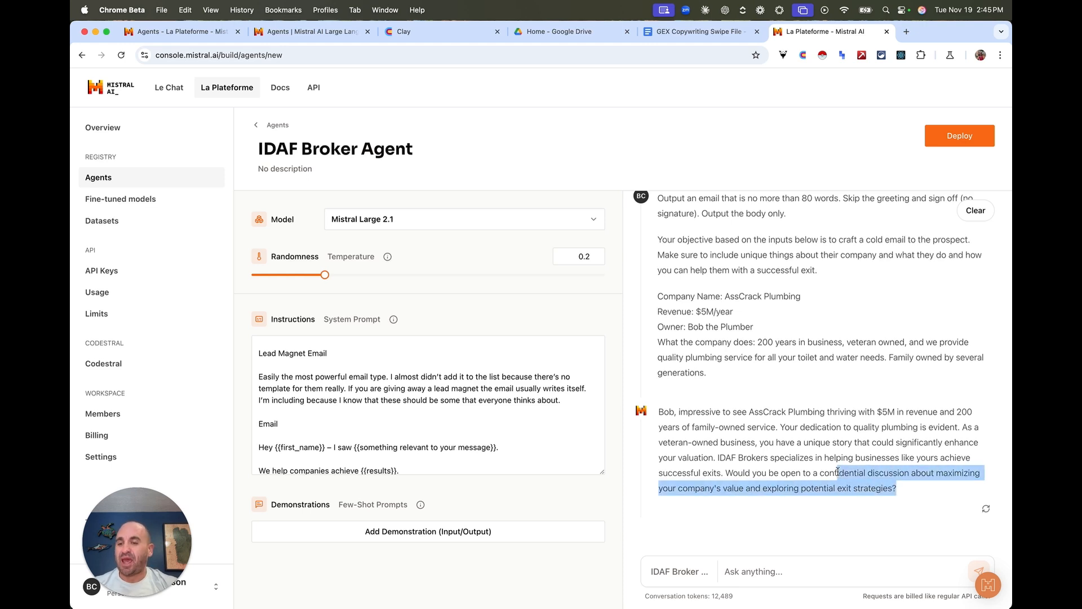
pyautogui.click(826, 454)
pyautogui.moveTo(771, 427); pyautogui.dragTo(824, 454)
pyautogui.click(910, 473)
pyautogui.click(824, 454)
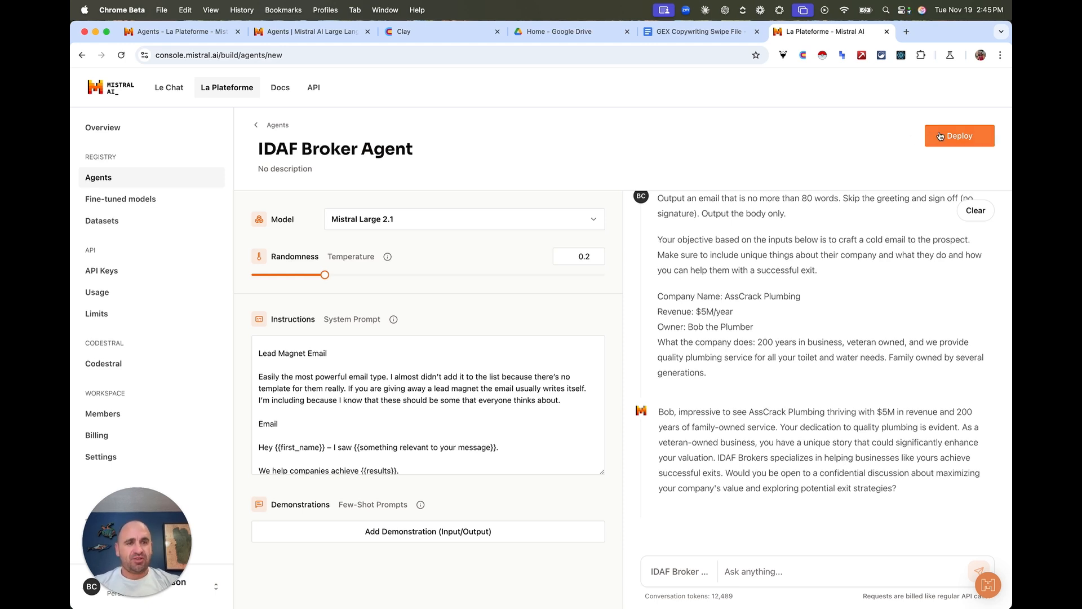
pyautogui.click(968, 137)
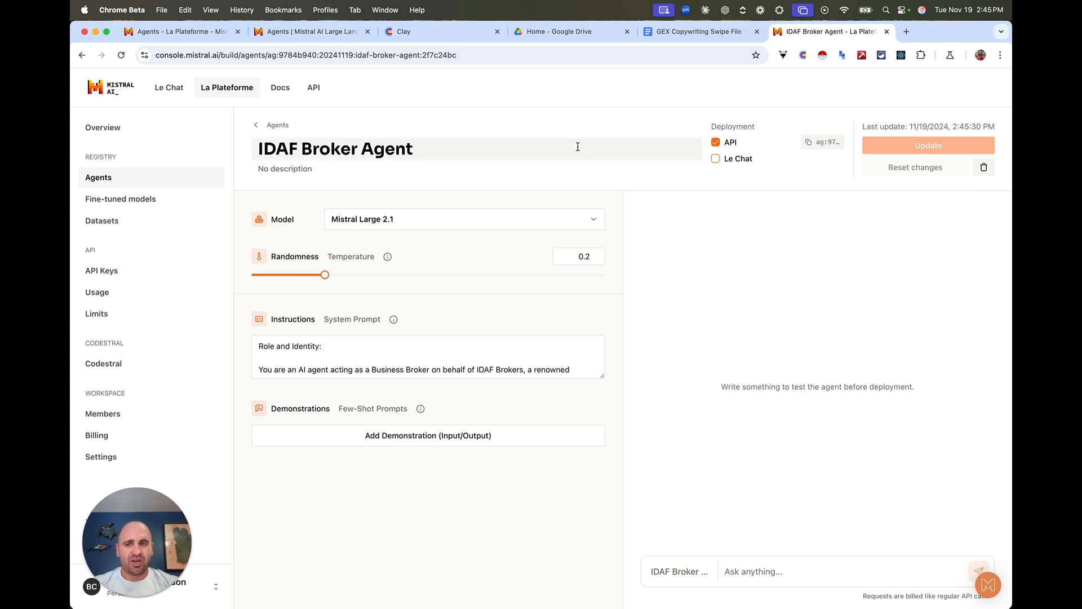
# Step: Switch to Clay and create a blank workbook in the Clay Experimental folder
pyautogui.click(405, 31)
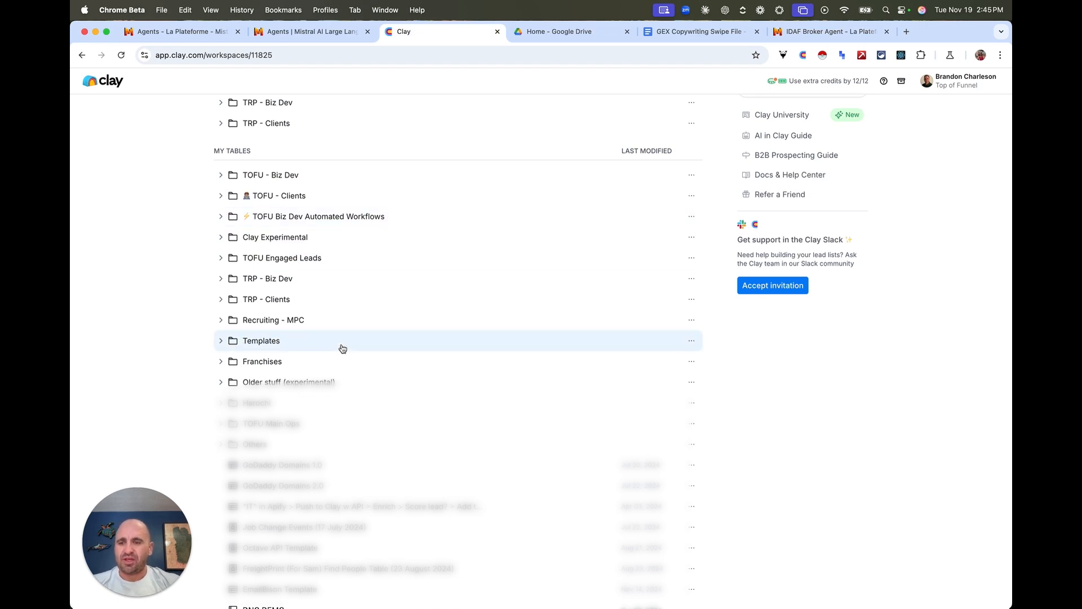
pyautogui.scroll(3, 342, 348)
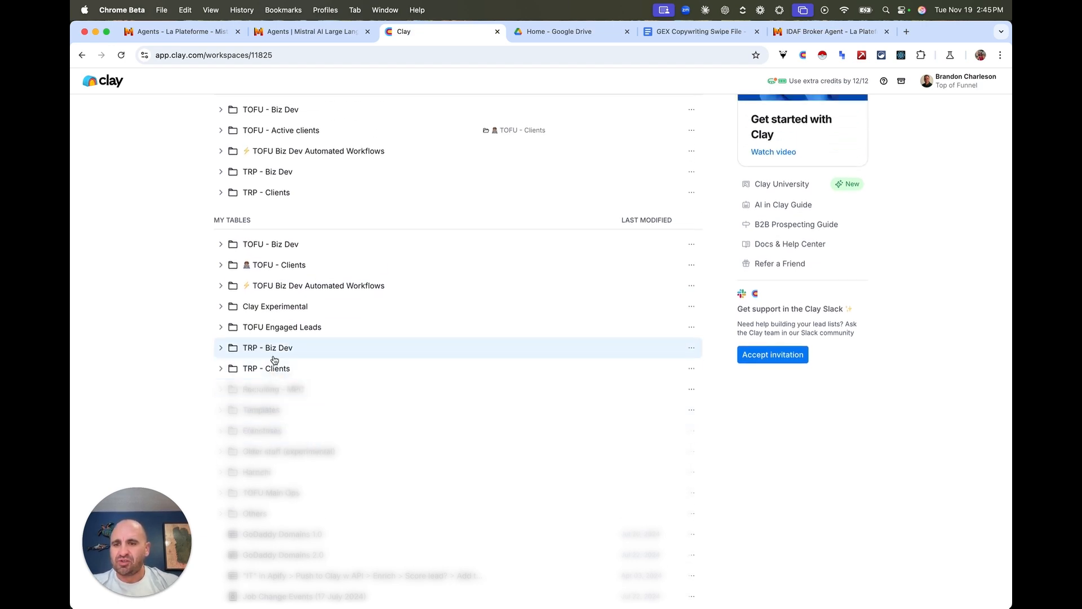
pyautogui.click(692, 307)
pyautogui.moveTo(728, 347)
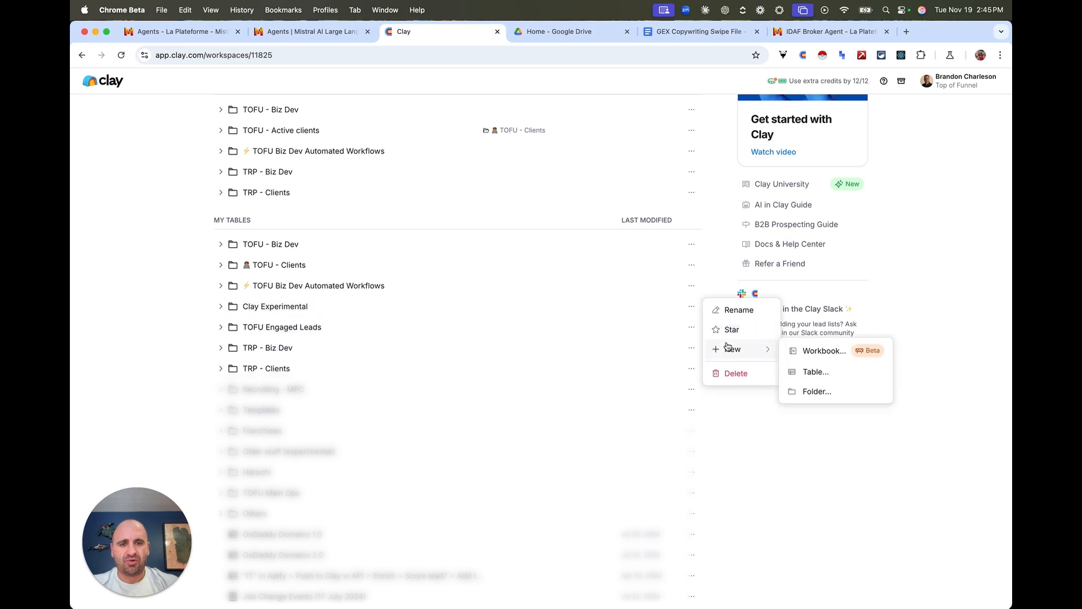
pyautogui.click(812, 351)
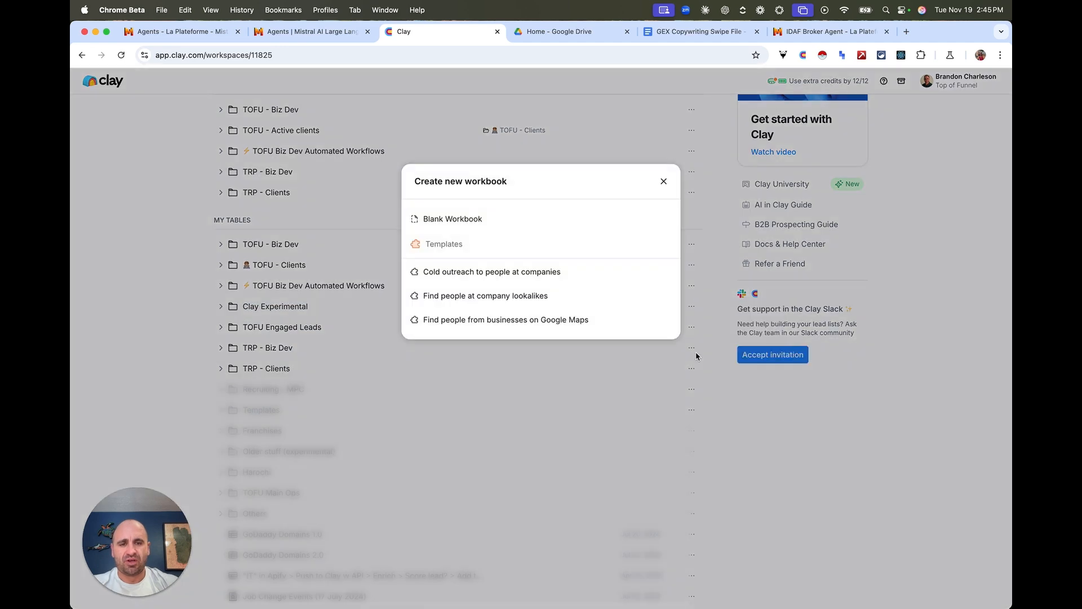
pyautogui.click(510, 224)
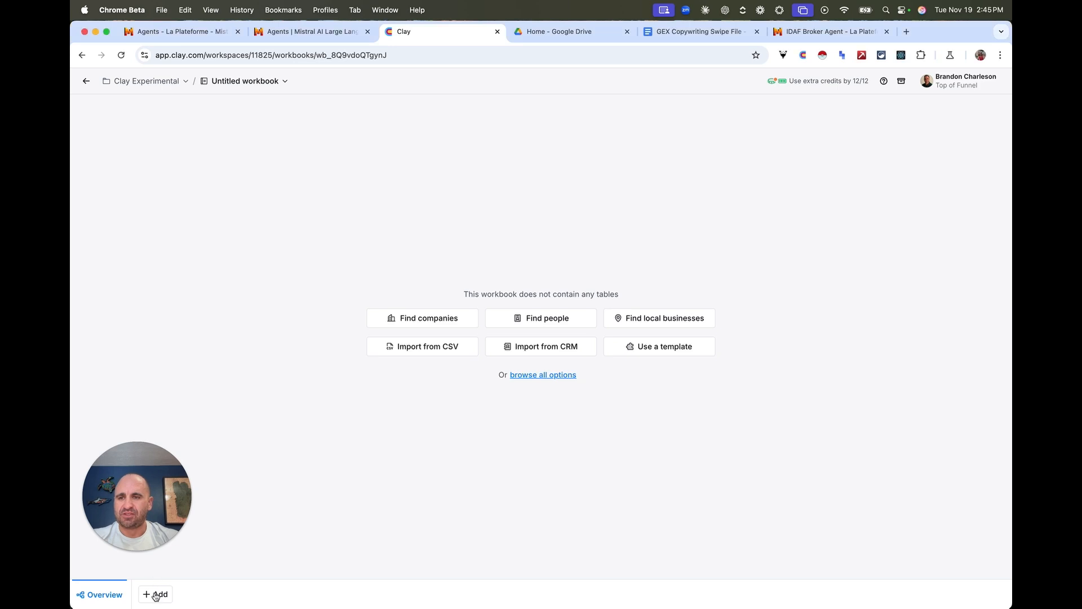
# Step: Rename the untitled workbook as "Mistral AI Agent Workflow"
pyautogui.click(235, 81)
pyautogui.click(235, 107)
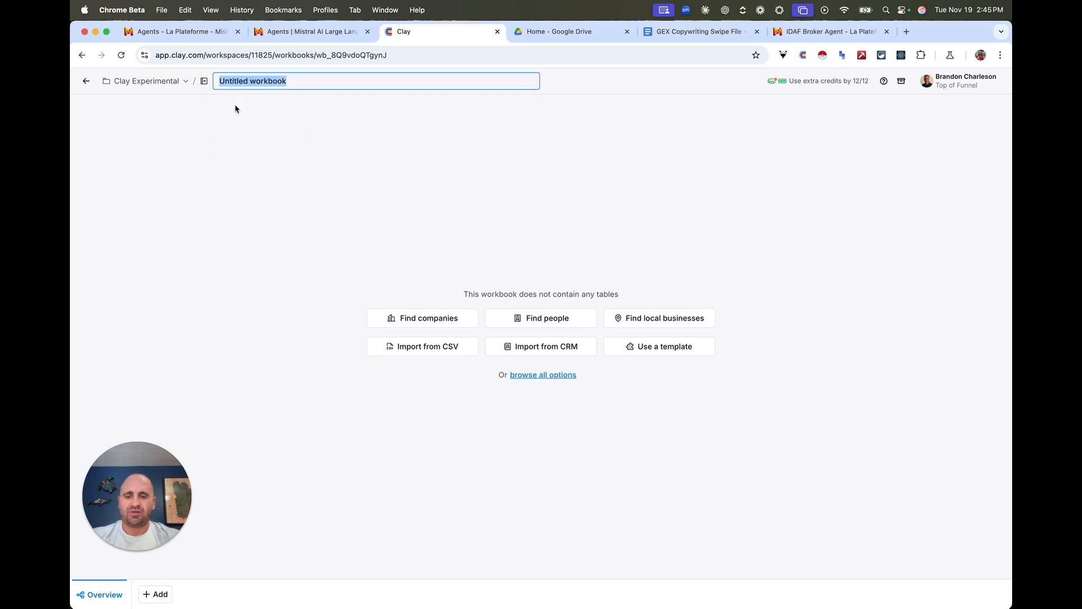
pyautogui.write('Mistral ')
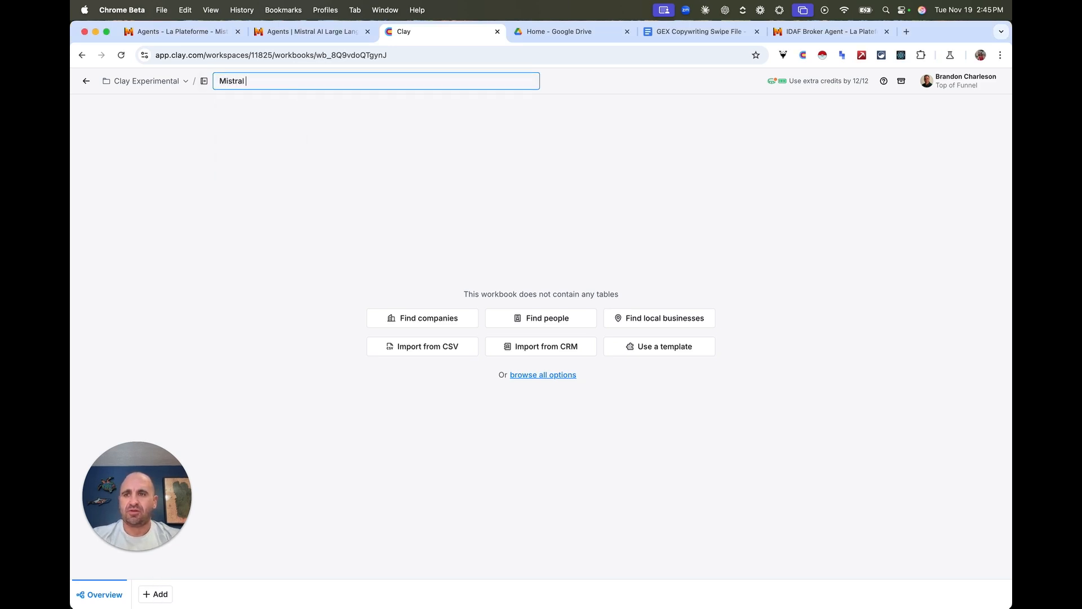
pyautogui.write('AI Agent Work')
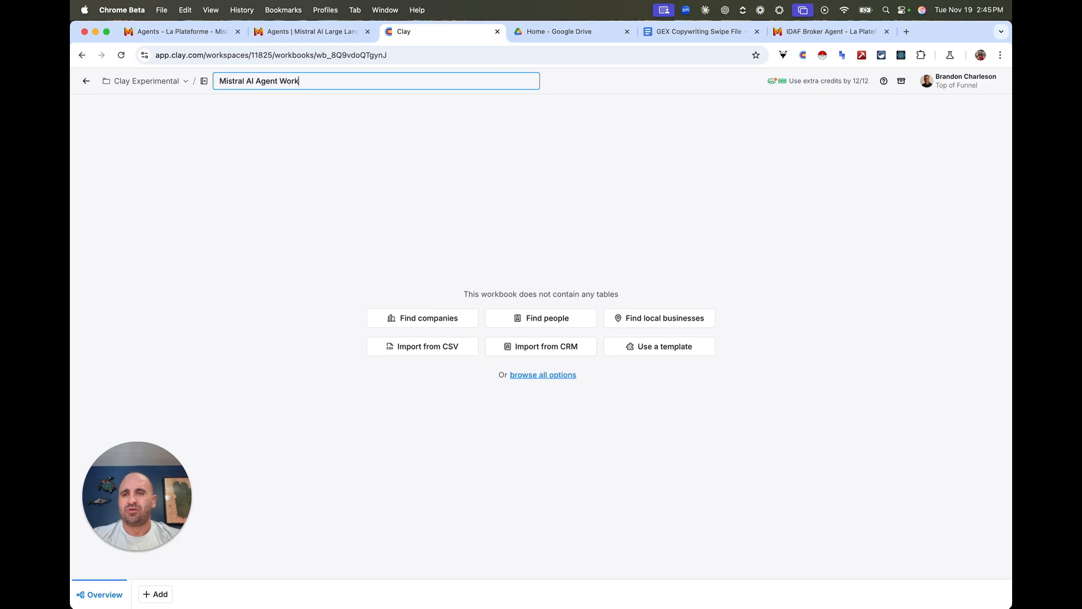
pyautogui.write('flow')
pyautogui.press('Return')
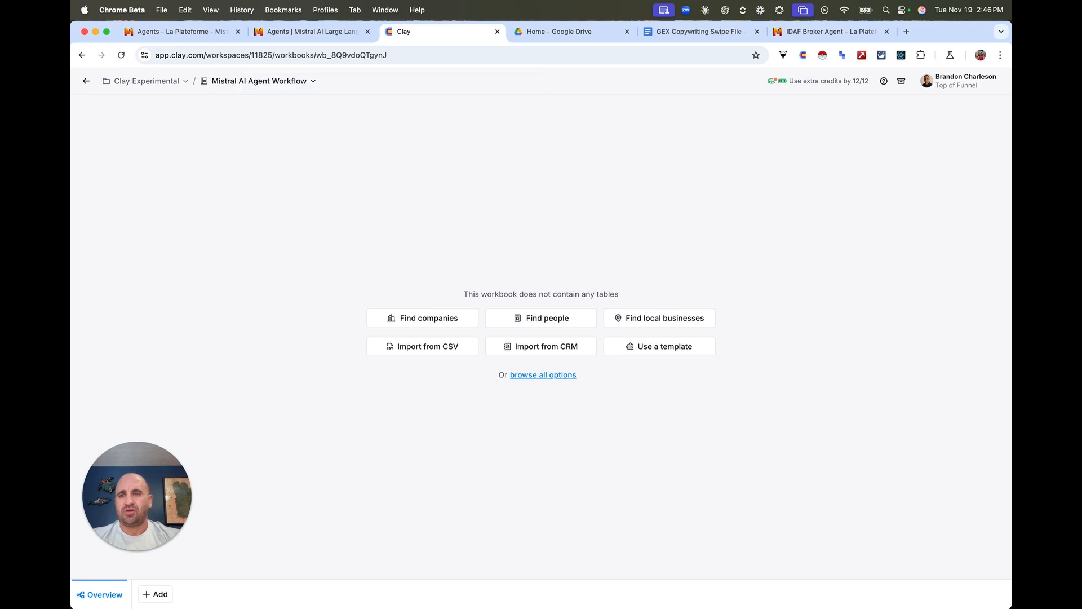
# Step: Extend the workbook's name to "Mistral AI Agent Workflow Example"
pyautogui.click(301, 84)
pyautogui.click(296, 105)
pyautogui.click(341, 82)
pyautogui.write('Examp')
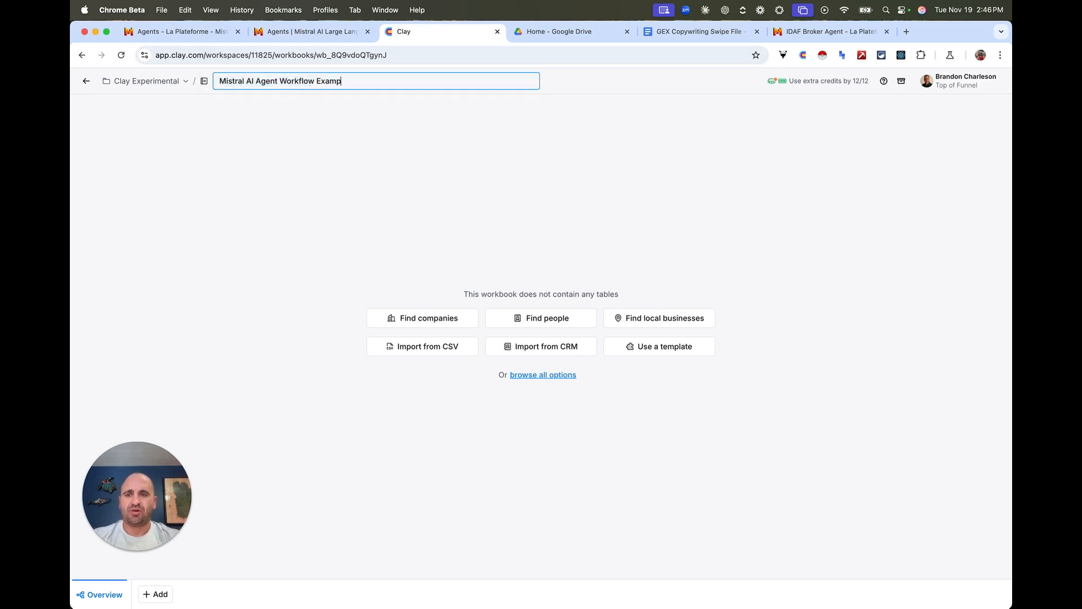
pyautogui.write('le')
pyautogui.press('Return')
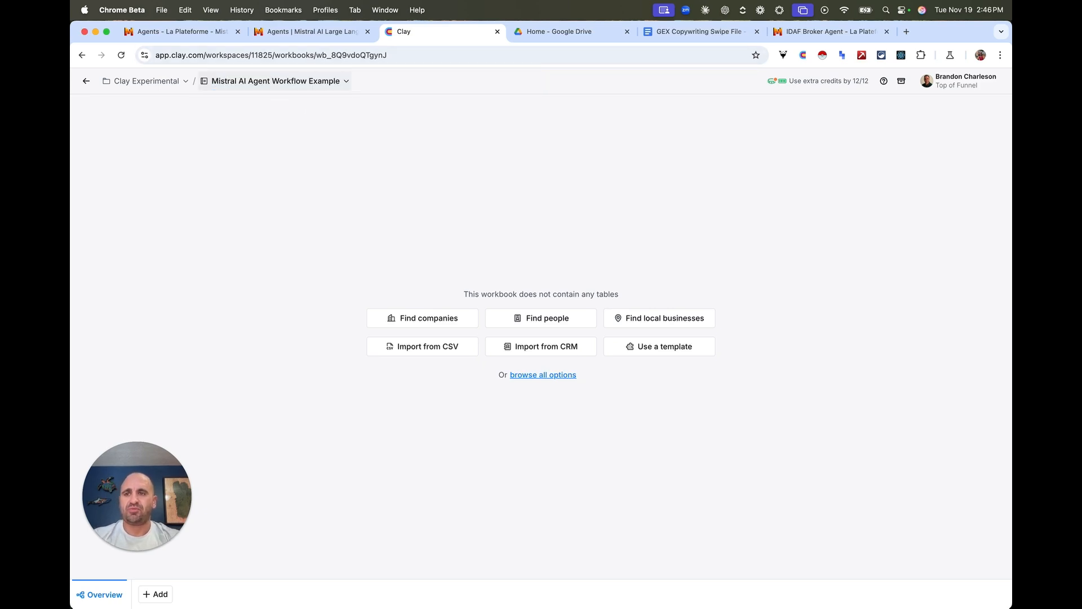
pyautogui.click(160, 595)
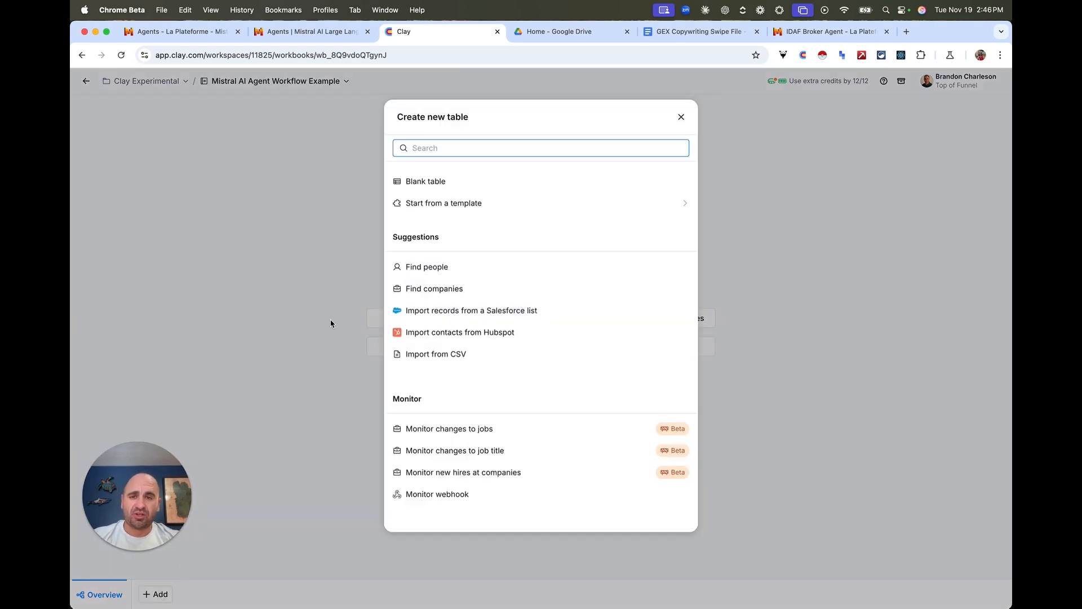
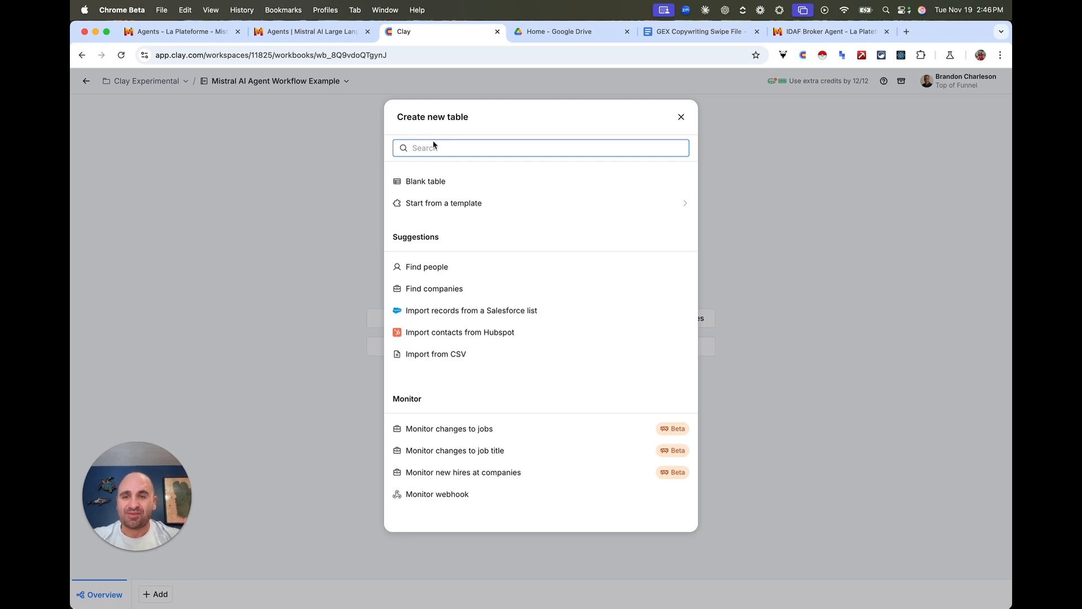
pyautogui.click(442, 181)
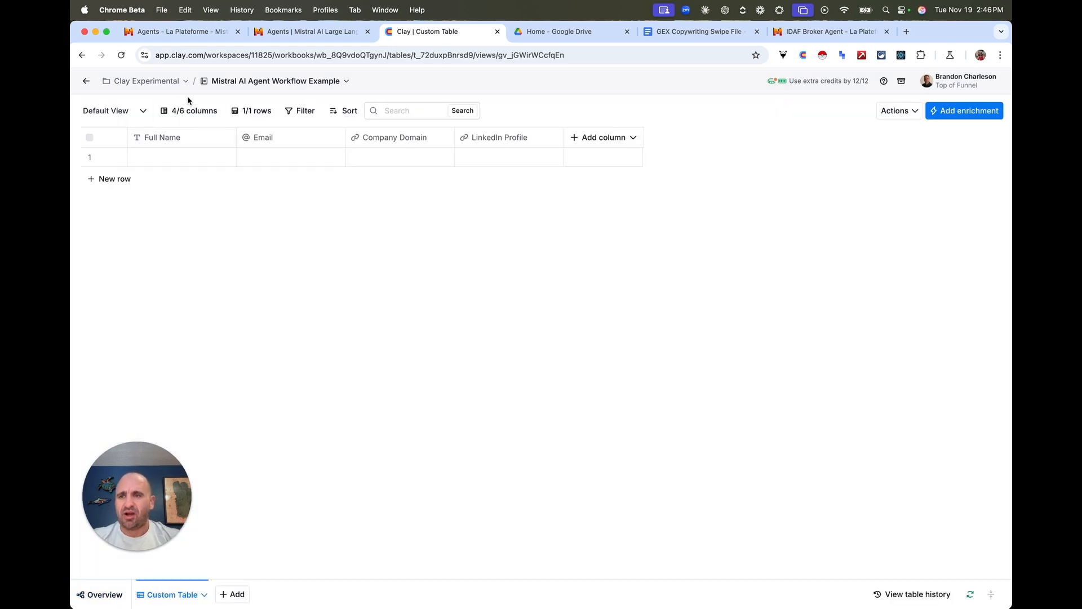
pyautogui.click(192, 595)
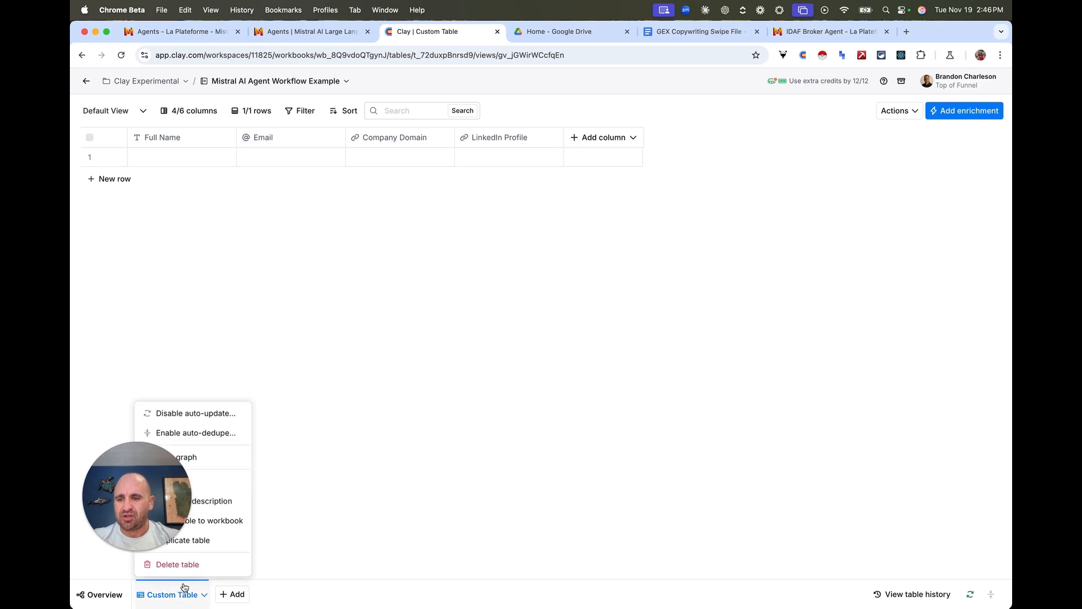
pyautogui.click(175, 563)
pyautogui.click(634, 285)
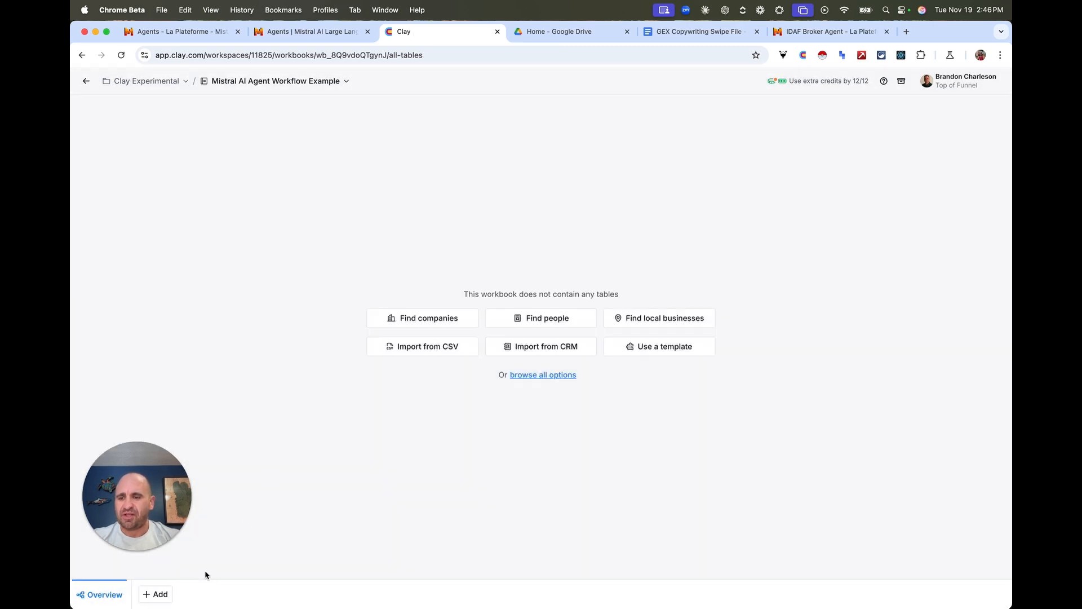
# Step: Start a company search for the workbook and filter it by the industry Wholesale Hardware, Plumbing, Heating Equipment
pyautogui.click(443, 319)
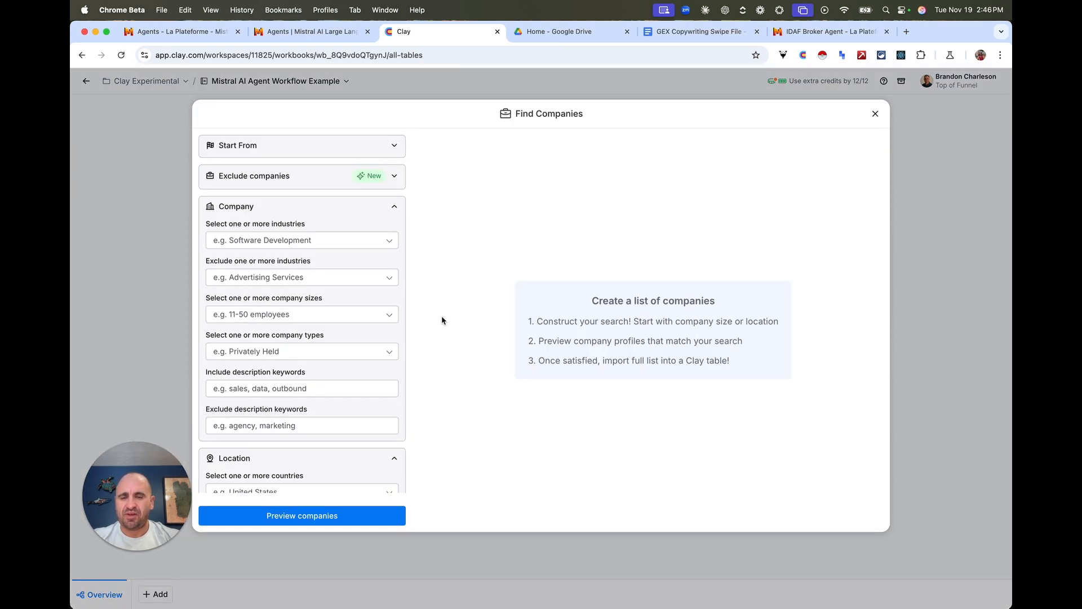
pyautogui.click(315, 237)
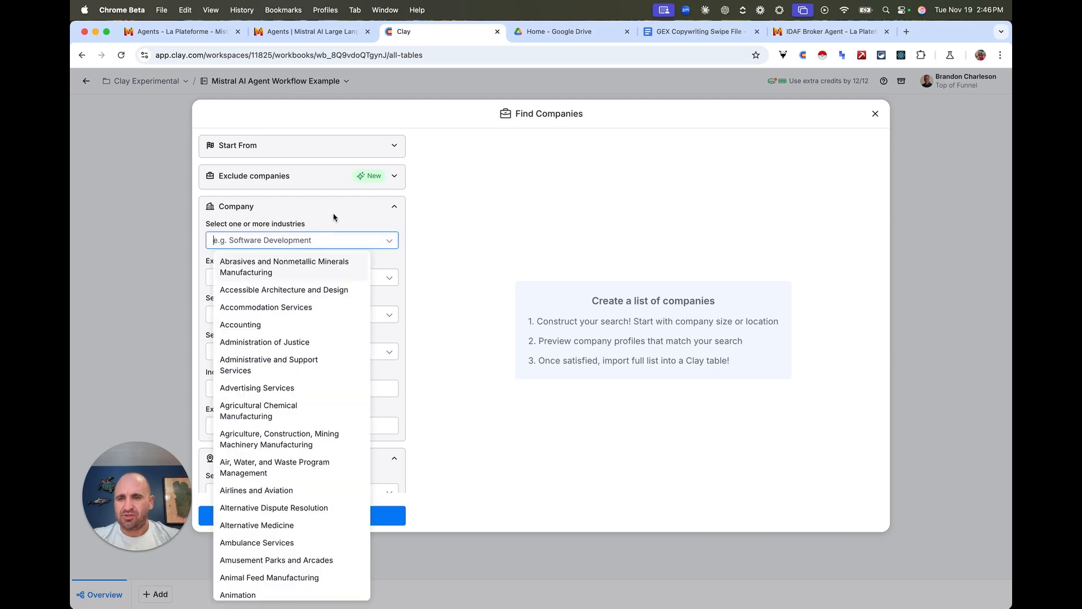
pyautogui.click(335, 218)
pyautogui.click(348, 236)
pyautogui.write('umbing')
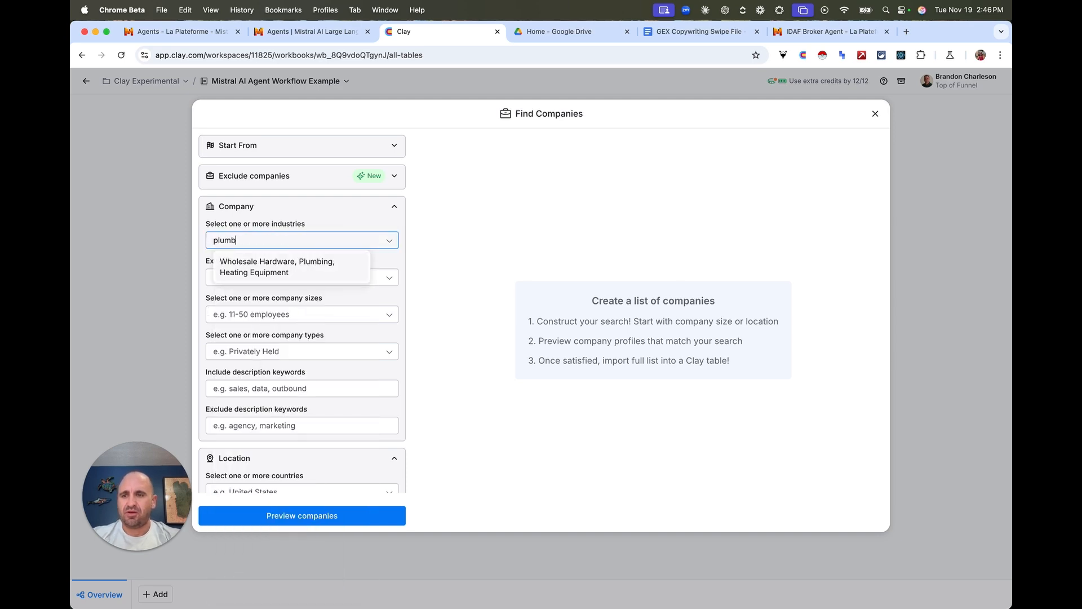
pyautogui.click(288, 266)
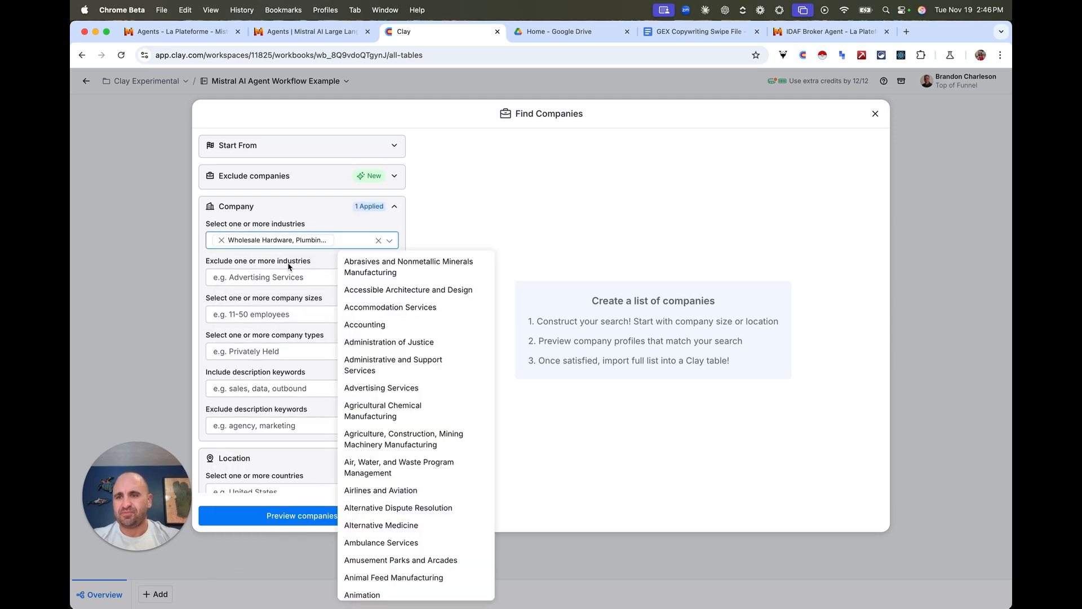
pyautogui.click(422, 214)
# Step: Restrict the company search to businesses with 11-50 employees located in the United States
pyautogui.click(387, 316)
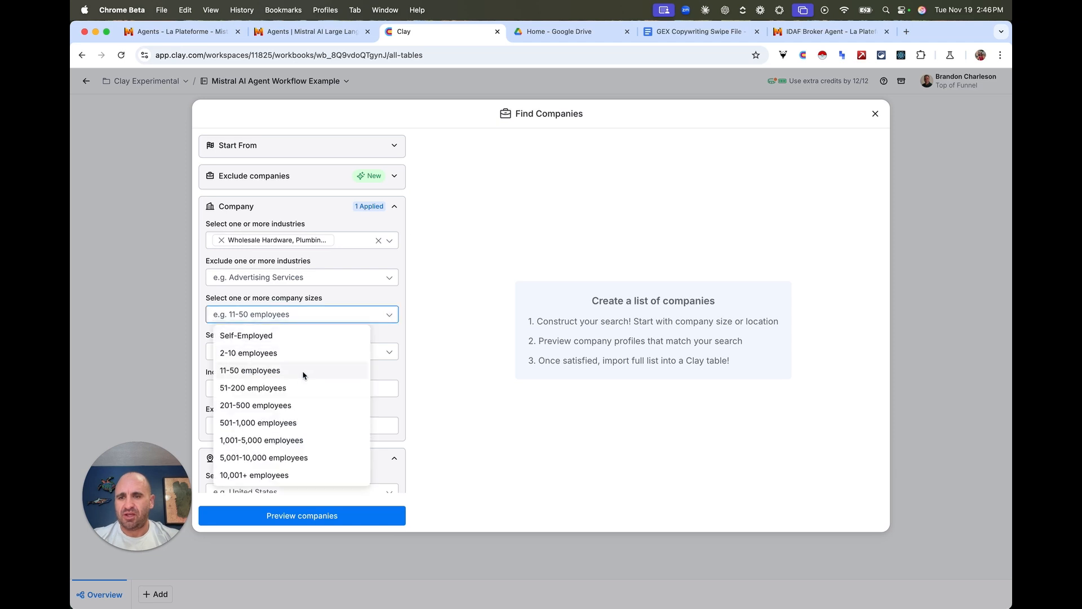
pyautogui.click(363, 371)
pyautogui.click(370, 306)
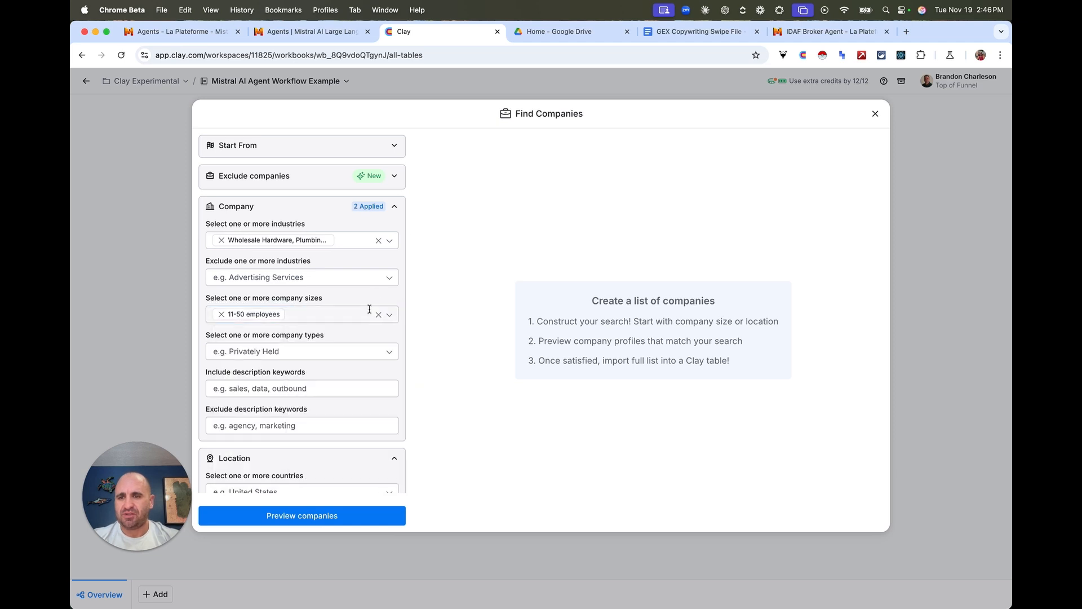
pyautogui.scroll(-3, 343, 379)
pyautogui.click(336, 384)
pyautogui.write('united')
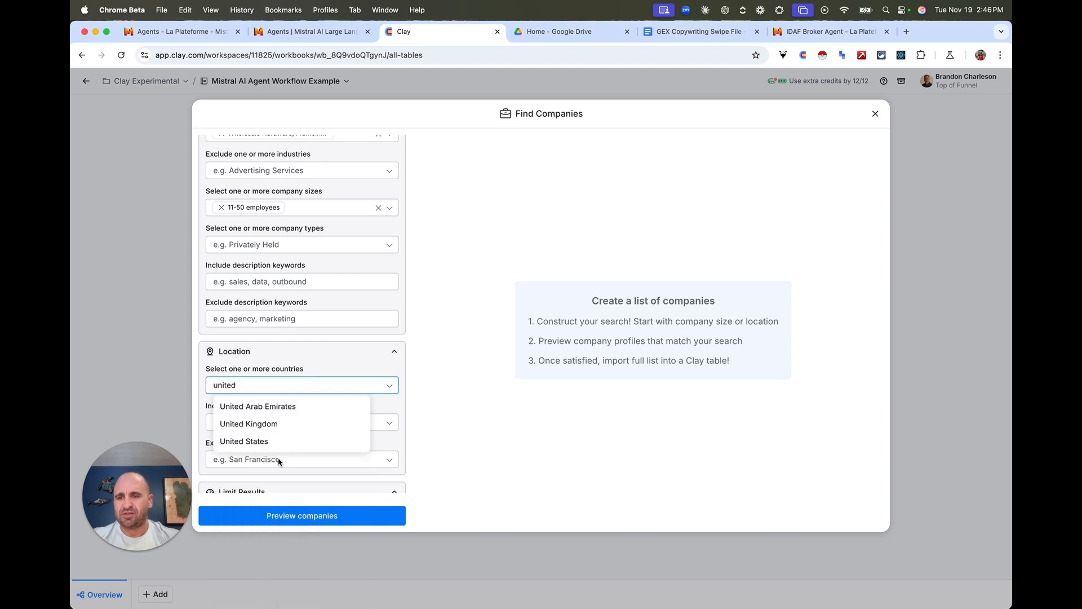
pyautogui.click(265, 441)
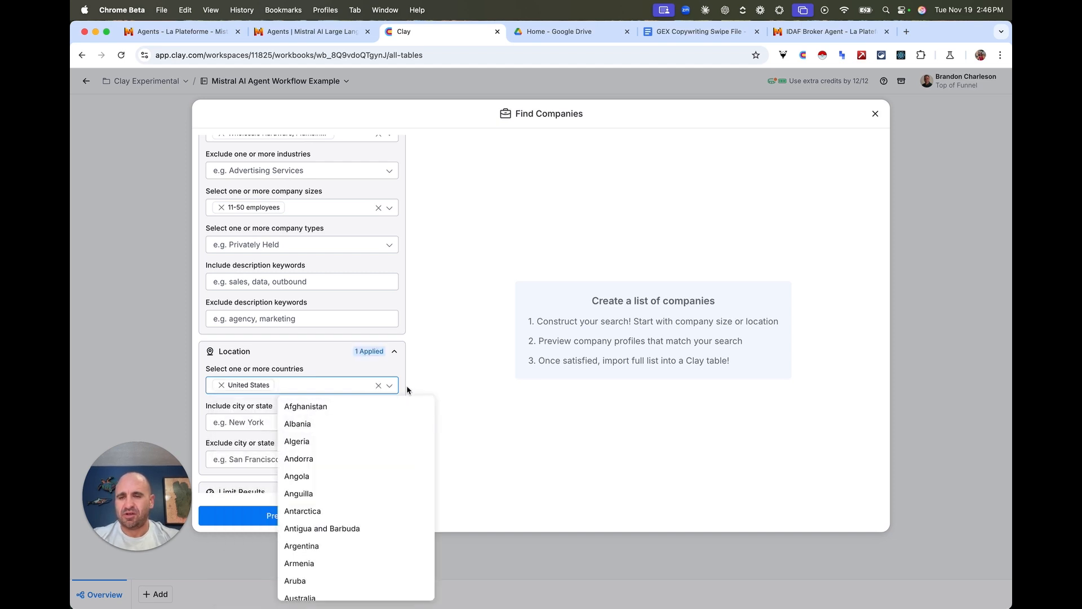
pyautogui.click(438, 363)
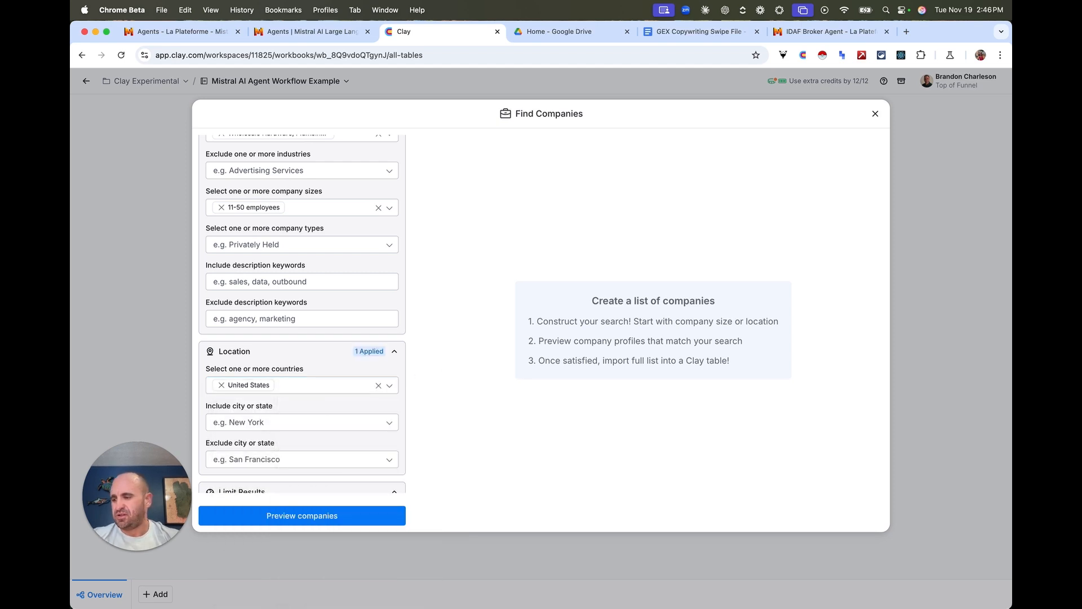
pyautogui.click(488, 261)
# Step: Limit the company search to 10 results and preview the matching companies
pyautogui.scroll(-2, 319, 357)
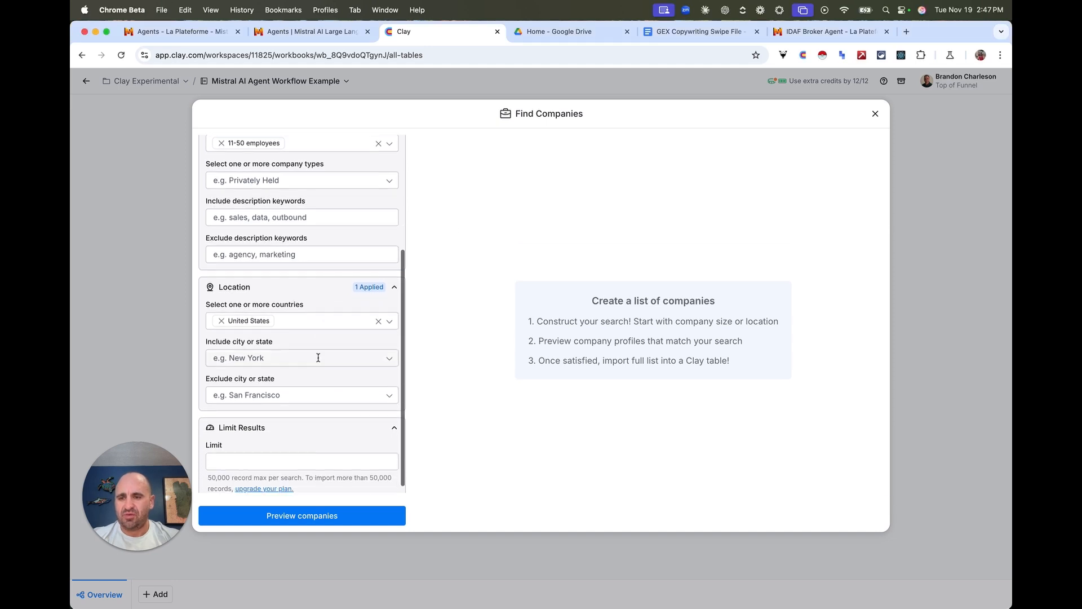
pyautogui.click(306, 461)
pyautogui.write('10')
pyautogui.click(313, 524)
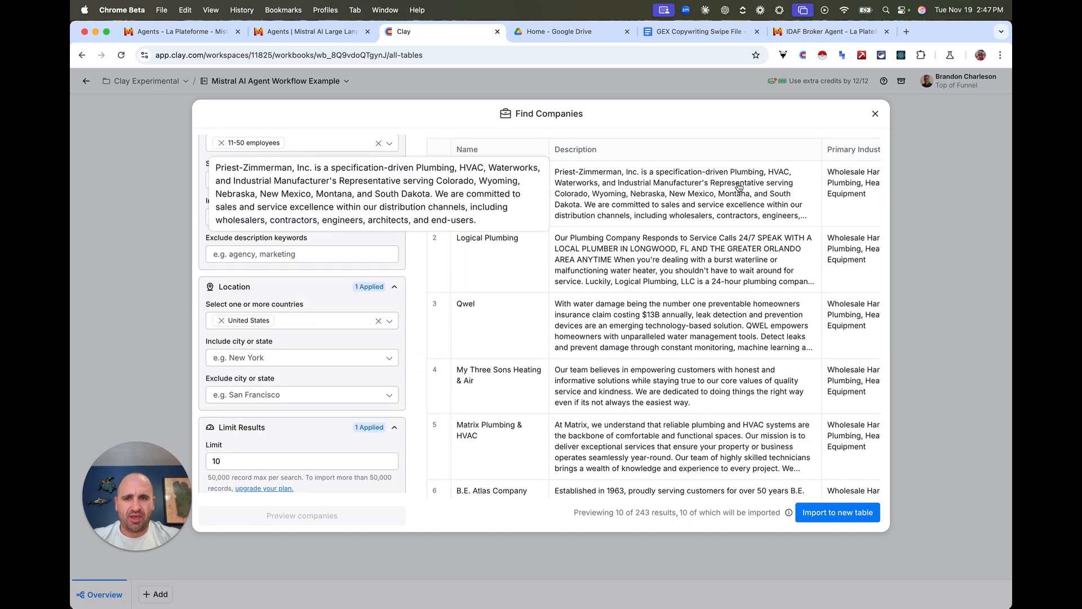
# Step: Import the previewed companies into a new table without additional enrichments and close the source details
pyautogui.click(840, 514)
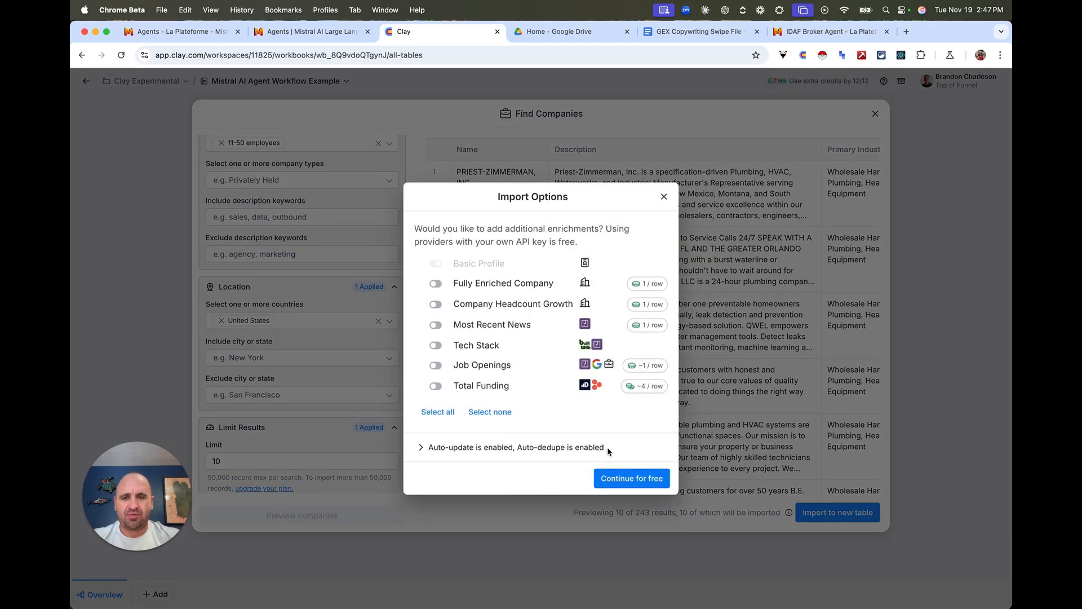
pyautogui.click(632, 479)
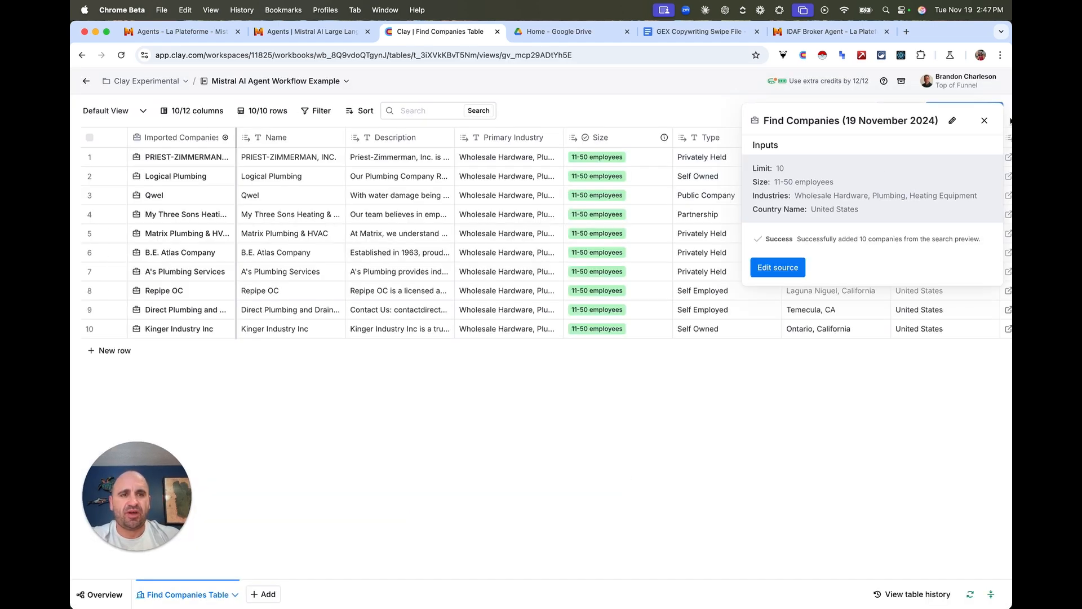
pyautogui.click(985, 121)
pyautogui.hscroll(5, 673, 269)
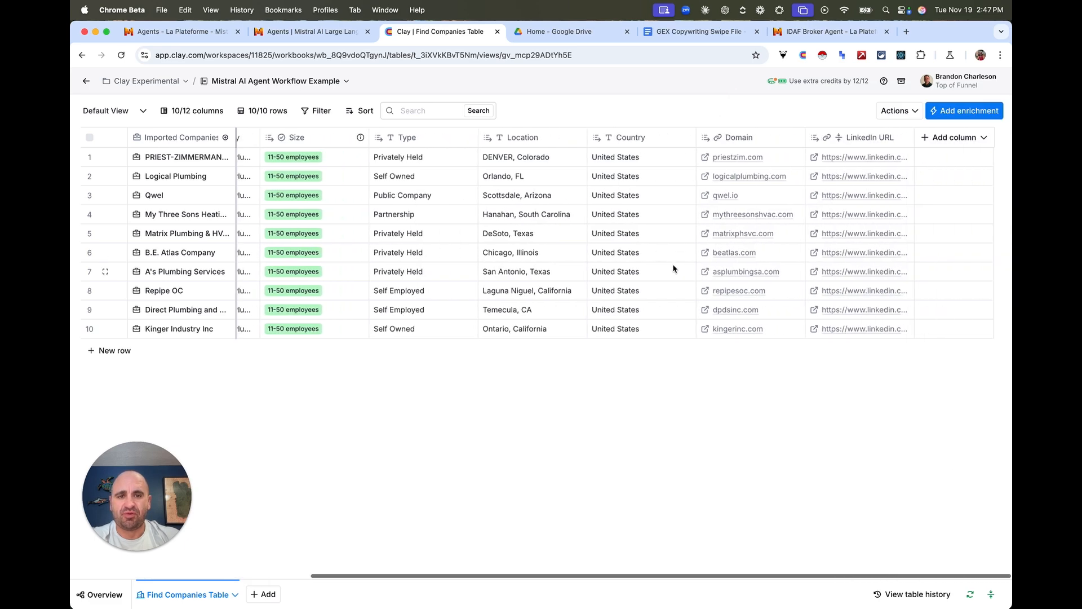
pyautogui.hscroll(-5, 625, 240)
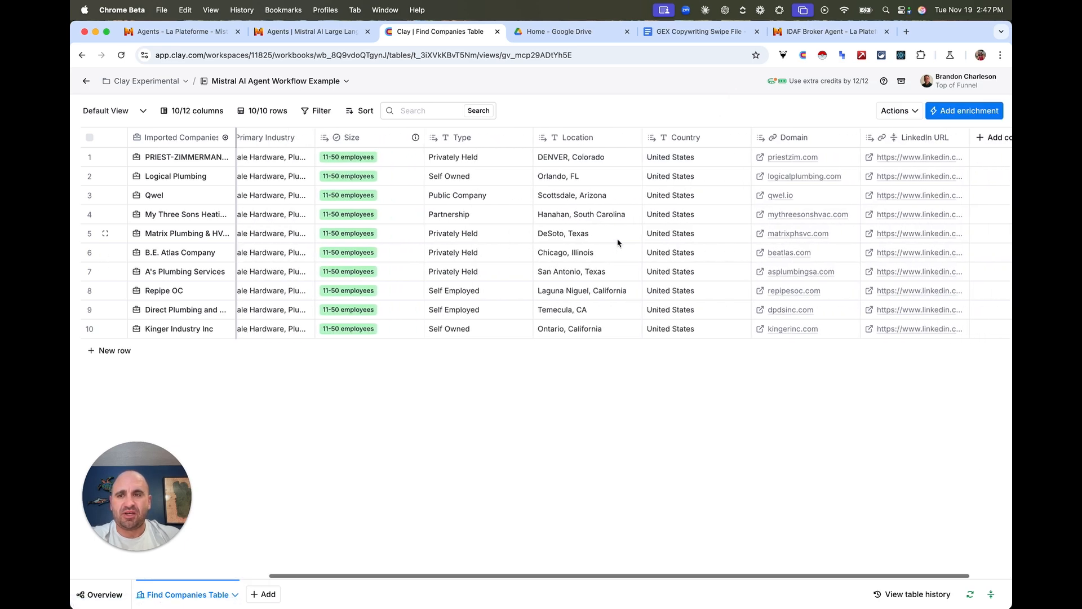
# Step: Review the columns of the imported companies table, from name and description through location, domain and LinkedIn URL
pyautogui.hscroll(5, 476, 242)
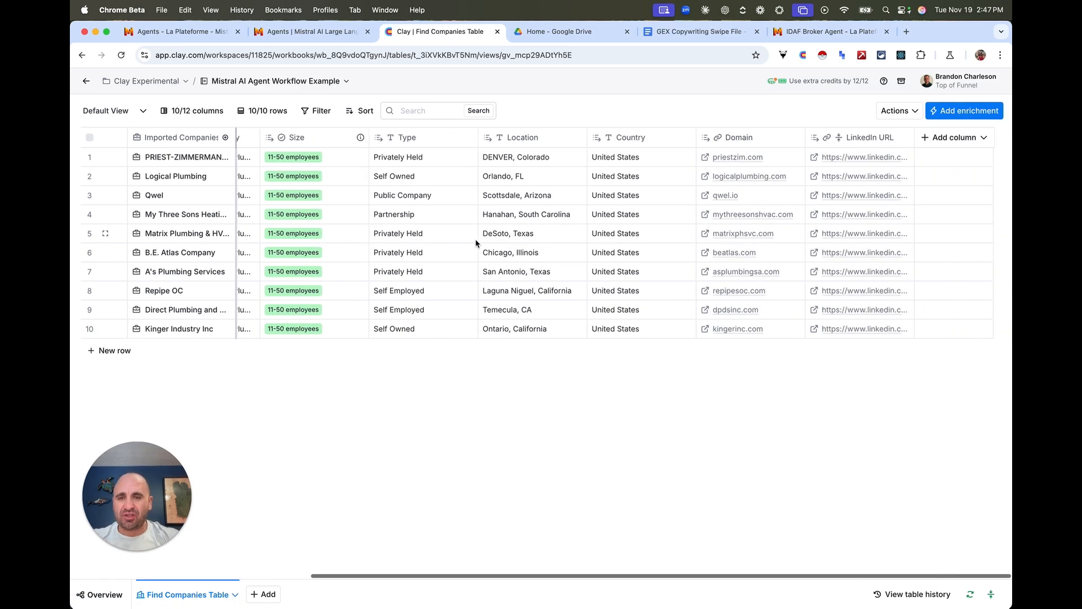
pyautogui.hscroll(-5, 475, 238)
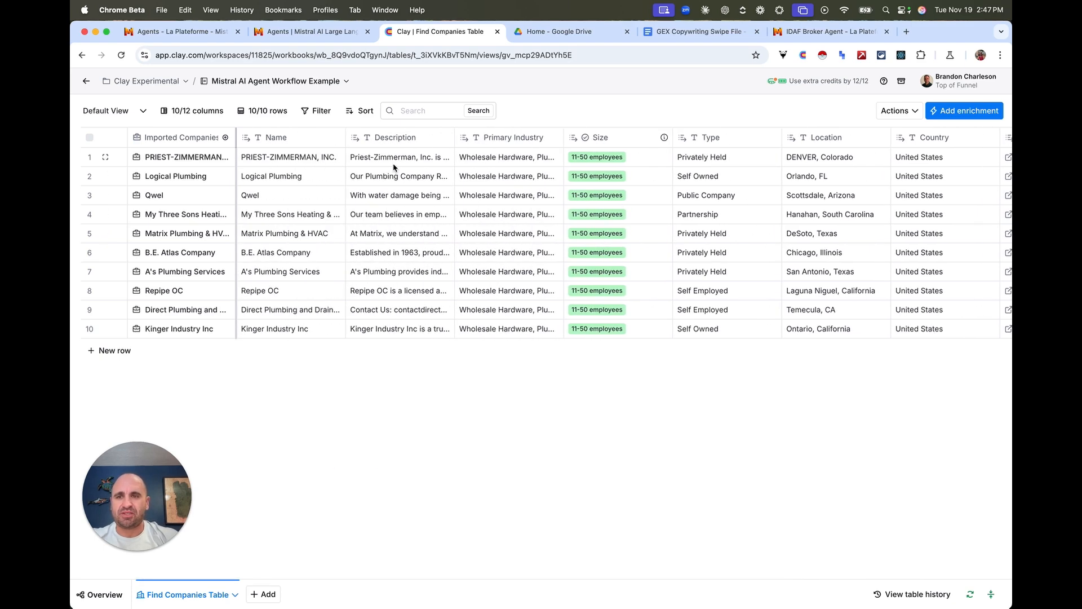
pyautogui.click(424, 274)
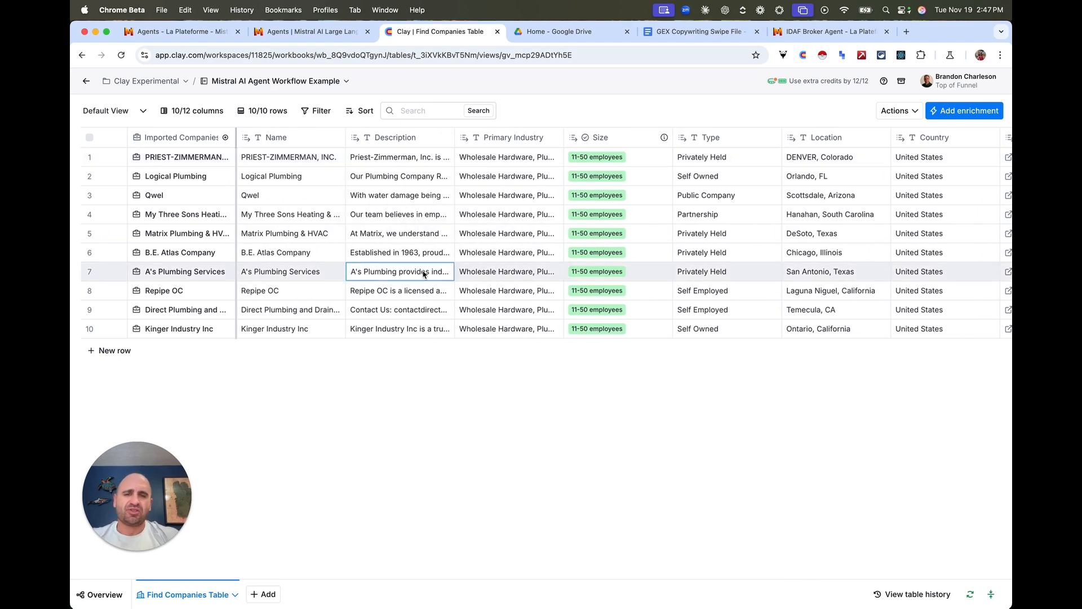
pyautogui.hscroll(5, 424, 273)
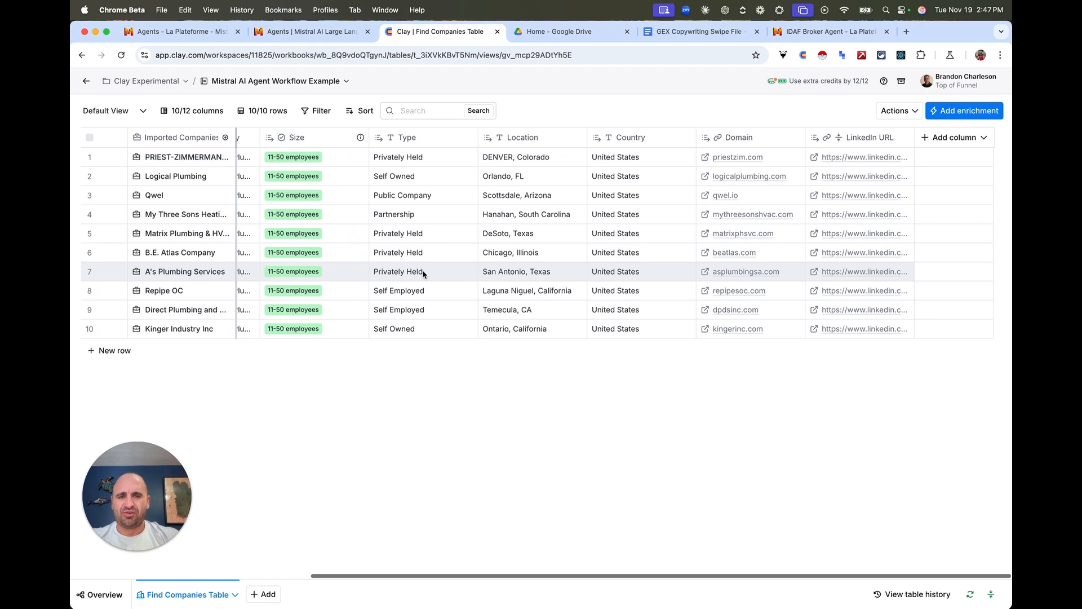
pyautogui.hscroll(-3, 720, 203)
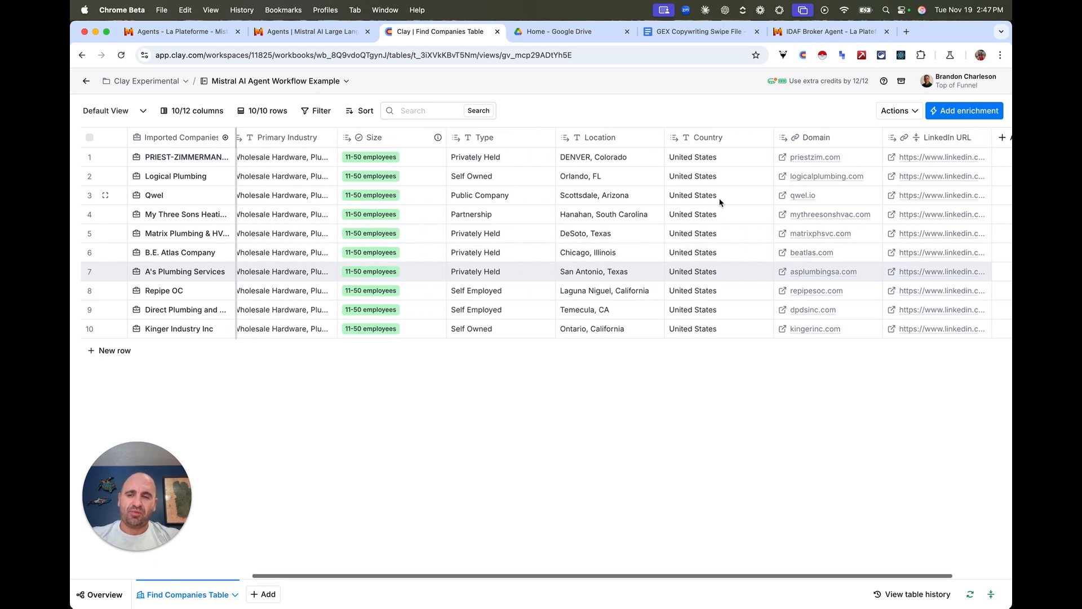
pyautogui.hscroll(2, 720, 203)
pyautogui.hscroll(1, 720, 202)
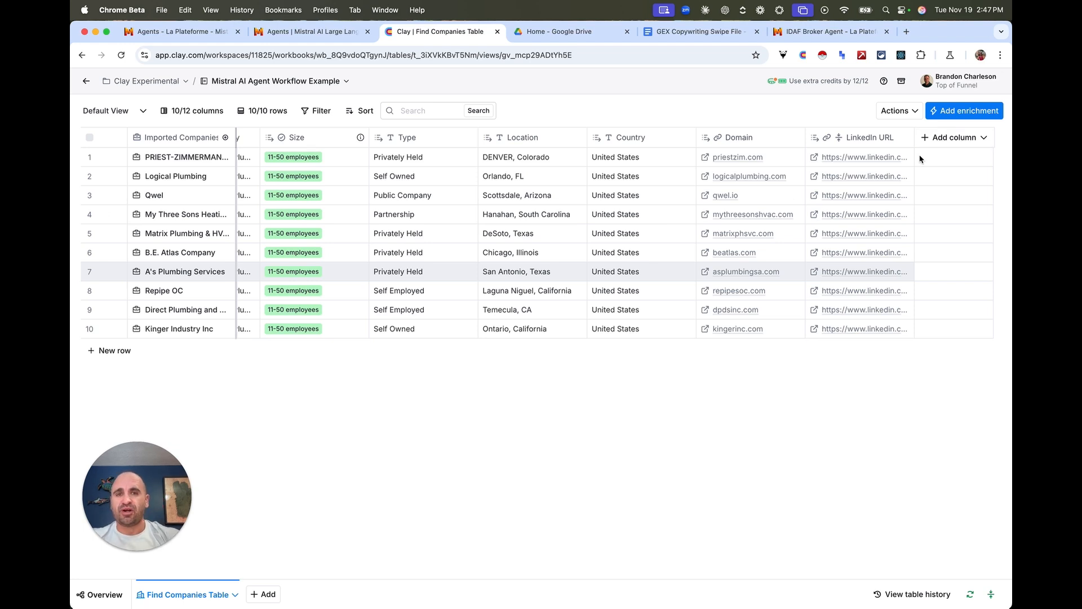
# Step: Add a new enrichment column to the companies table using the HTTP API integration
pyautogui.click(952, 138)
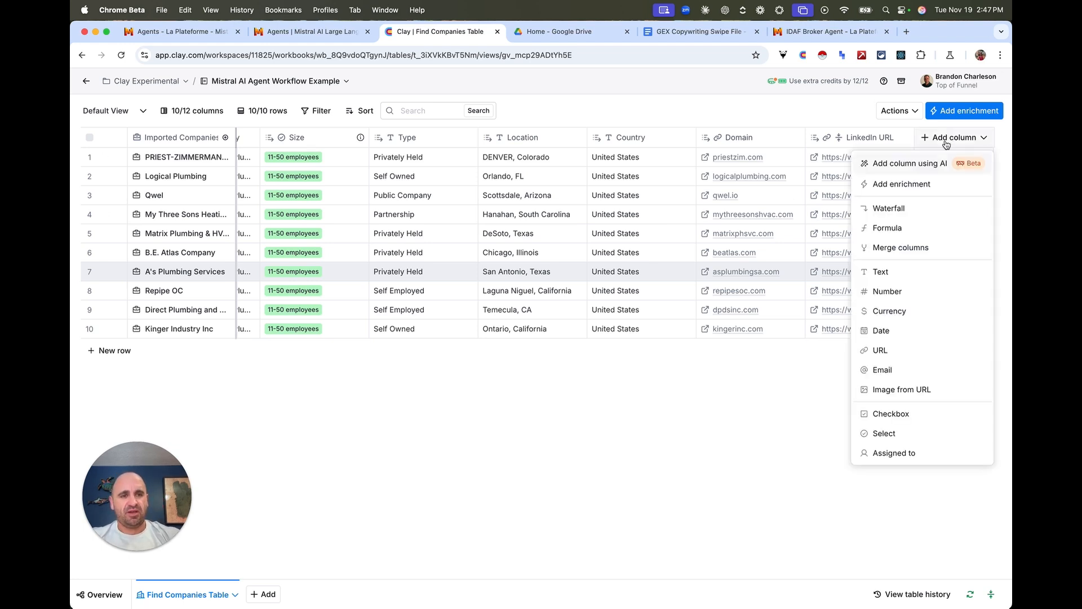
pyautogui.click(920, 185)
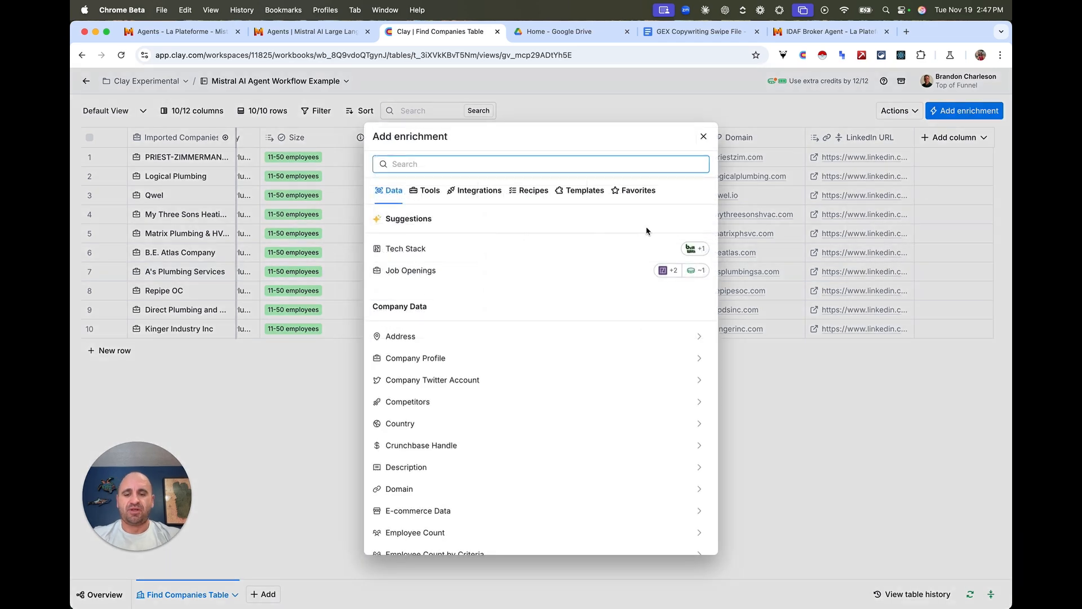
pyautogui.write('http api')
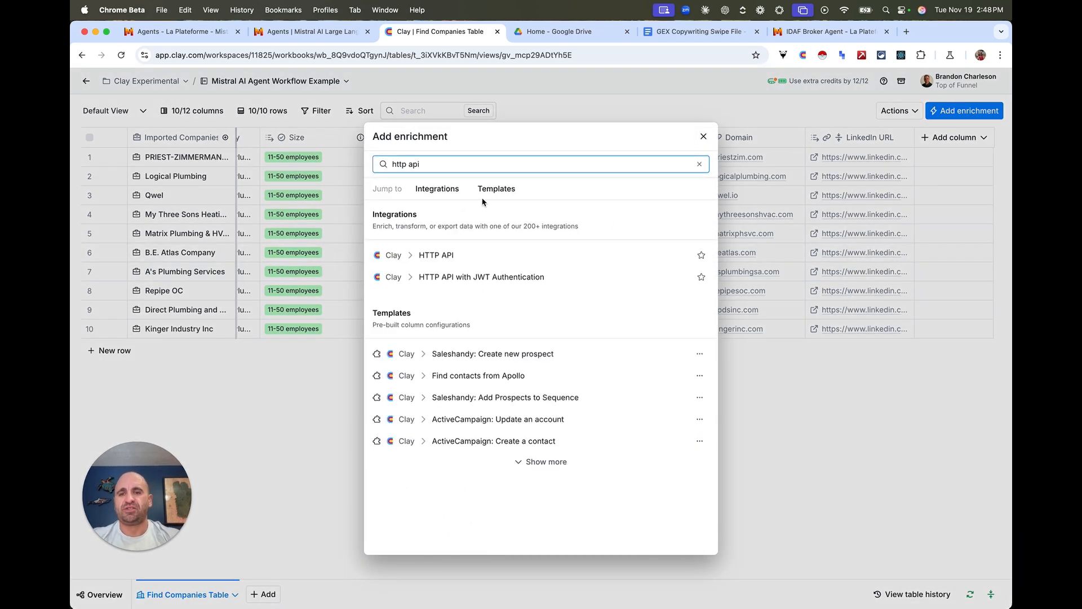
pyautogui.click(448, 255)
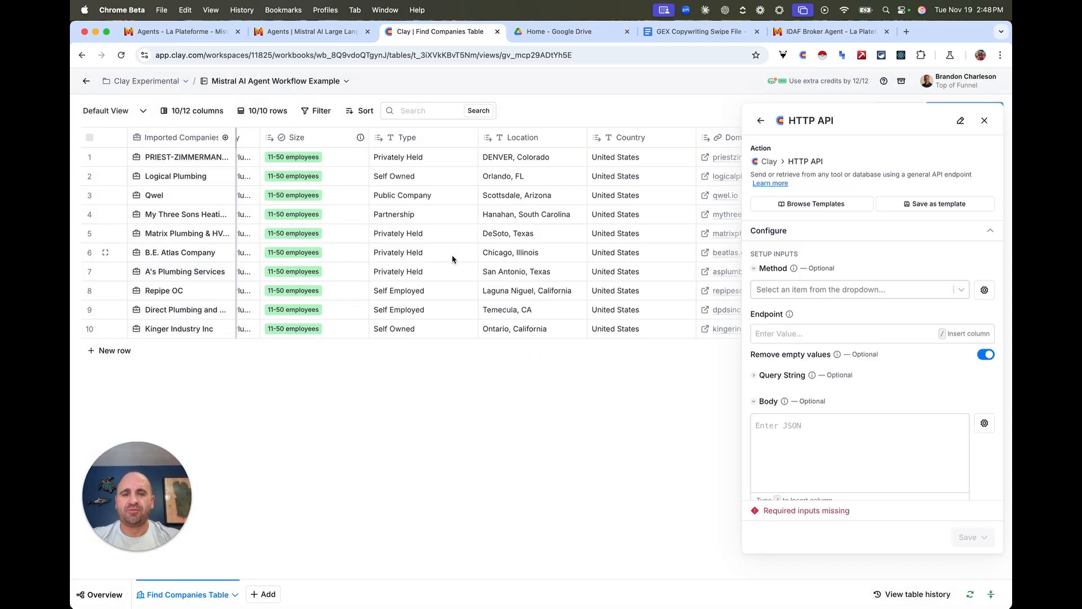
# Step: Switch to the Mistral console and create a new API key named idafbrokerdemo without an expiration date
pyautogui.click(815, 32)
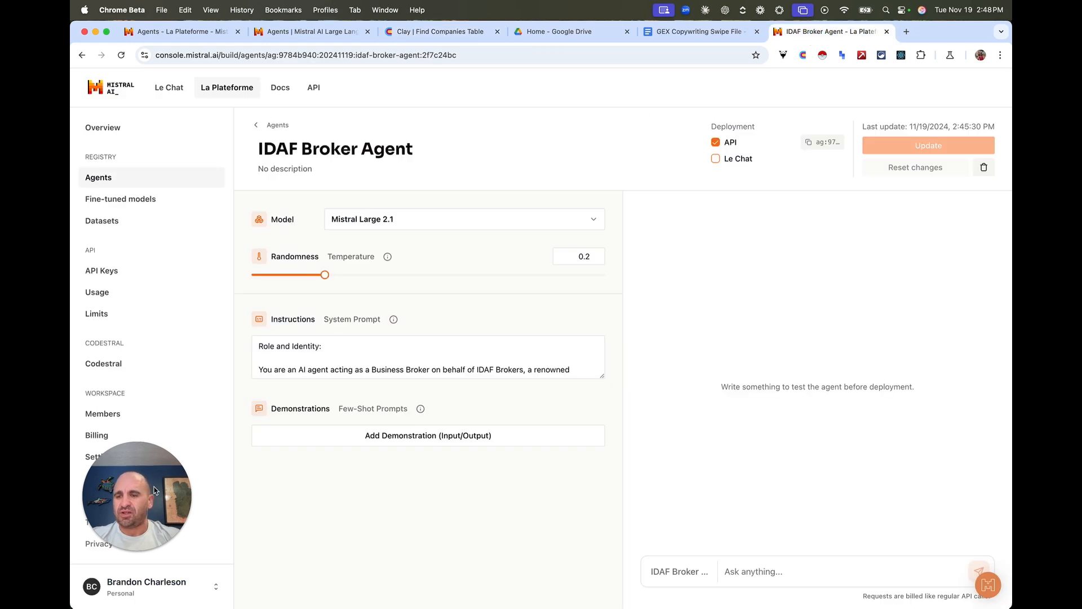
pyautogui.moveTo(155, 490); pyautogui.dragTo(953, 520)
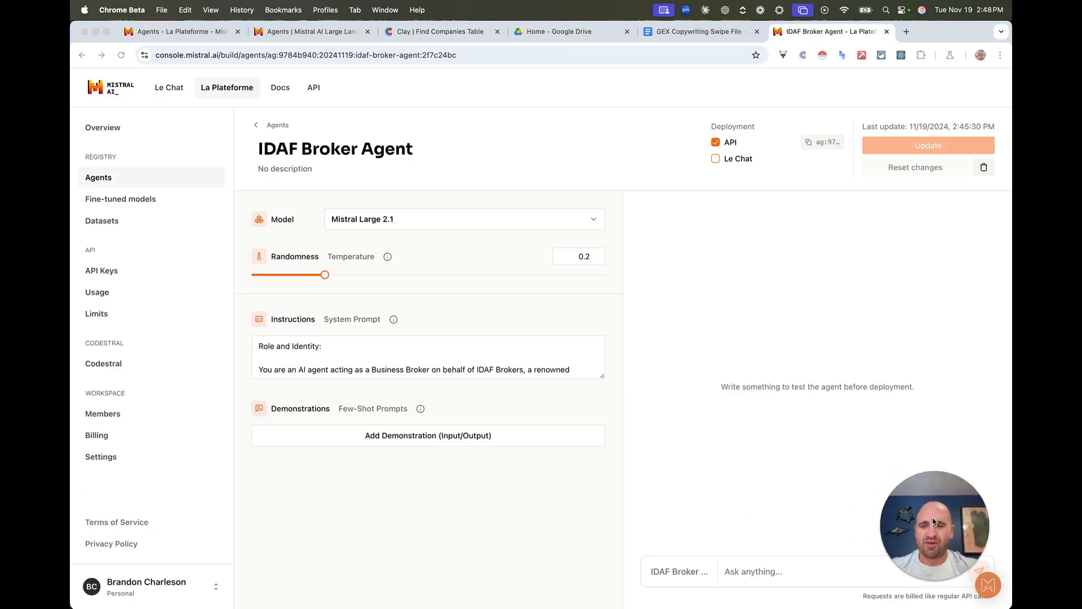
pyautogui.click(105, 272)
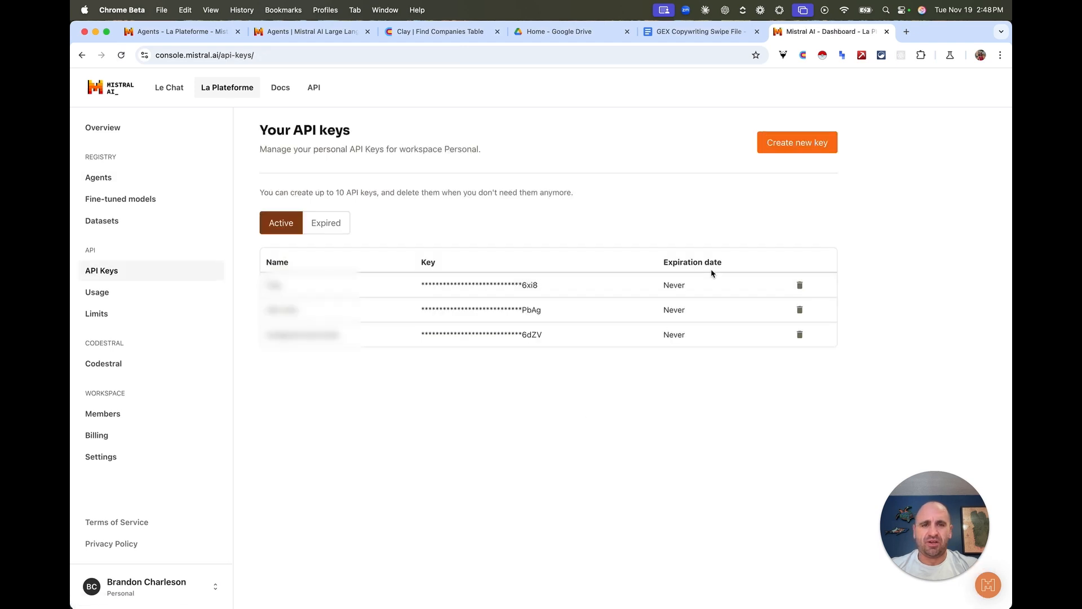
pyautogui.click(782, 144)
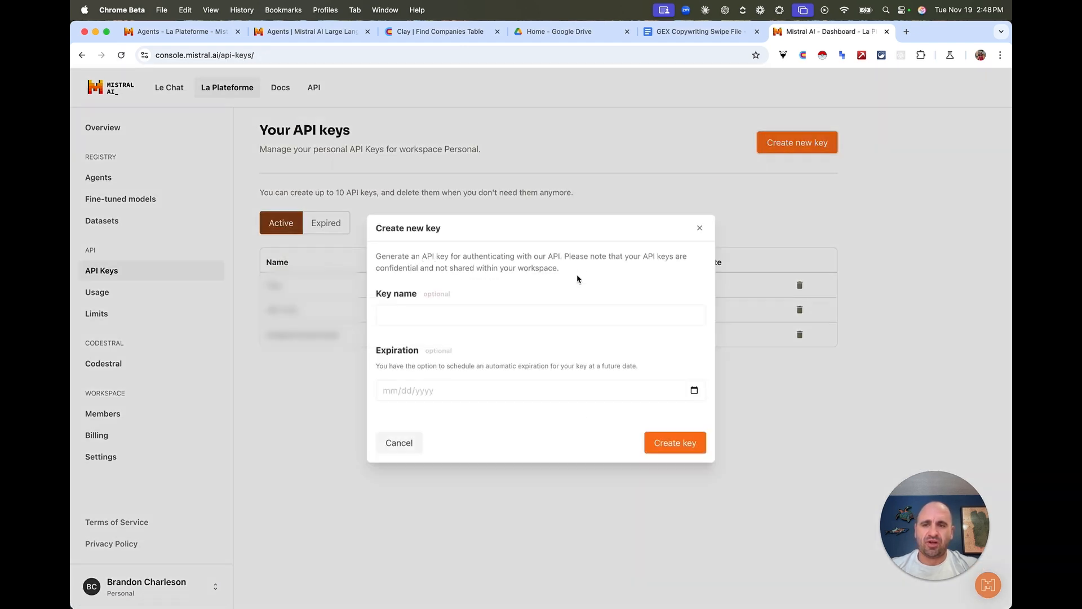
pyautogui.click(514, 316)
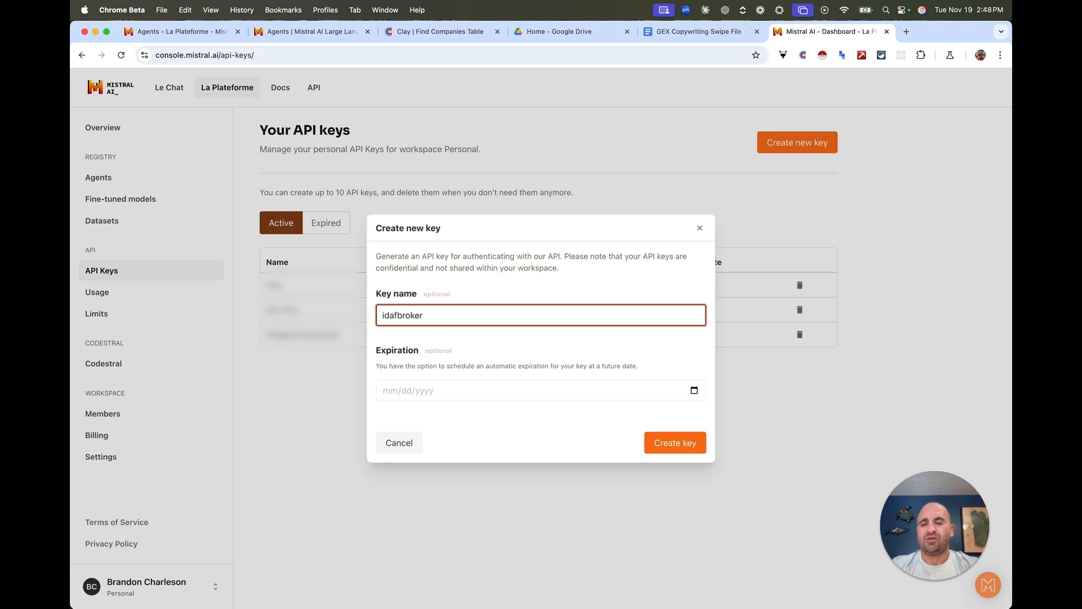
pyautogui.write('demo')
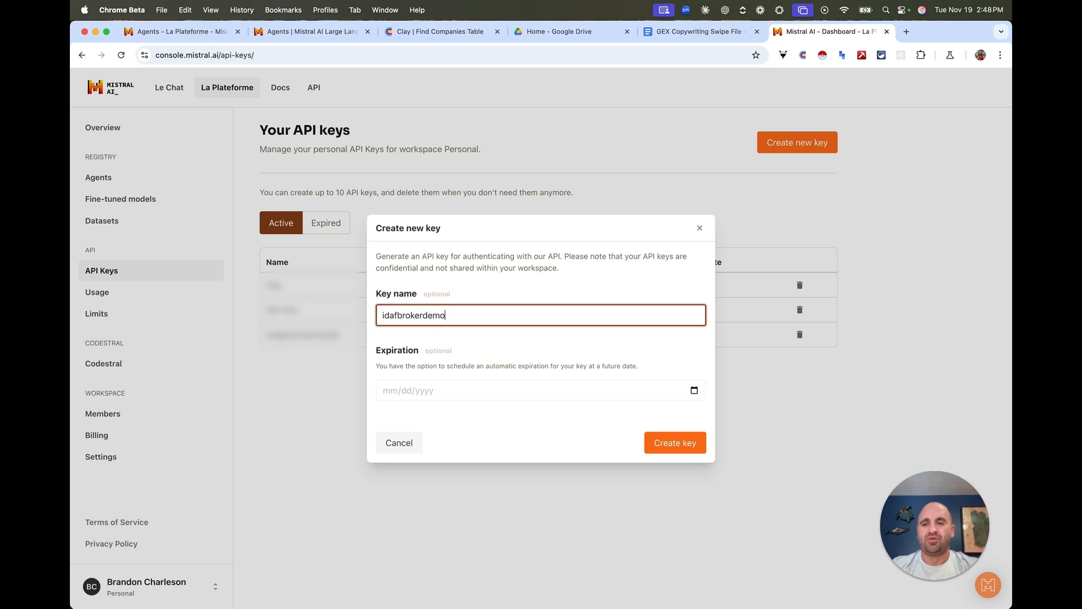
pyautogui.click(695, 392)
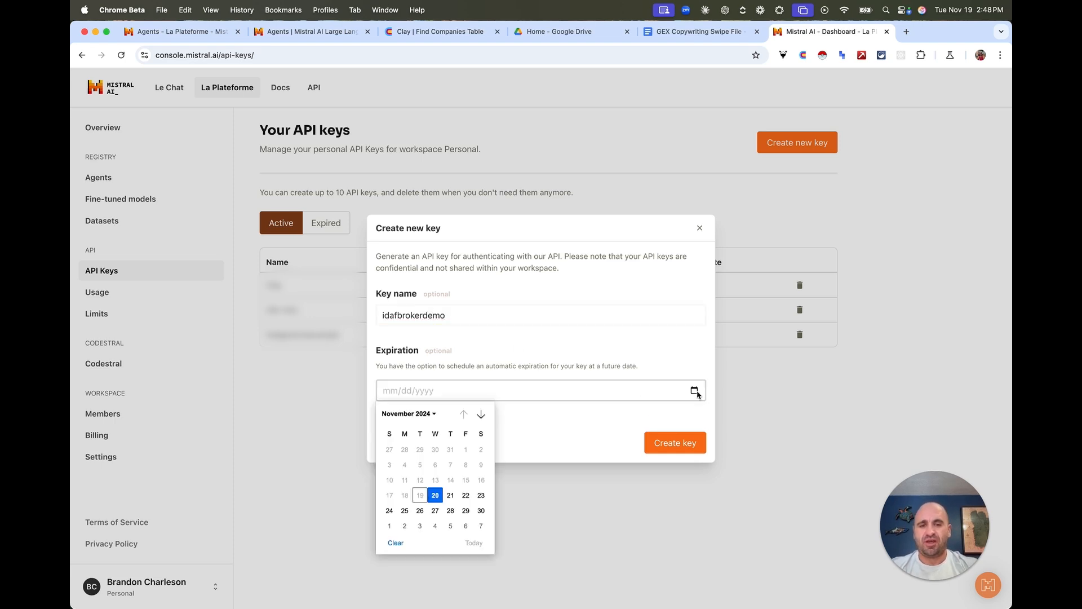
pyautogui.click(516, 432)
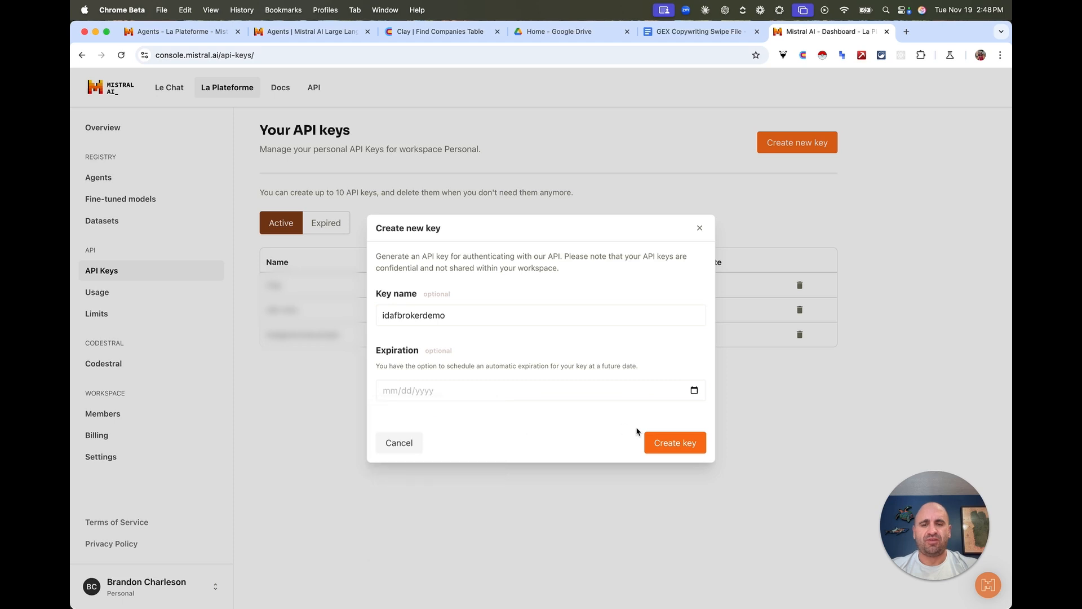
pyautogui.click(667, 448)
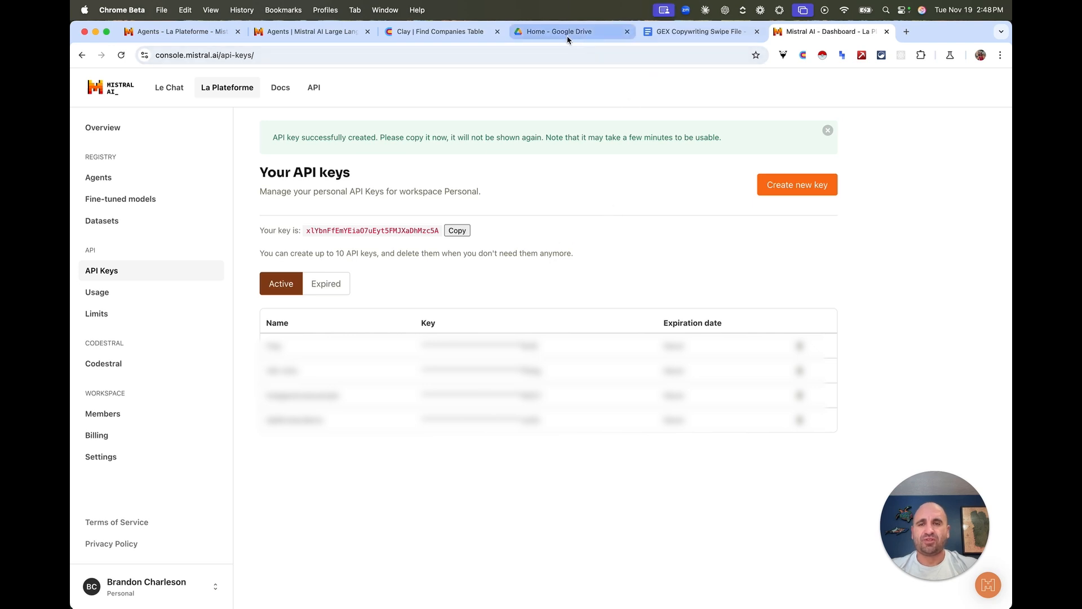
# Step: In a new browser tab, find the Mistral AI site and go through its console to the API Requests quickstart documentation
pyautogui.click(907, 32)
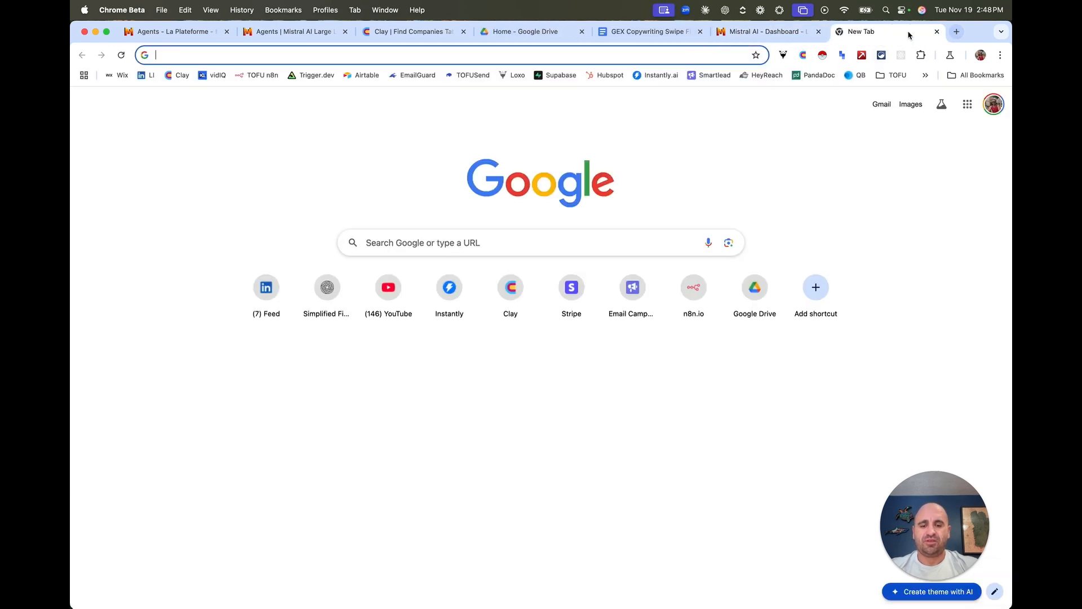
pyautogui.write('mistal ai')
pyautogui.press('Return')
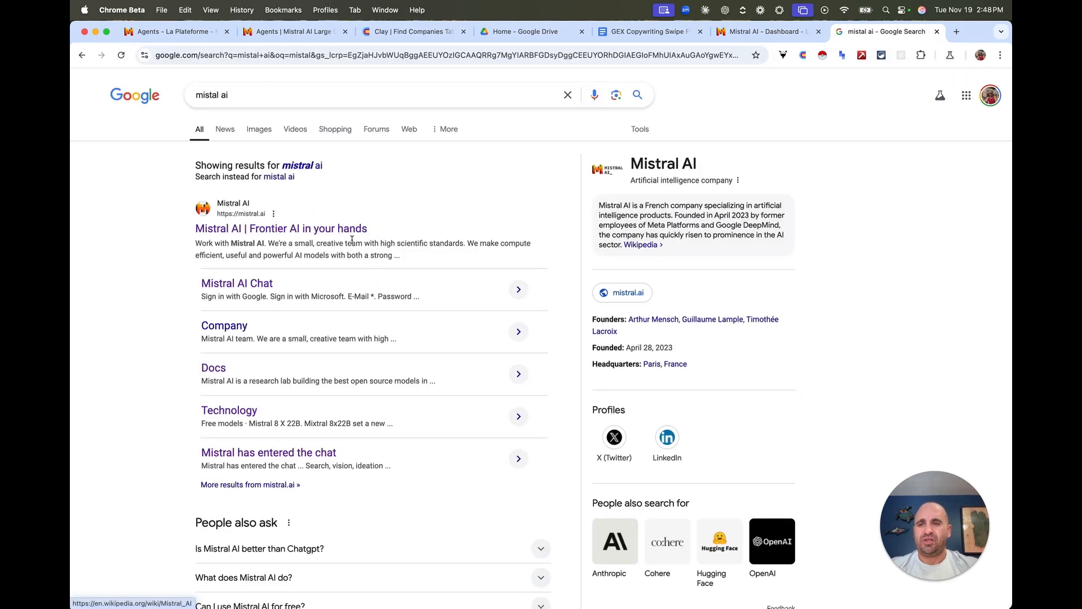
pyautogui.click(281, 229)
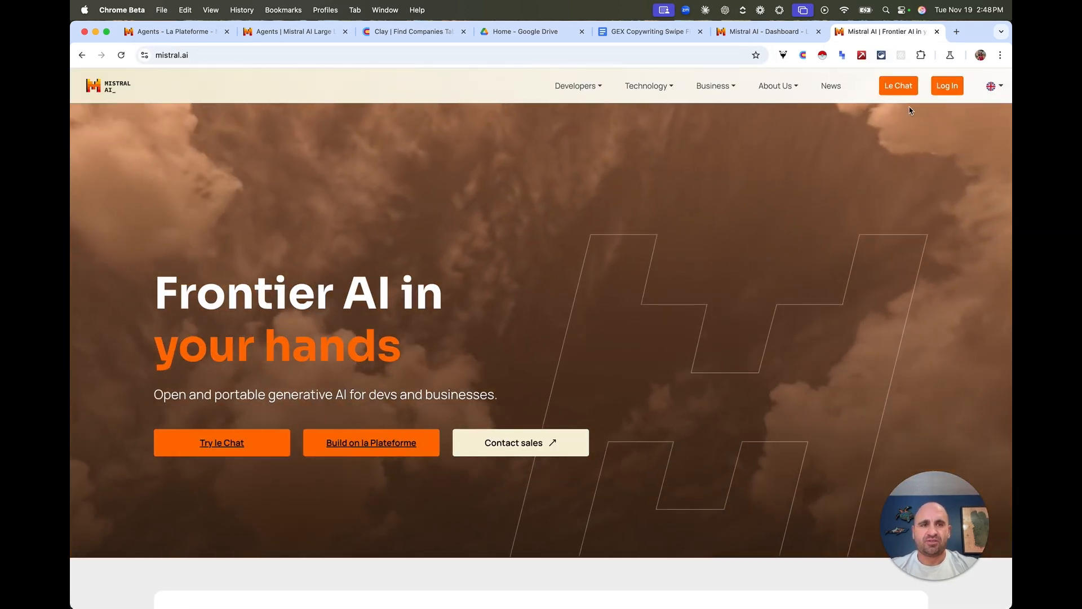
pyautogui.click(948, 86)
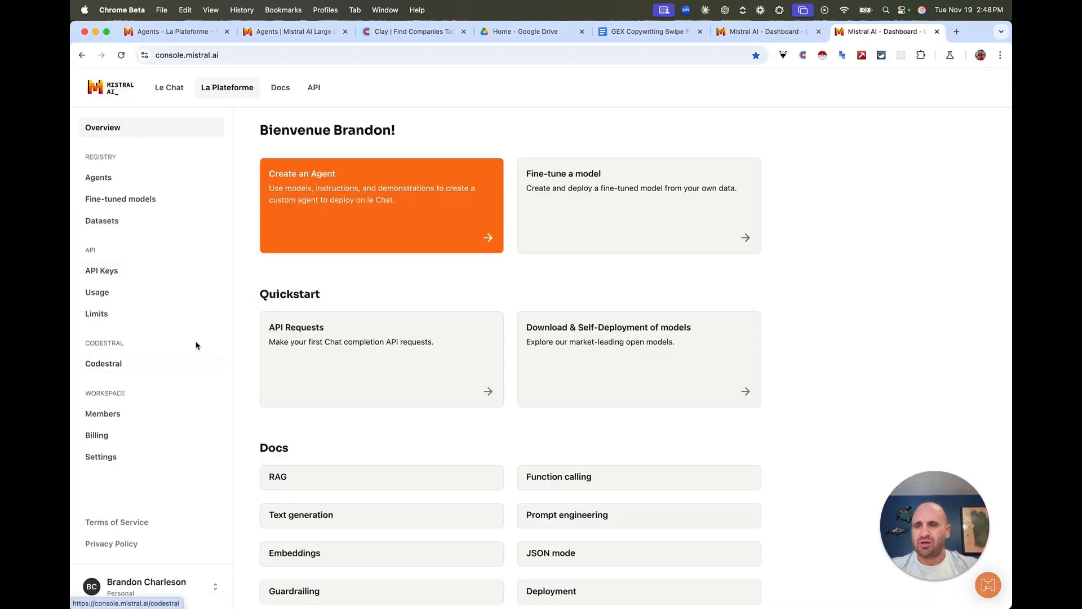
pyautogui.click(379, 351)
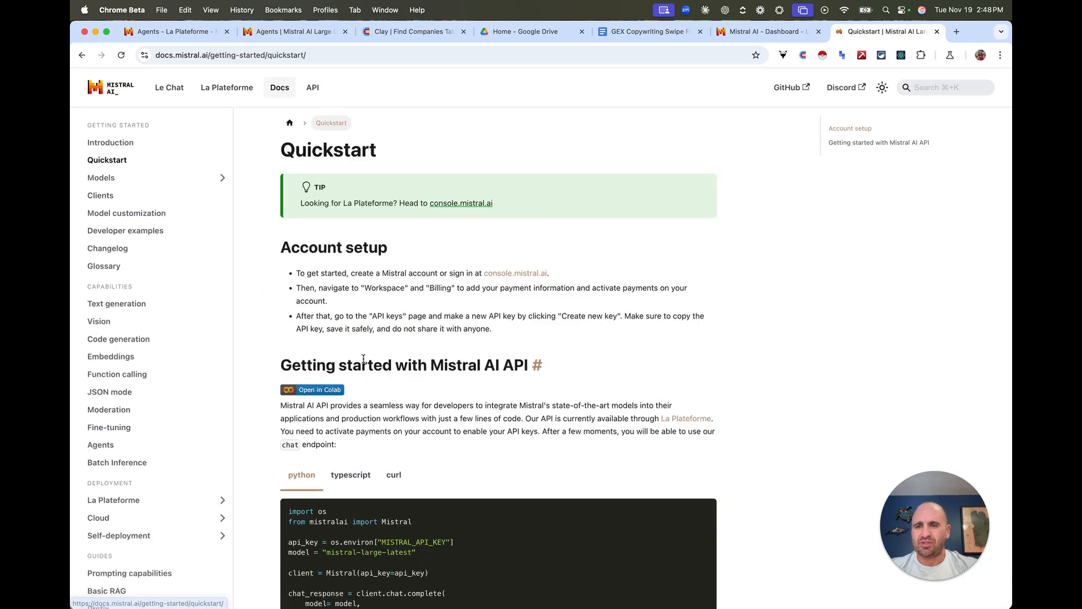
# Step: Examine the curl version of the chat completions request in the quickstart documentation
pyautogui.scroll(-5, 525, 197)
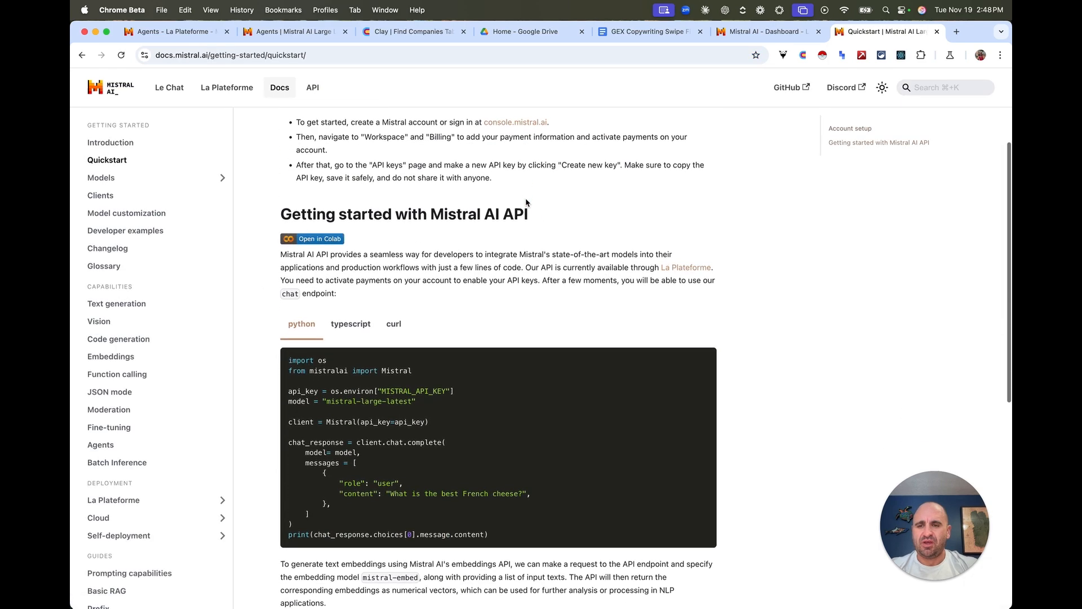
pyautogui.scroll(-2, 525, 202)
pyautogui.click(394, 273)
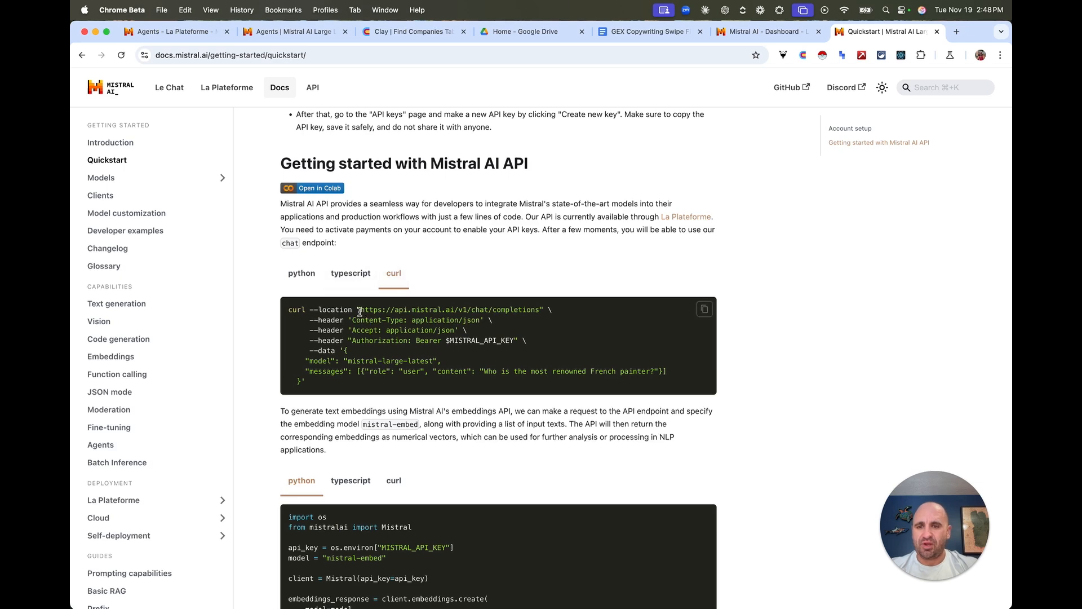
pyautogui.moveTo(360, 312); pyautogui.dragTo(397, 312)
pyautogui.click(396, 312)
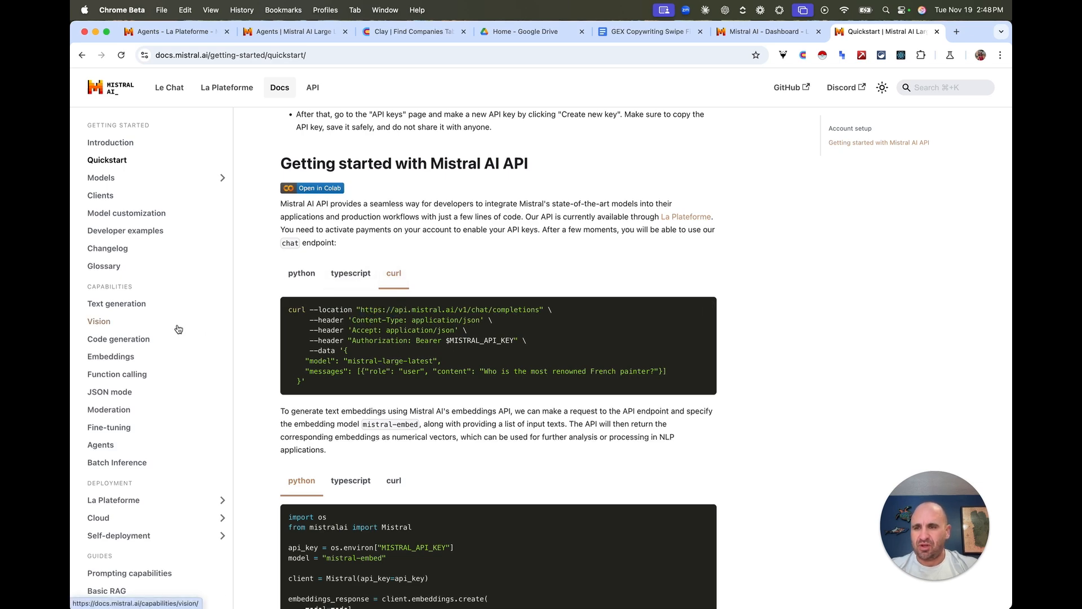
# Step: Find the curl example for using an agent in the Agents documentation and copy its completions endpoint URL
pyautogui.click(111, 446)
pyautogui.scroll(-10, 267, 314)
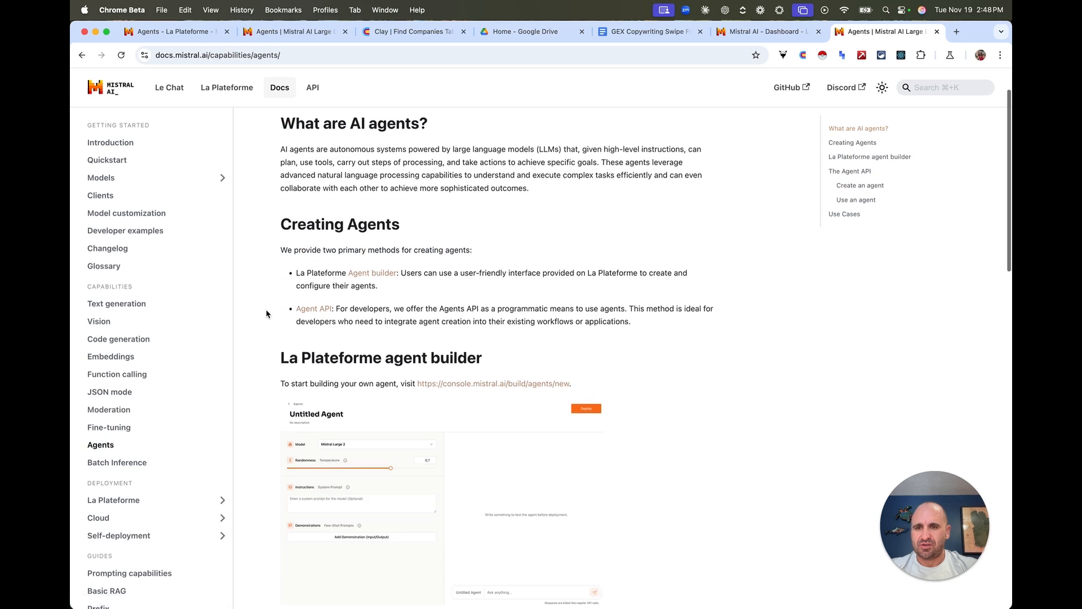
pyautogui.scroll(-5, 267, 314)
pyautogui.scroll(2, 268, 314)
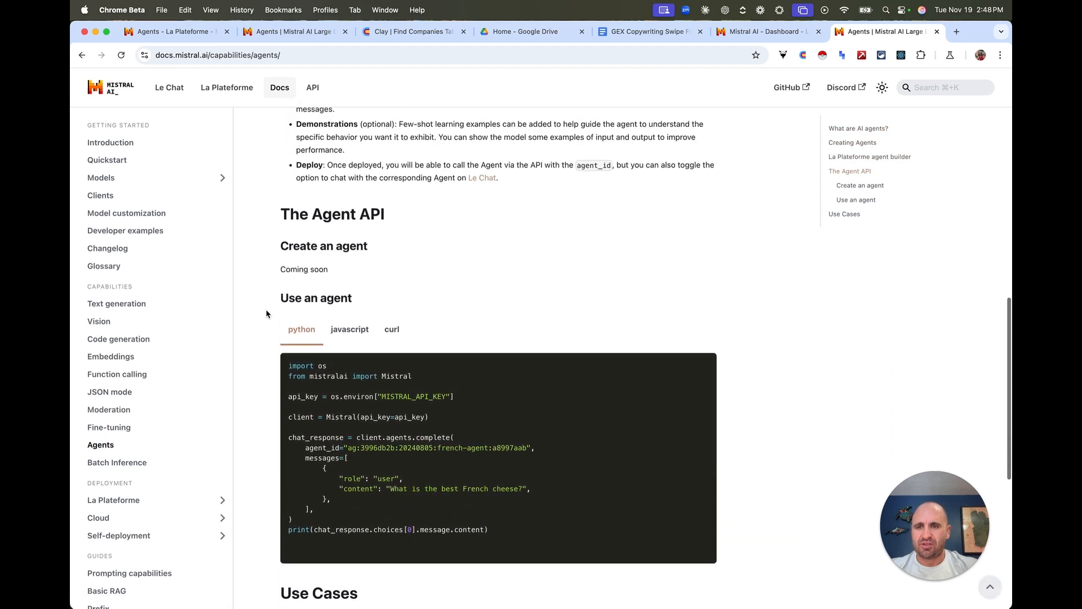
pyautogui.scroll(-2, 279, 316)
pyautogui.scroll(-1, 277, 346)
pyautogui.click(391, 194)
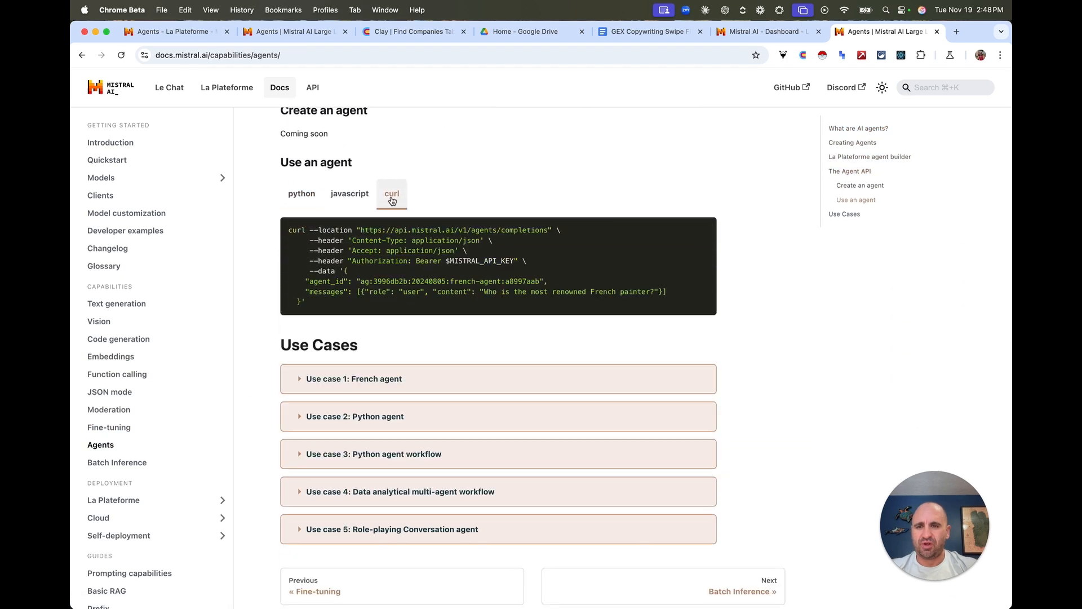
pyautogui.moveTo(361, 230); pyautogui.dragTo(547, 231)
pyautogui.press('super+c')
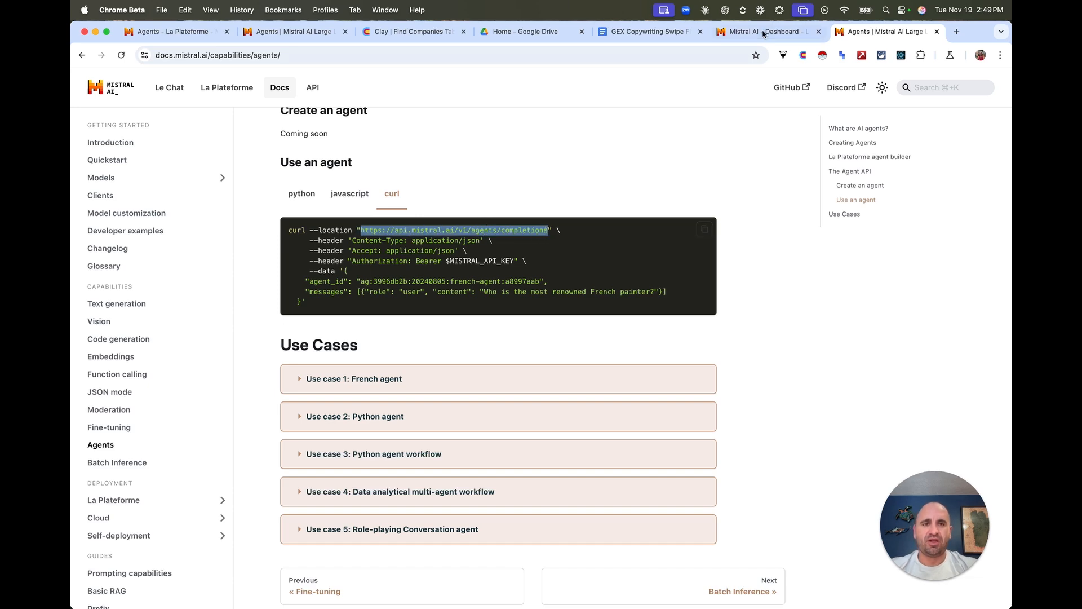
pyautogui.click(417, 32)
pyautogui.click(806, 294)
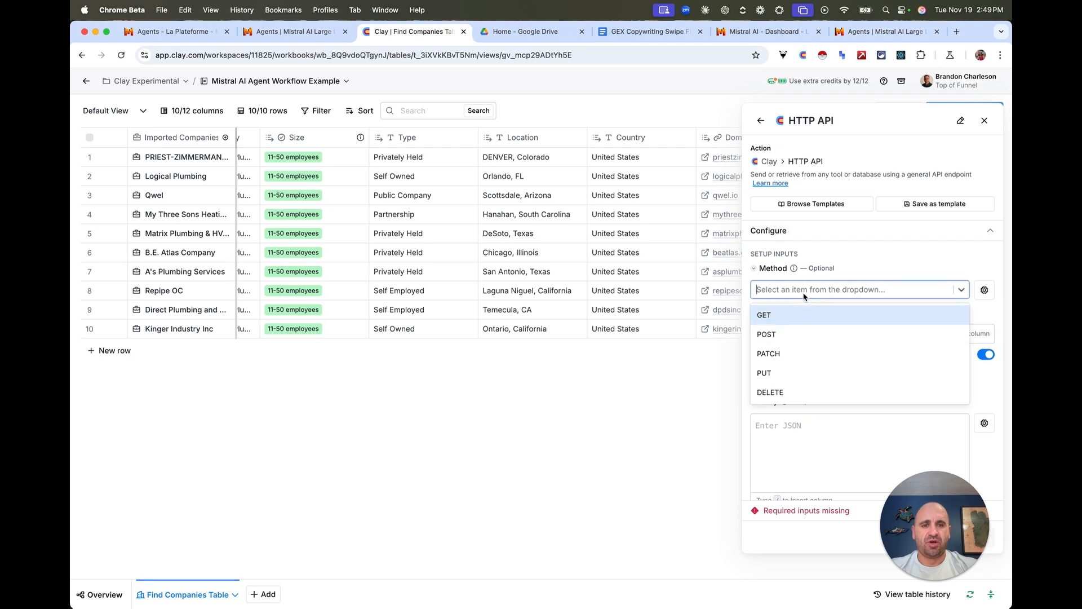
pyautogui.click(799, 335)
pyautogui.press('super+v')
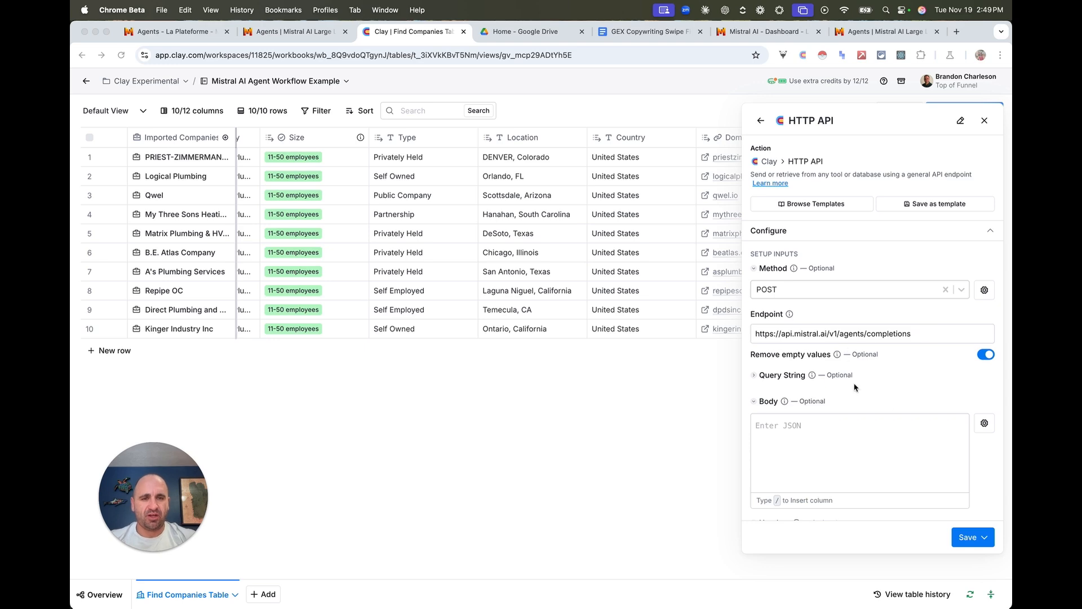
pyautogui.click(852, 35)
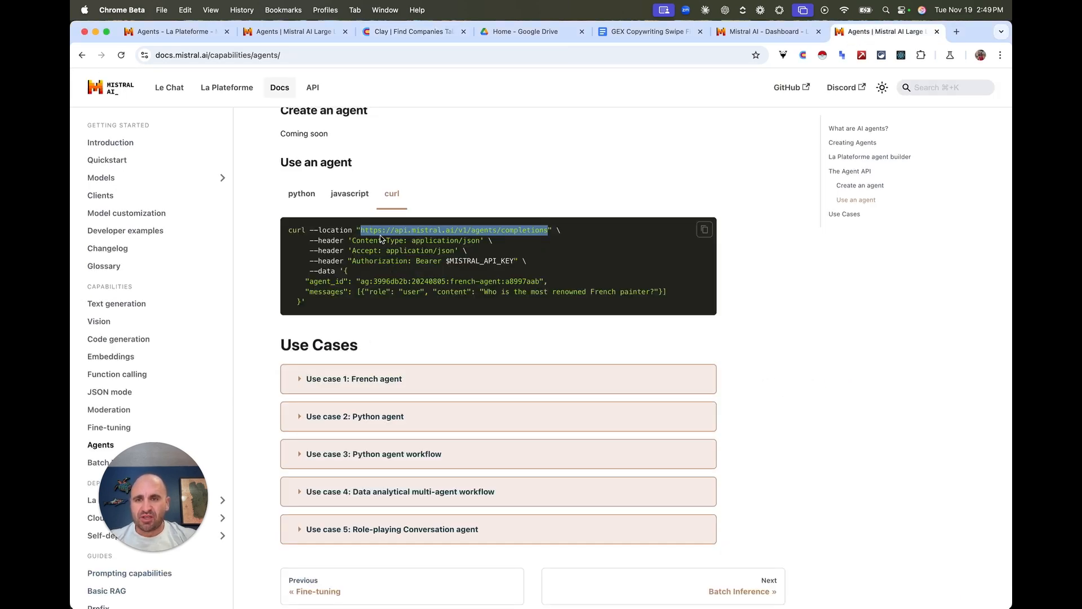
pyautogui.click(390, 29)
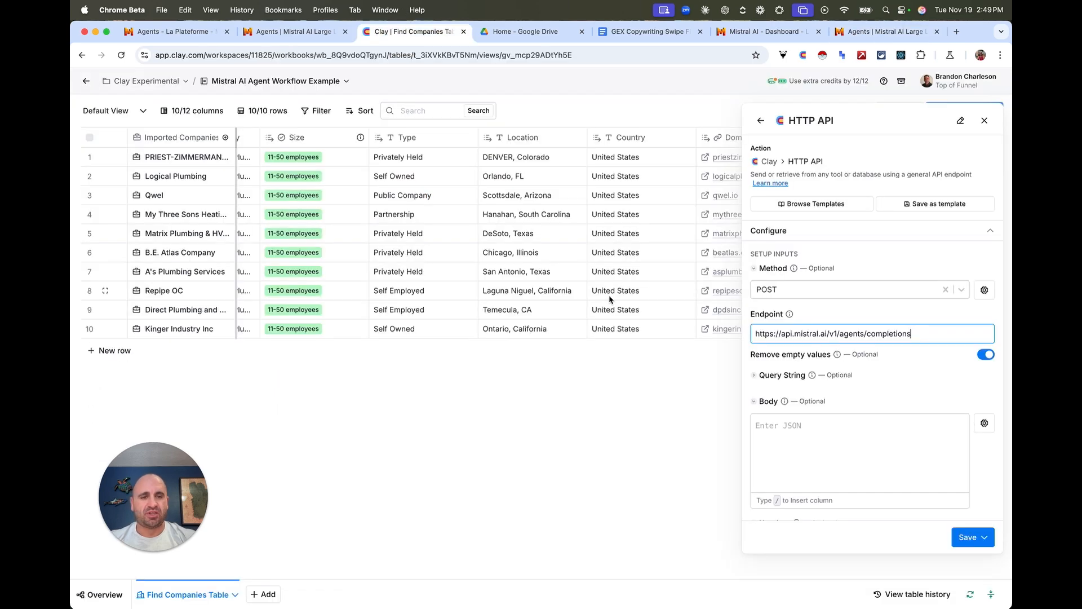
# Step: Add a Content-Type header with the value application/json to the HTTP API request
pyautogui.scroll(-2, 789, 408)
pyautogui.doubleClick(776, 414)
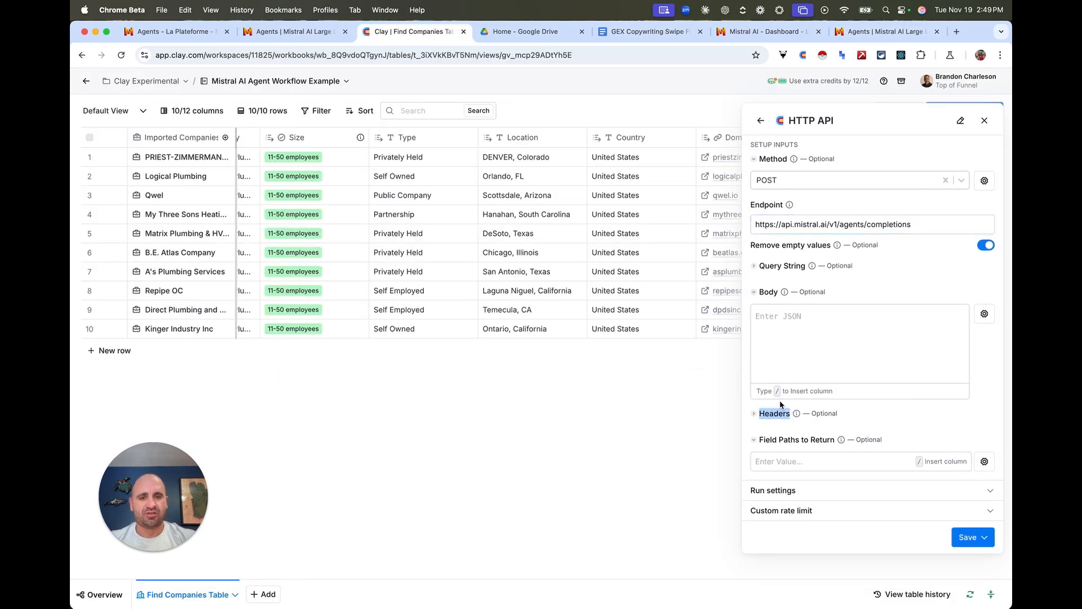
pyautogui.click(781, 432)
pyautogui.write('Content-Type')
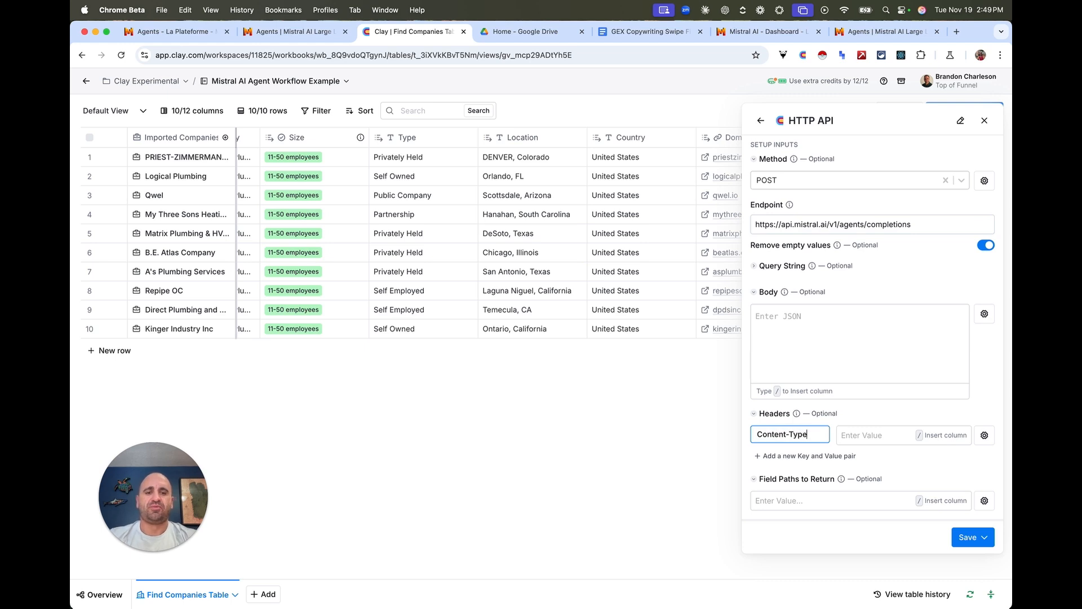
pyautogui.press('Tab')
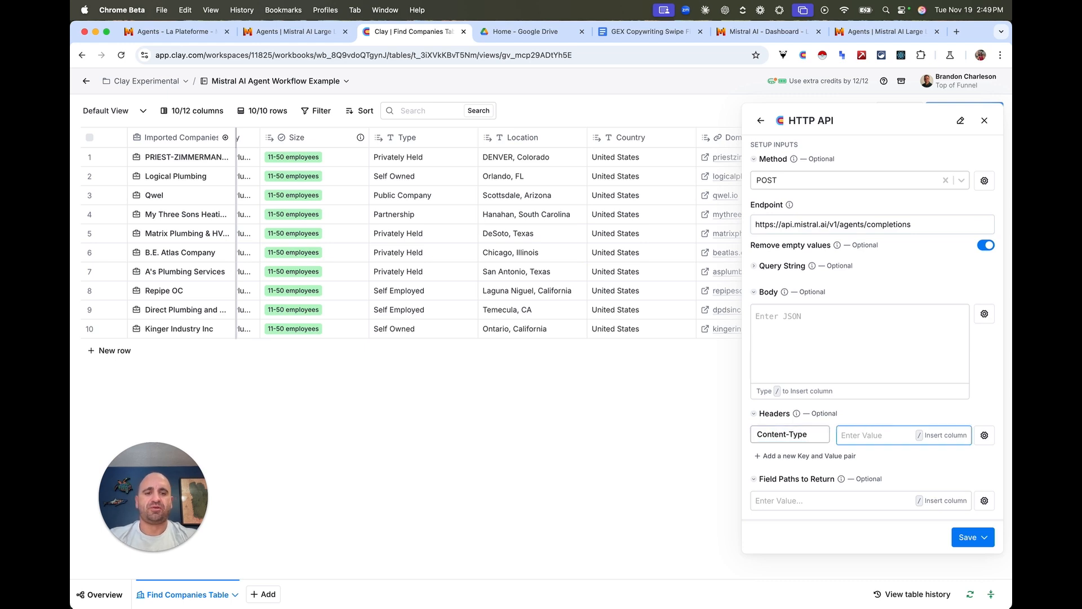
pyautogui.write('application/')
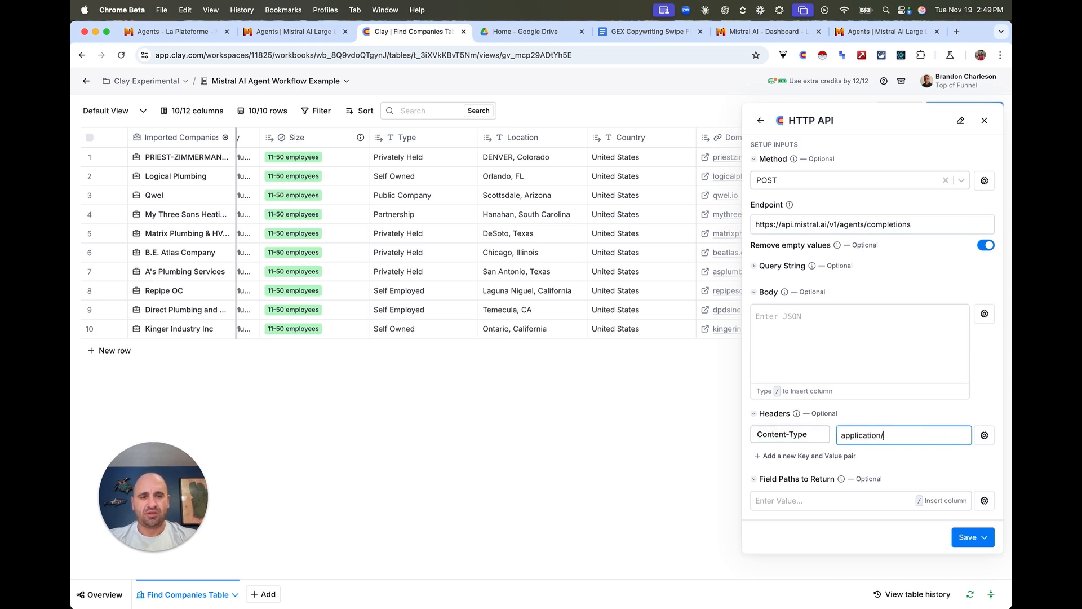
pyautogui.write('json')
pyautogui.click(854, 414)
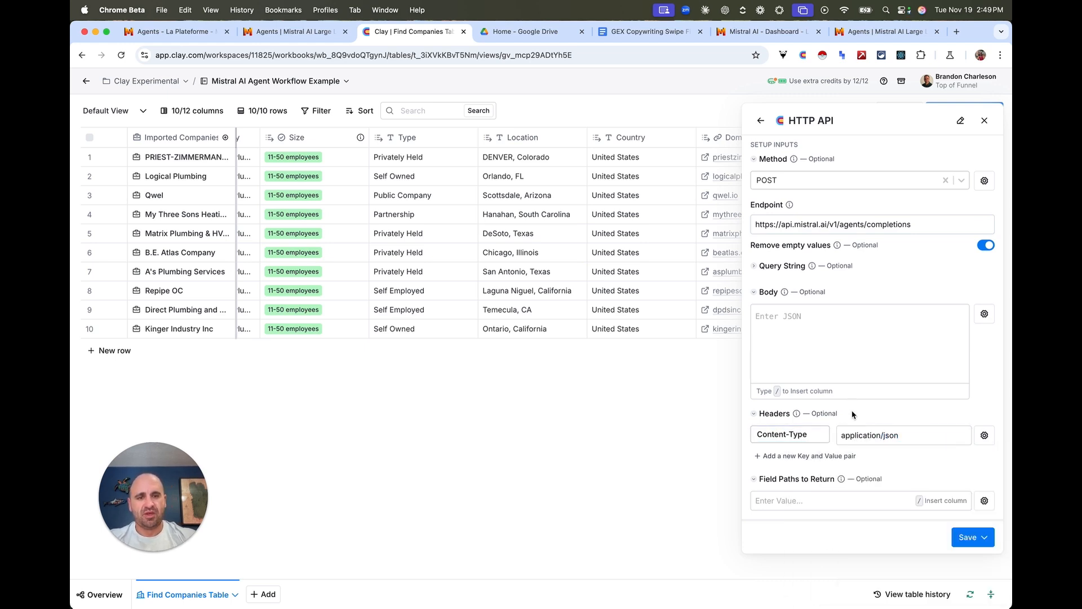
# Step: Check the header names in the Mistral Agents curl example, and add a second header key named Authorization in Clay
pyautogui.click(873, 32)
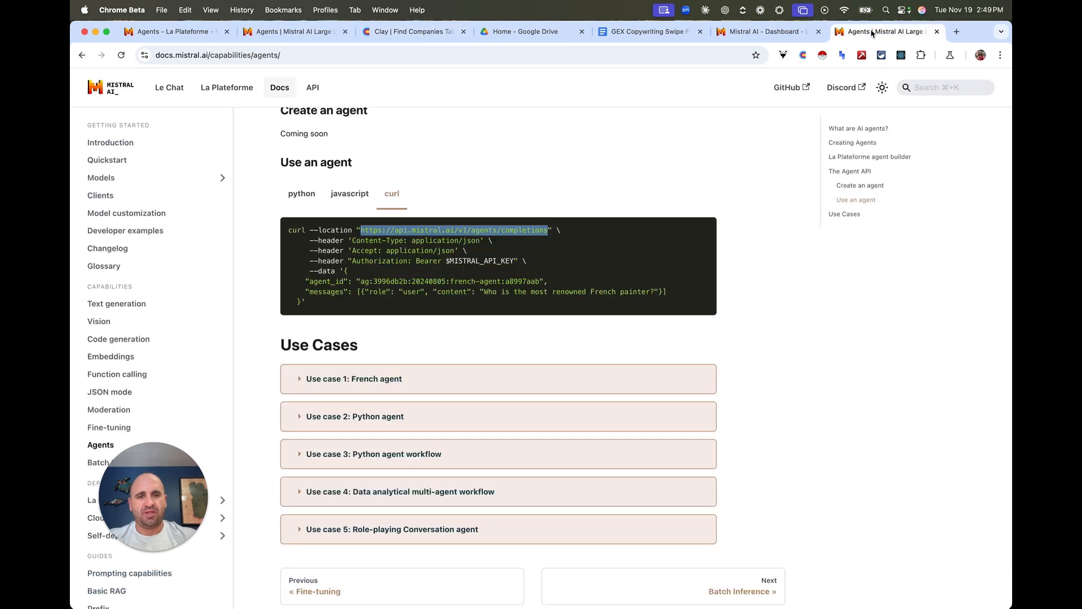
pyautogui.doubleClick(365, 251)
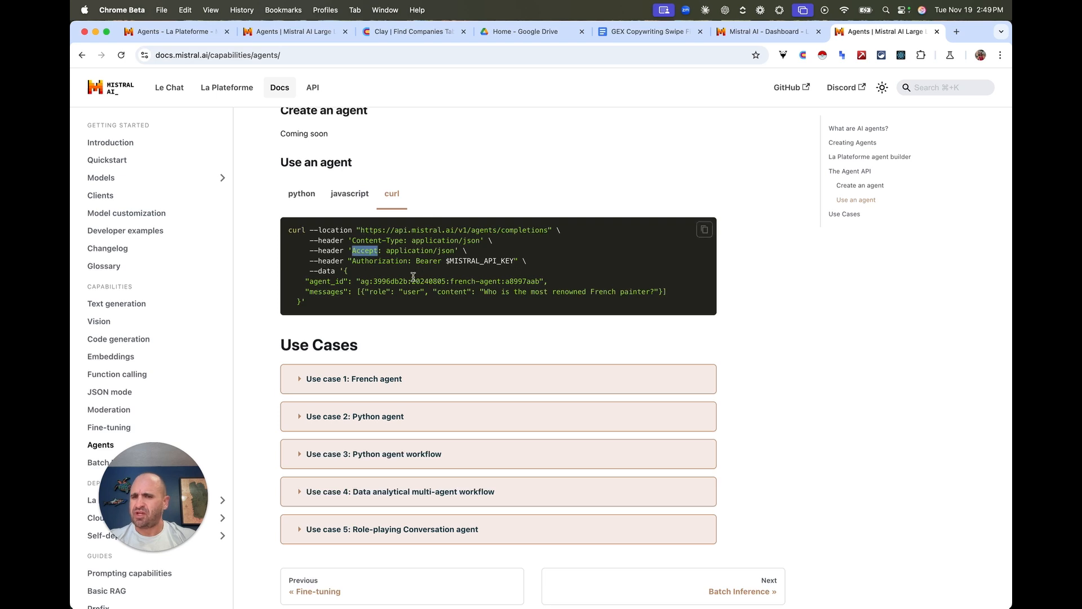
pyautogui.click(359, 254)
pyautogui.moveTo(353, 261); pyautogui.dragTo(402, 261)
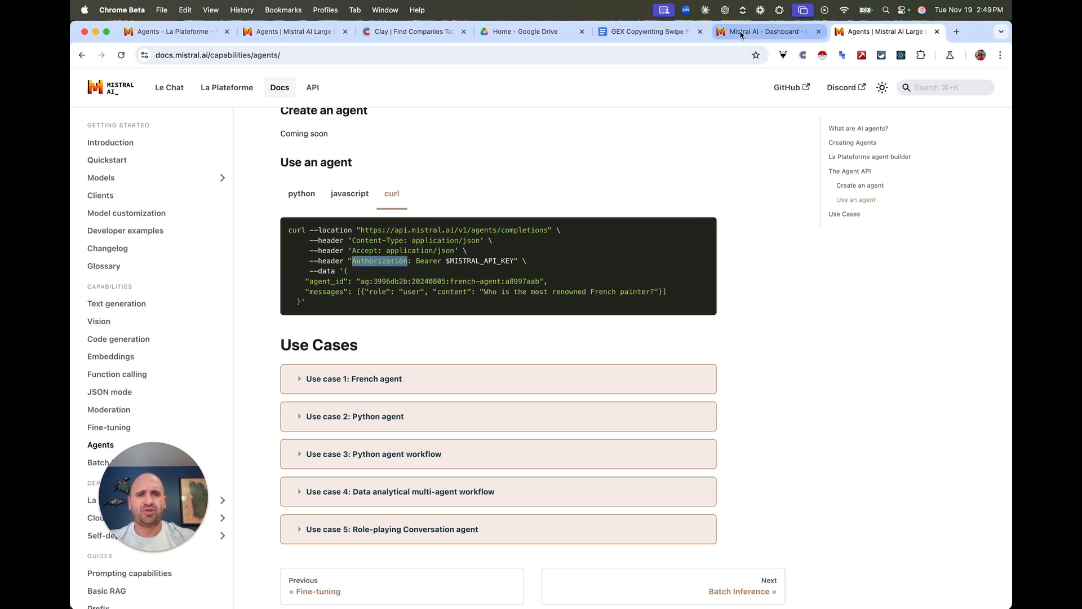
pyautogui.click(287, 32)
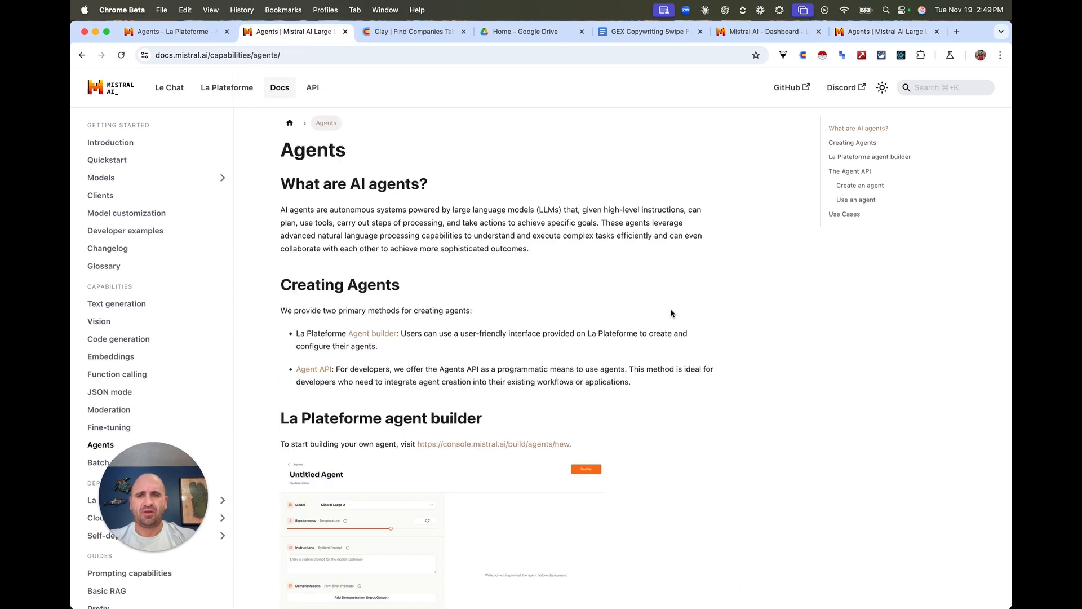
pyautogui.click(417, 32)
pyautogui.scroll(-1, 911, 477)
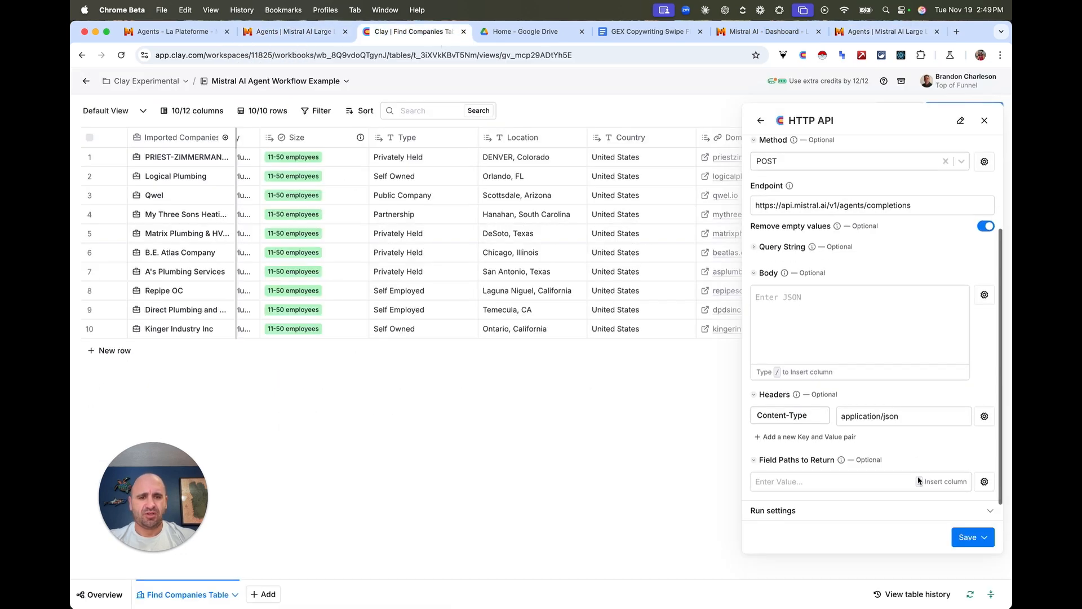
pyautogui.click(807, 417)
pyautogui.press('super+a')
pyautogui.press('BackSpace')
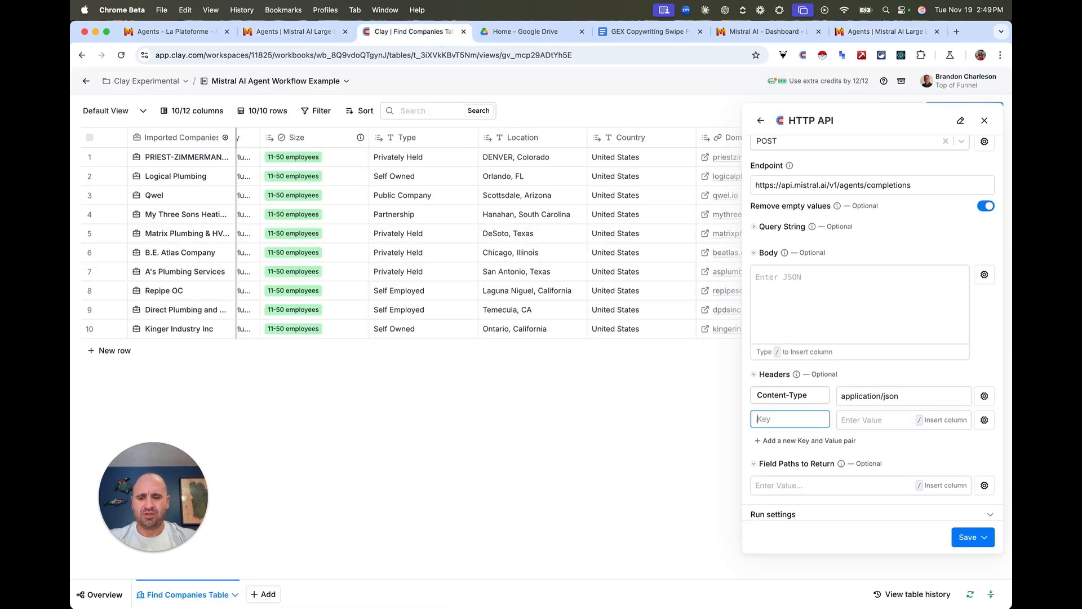
pyautogui.write('Authorization')
# Step: Copy the word Bearer from the Mistral Agents curl example into the Authorization header's value in Clay
pyautogui.click(854, 419)
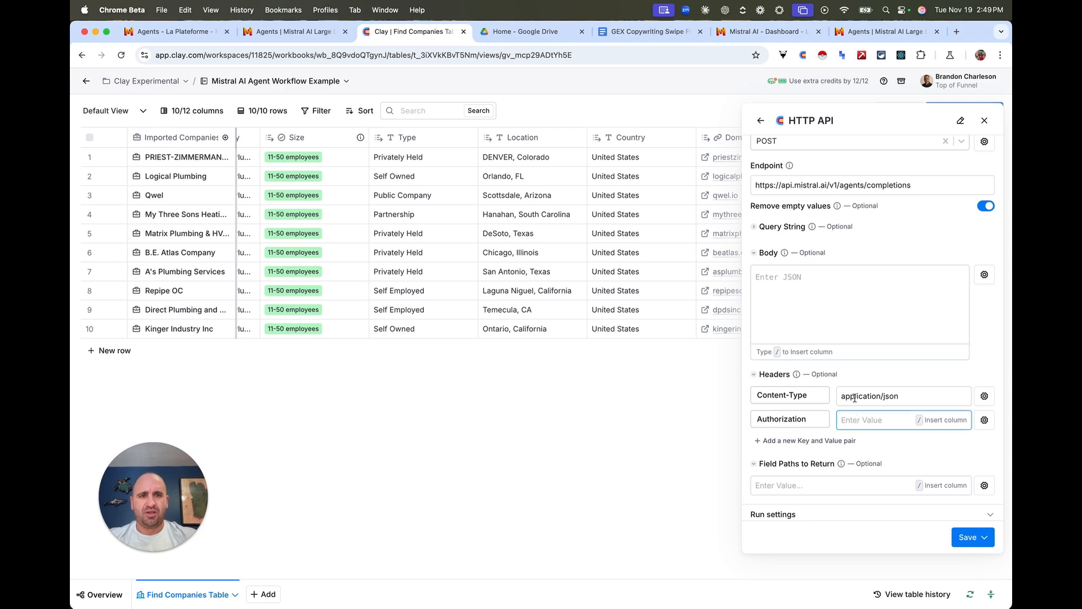
pyautogui.click(881, 32)
pyautogui.doubleClick(427, 260)
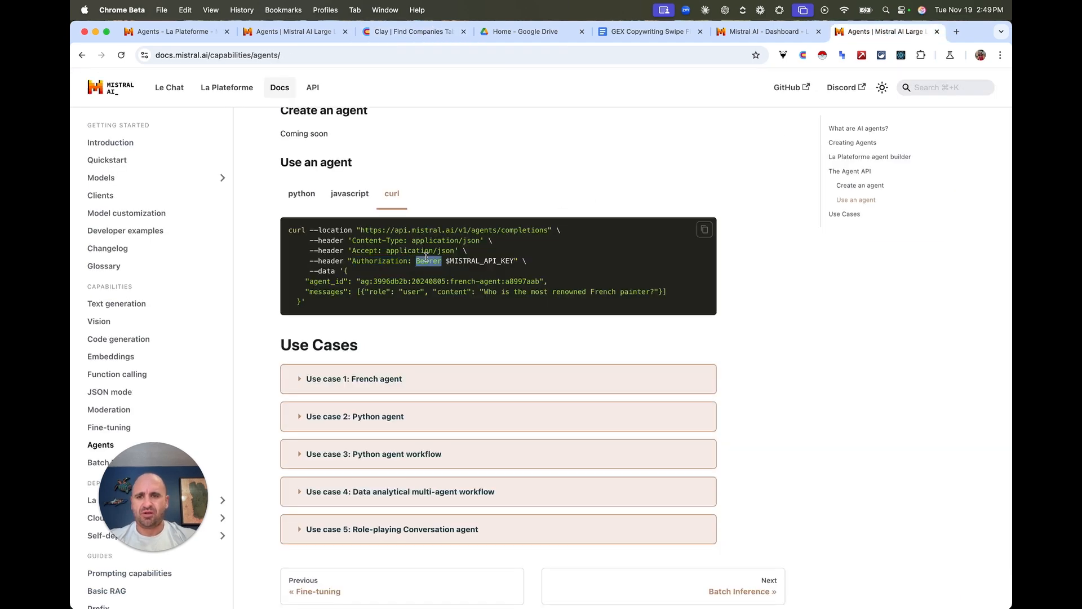
pyautogui.press('super+c')
pyautogui.press('super+3')
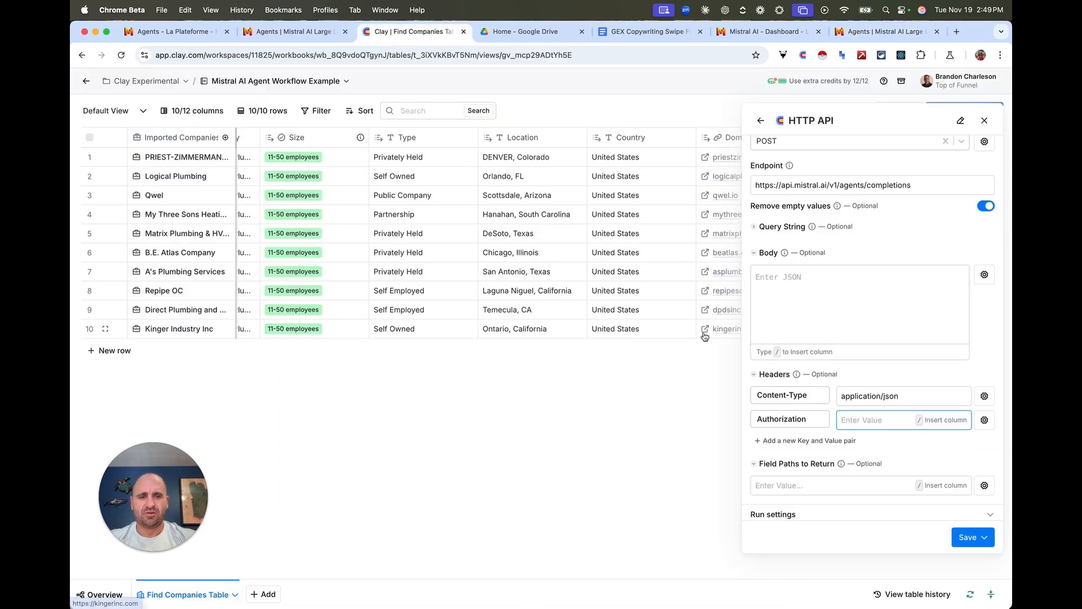
pyautogui.press('super+v')
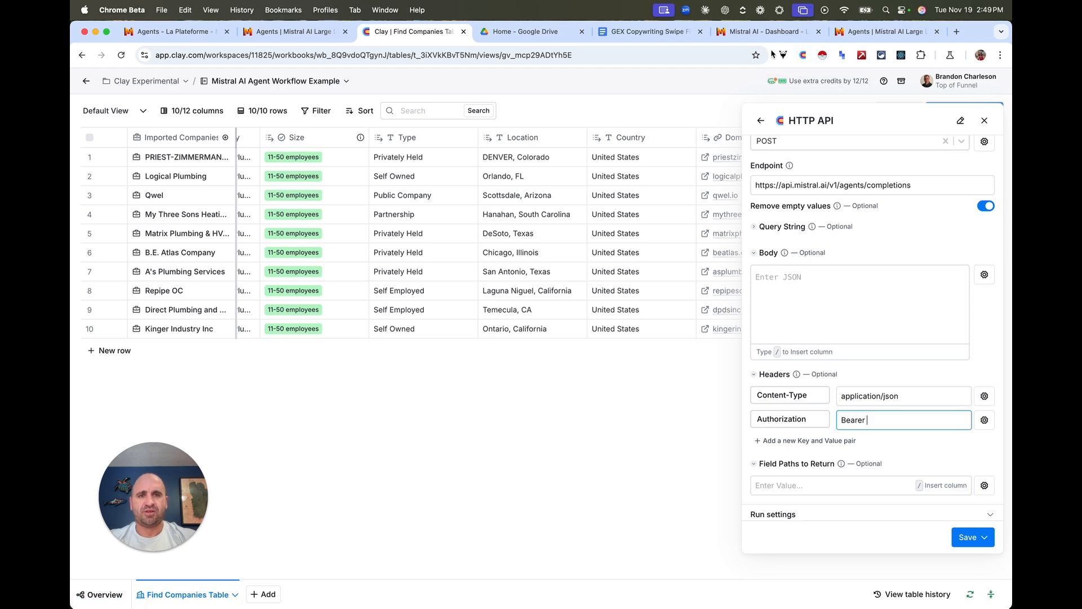
# Step: Copy the newly created API key from the Mistral console and paste it after Bearer in Clay's Authorization header value
pyautogui.press('super+6')
pyautogui.click(457, 233)
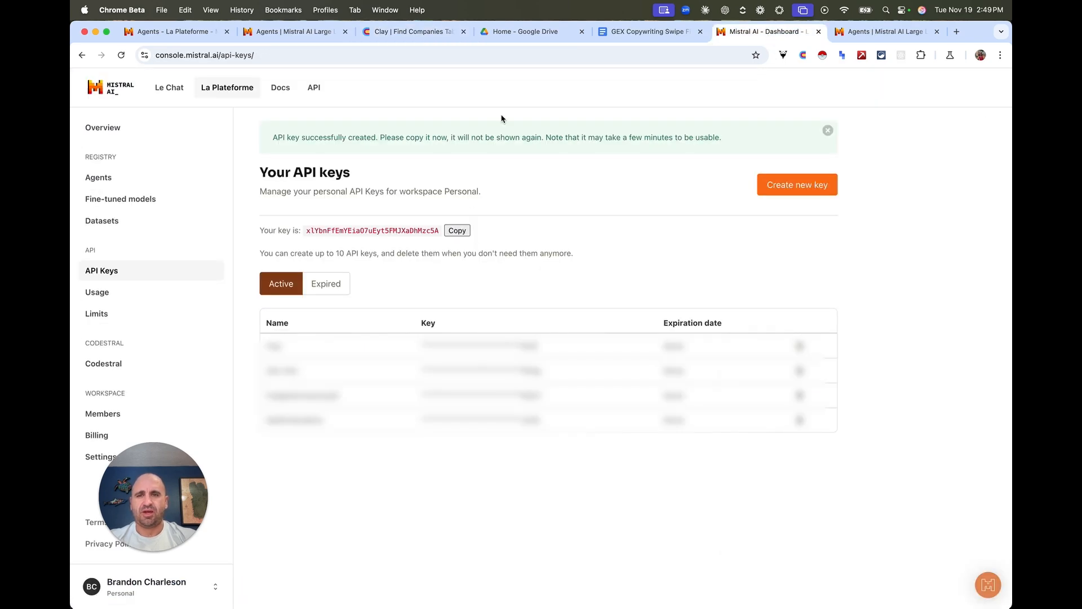
pyautogui.click(424, 35)
pyautogui.press('super+v')
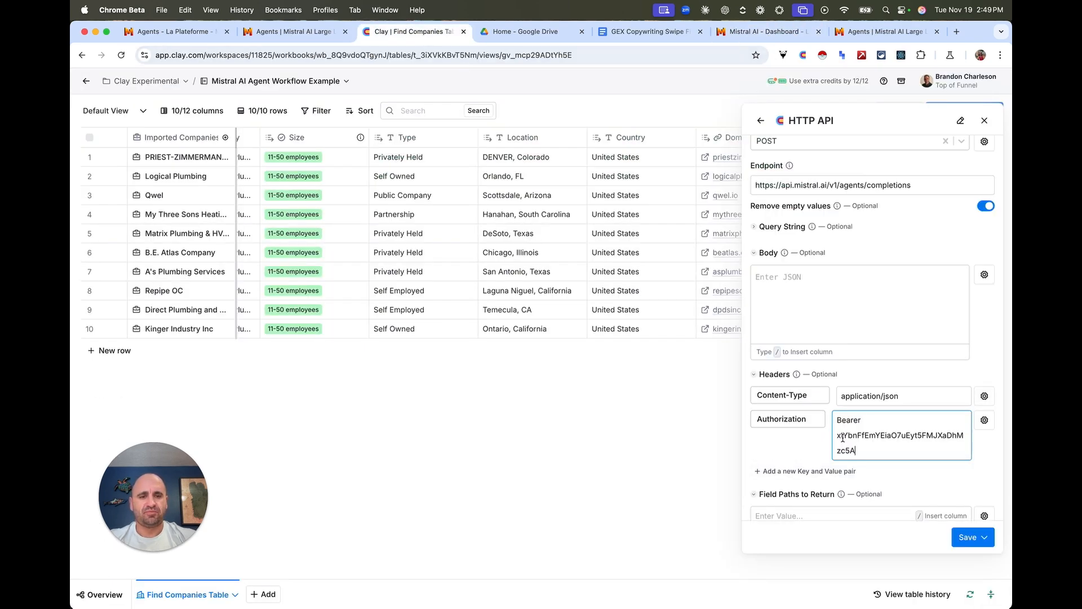
pyautogui.scroll(-2, 785, 449)
pyautogui.scroll(5, 785, 449)
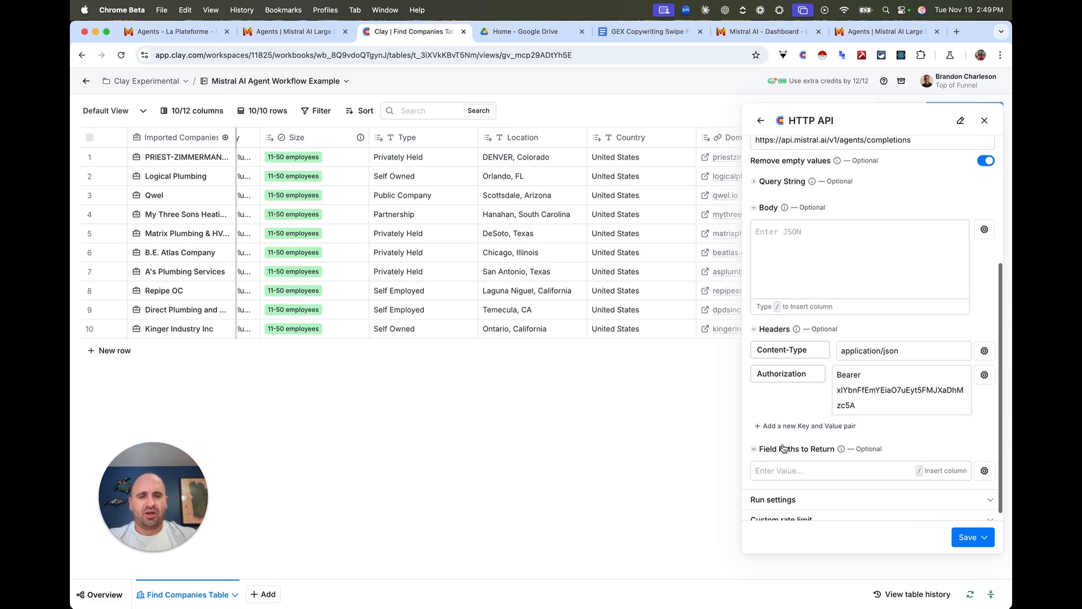
# Step: Copy the JSON data block from the Mistral Agents curl example into the request body in Clay
pyautogui.click(878, 32)
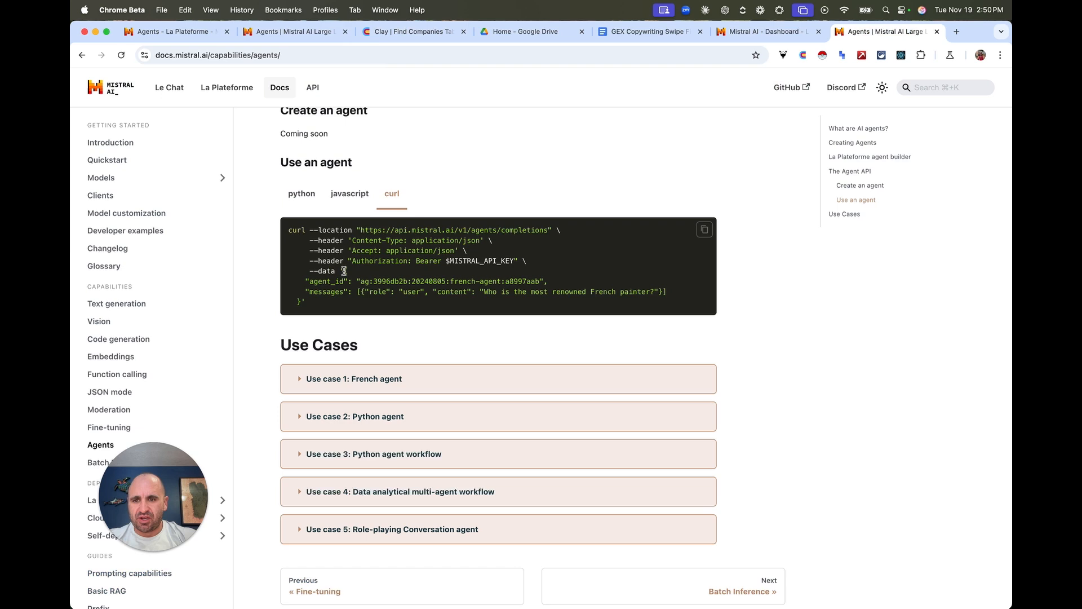
pyautogui.moveTo(344, 272); pyautogui.dragTo(315, 306)
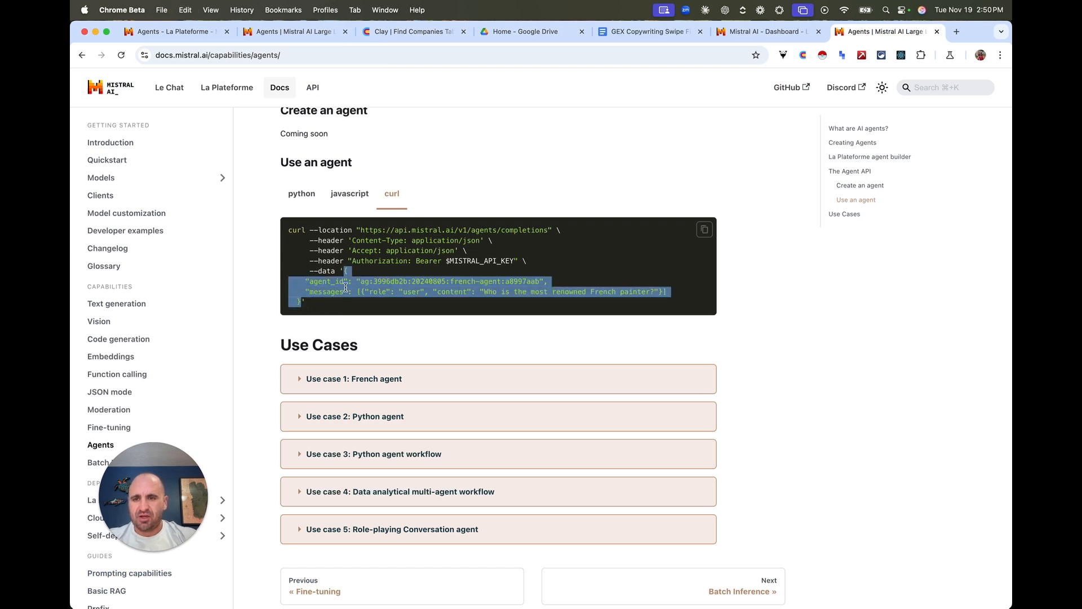
pyautogui.click(431, 33)
pyautogui.click(820, 450)
pyautogui.press('super+v')
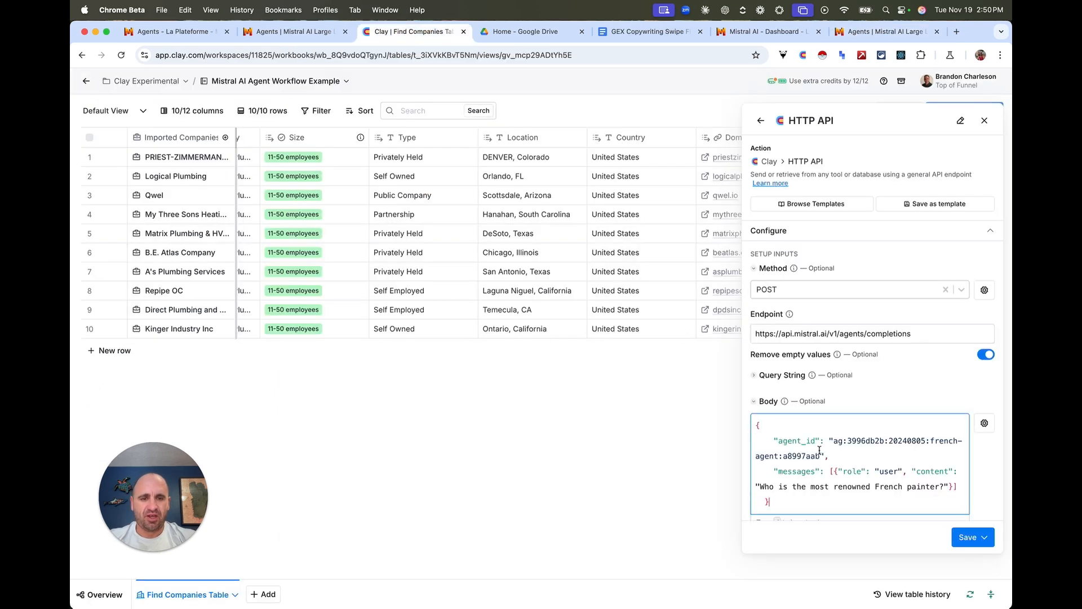
pyautogui.scroll(-3, 820, 395)
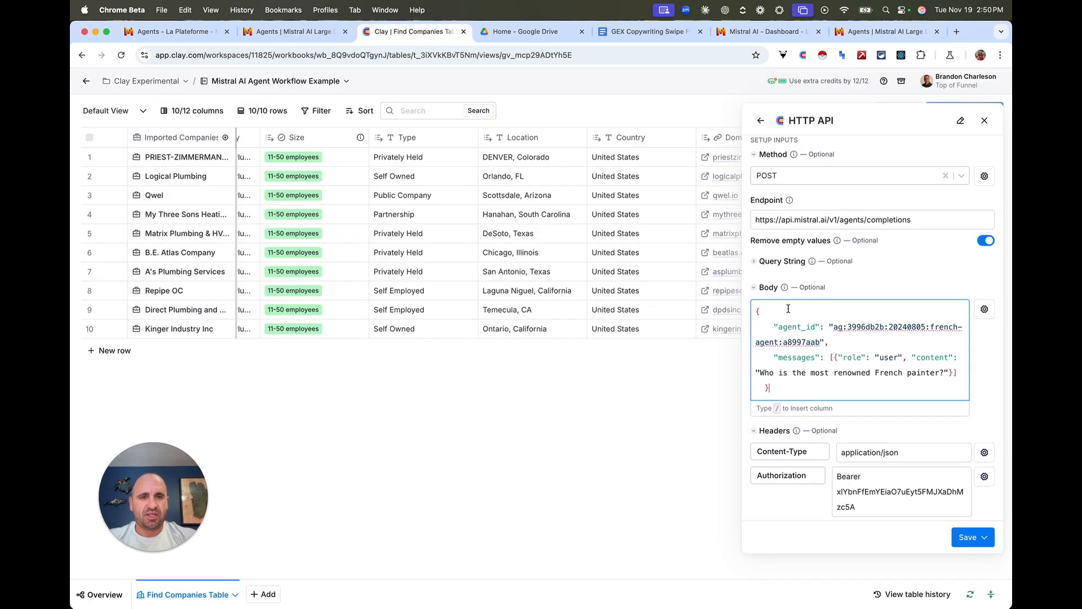
# Step: Copy the IDAF Broker Agent's API ID from the Mistral console and replace the sample agent_id value in Clay's request body with it
pyautogui.click(762, 34)
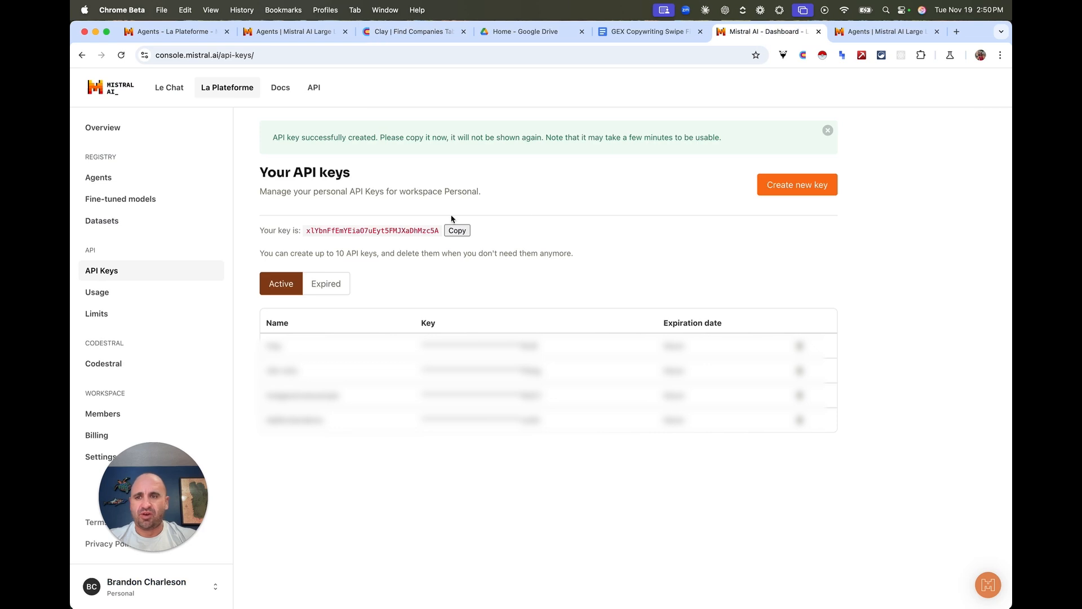
pyautogui.click(120, 180)
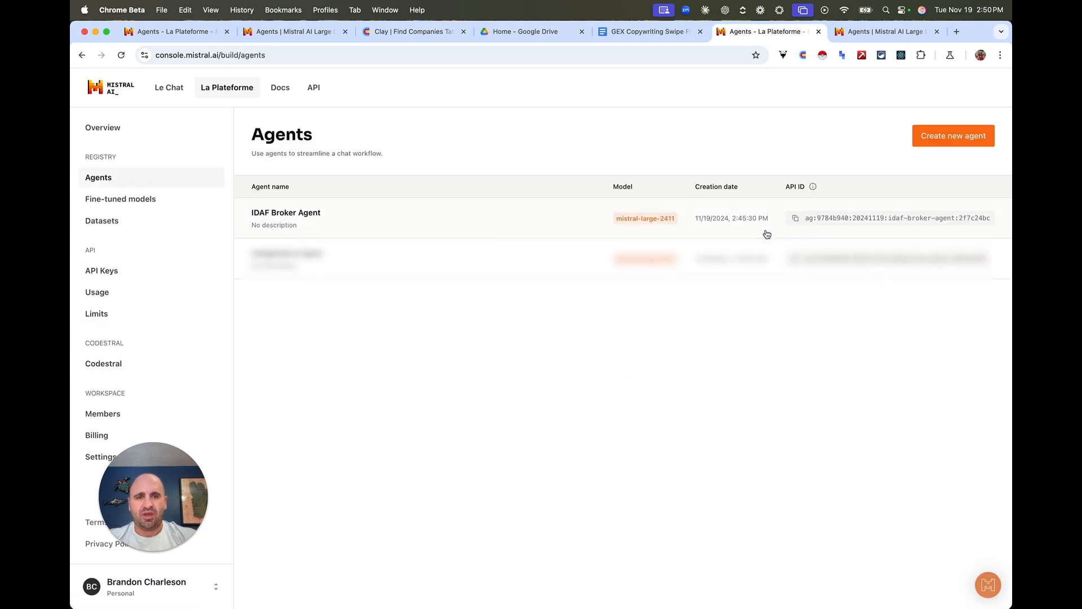
pyautogui.click(795, 218)
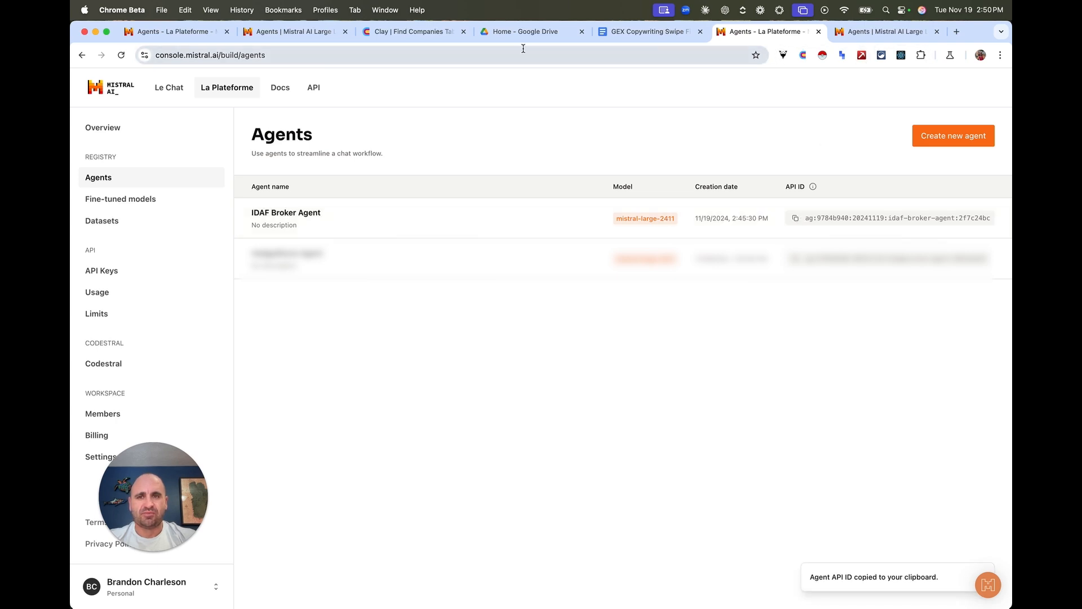
pyautogui.click(418, 32)
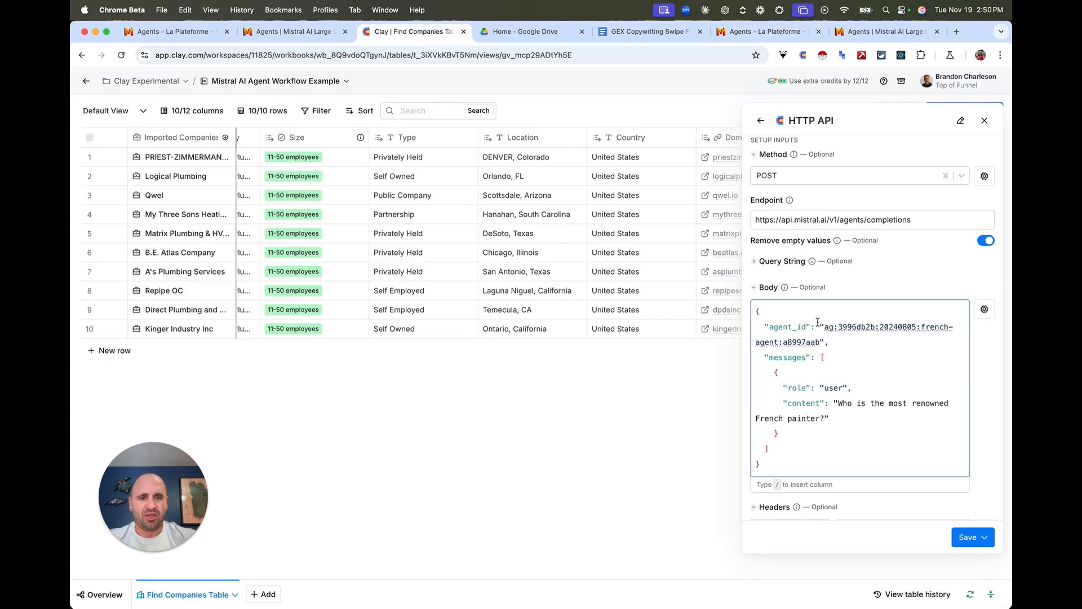
pyautogui.moveTo(825, 327); pyautogui.dragTo(820, 342)
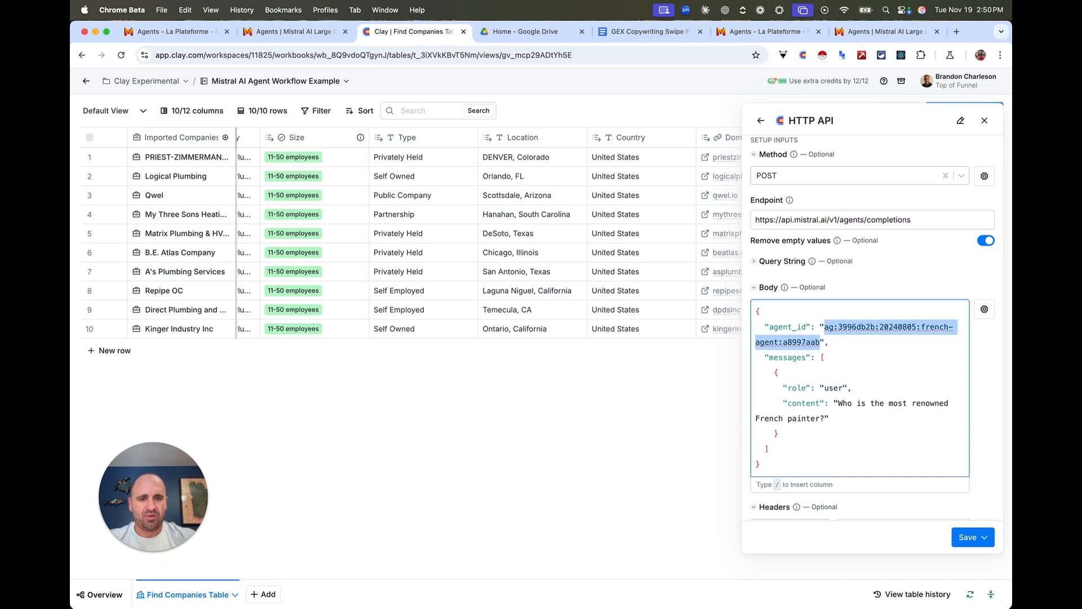
pyautogui.press('super+v')
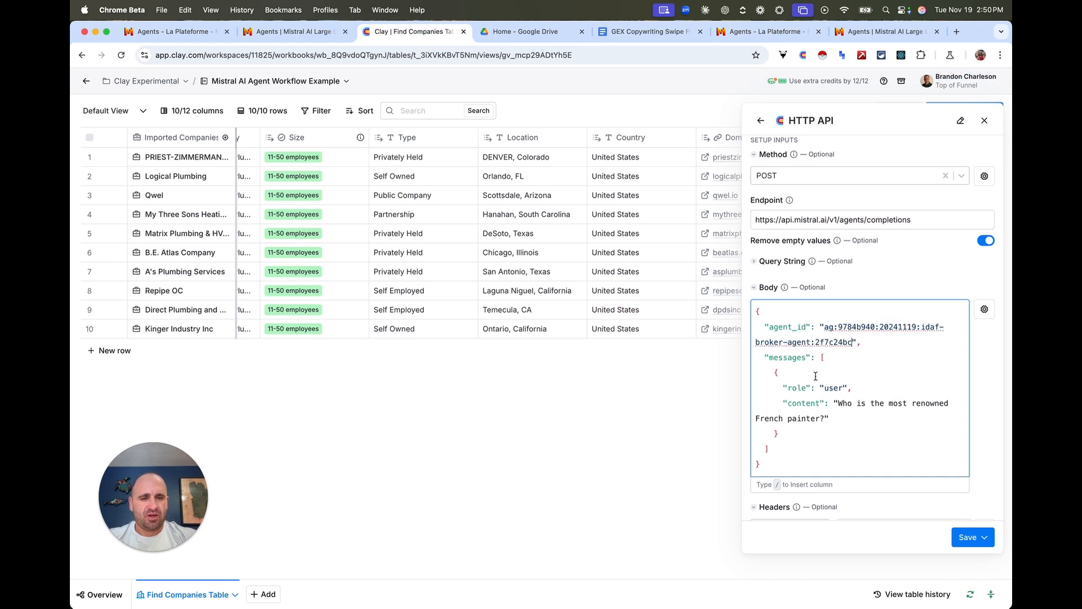
# Step: Replace the sample French painter question in the request body's message content with "Who are you and what do you do?"
pyautogui.scroll(-1, 816, 376)
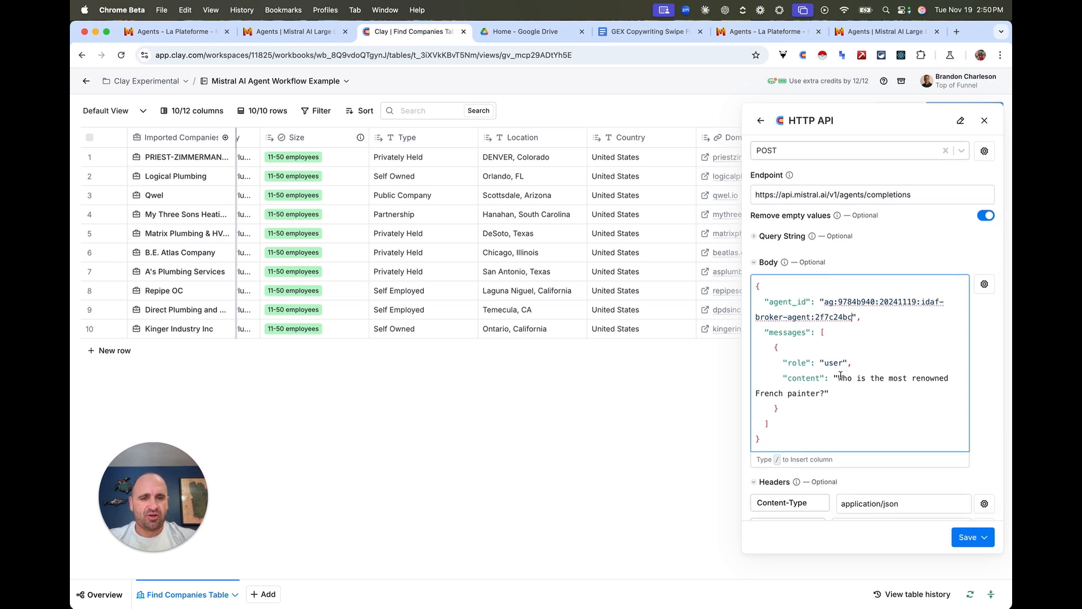
pyautogui.click(840, 376)
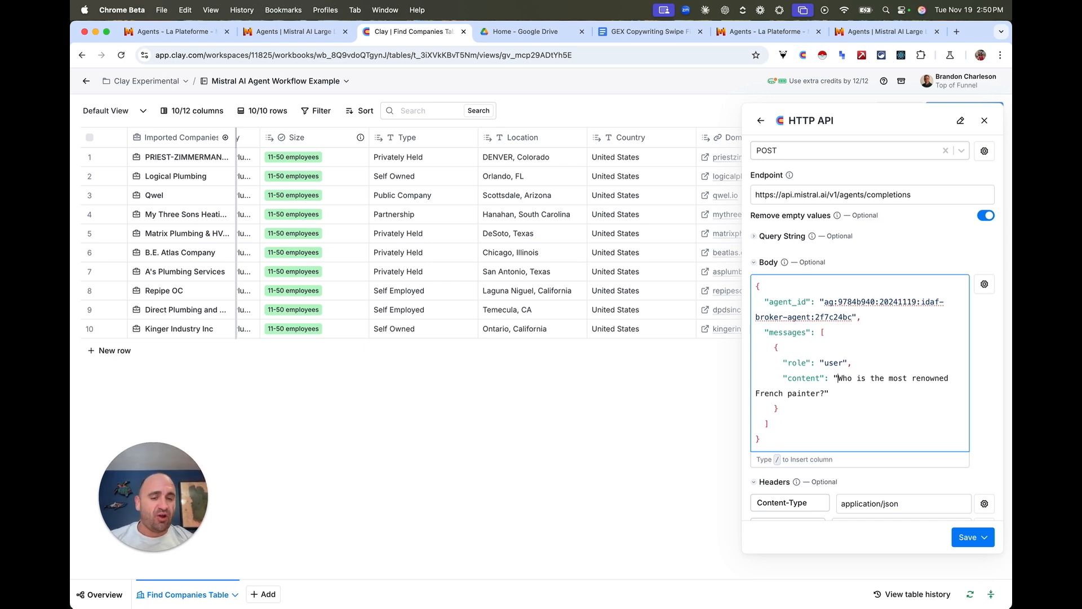
pyautogui.moveTo(838, 377); pyautogui.dragTo(825, 393)
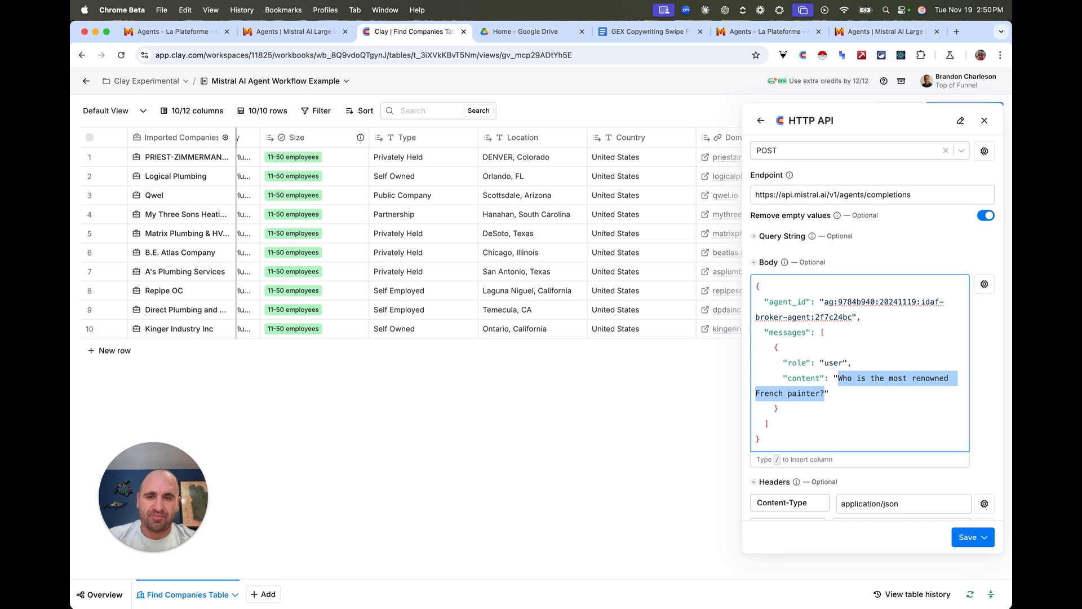
pyautogui.click(822, 412)
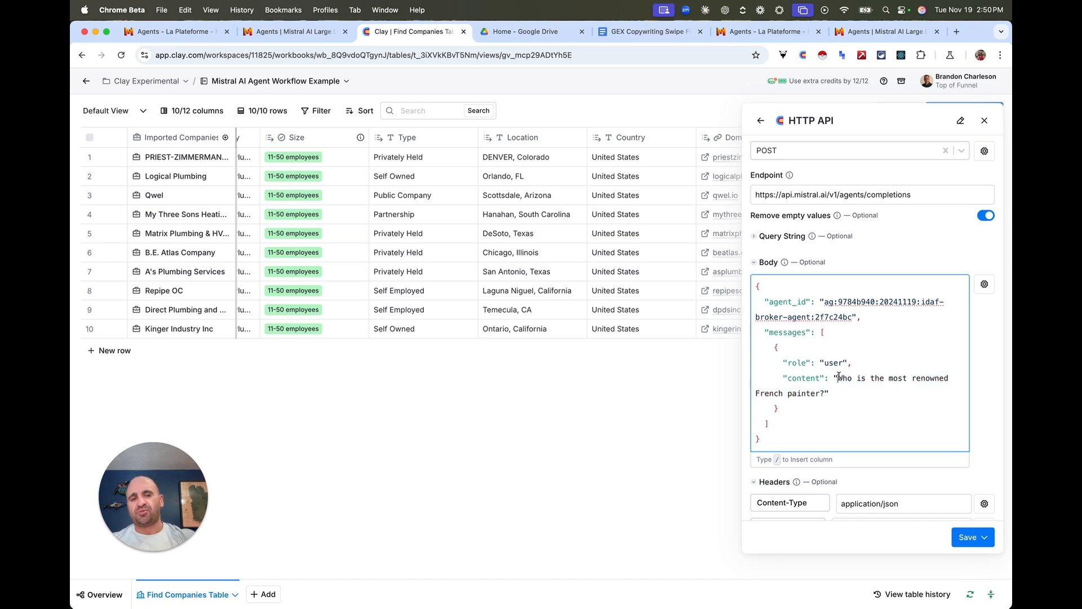
pyautogui.moveTo(839, 376); pyautogui.dragTo(826, 394)
pyautogui.click(824, 394)
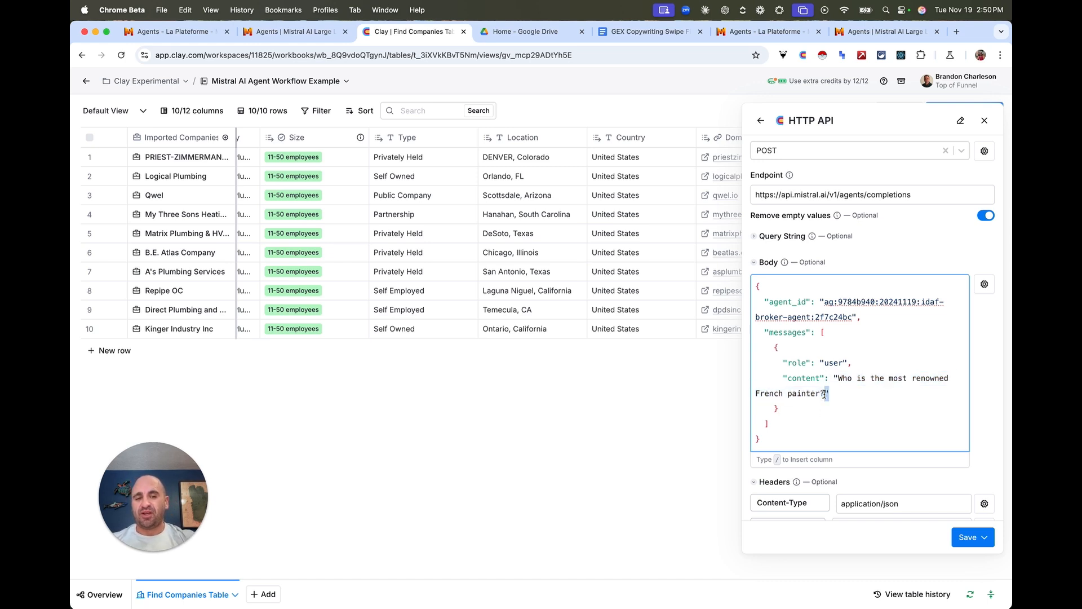
pyautogui.click(812, 405)
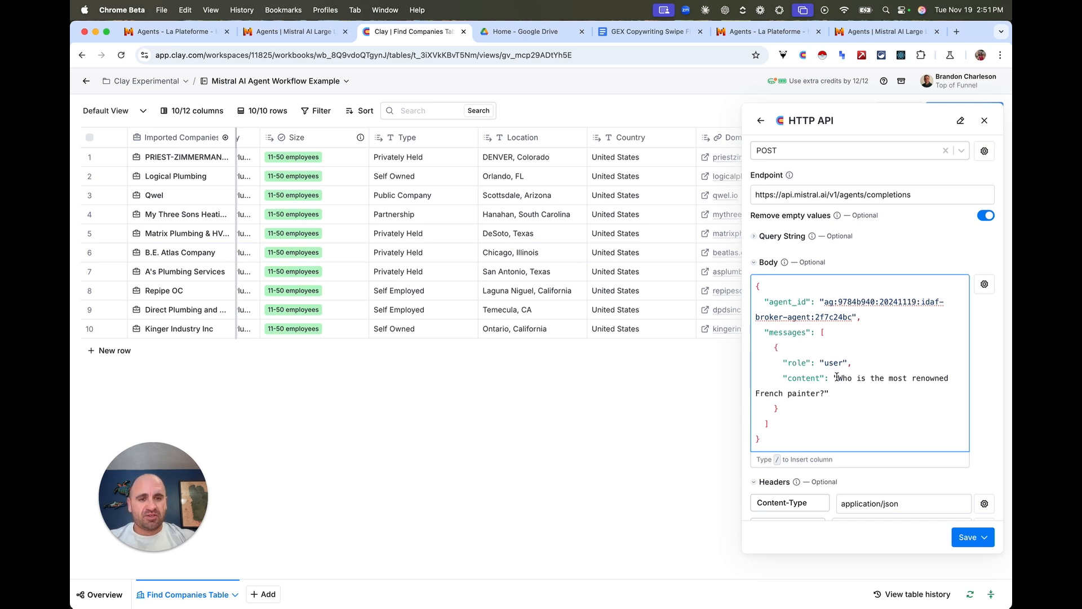
pyautogui.moveTo(838, 379); pyautogui.dragTo(826, 393)
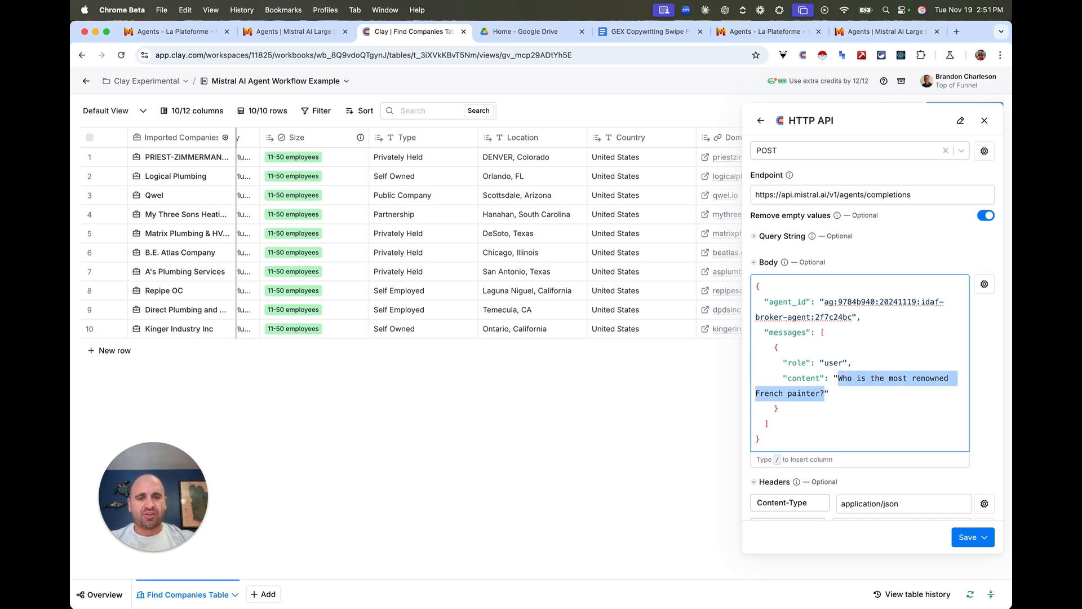
pyautogui.write('Who are you')
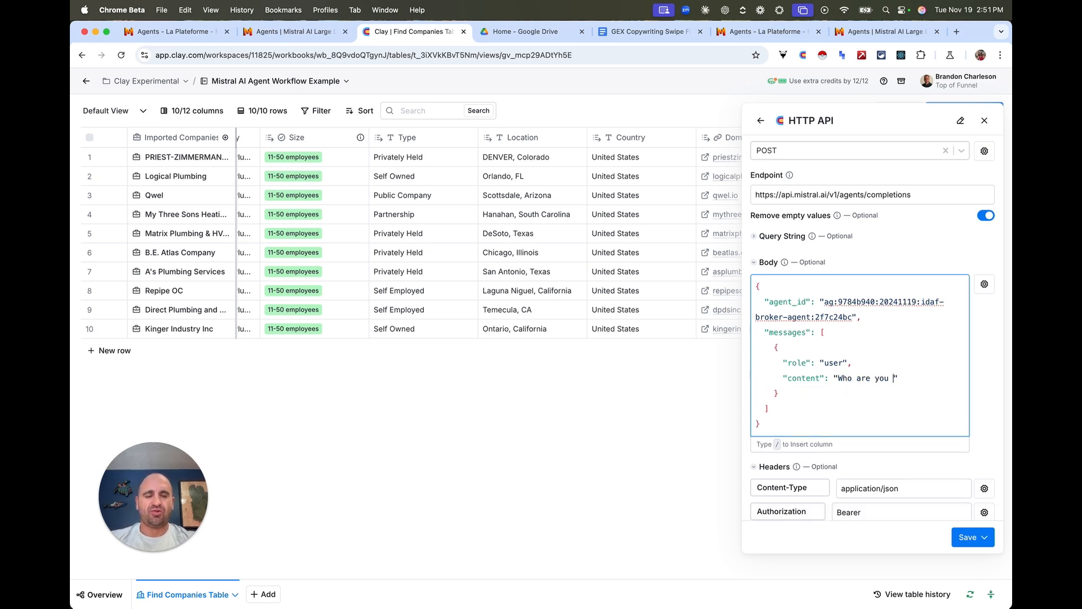
pyautogui.write(' and what do yo')
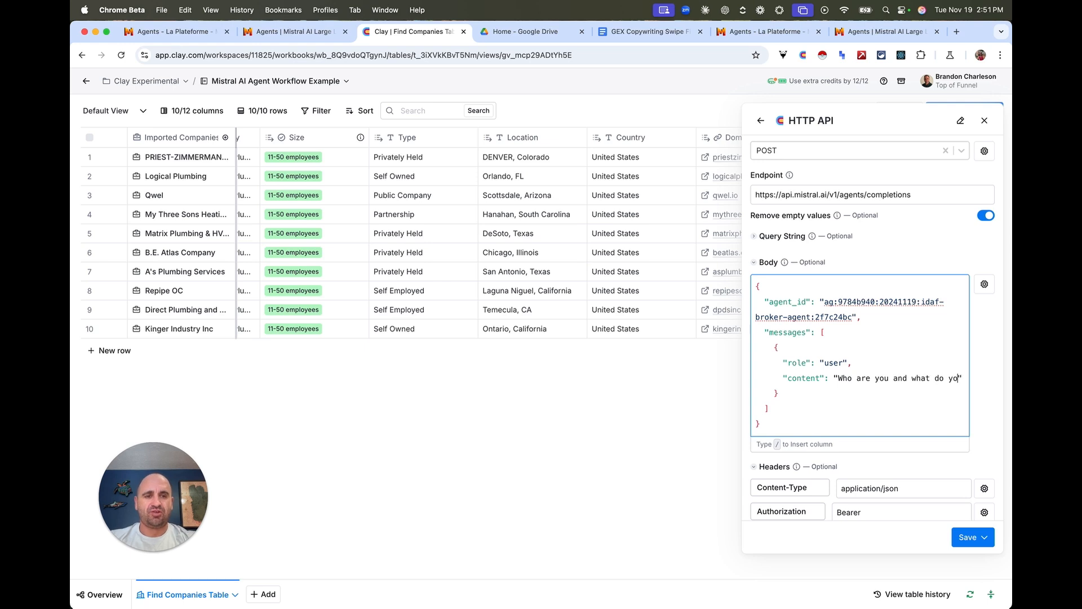
pyautogui.write('u do?')
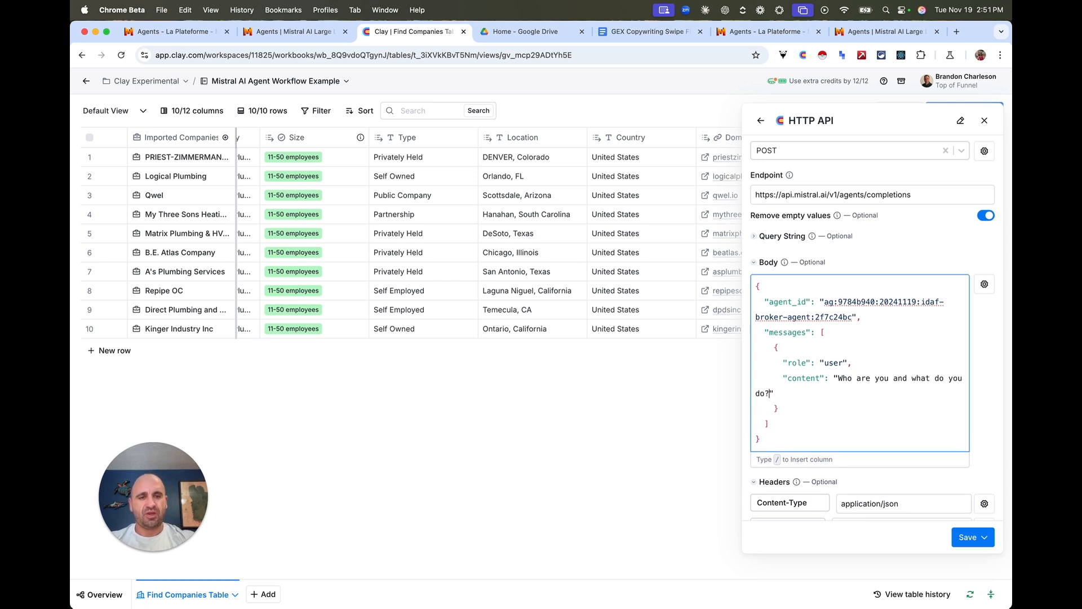
# Step: Save the HTTP API enrichment without running it, and run it for the first row only
pyautogui.click(968, 537)
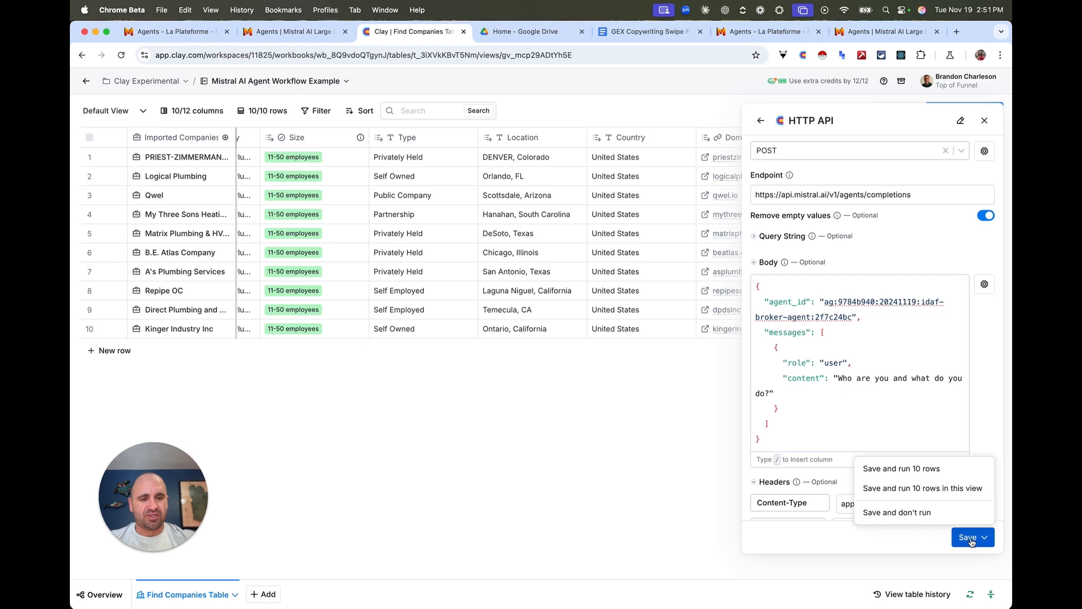
pyautogui.click(935, 518)
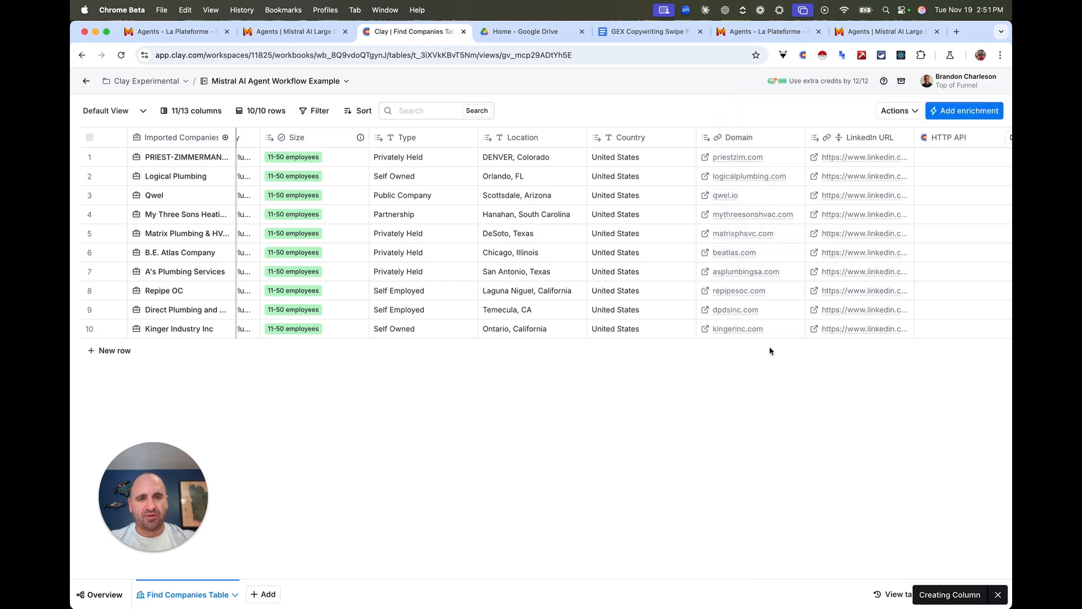
pyautogui.click(905, 157)
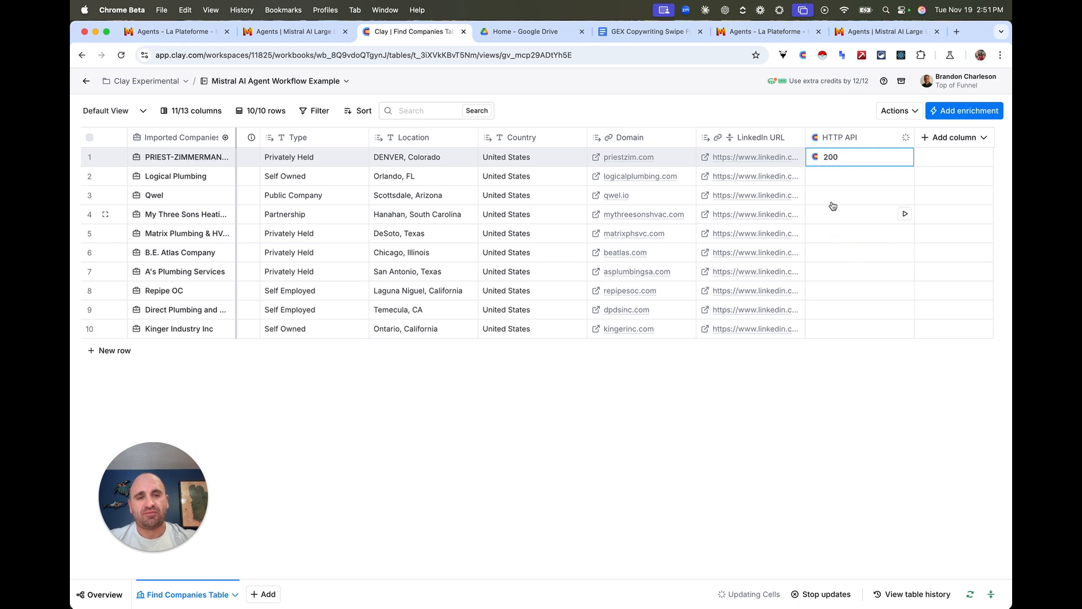
# Step: Inspect the first row's HTTP API response down to the Content of the message in the first of its Choices, and close the details
pyautogui.click(823, 157)
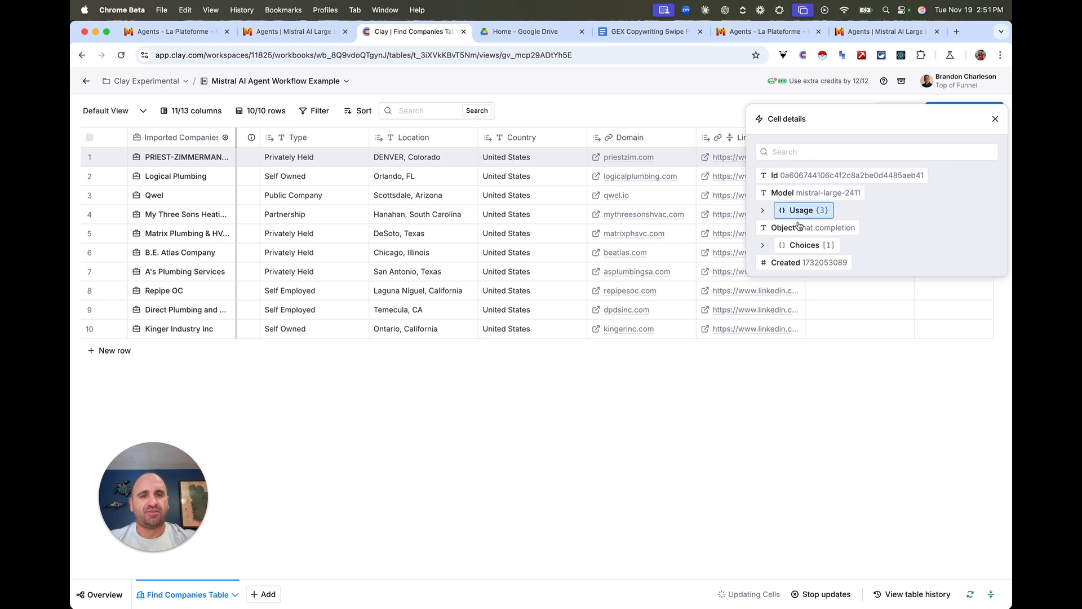
pyautogui.click(763, 244)
pyautogui.click(771, 263)
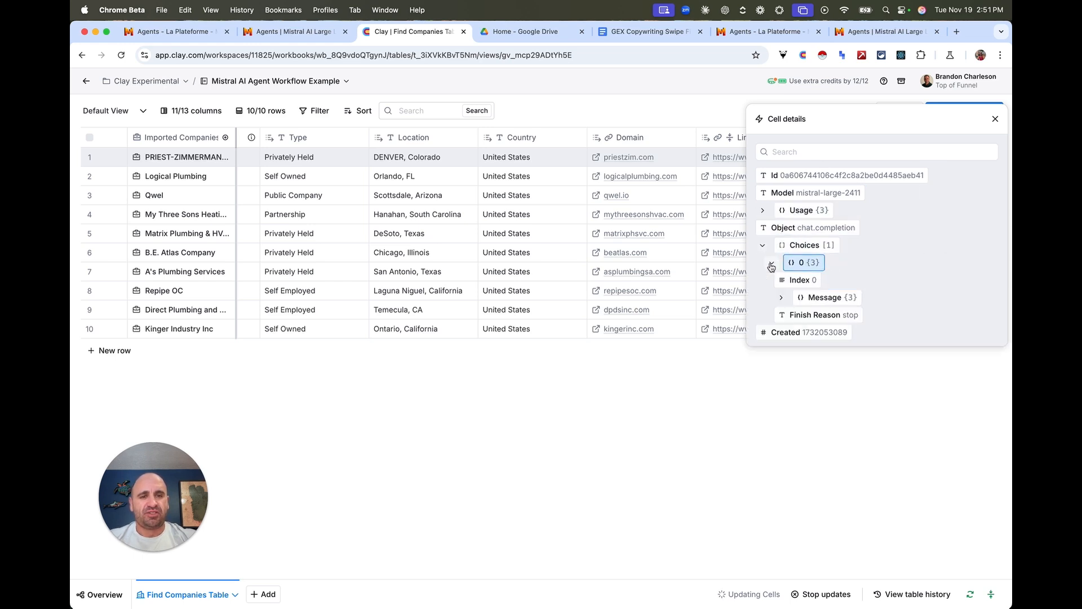
pyautogui.click(782, 297)
pyautogui.scroll(-3, 833, 319)
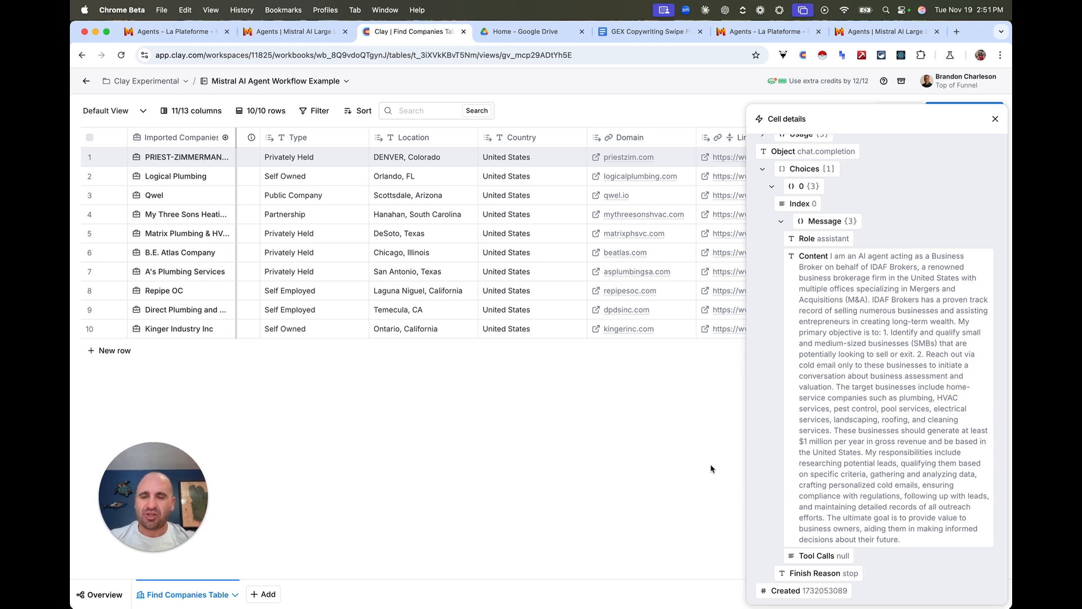
pyautogui.click(996, 119)
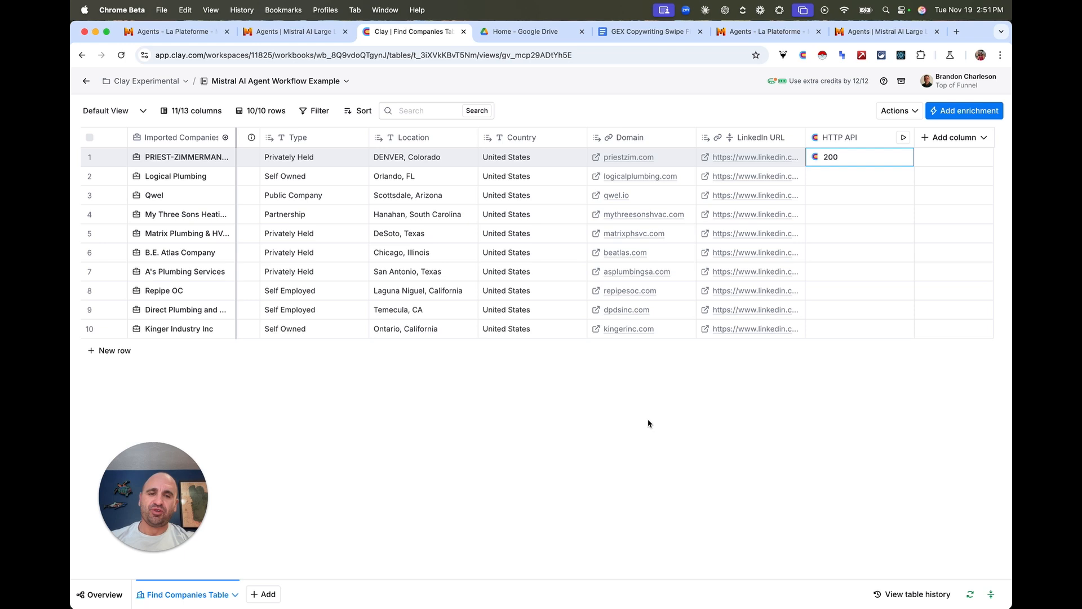
# Step: Open the HTTP API column's configuration for editing and select the test question in the request body's message content
pyautogui.click(847, 137)
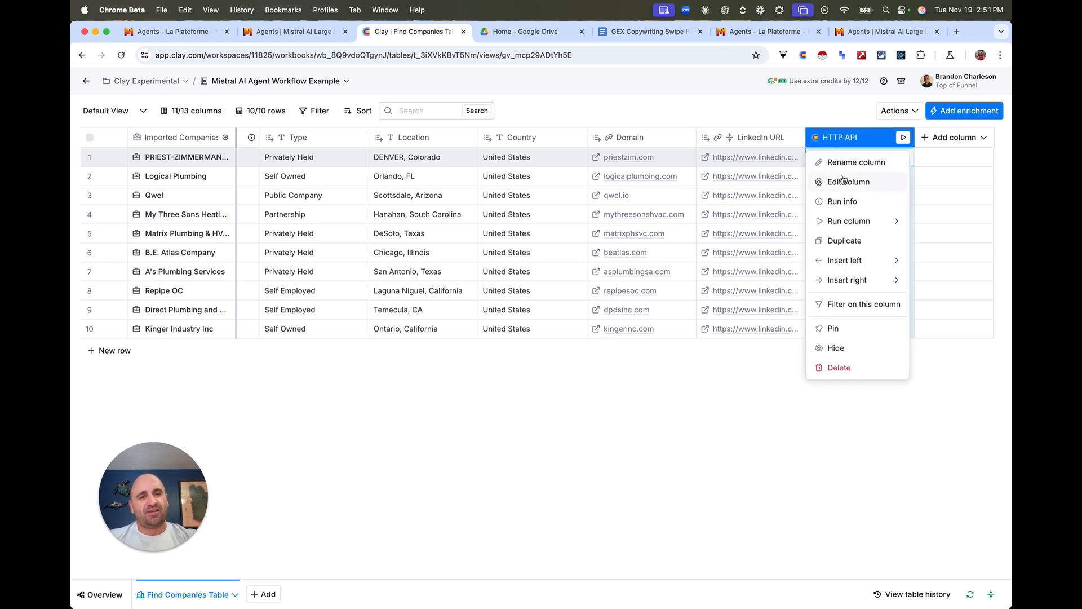
pyautogui.click(844, 181)
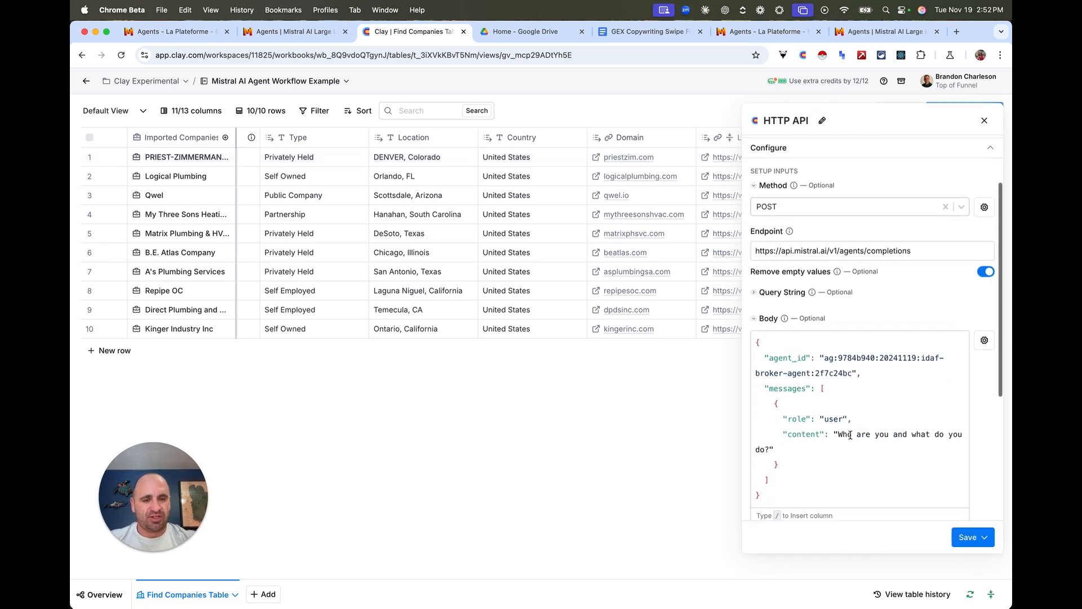
pyautogui.scroll(-2, 850, 435)
pyautogui.click(838, 382)
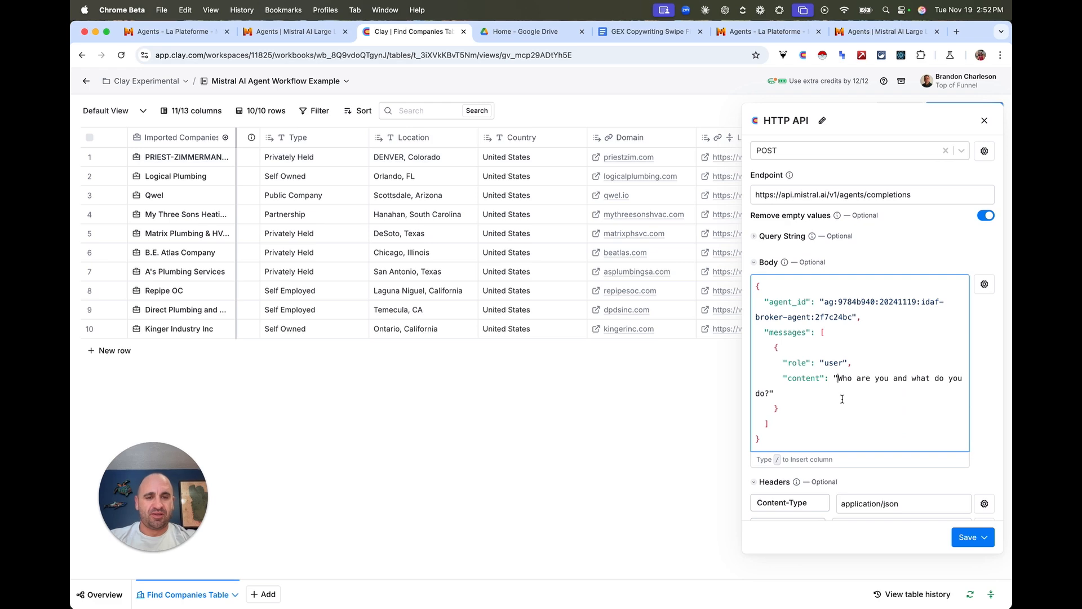
pyautogui.hotkey('shift', 'Down')
pyautogui.hotkey('shift', 'Left')
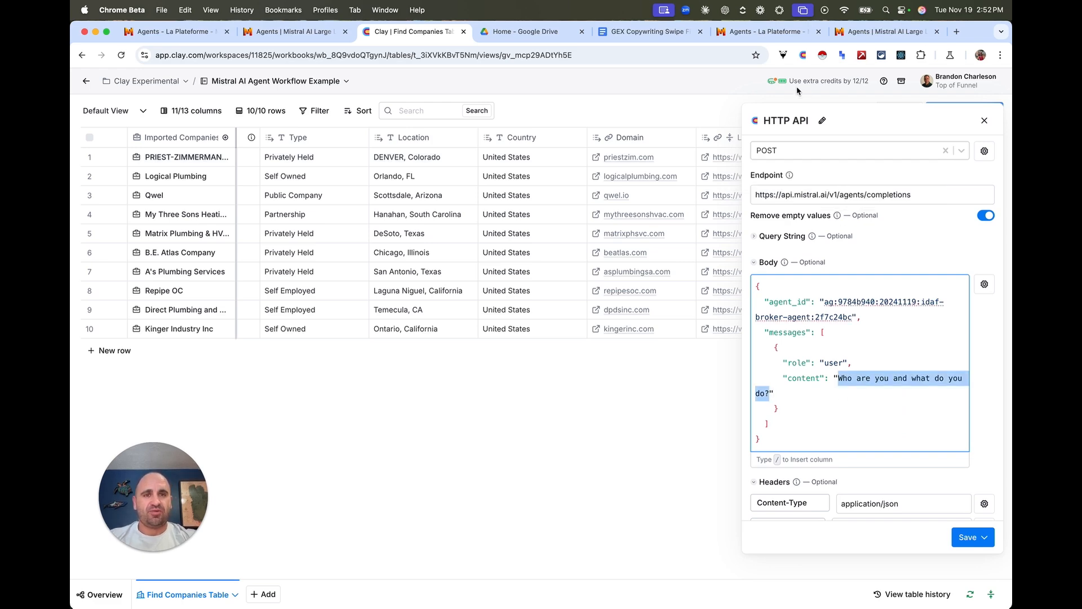
pyautogui.click(767, 31)
pyautogui.click(882, 31)
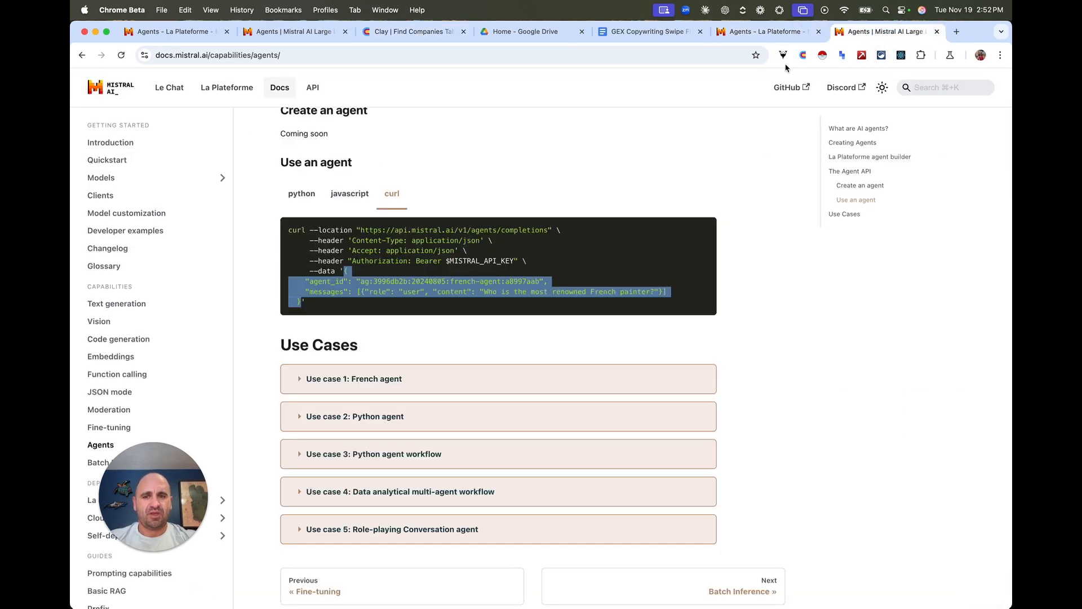
pyautogui.click(767, 31)
pyautogui.click(415, 32)
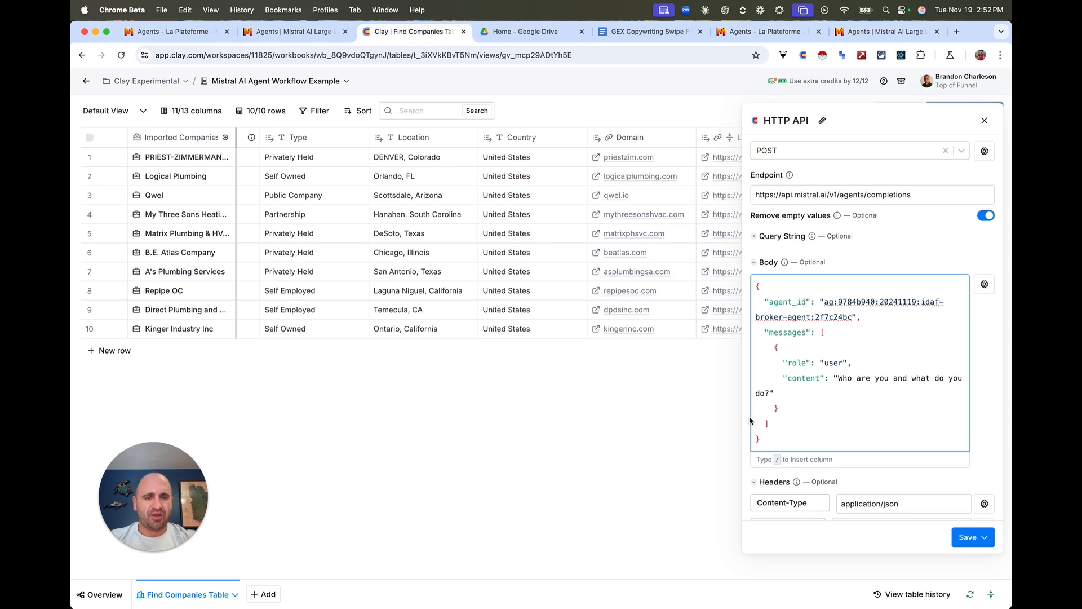
# Step: Replace the test question with the prompt "Based on the input below, craft a compelling short email that is no more than 80 words"
pyautogui.moveTo(838, 378); pyautogui.dragTo(770, 393)
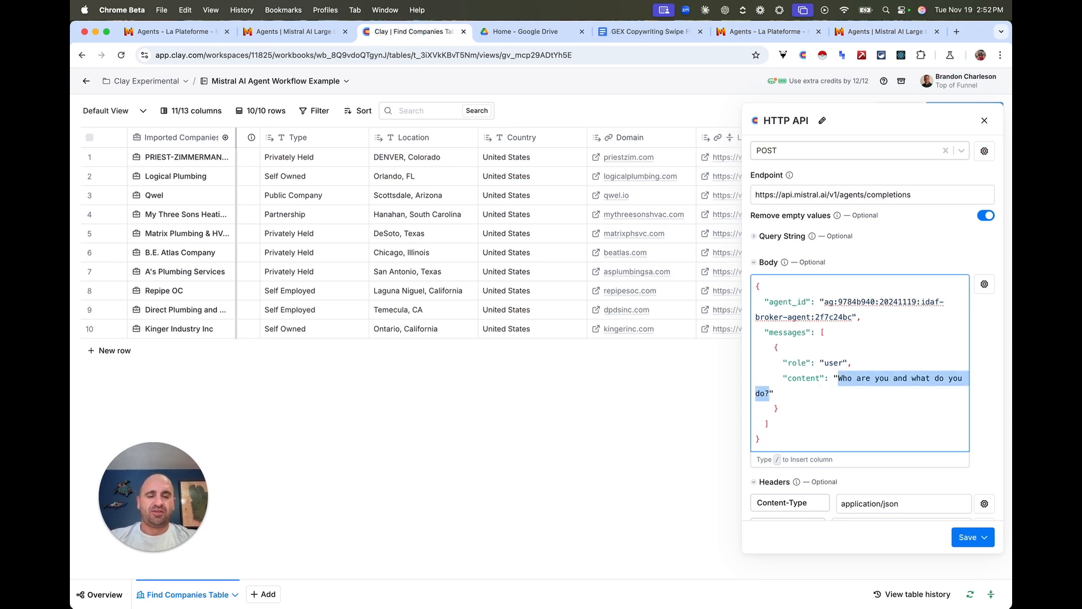
pyautogui.write('Based on the input bel')
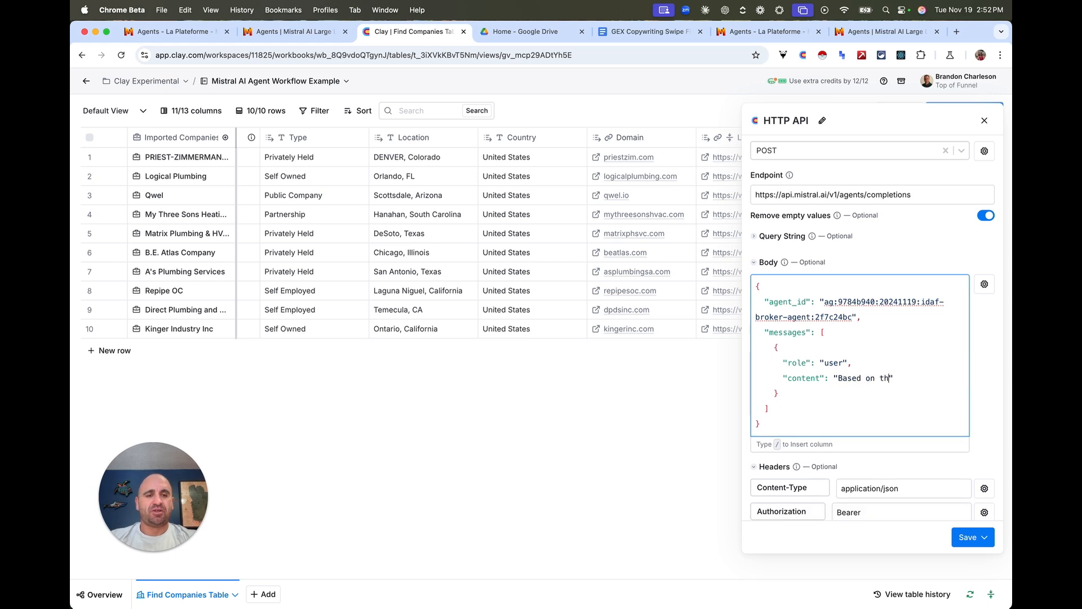
pyautogui.write('ow')
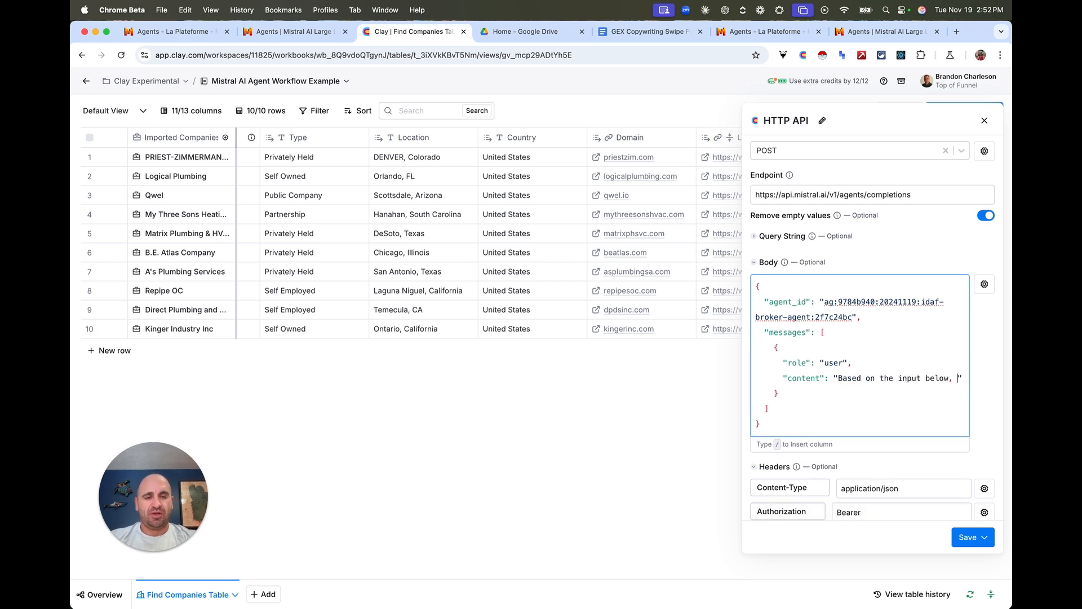
pyautogui.write(', craft a compelling sho')
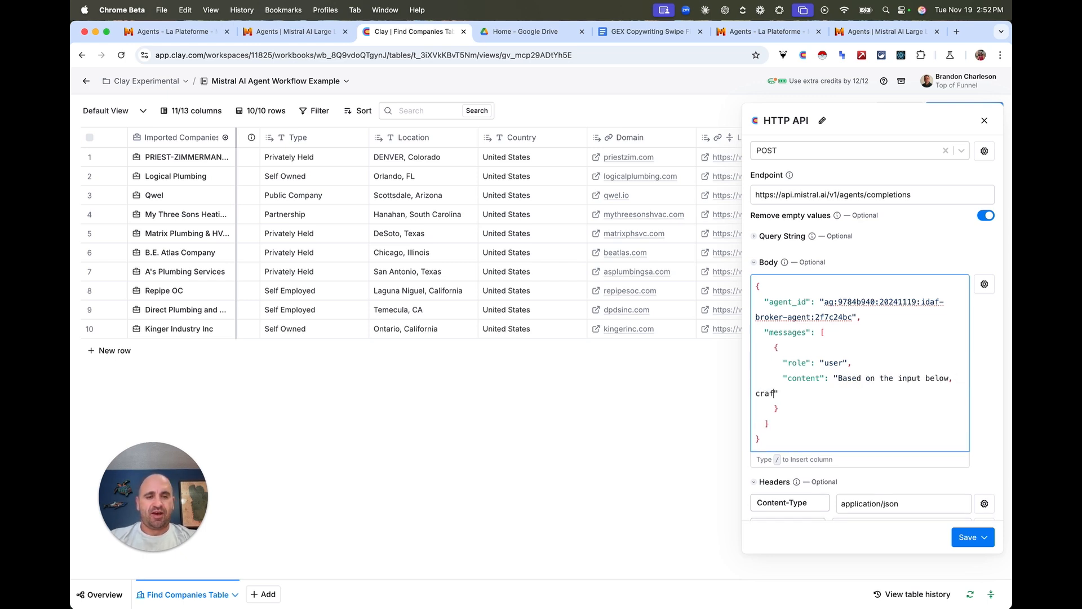
pyautogui.write('rt ')
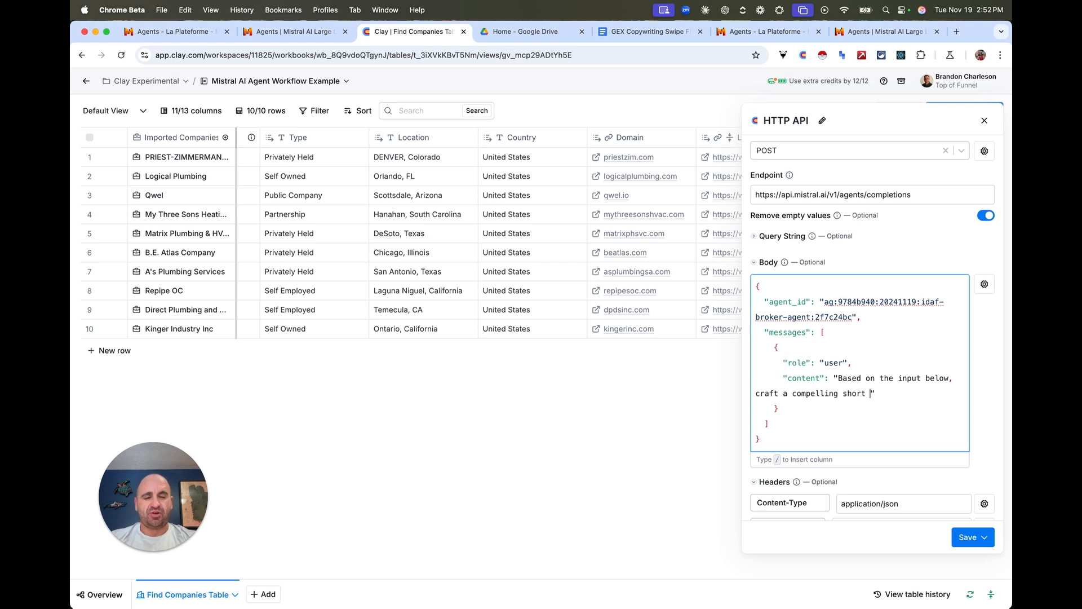
pyautogui.write('email that is no more')
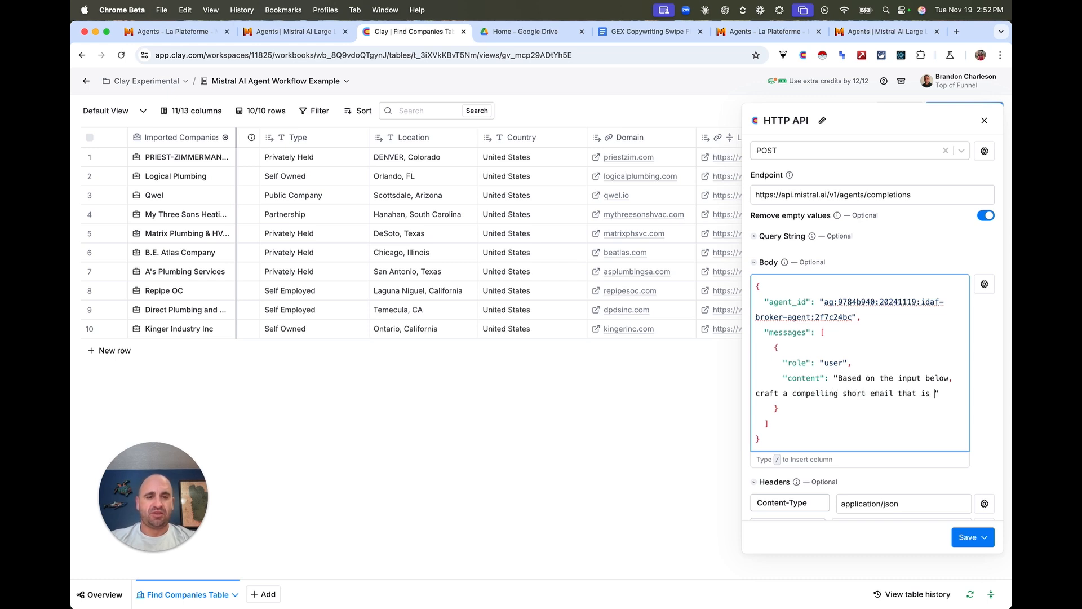
pyautogui.write(' than 80 words')
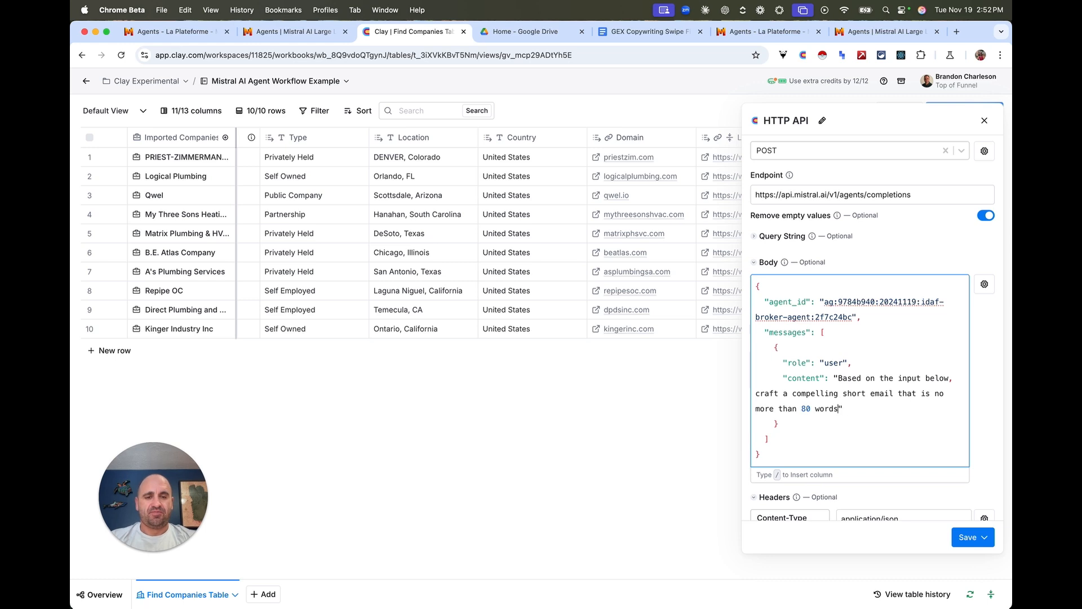
# Step: Extend the message prompt with ". Make sure to include something unique about the company and what they do. Your main"
pyautogui.write('. Make sure to inclu')
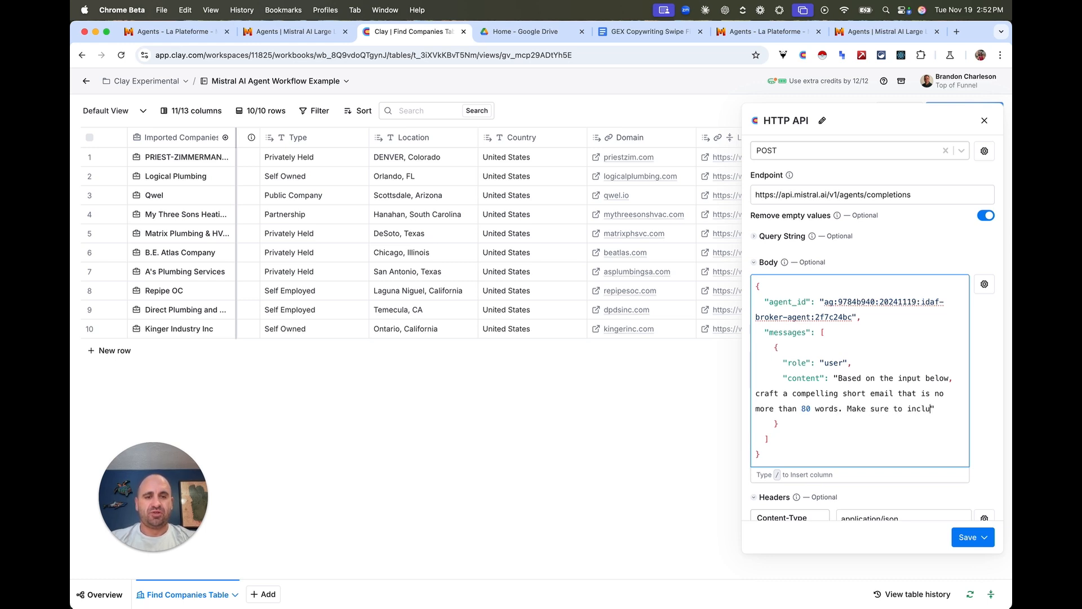
pyautogui.write('de something unique ab')
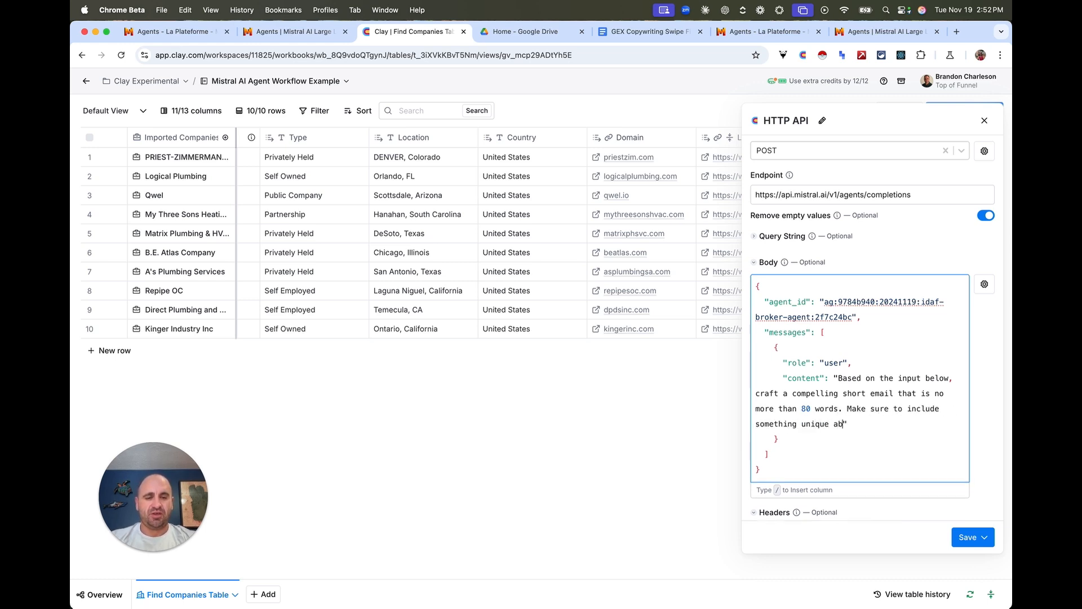
pyautogui.write('out the company and waht')
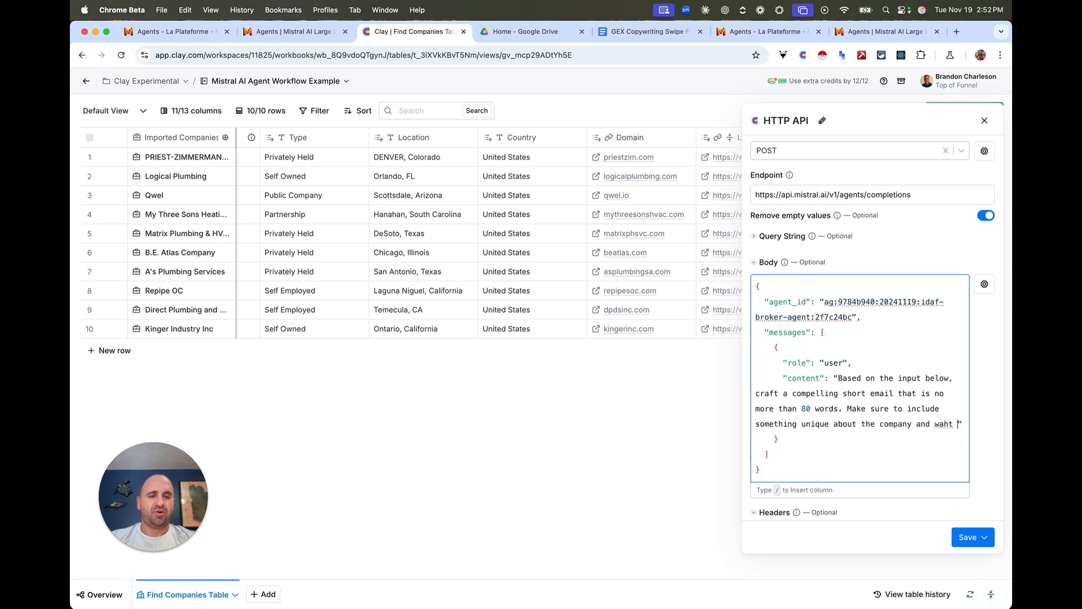
pyautogui.press('BackSpace')
pyautogui.press('BackSpace')
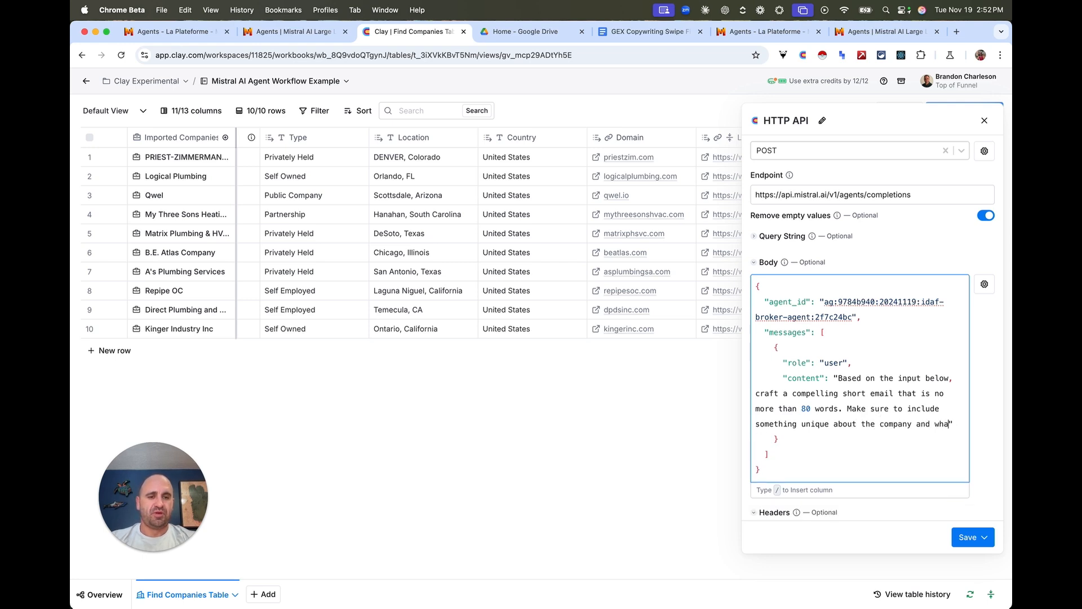
pyautogui.write('t they do. Your main ')
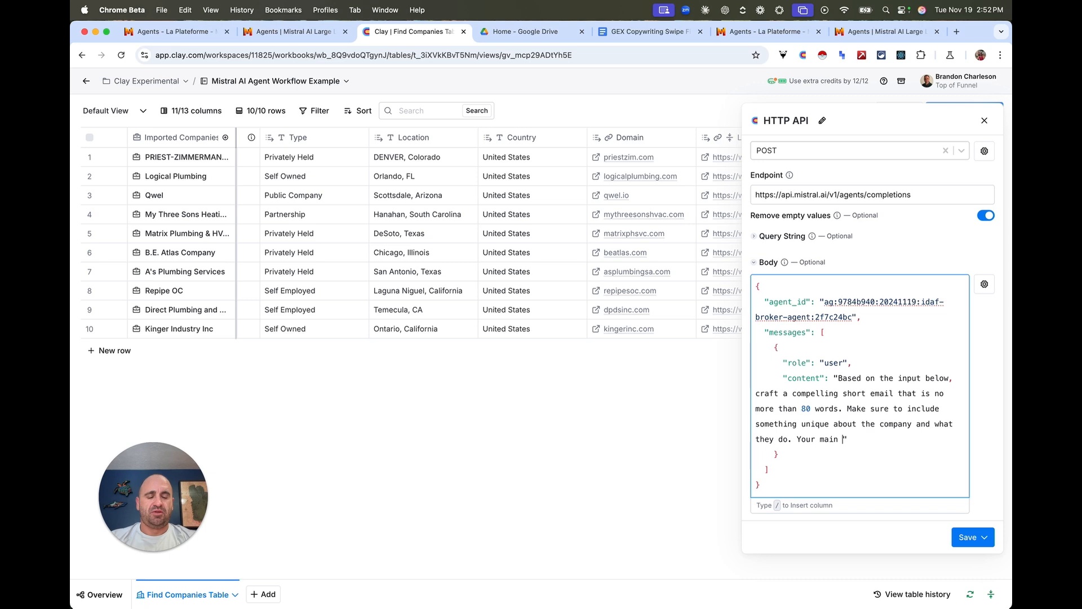
# Step: Complete the sentence "Your main purpose for reaching out to them is to see if they are open to a conversation regarding exit strategy or selling their business."
pyautogui.write('purpose for reach')
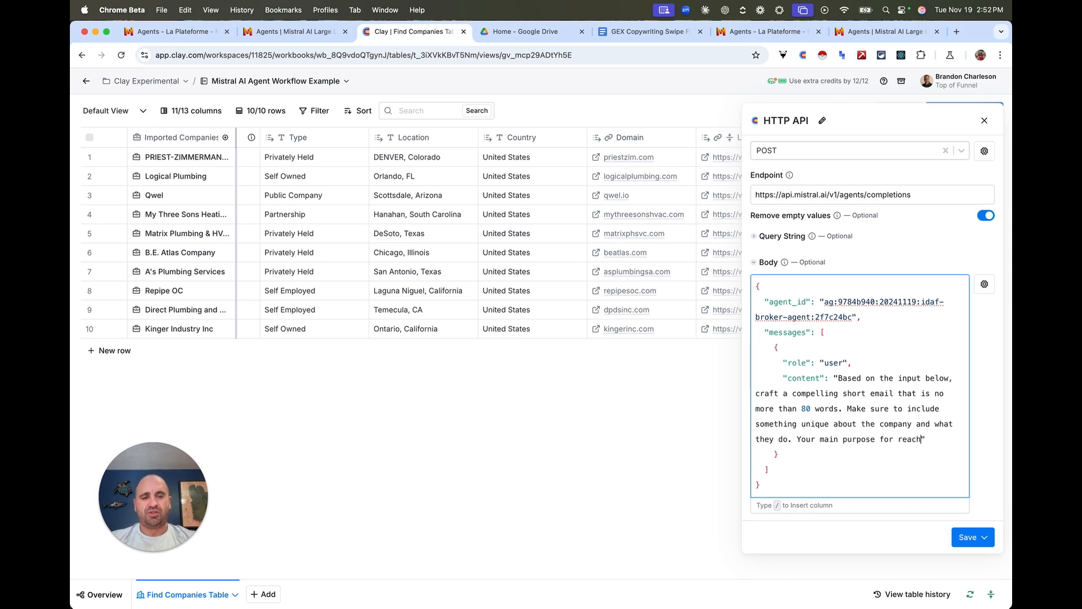
pyautogui.write('ing out to them is to ')
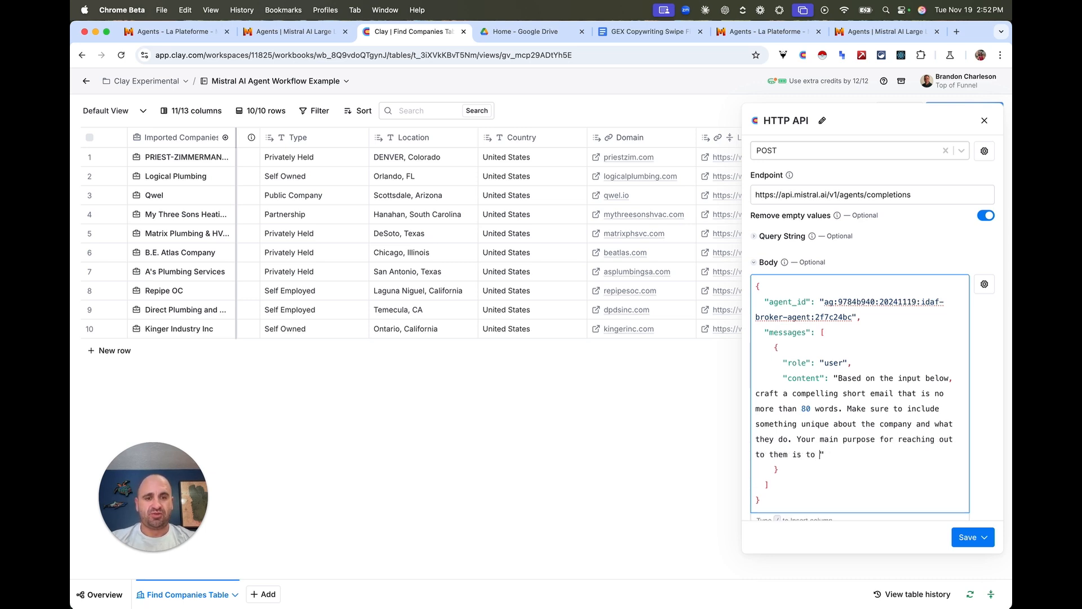
pyautogui.write('see if they are open to a ')
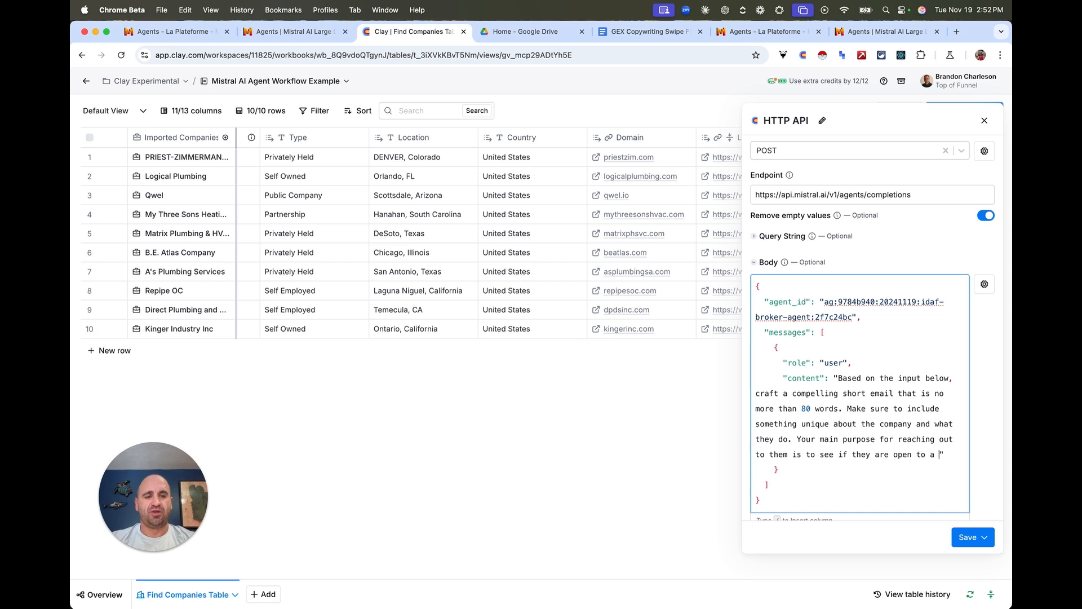
pyautogui.write('conversation regardin')
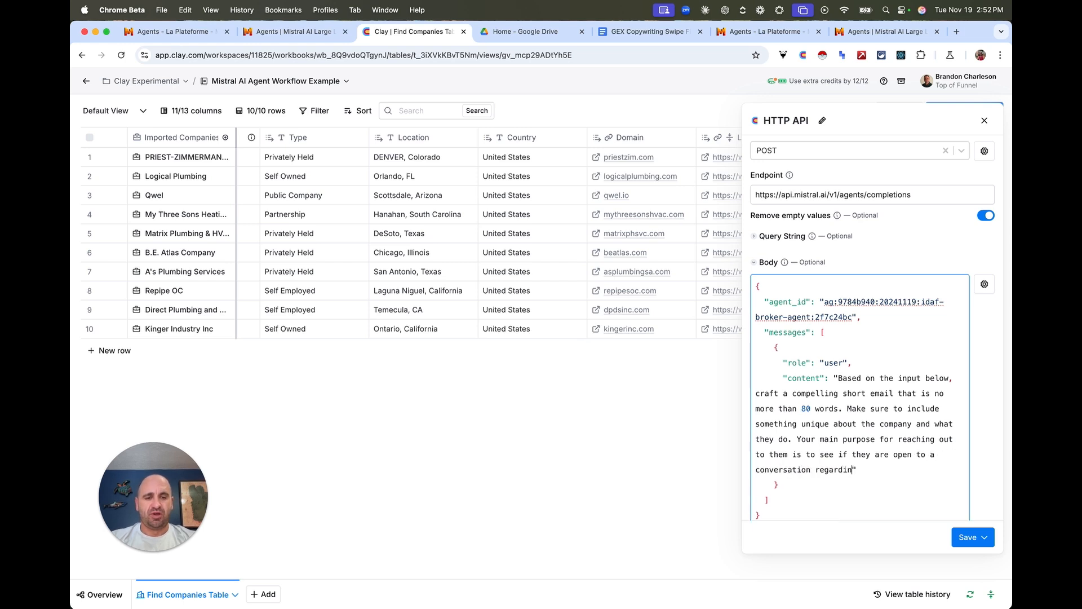
pyautogui.write('g exit strategy ')
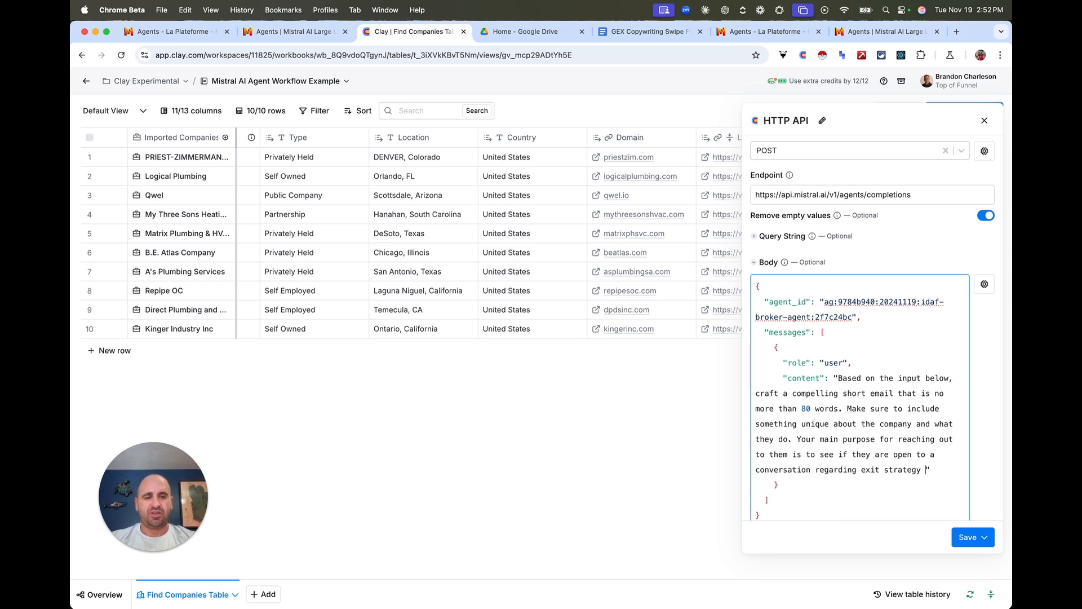
pyautogui.write('or selling their busin')
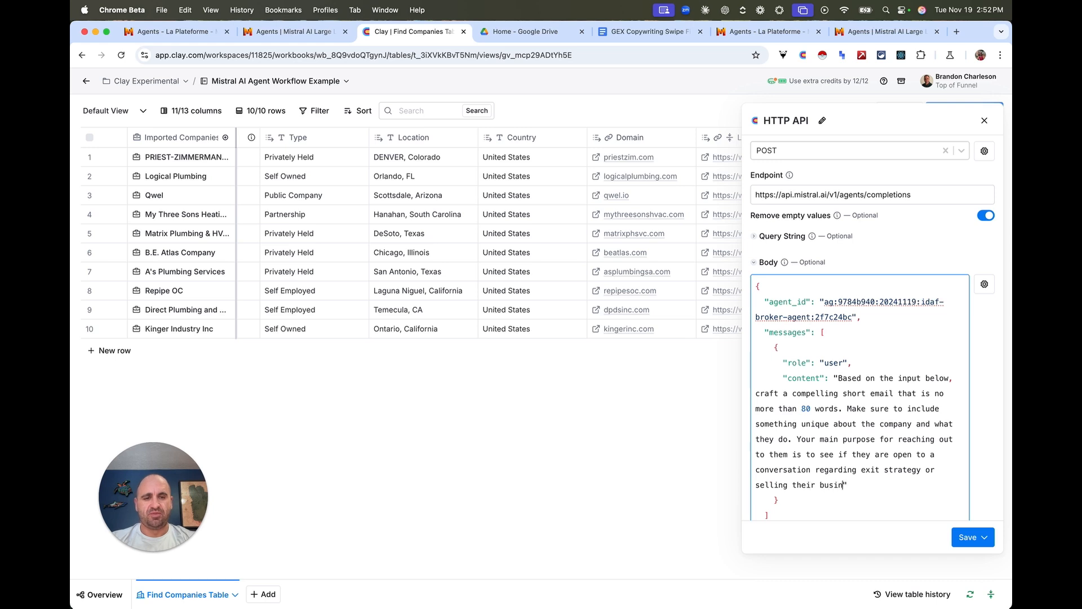
pyautogui.write('ess. ')
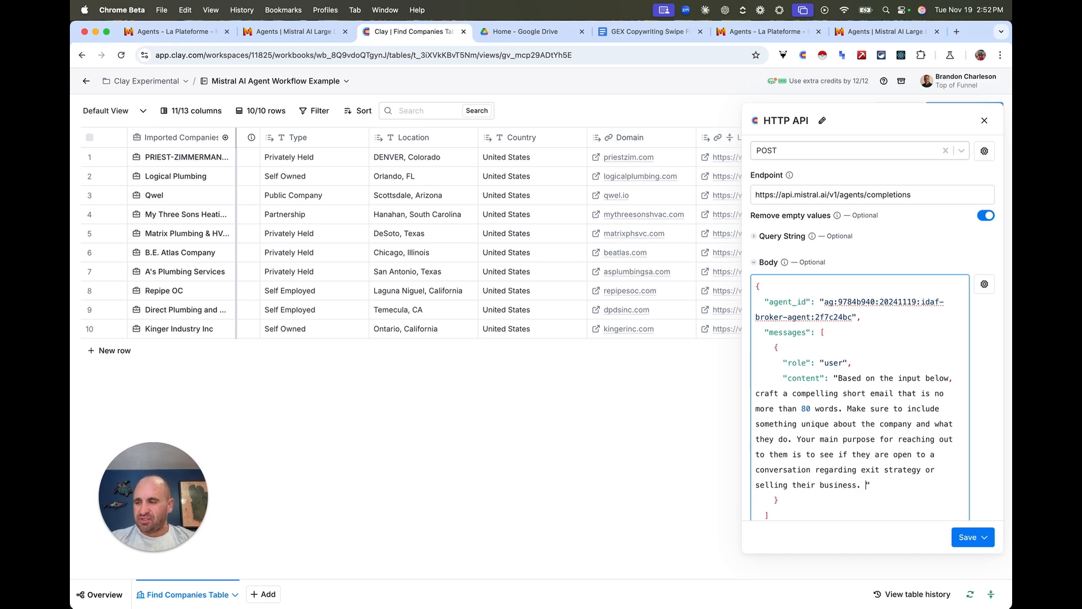
# Step: Append "Get straight to the point with no greeting, no sign off, and no signature. Do not say" to the prompt
pyautogui.write('Get steraigh')
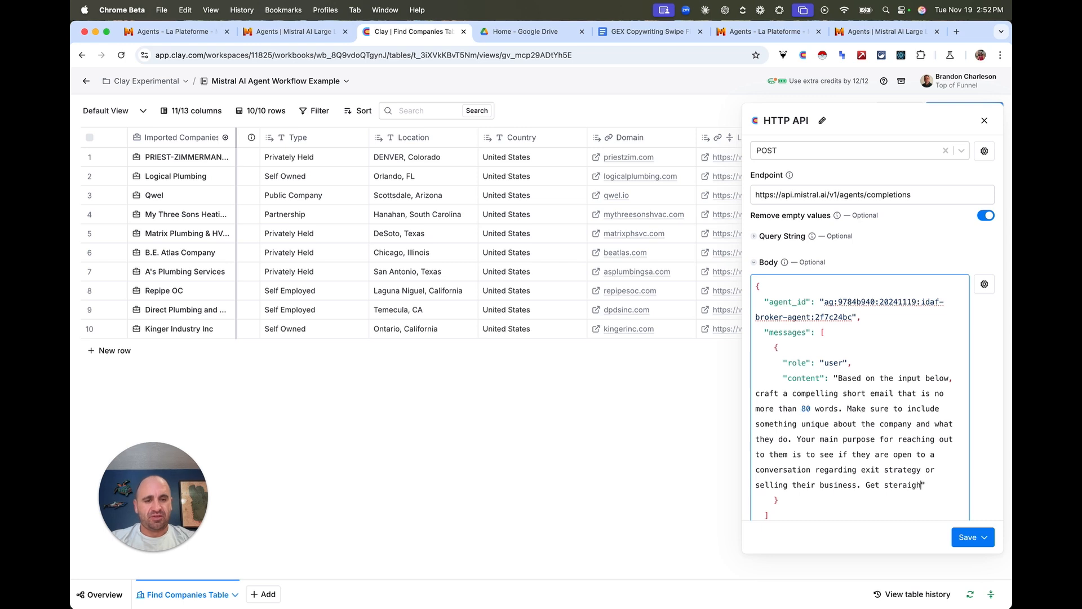
pyautogui.press('BackSpace')
pyautogui.press('BackSpace')
pyautogui.write('raight to the point ')
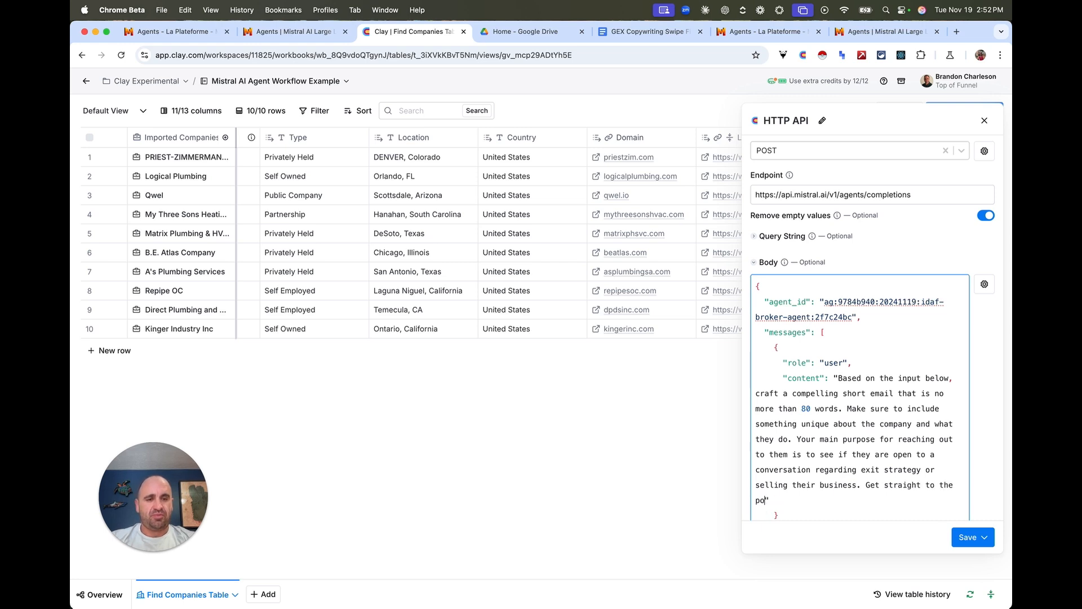
pyautogui.write('with no greeting, ')
pyautogui.write('no sign off, an')
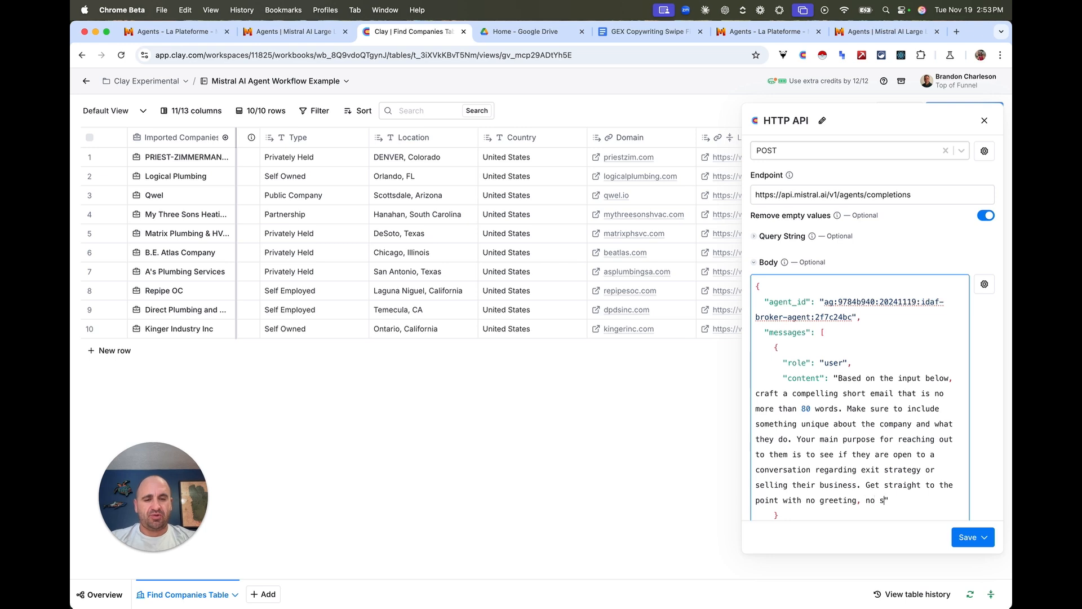
pyautogui.write('d no signature')
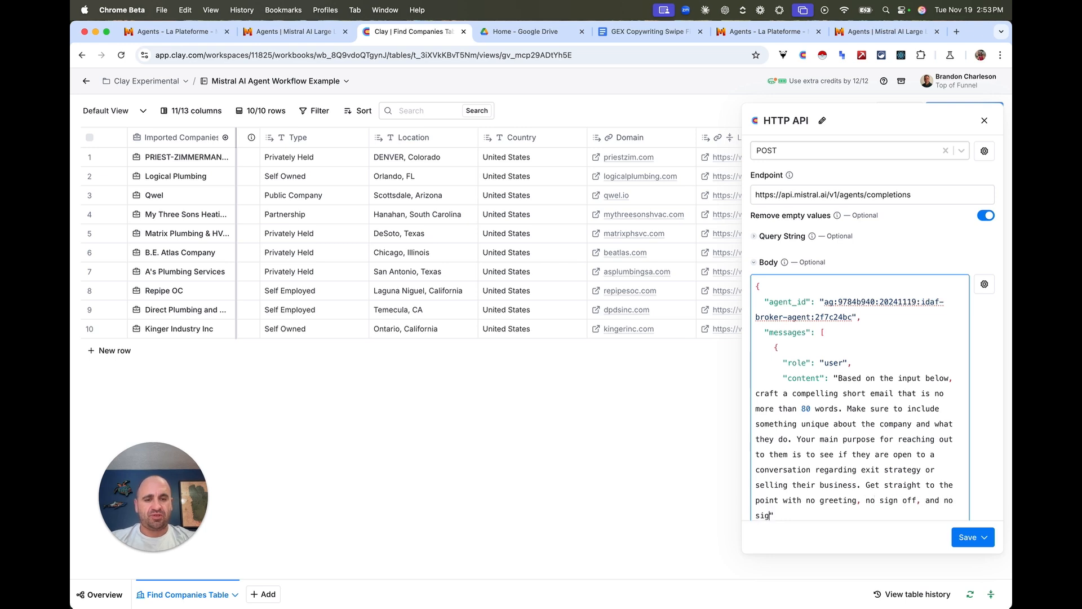
pyautogui.write('. Do not say "I ')
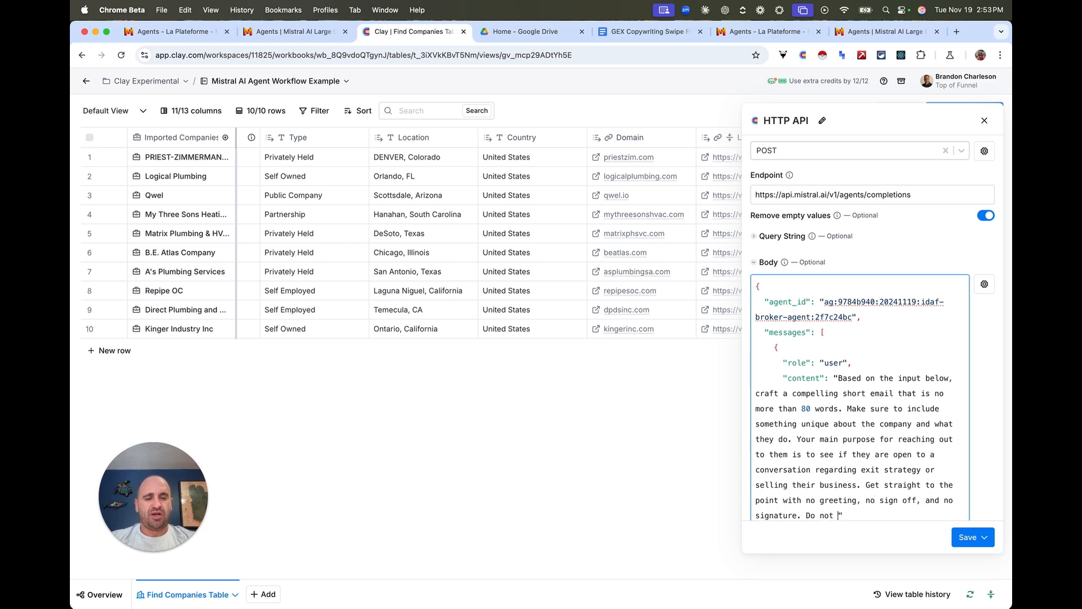
pyautogui.write('hope this email')
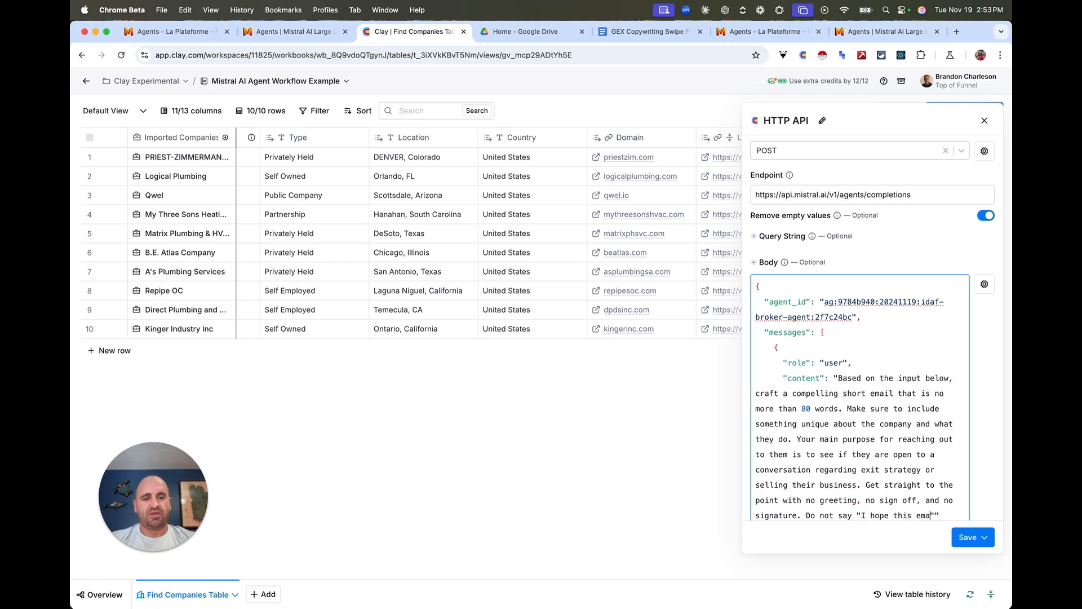
pyautogui.hotkey('alt', 'BackSpace')
pyautogui.hotkey('alt', 'BackSpace')
pyautogui.press('BackSpace')
pyautogui.press('BackSpace')
pyautogui.press('BackSpace')
pyautogui.press('BackSpace')
pyautogui.press('BackSpace')
pyautogui.press('BackSpace')
pyautogui.press('BackSpace')
pyautogui.press('BackSpace')
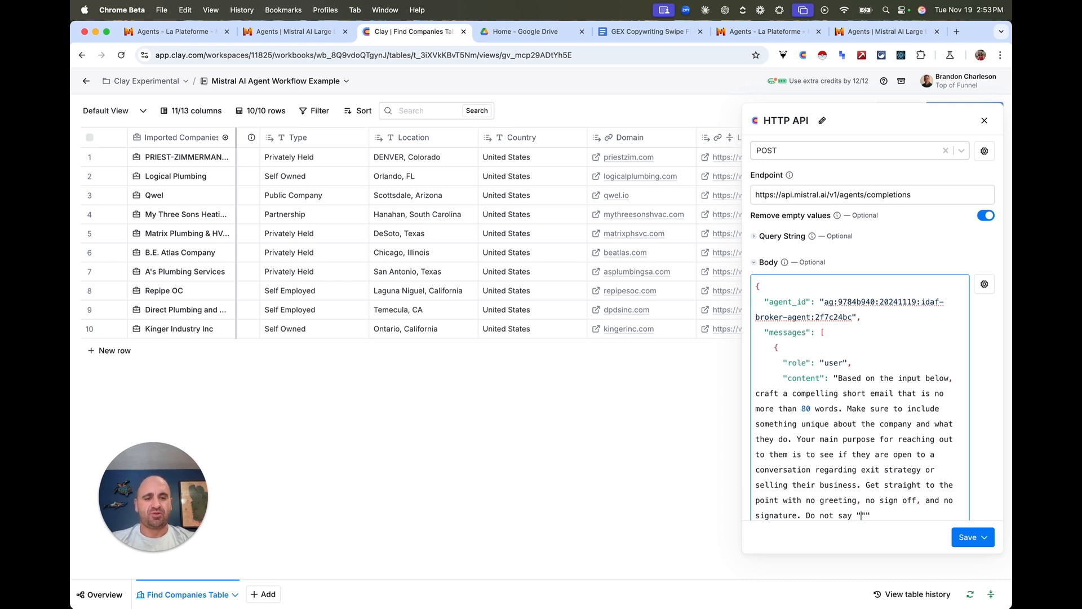
# Step: Finish the "Do not say" instruction with I hope this email finds you well, without inner quotation marks
pyautogui.write('I hiope th')
pyautogui.press('BackSpace')
pyautogui.press('BackSpace')
pyautogui.press('BackSpace')
pyautogui.press('BackSpace')
pyautogui.press('BackSpace')
pyautogui.write('ope this email finds you se')
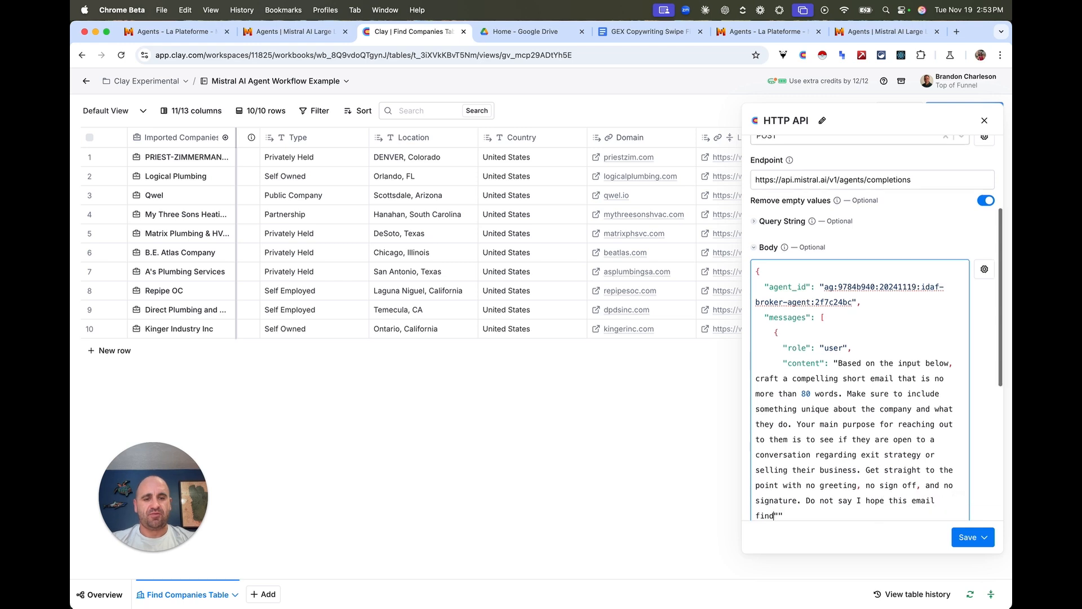
pyautogui.write('ll')
pyautogui.press('BackSpace')
pyautogui.press('BackSpace')
pyautogui.press('BackSpace')
pyautogui.press('BackSpace')
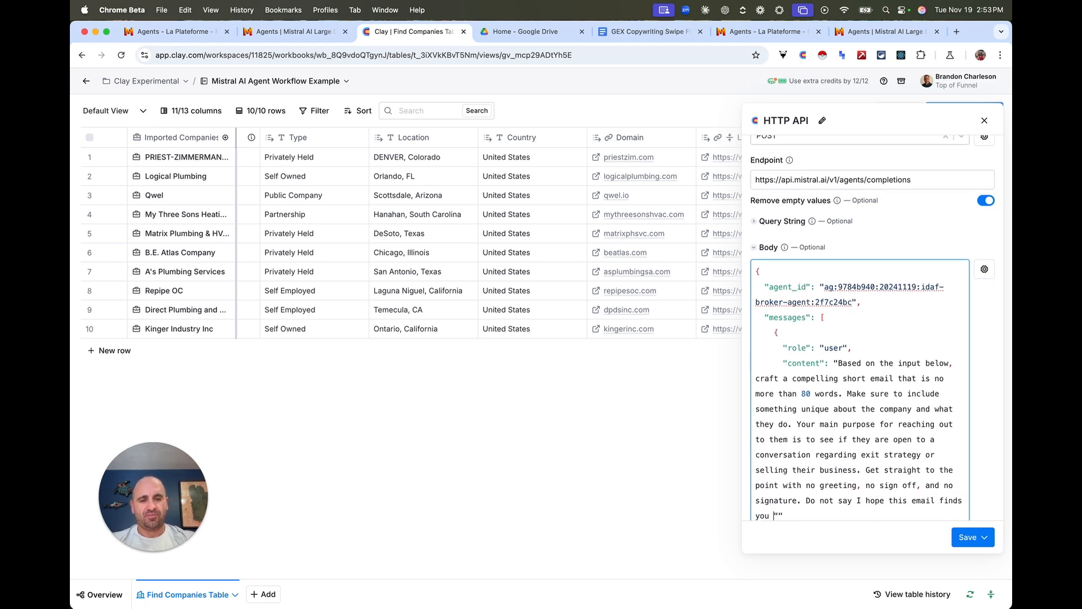
pyautogui.write('well')
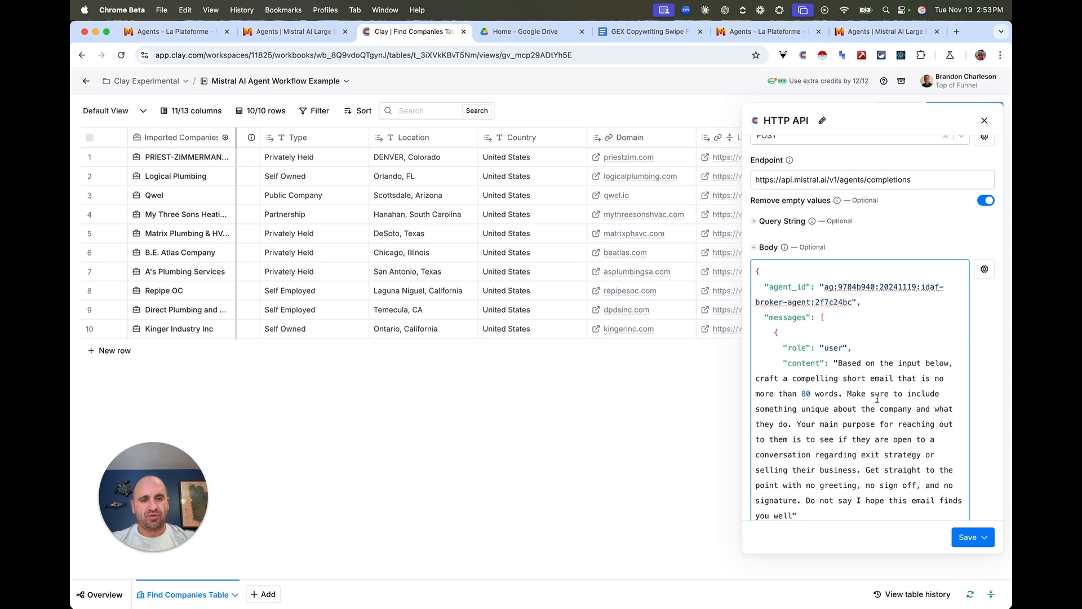
# Step: End that sentence with a period and append "Get straight to the point. Here are the details below." followed by a blank line
pyautogui.scroll(-2, 877, 398)
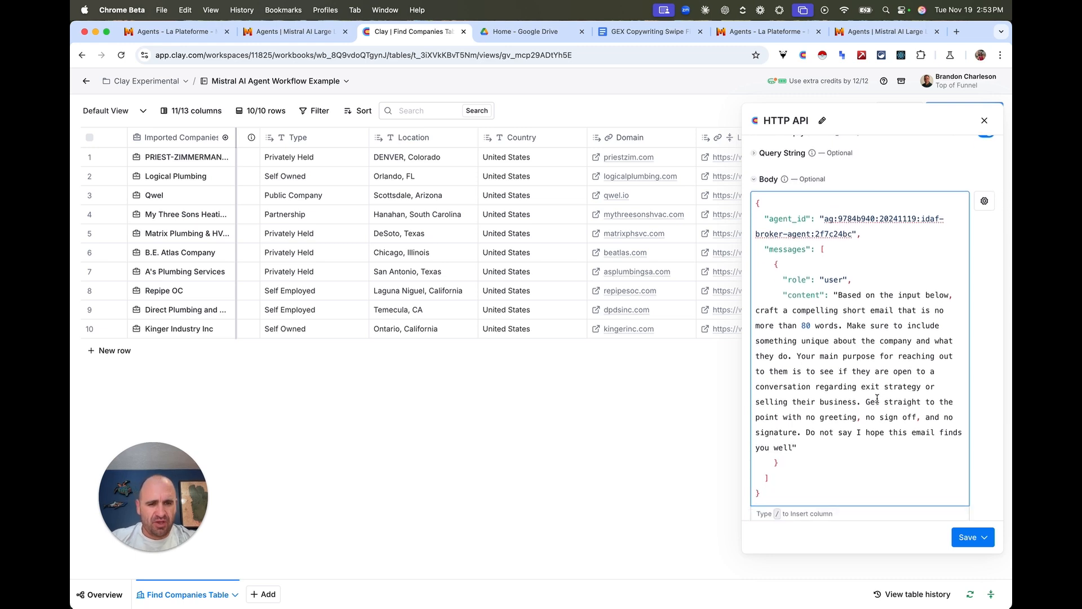
pyautogui.write('l. Get straight ')
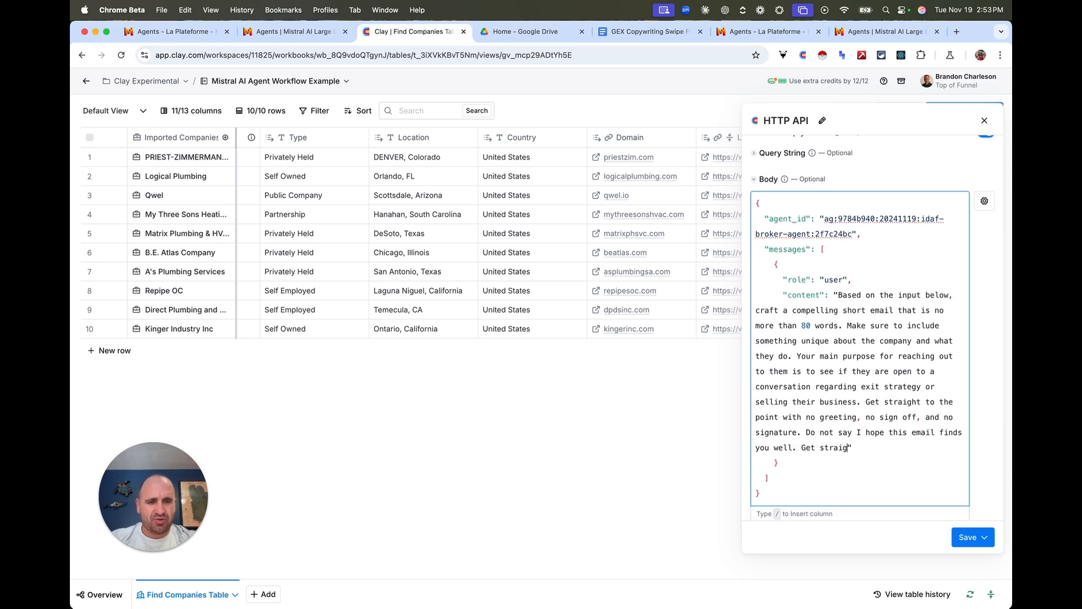
pyautogui.write('to the point.')
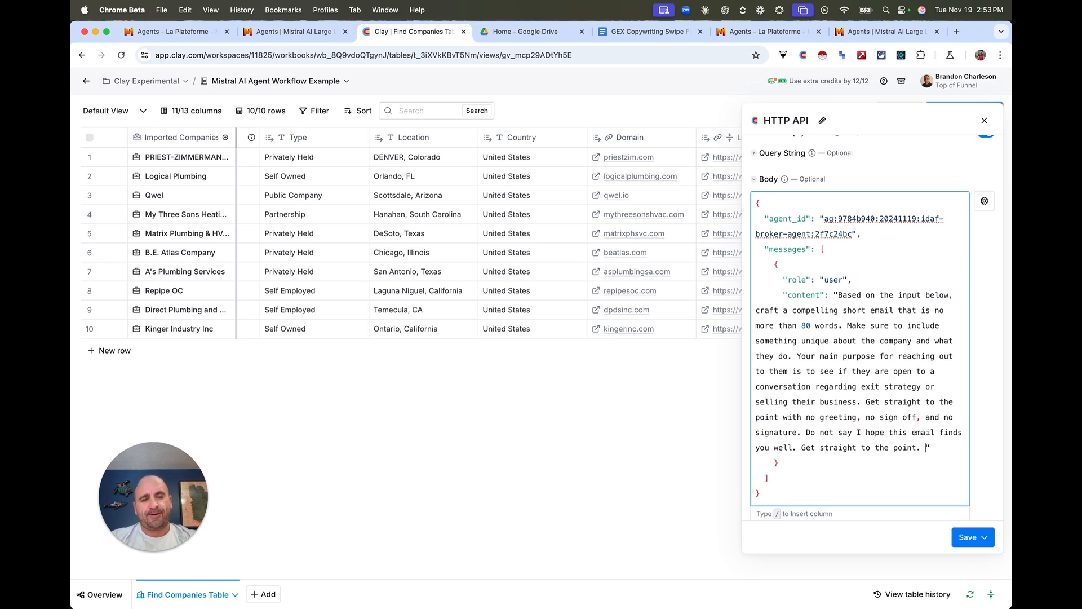
pyautogui.write('the details')
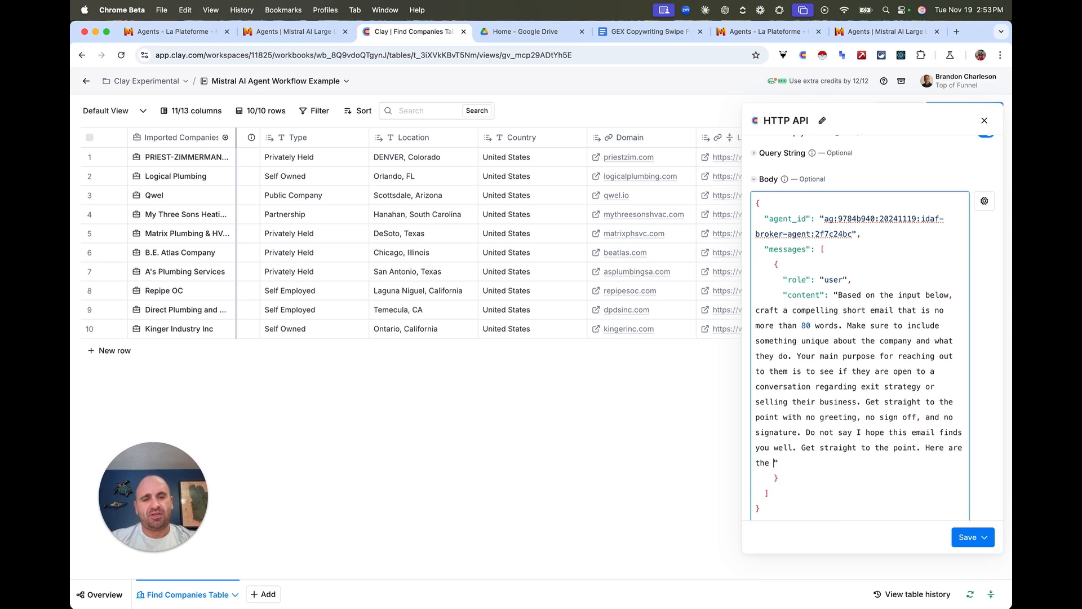
pyautogui.write(':')
pyautogui.press('Return')
pyautogui.press('BackSpace')
pyautogui.press('BackSpace')
pyautogui.press('Return')
pyautogui.press('Return')
pyautogui.write('below.')
pyautogui.press('Return')
pyautogui.press('Return')
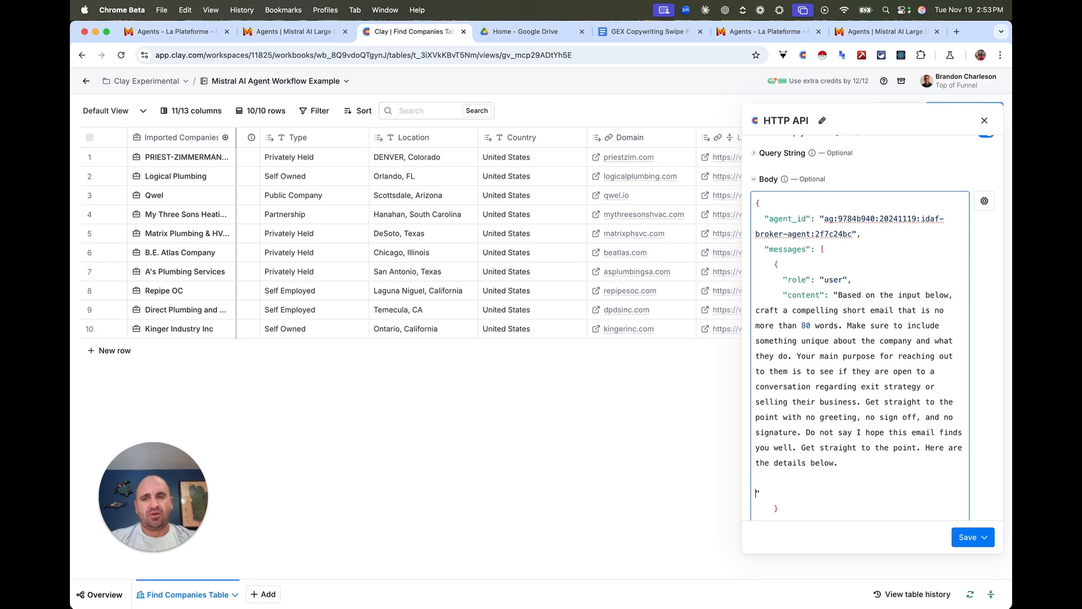
# Step: Add a "Company Name:" line to the prompt and insert the Name column reference after it
pyautogui.write('Company ')
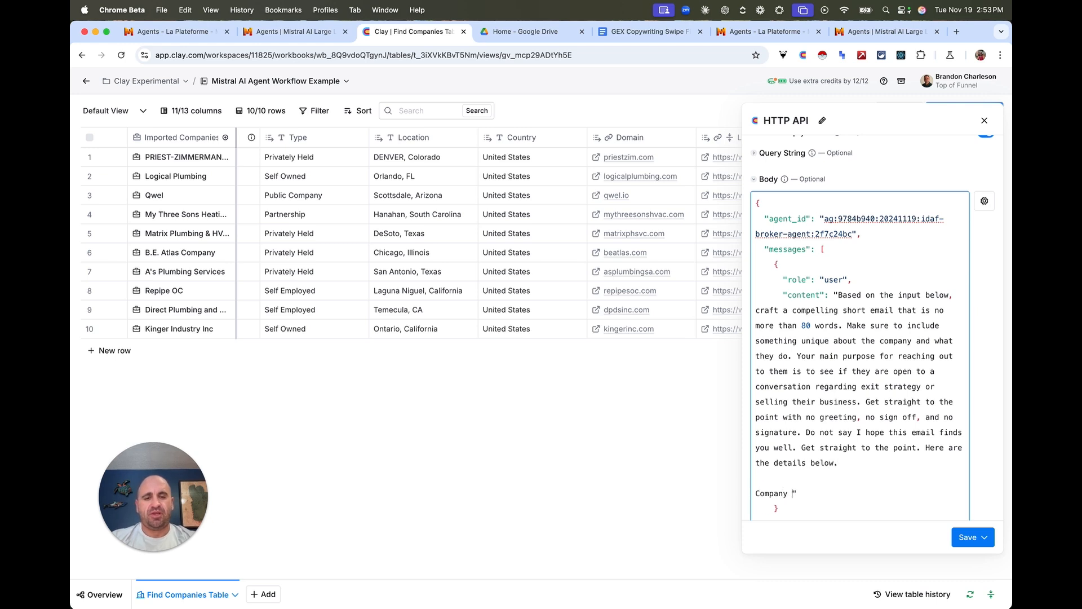
pyautogui.write('Name: /')
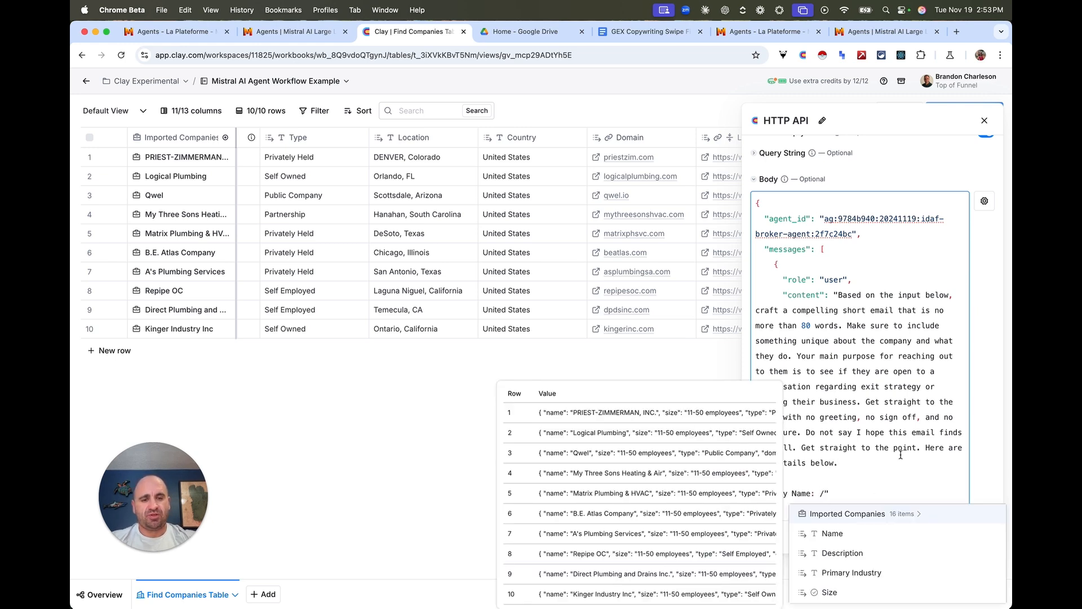
pyautogui.press('Down')
pyautogui.press('Return')
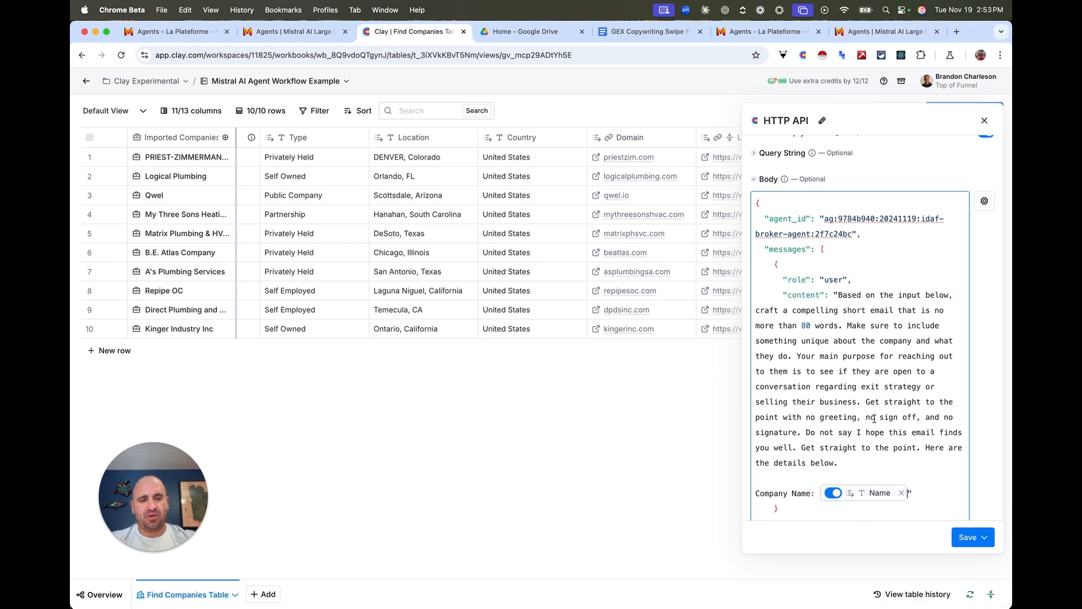
# Step: Add a "Company description:" line below the company name, with the Description column reference inserted after it
pyautogui.press('Return')
pyautogui.write('Co')
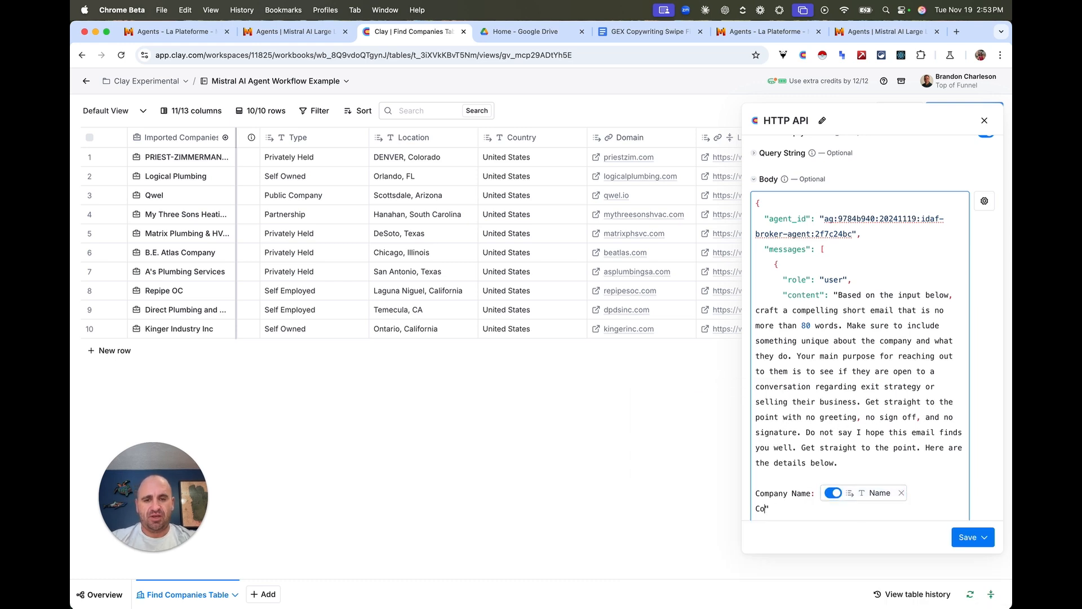
pyautogui.write('mpany dd')
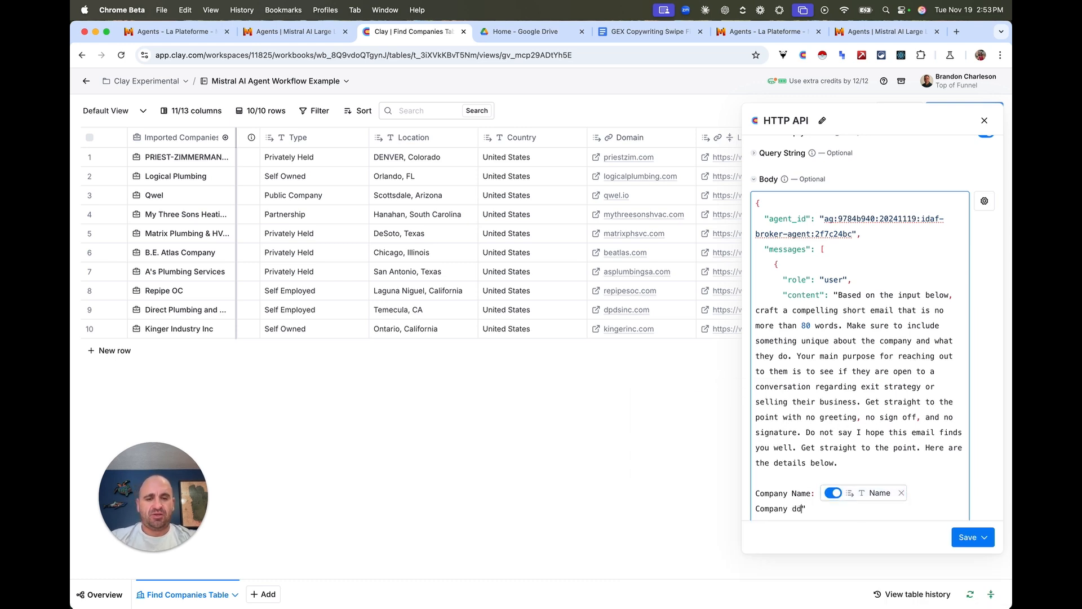
pyautogui.press('BackSpace')
pyautogui.write('escription: ')
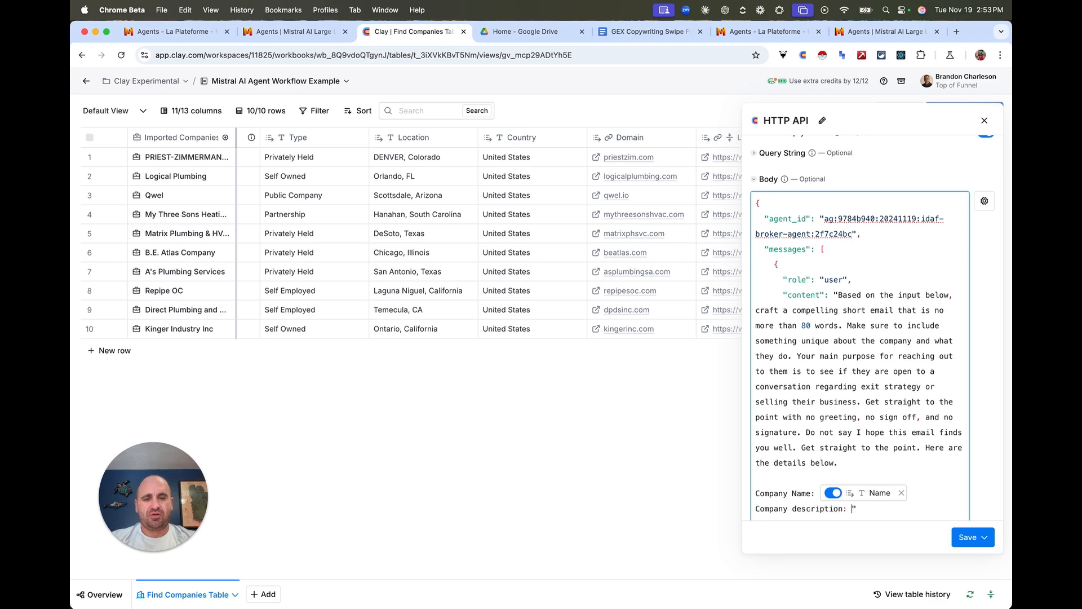
pyautogui.write('/')
pyautogui.click(878, 568)
pyautogui.scroll(-2, 861, 433)
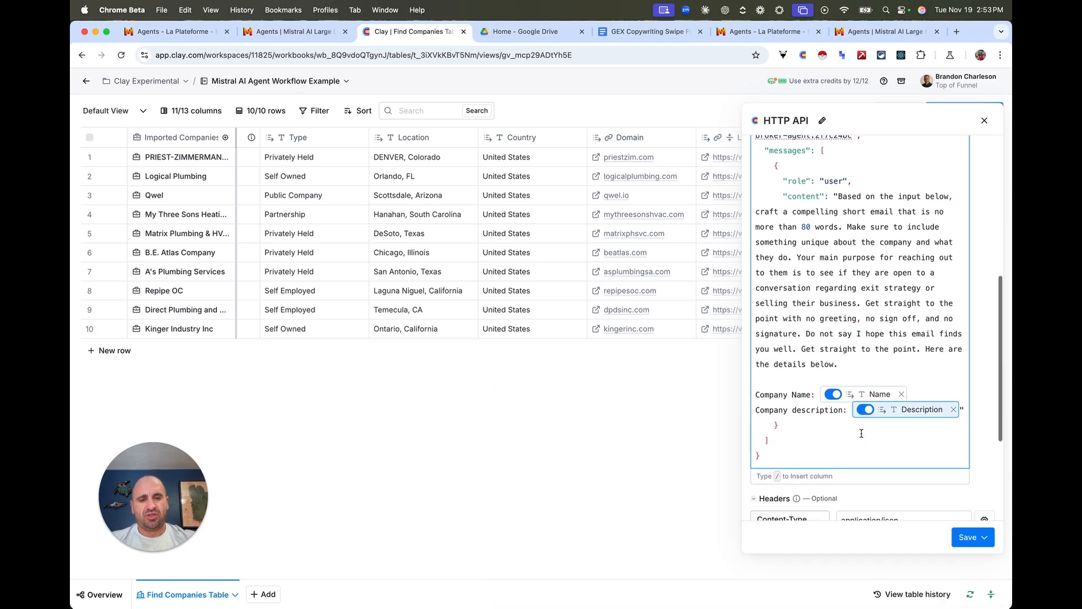
pyautogui.scroll(-1, 861, 434)
pyautogui.click(965, 384)
pyautogui.press('Left')
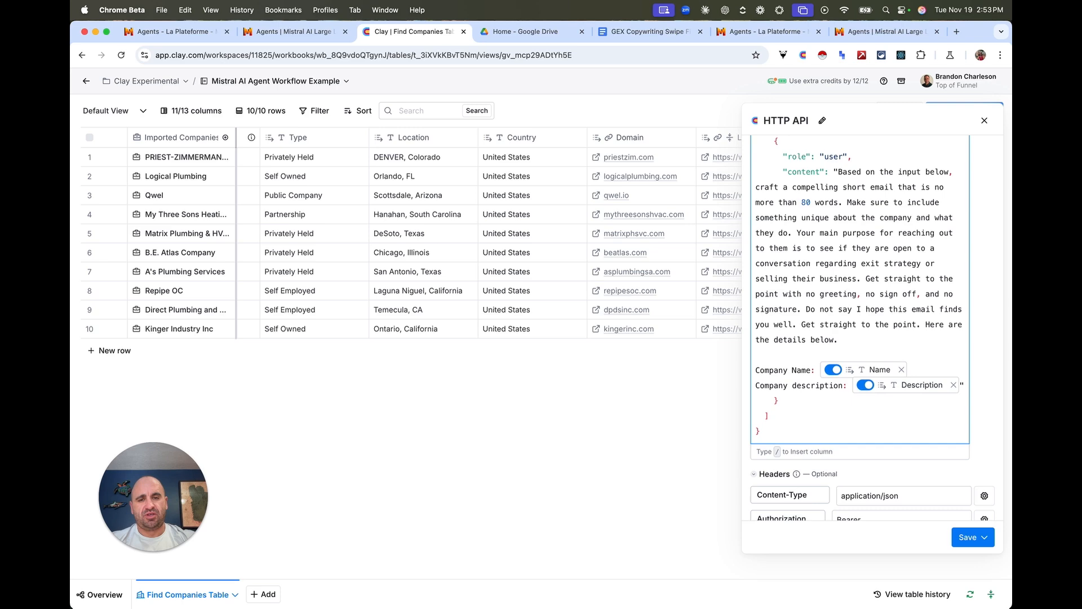
# Step: Add a line break after the Description reference in the prompt and review the table's available columns
pyautogui.press('Return')
pyautogui.hscroll(5, 629, 241)
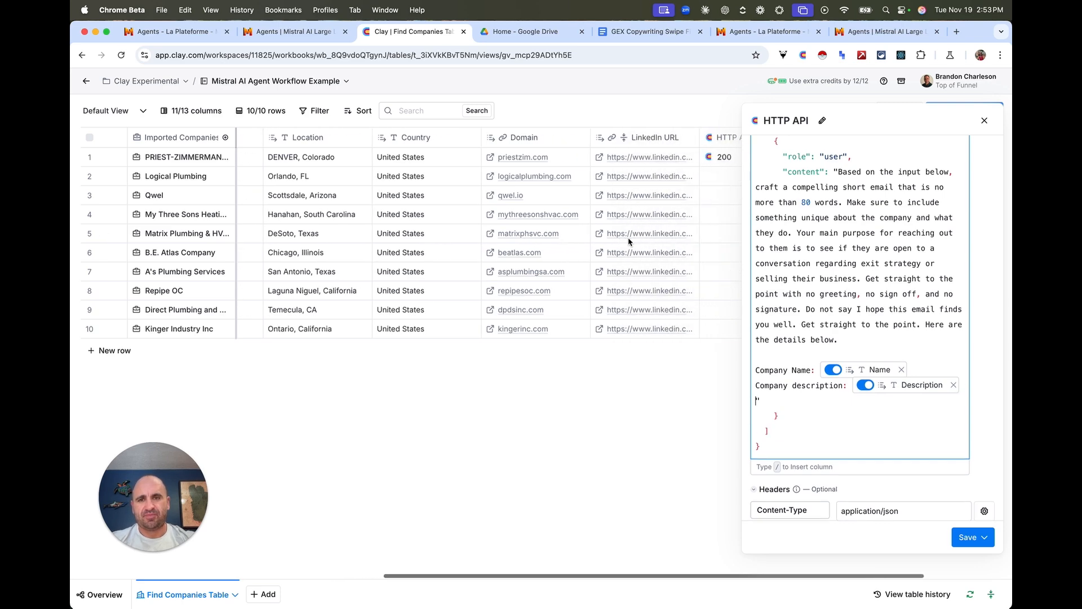
pyautogui.hscroll(-8, 630, 242)
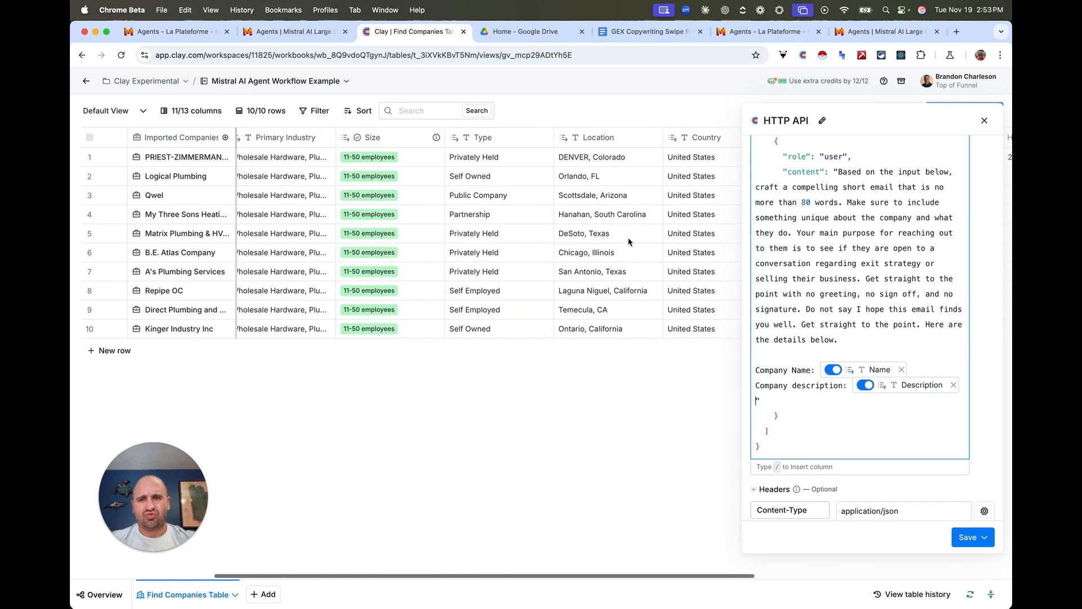
pyautogui.hscroll(-3, 630, 241)
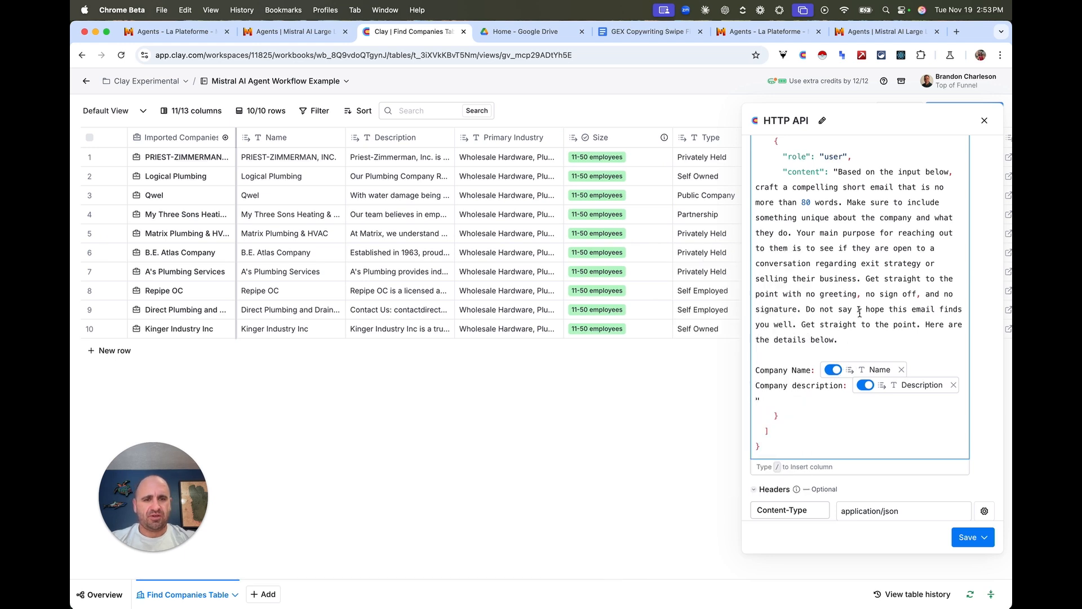
pyautogui.scroll(2, 860, 312)
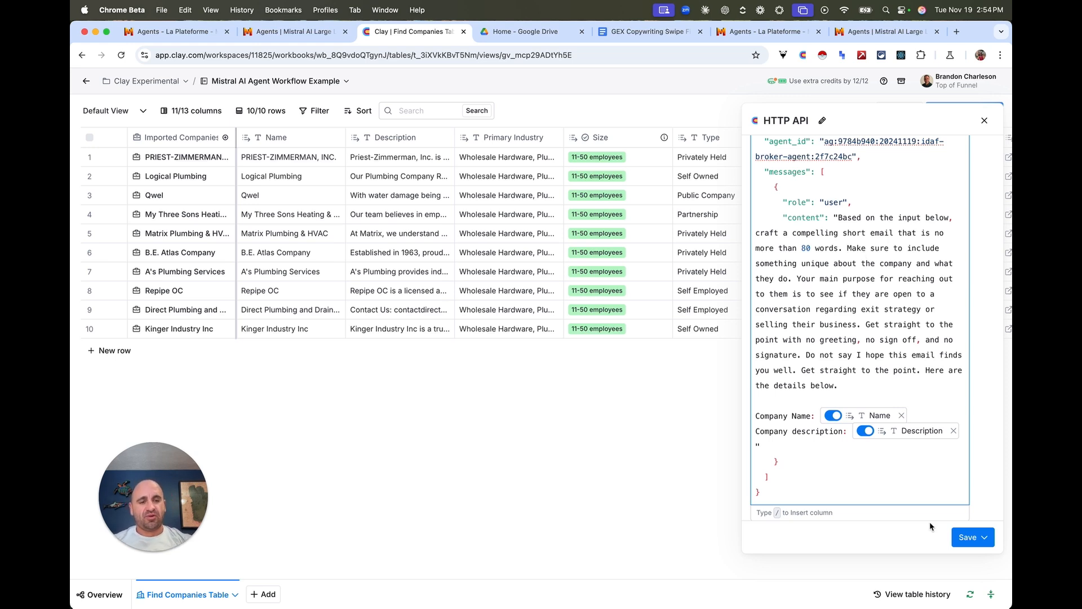
# Step: Save the HTTP API column without running it, and run the request on only the first two rows
pyautogui.click(975, 537)
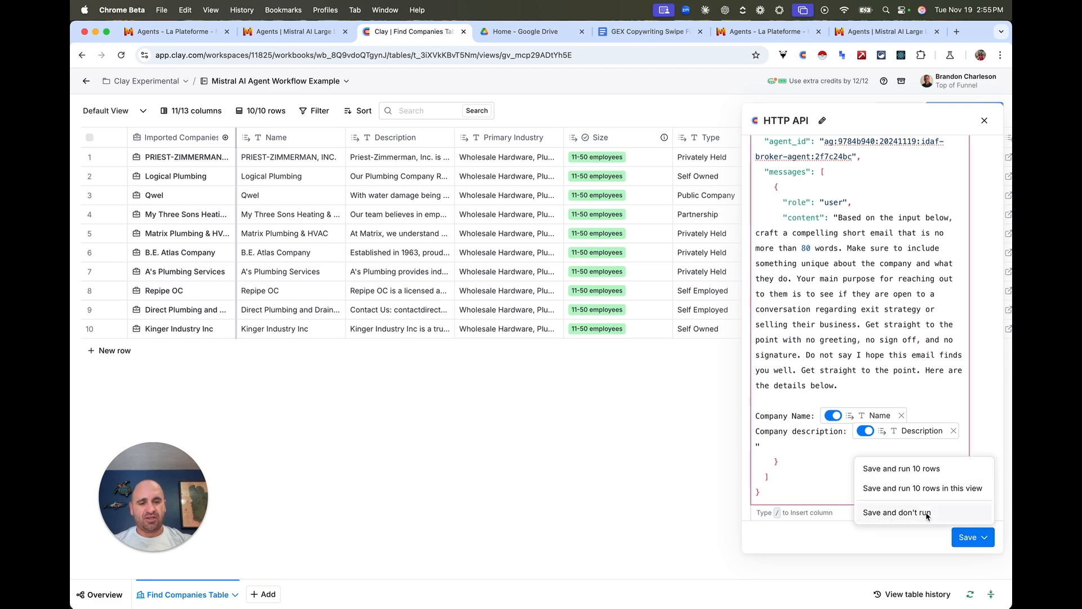
pyautogui.click(927, 515)
pyautogui.hscroll(7, 877, 198)
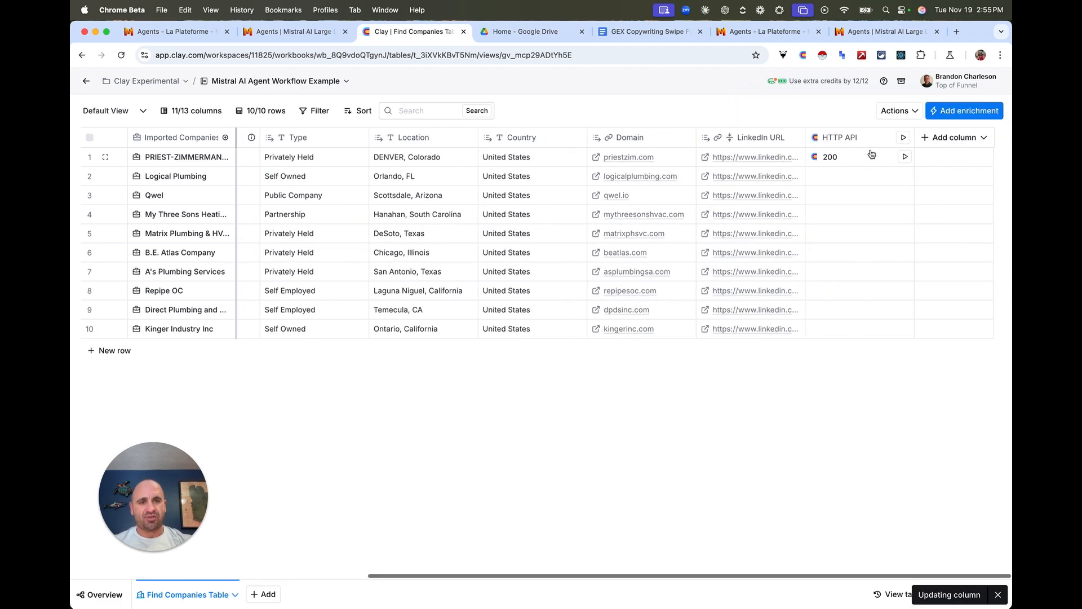
pyautogui.click(905, 160)
pyautogui.click(905, 173)
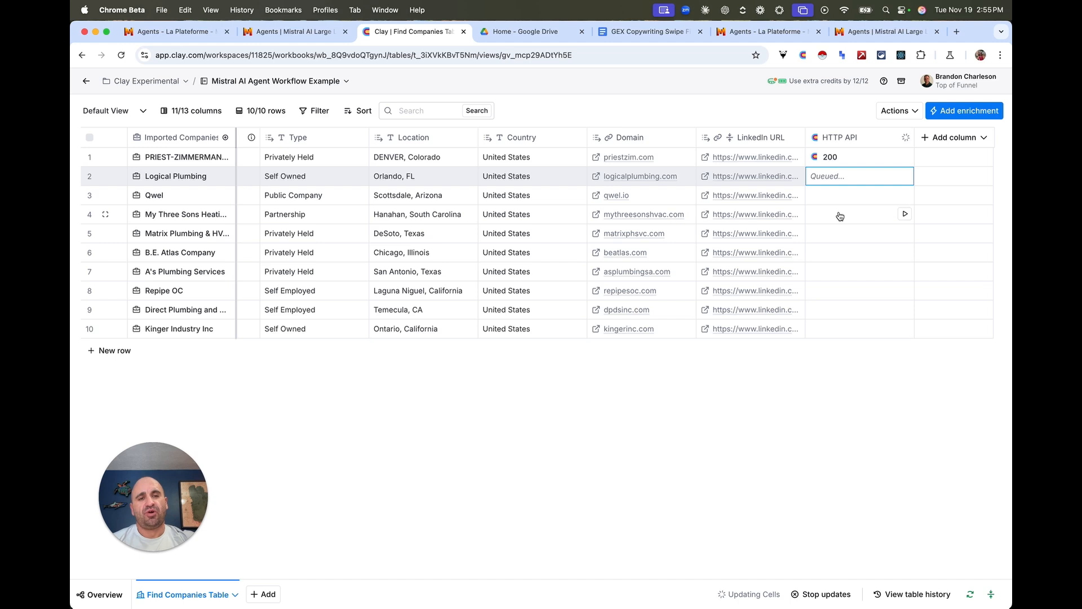
# Step: Examine the email text in the Logical Plumbing response by expanding Choices down to its message
pyautogui.click(830, 176)
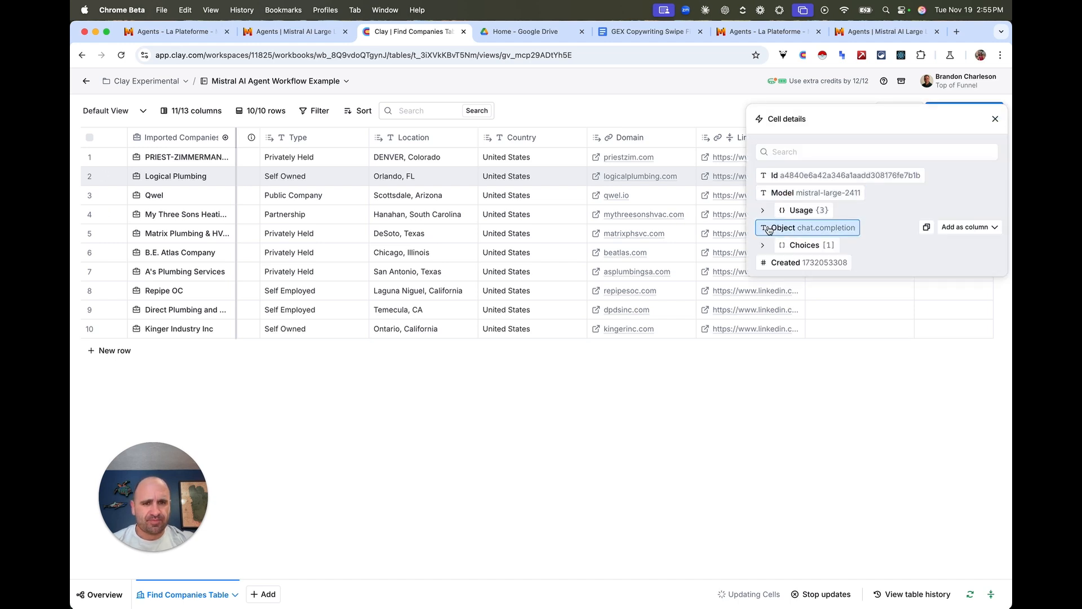
pyautogui.click(763, 245)
pyautogui.click(771, 263)
pyautogui.click(781, 297)
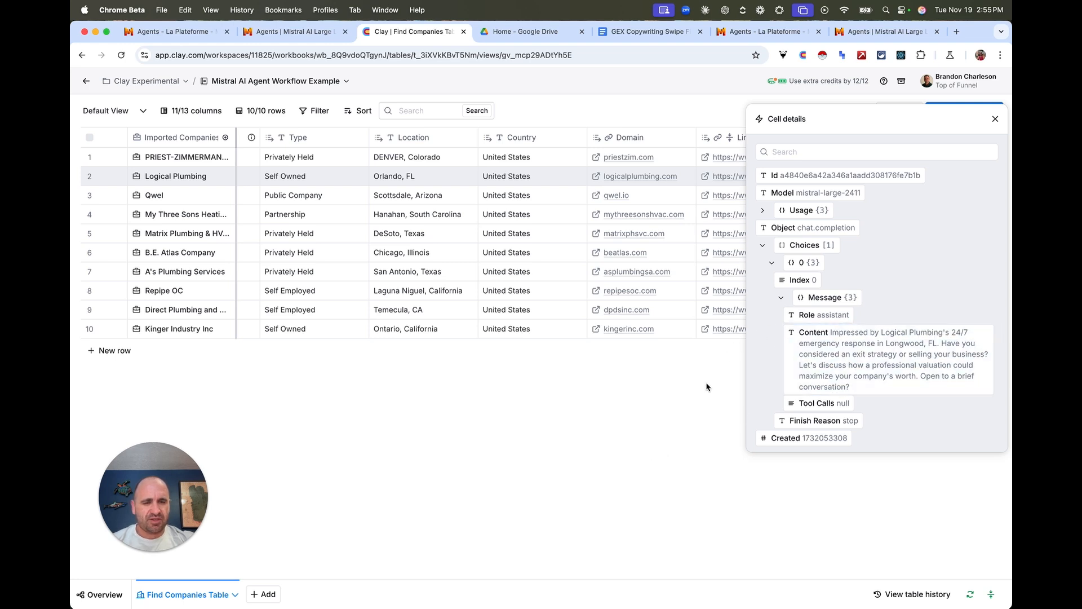
pyautogui.click(996, 120)
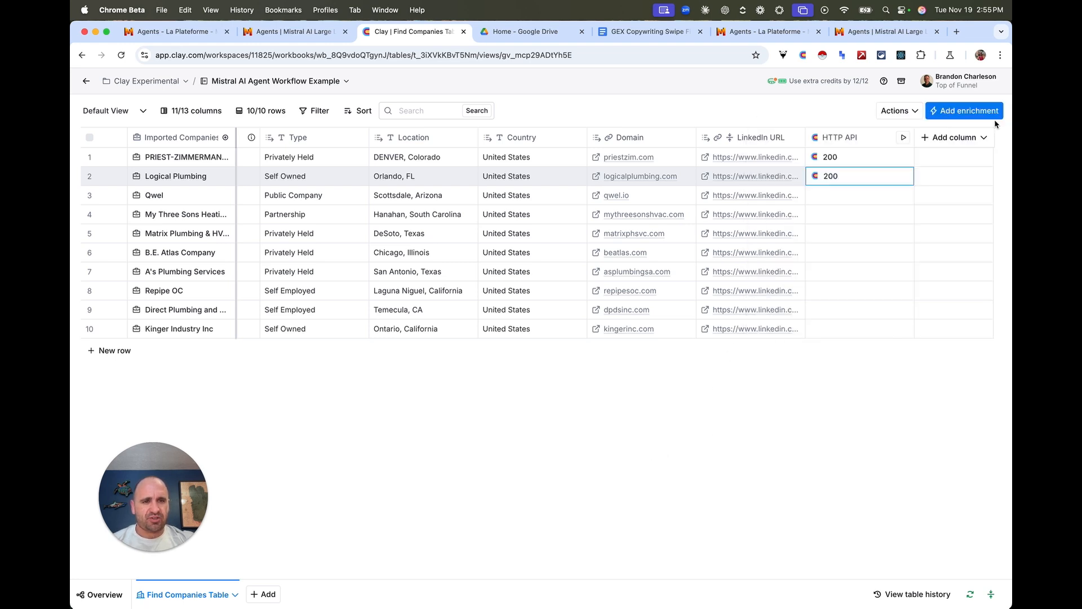
# Step: Reopen the HTTP API column's settings for editing the prompt body after "Here are the details below"
pyautogui.click(847, 140)
pyautogui.click(840, 175)
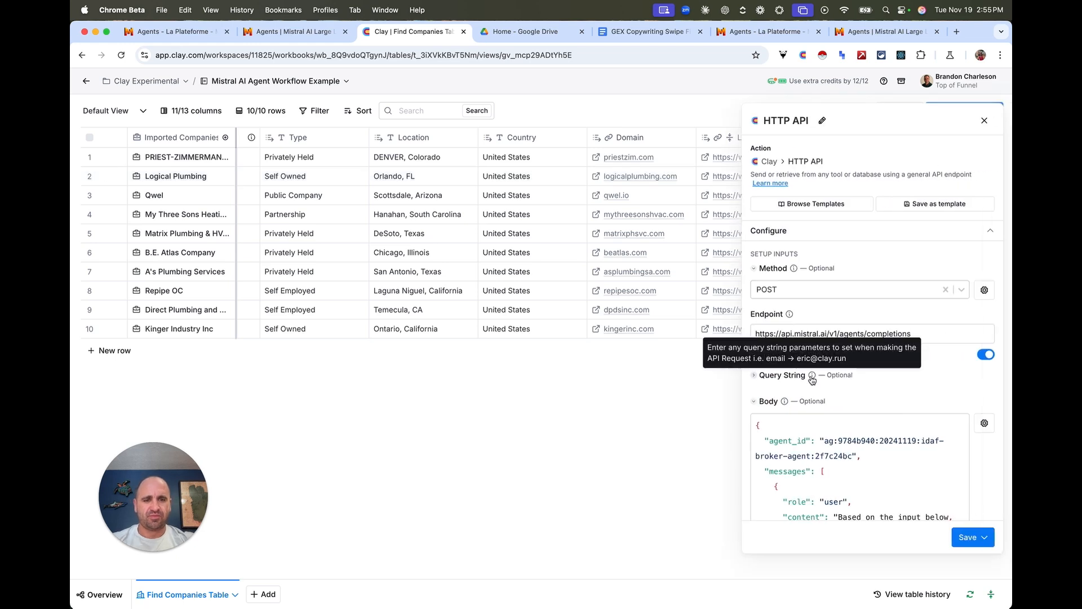
pyautogui.scroll(-8, 812, 380)
pyautogui.click(834, 327)
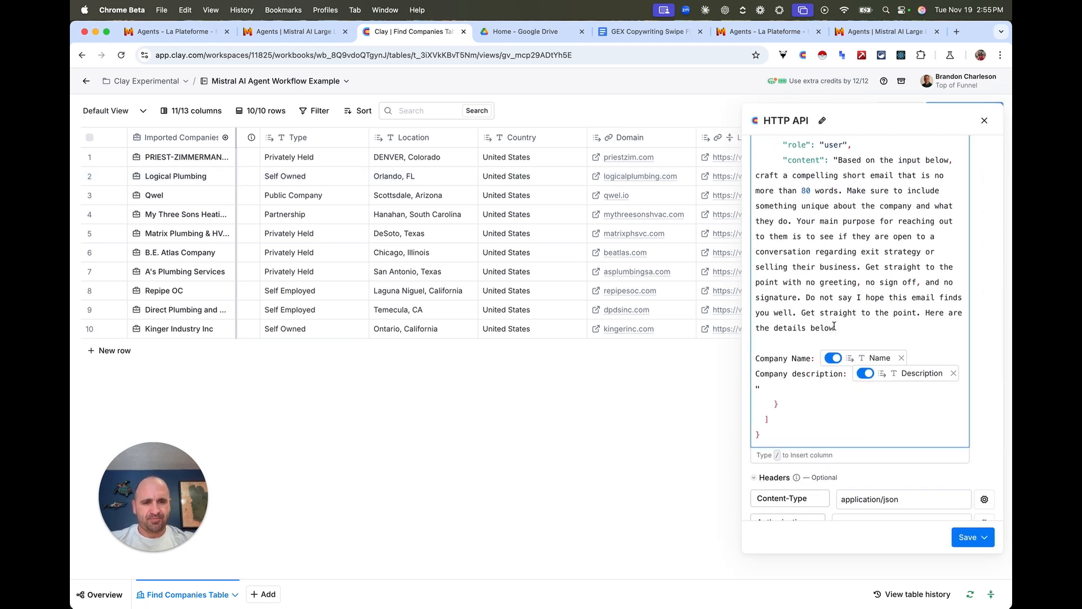
pyautogui.write('Make sure to')
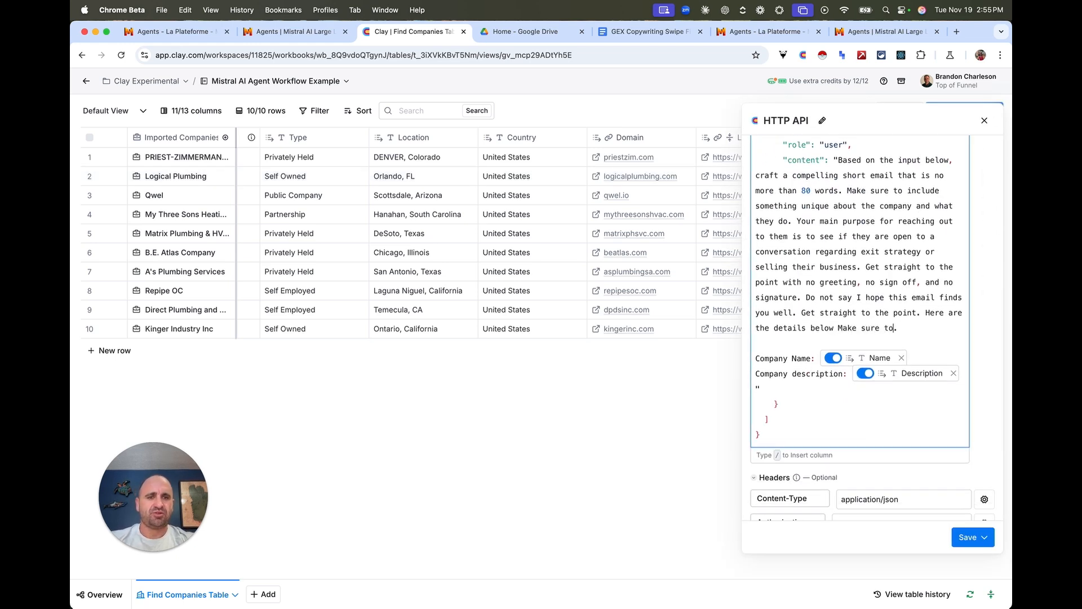
pyautogui.press('BackSpace')
pyautogui.press('BackSpace')
pyautogui.press('BackSpace')
pyautogui.press('BackSpace')
pyautogui.press('BackSpace')
pyautogui.press('BackSpace')
pyautogui.press('BackSpace')
pyautogui.press('BackSpace')
pyautogui.press('BackSpace')
pyautogui.press('BackSpace')
pyautogui.press('BackSpace')
pyautogui.press('BackSpace')
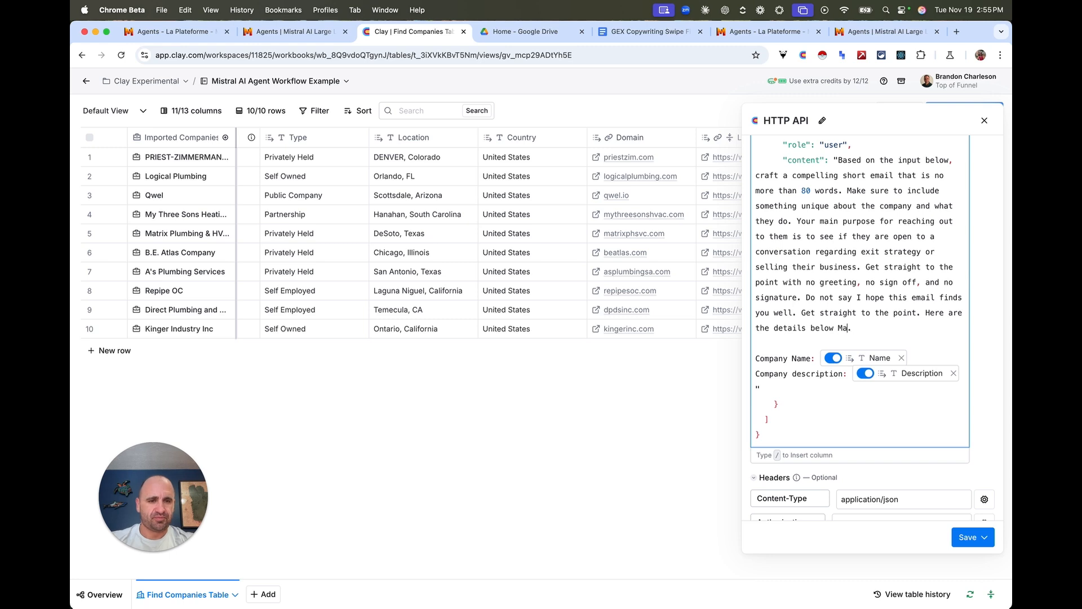
# Step: Append "Make sure to break up the email in paragraphs enough to be easily read in 10 seconds or less." after the details sentence
pyautogui.write('Make')
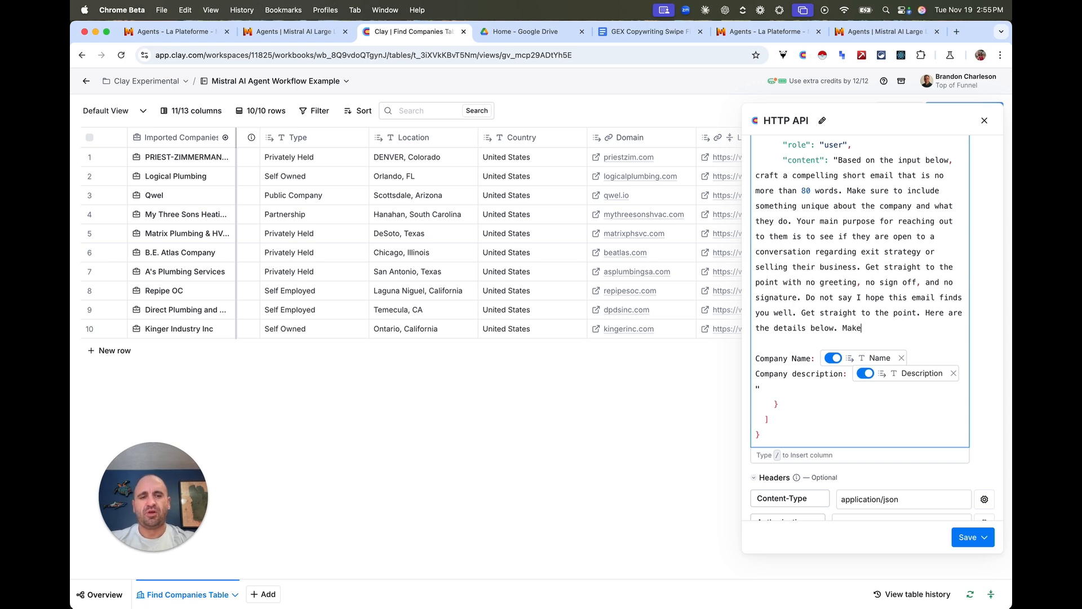
pyautogui.write(' sure to break up the email in ')
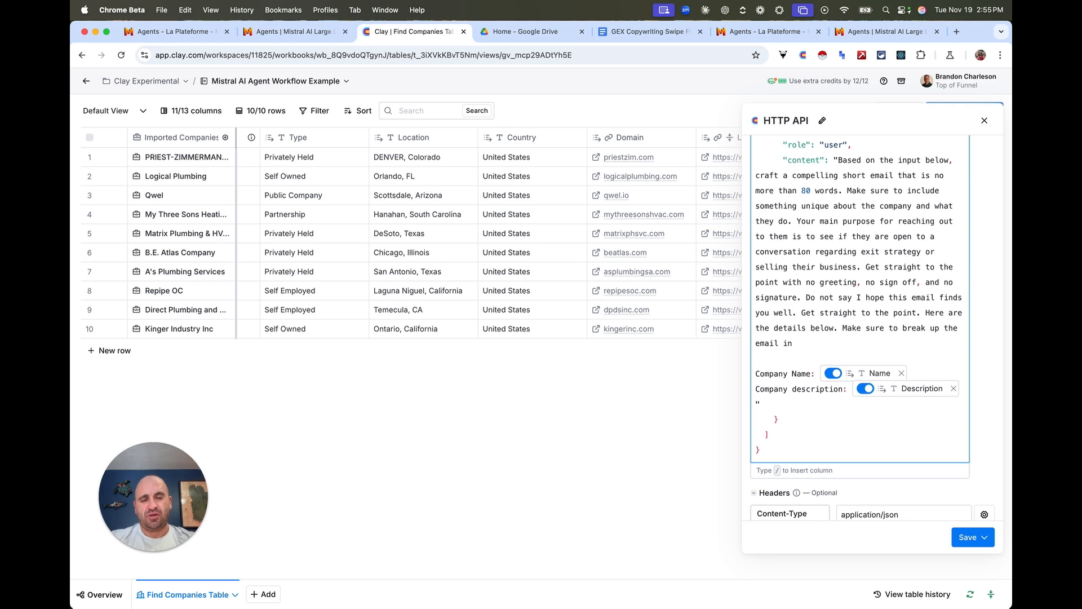
pyautogui.write('paragraphs enough to be e')
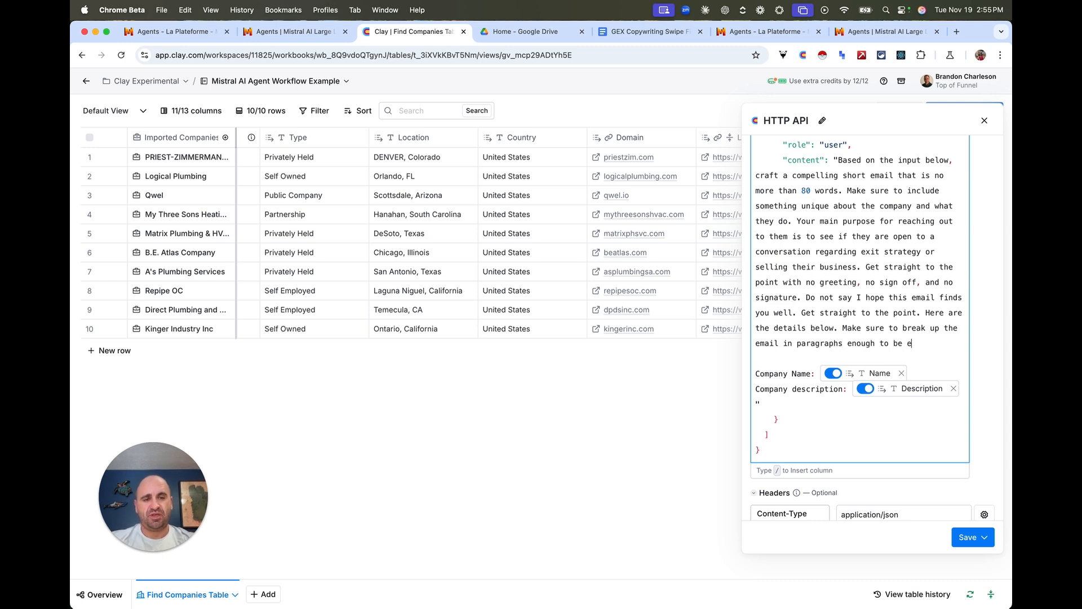
pyautogui.write('asily read in 10 ')
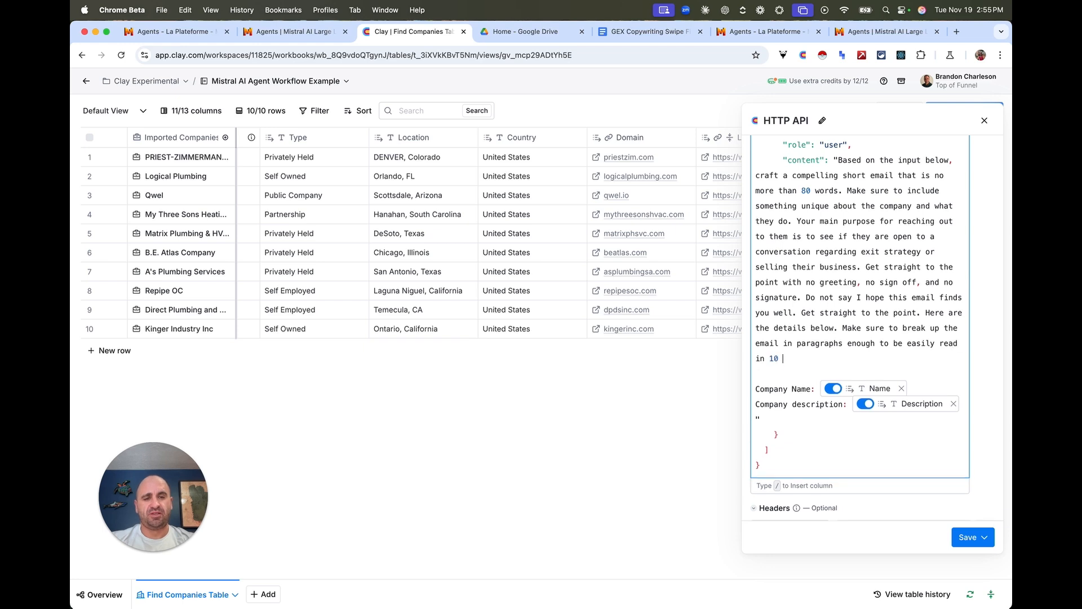
pyautogui.write('seconds or less.')
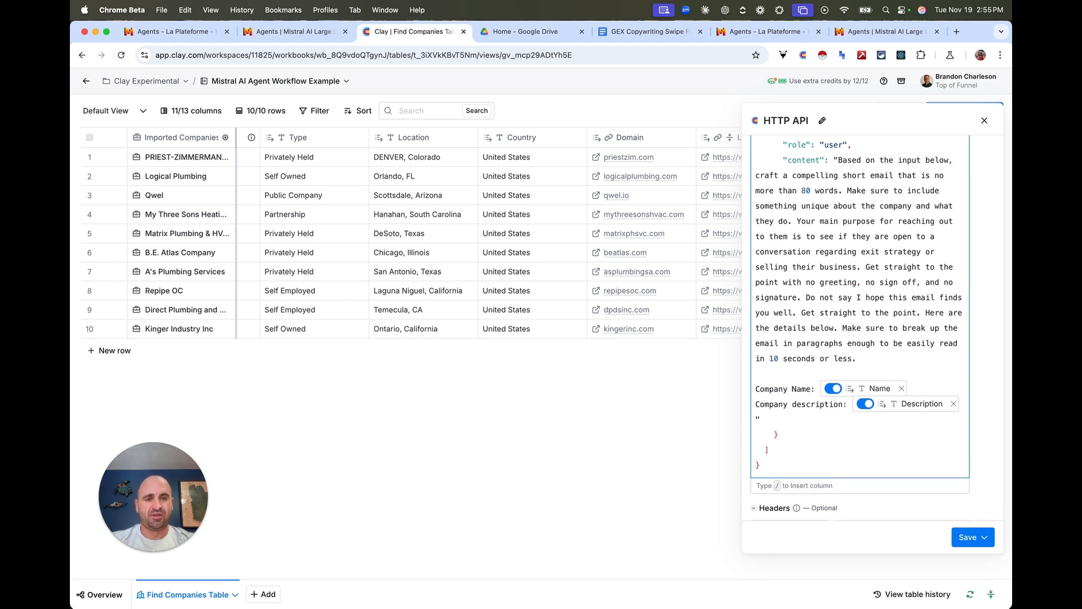
# Step: Save the revised prompt without running the whole column, and run the request on the first three rows
pyautogui.click(964, 536)
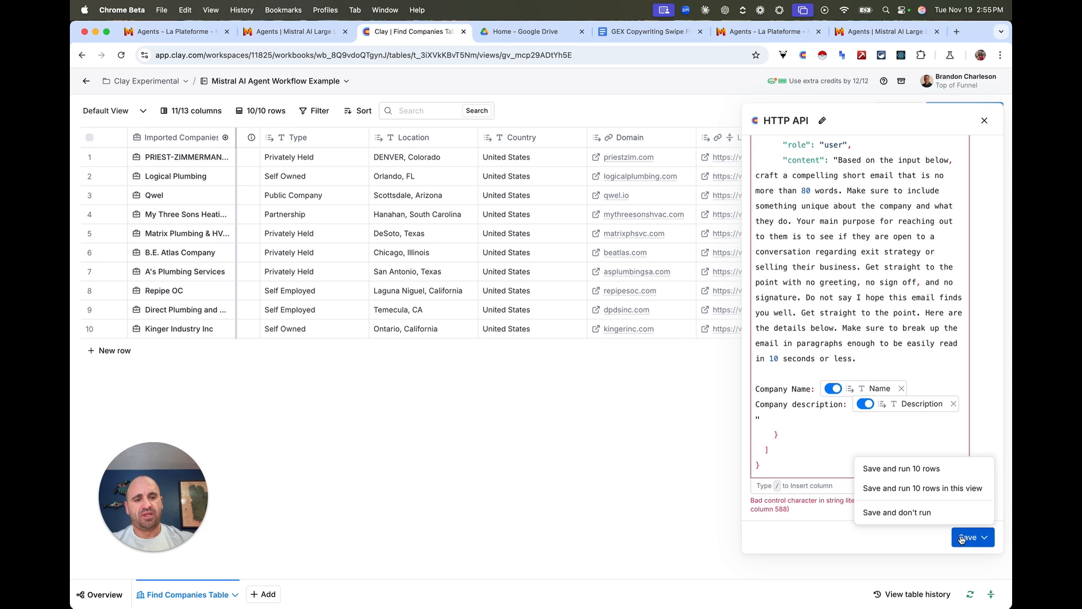
pyautogui.click(897, 512)
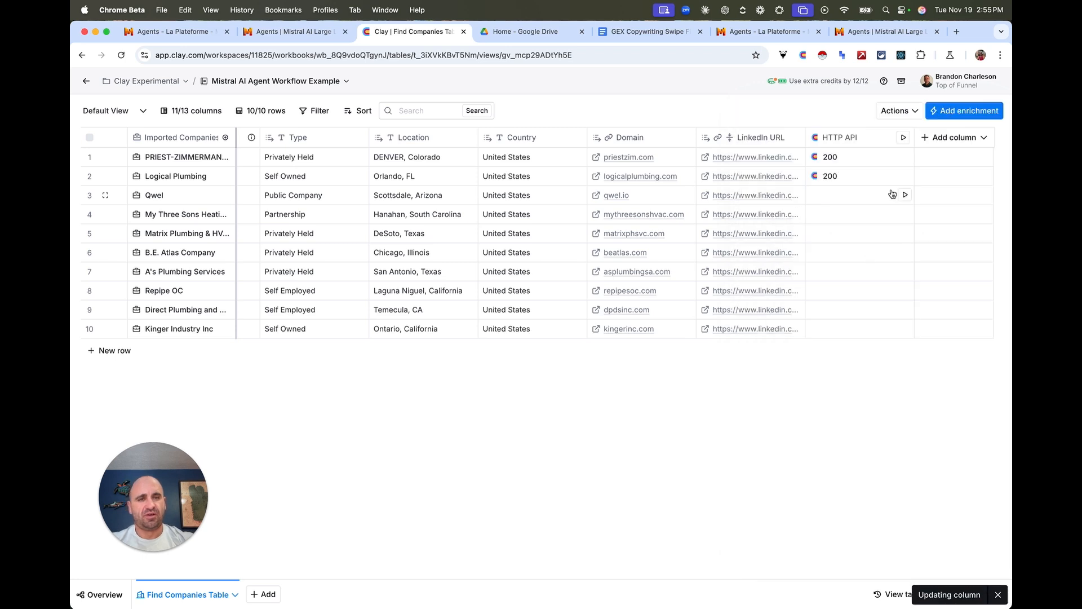
pyautogui.click(904, 158)
pyautogui.click(905, 177)
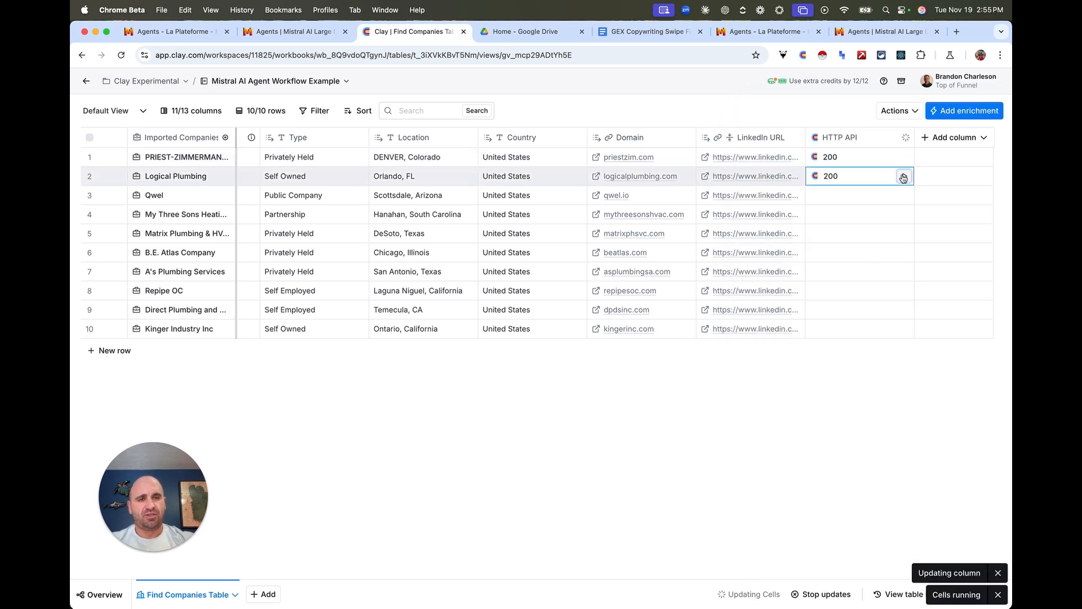
pyautogui.click(905, 196)
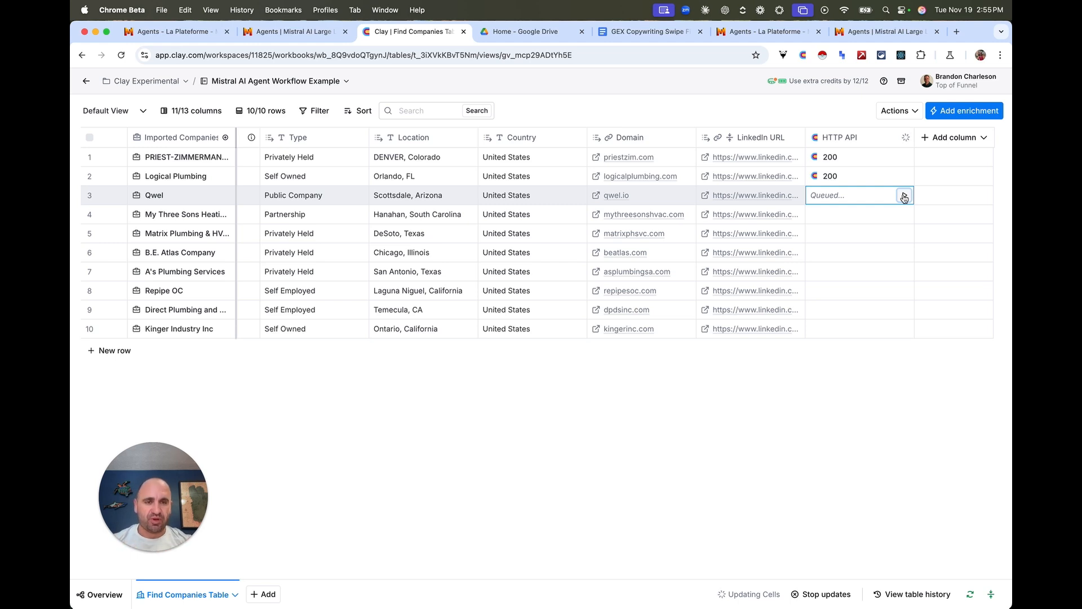
# Step: Expand the Logical Plumbing response to its message and add the Content field as a new column named Content
pyautogui.click(846, 180)
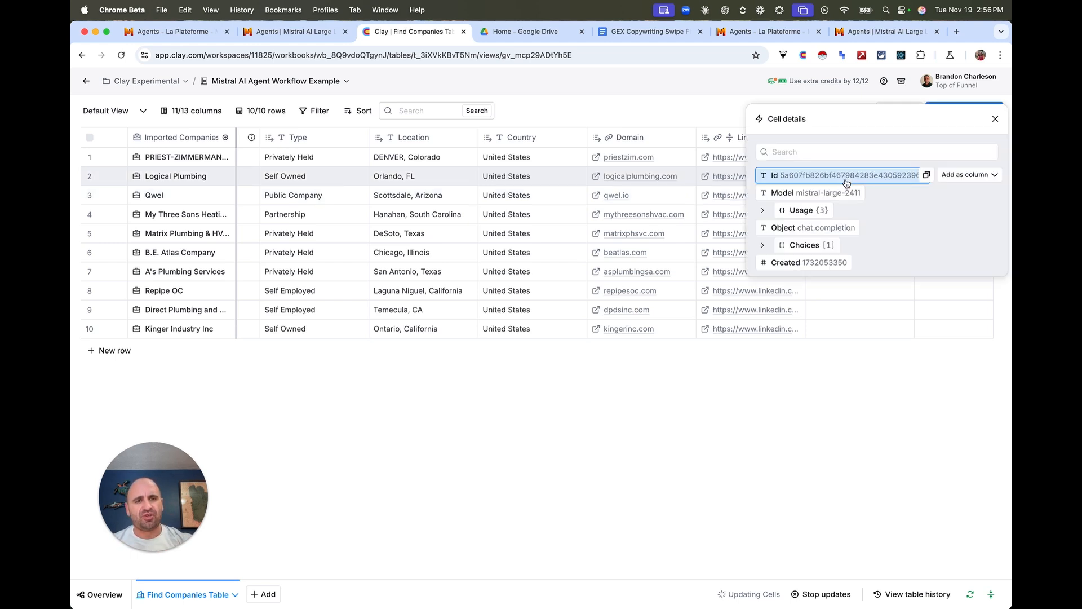
pyautogui.click(763, 244)
pyautogui.click(772, 262)
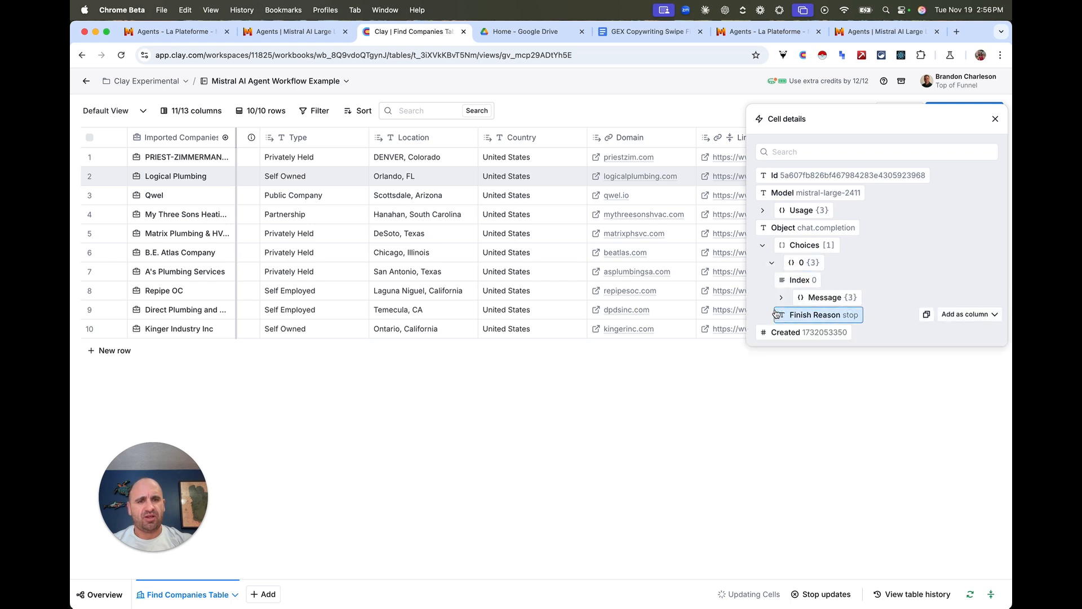
pyautogui.click(781, 297)
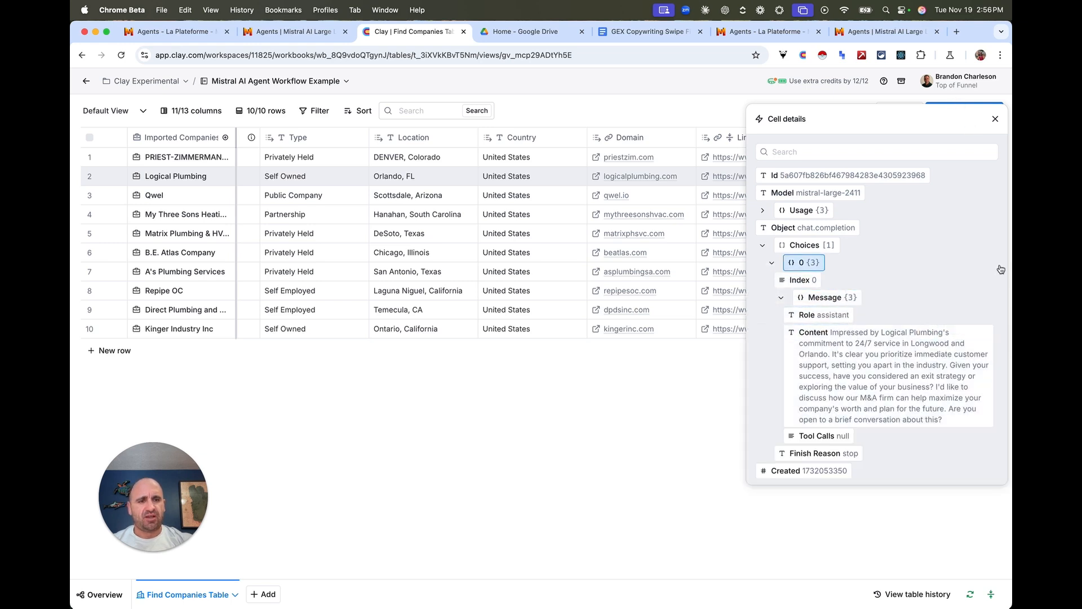
pyautogui.click(967, 333)
pyautogui.click(973, 370)
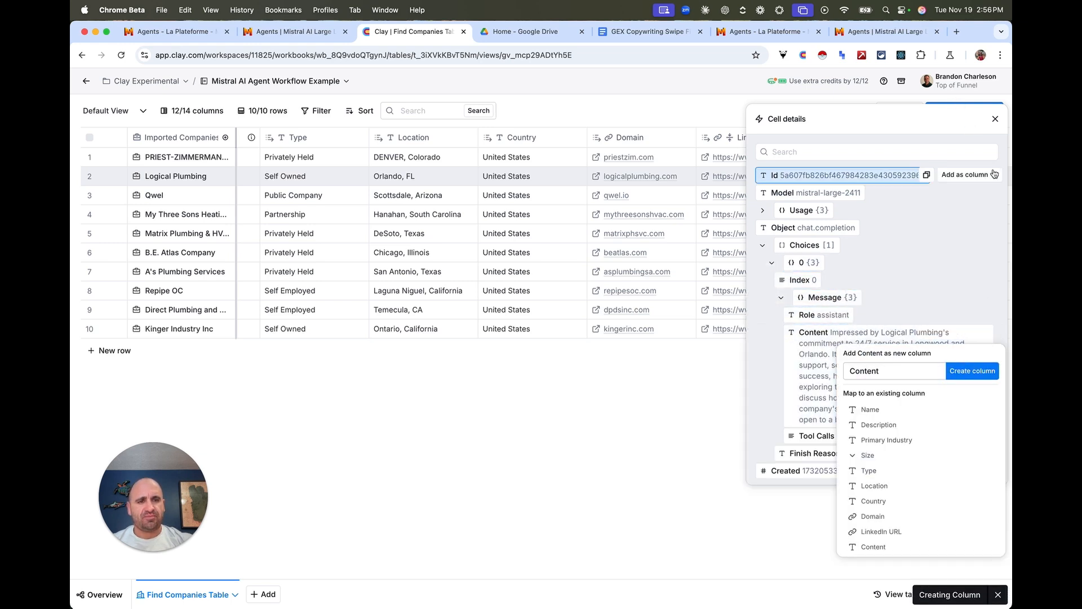
pyautogui.click(995, 119)
# Step: Read the full Logical Plumbing email in the Content column, checking its paragraph breaks, M&A pitch and closing question
pyautogui.click(889, 180)
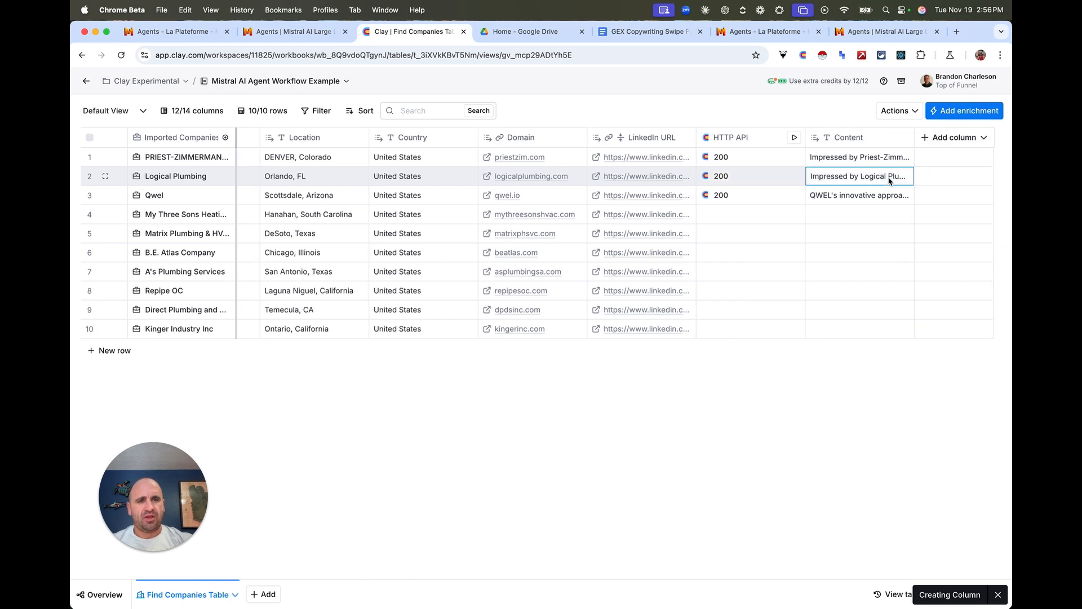
pyautogui.click(953, 232)
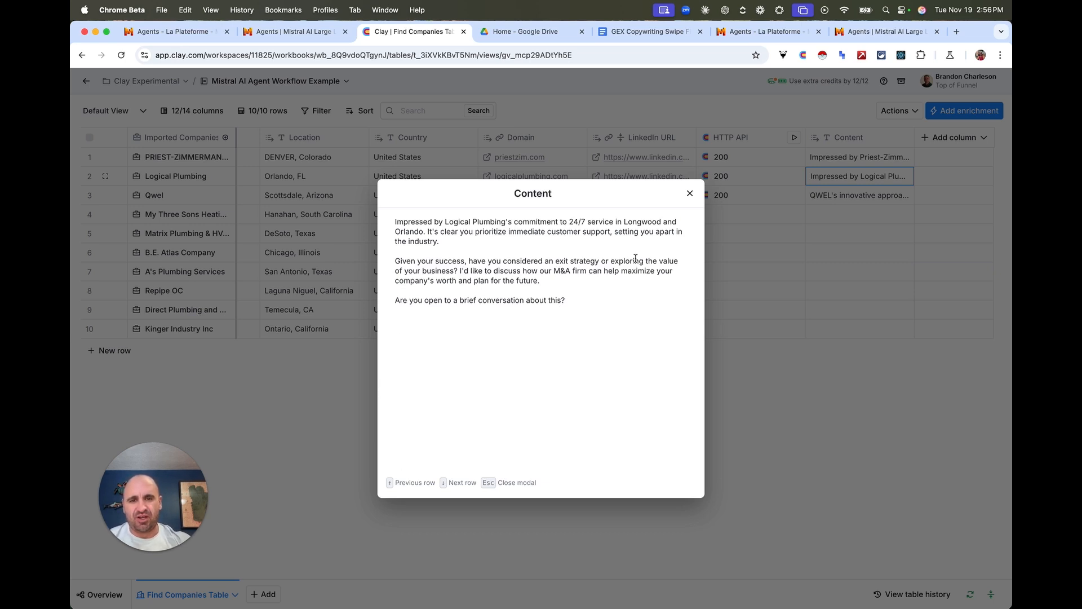
pyautogui.doubleClick(501, 272)
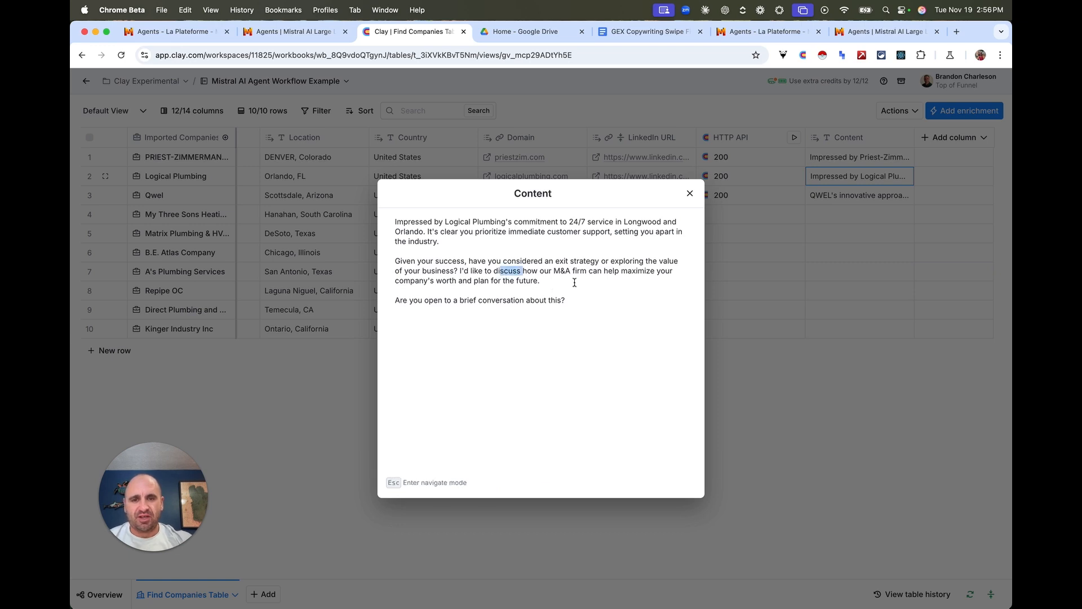
pyautogui.moveTo(561, 271); pyautogui.dragTo(516, 273)
pyautogui.click(516, 273)
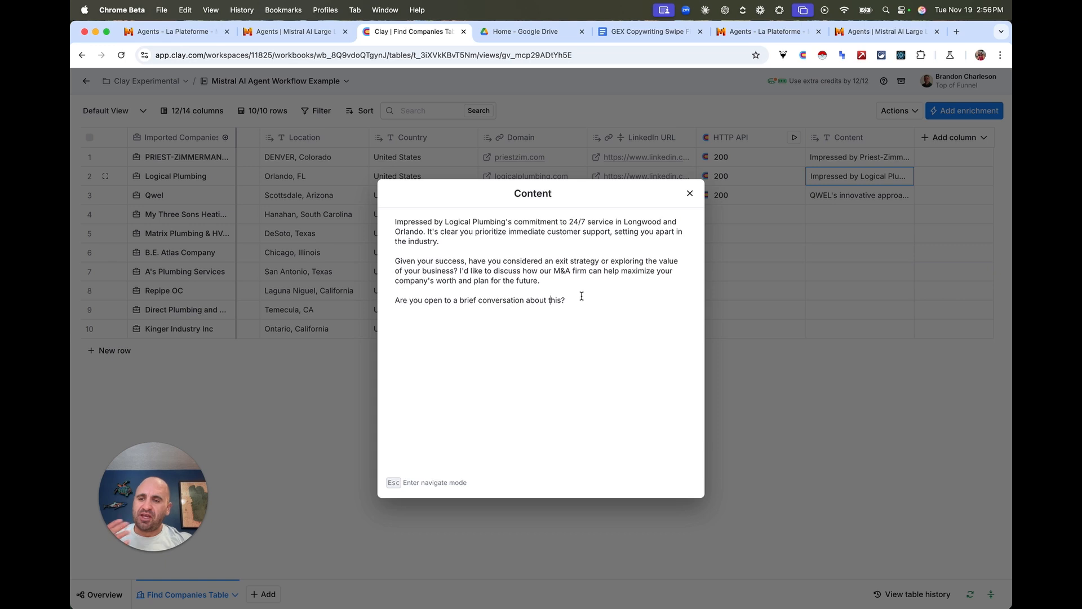
pyautogui.moveTo(566, 301); pyautogui.dragTo(390, 304)
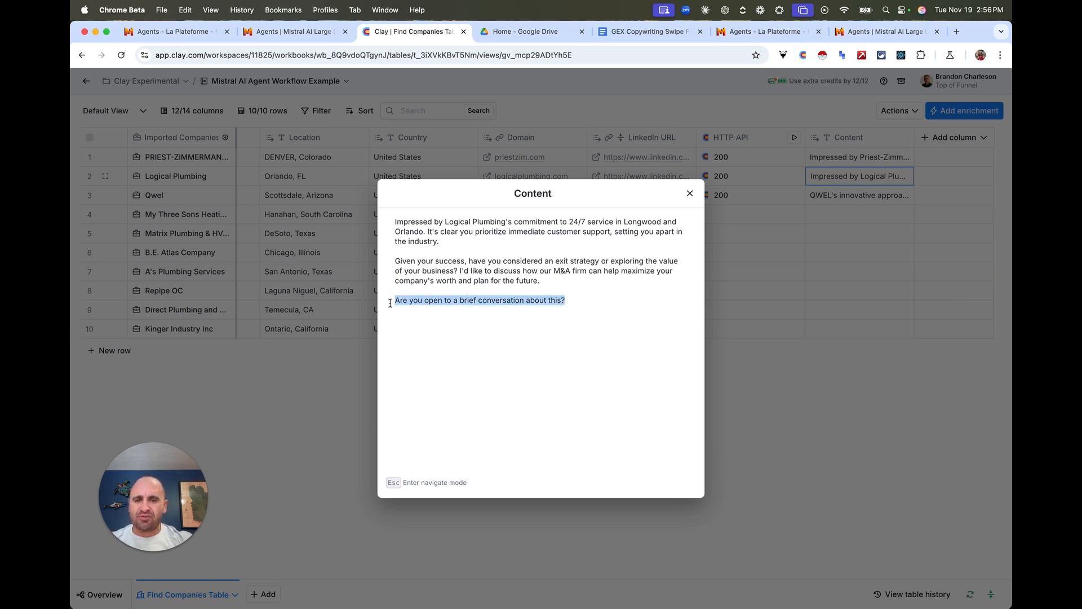
pyautogui.click(478, 334)
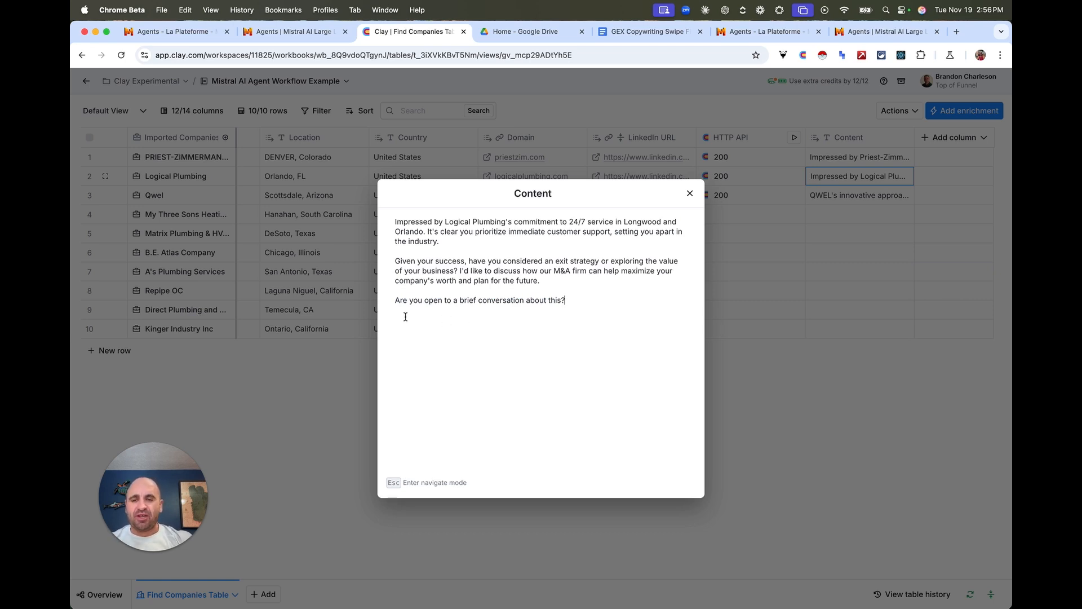
pyautogui.moveTo(400, 305); pyautogui.dragTo(503, 309)
pyautogui.click(512, 317)
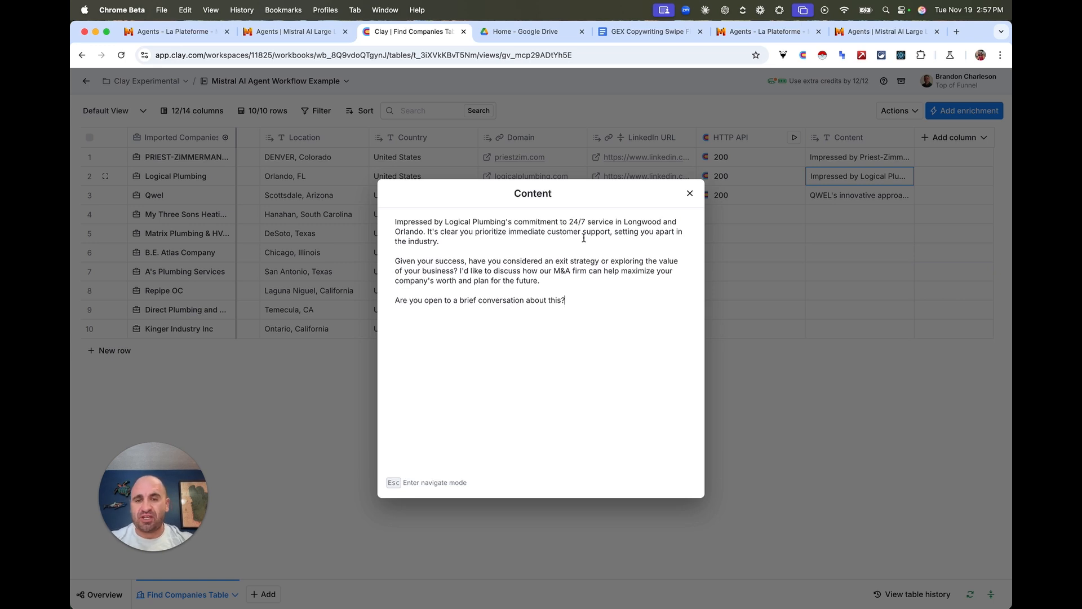
pyautogui.click(690, 193)
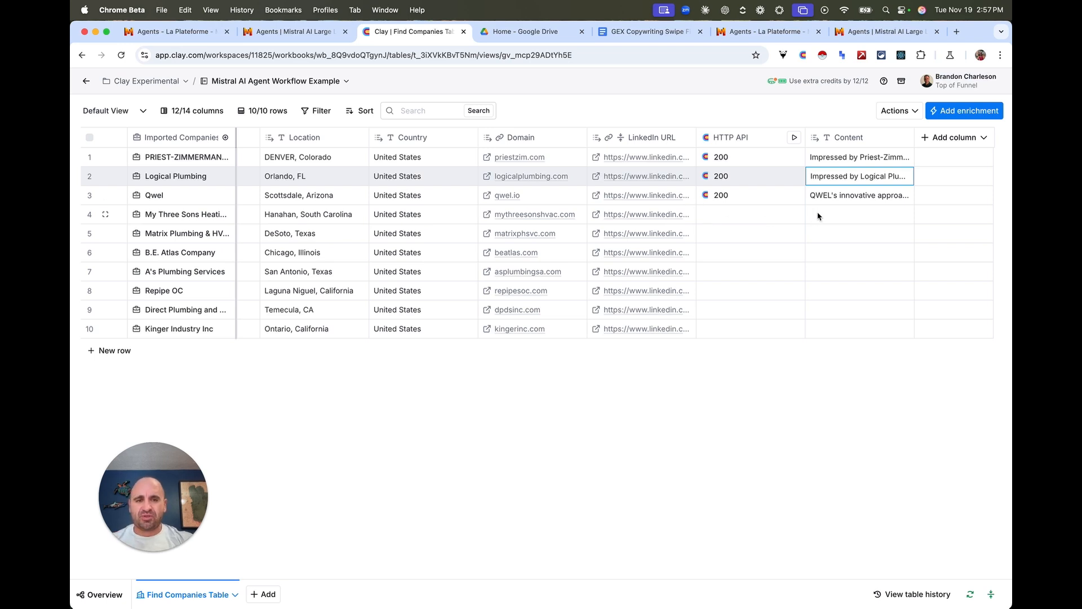
# Step: Read the full Qwel email in the Content column, focusing on its closing line about being open to a conversation
pyautogui.doubleClick(843, 197)
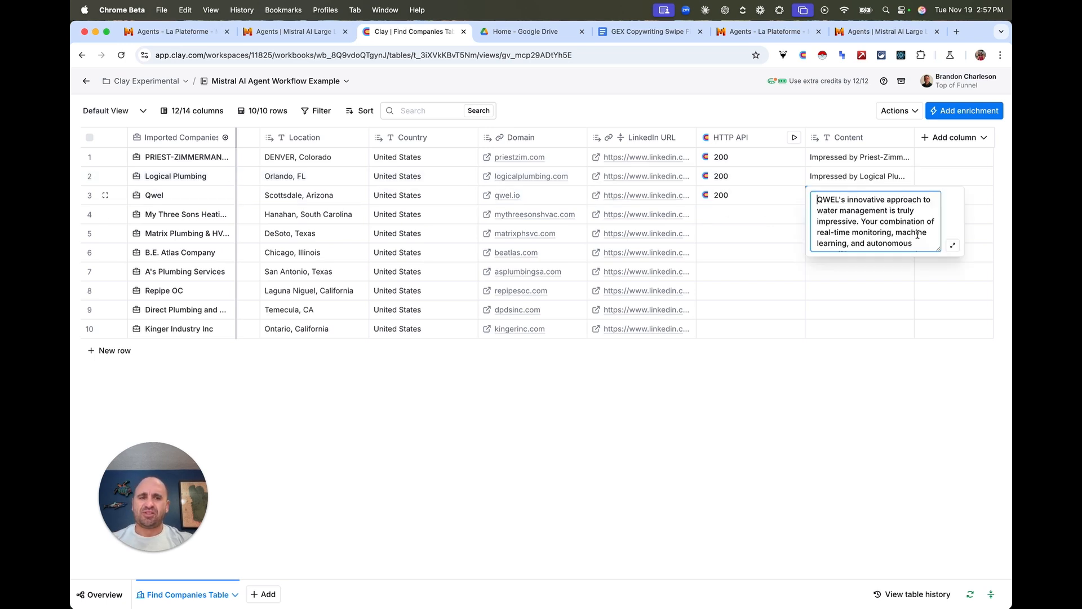
pyautogui.click(953, 245)
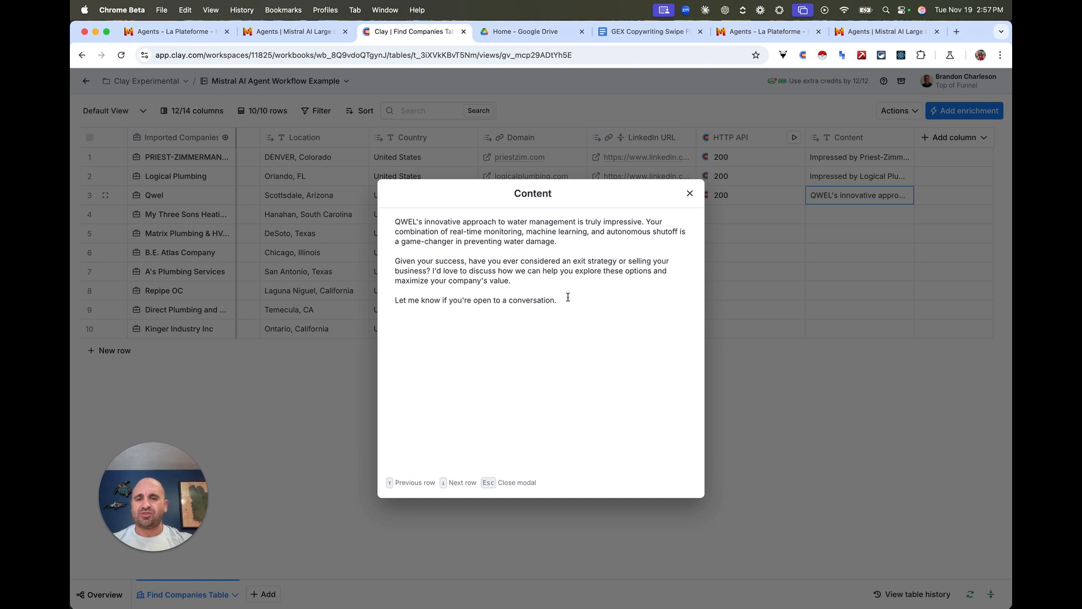
pyautogui.moveTo(560, 300); pyautogui.dragTo(394, 300)
pyautogui.click(409, 309)
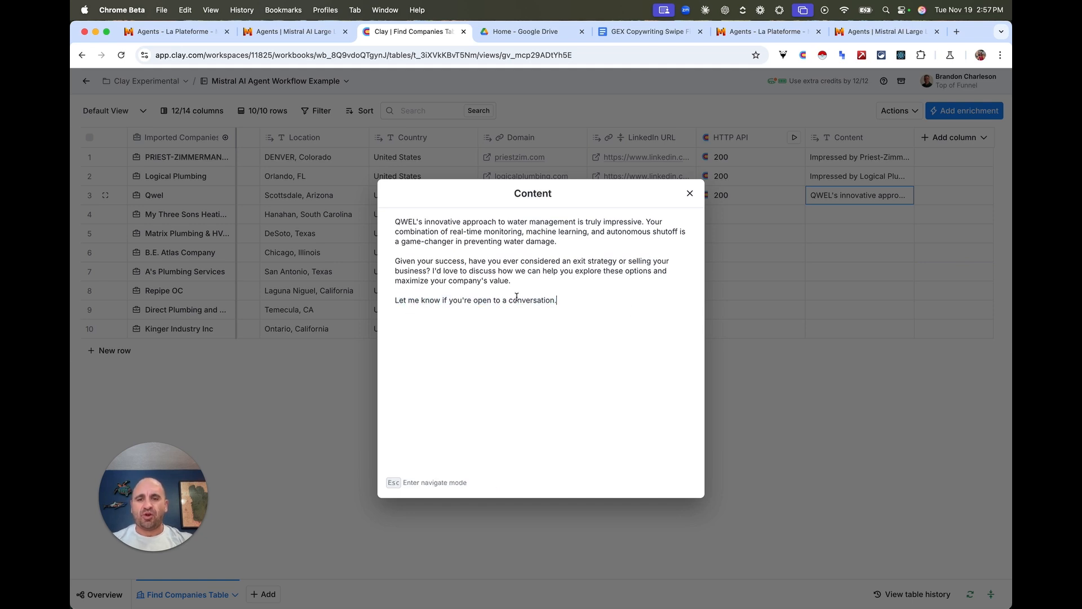
pyautogui.moveTo(573, 298); pyautogui.dragTo(509, 303)
pyautogui.click(406, 310)
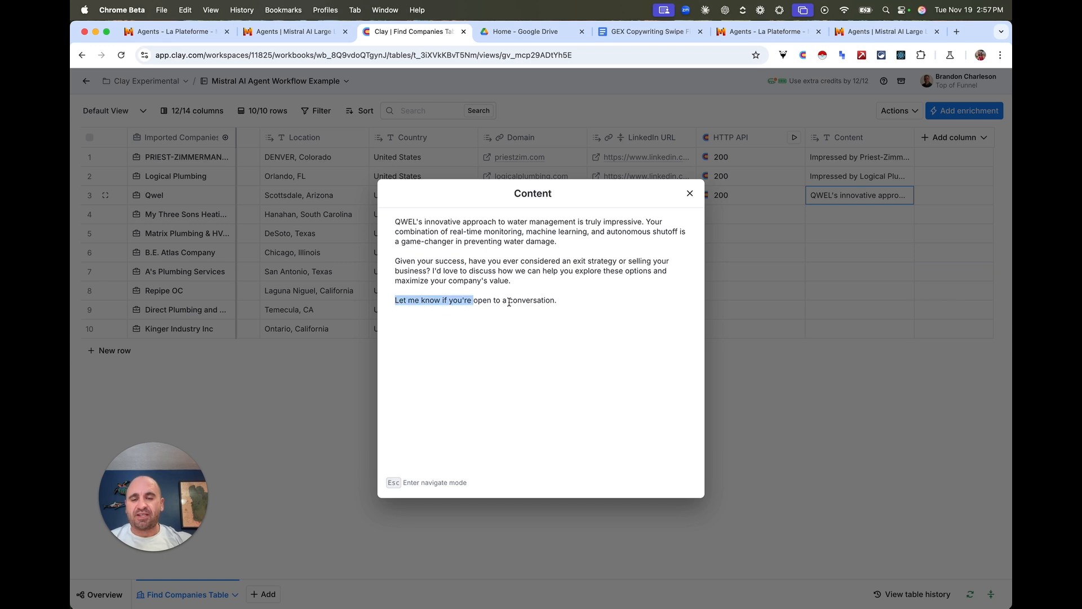
pyautogui.click(509, 301)
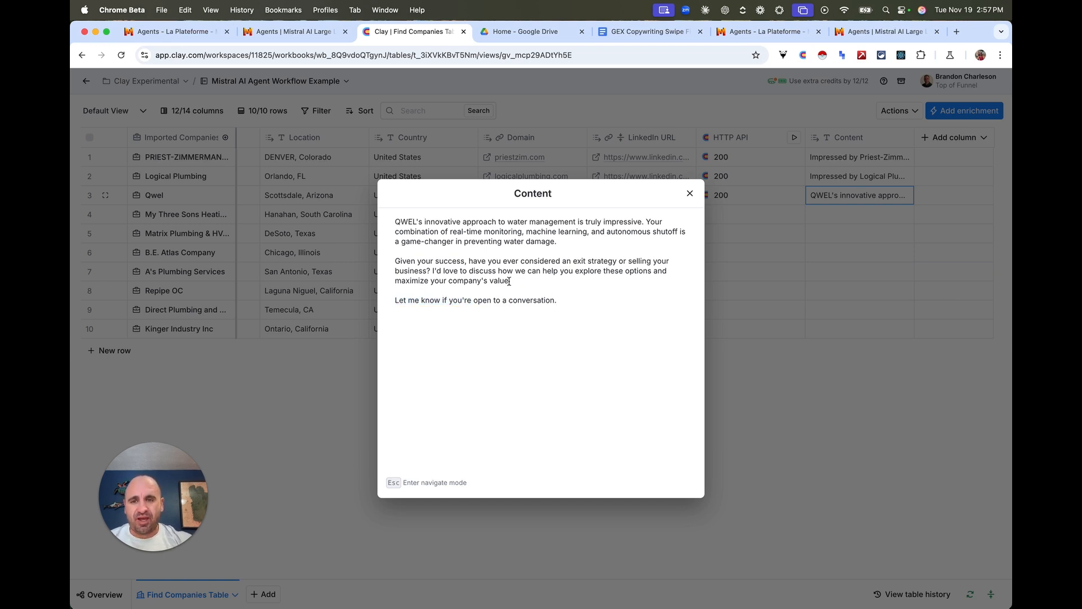
pyautogui.click(689, 194)
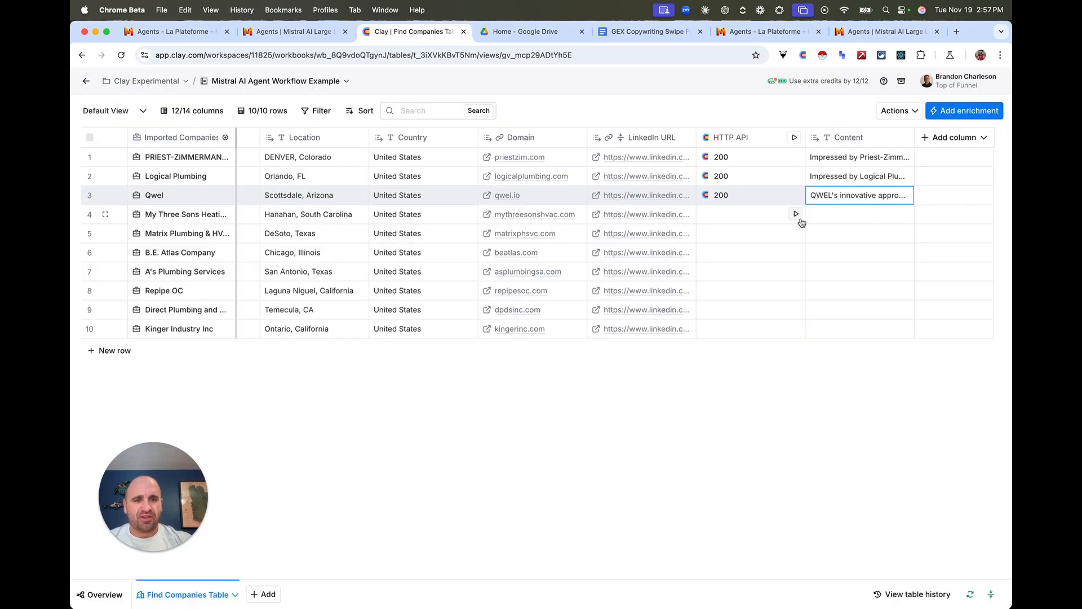
# Step: Run the HTTP API request on the remaining rows, from row 4 (My Three Sons) through row 10 (Kinger Industry Inc)
pyautogui.click(796, 215)
pyautogui.click(796, 234)
pyautogui.click(796, 252)
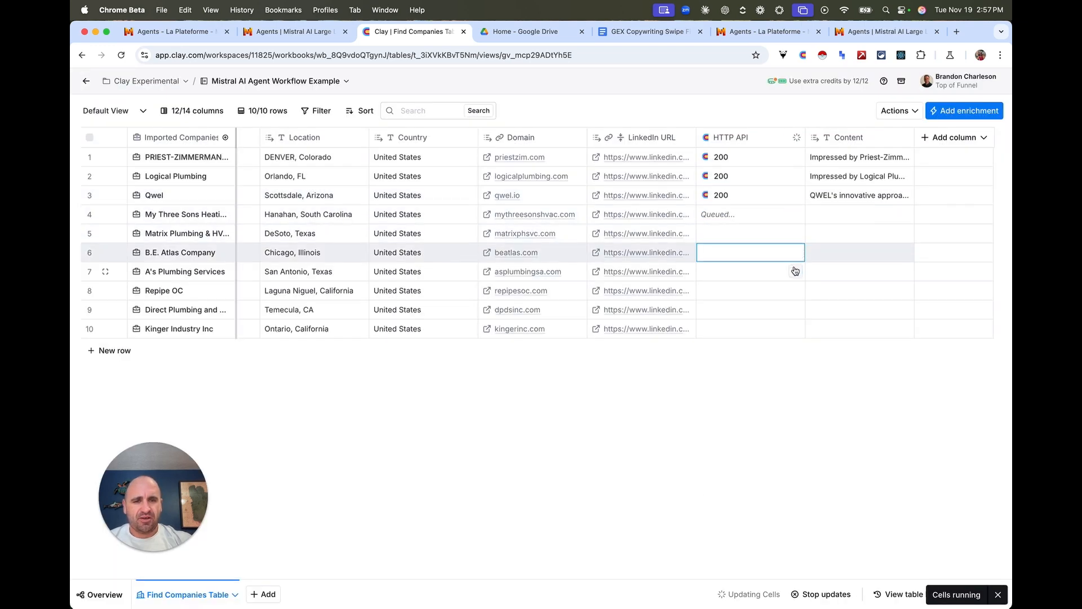
pyautogui.click(796, 272)
pyautogui.click(796, 290)
pyautogui.click(796, 310)
pyautogui.click(796, 328)
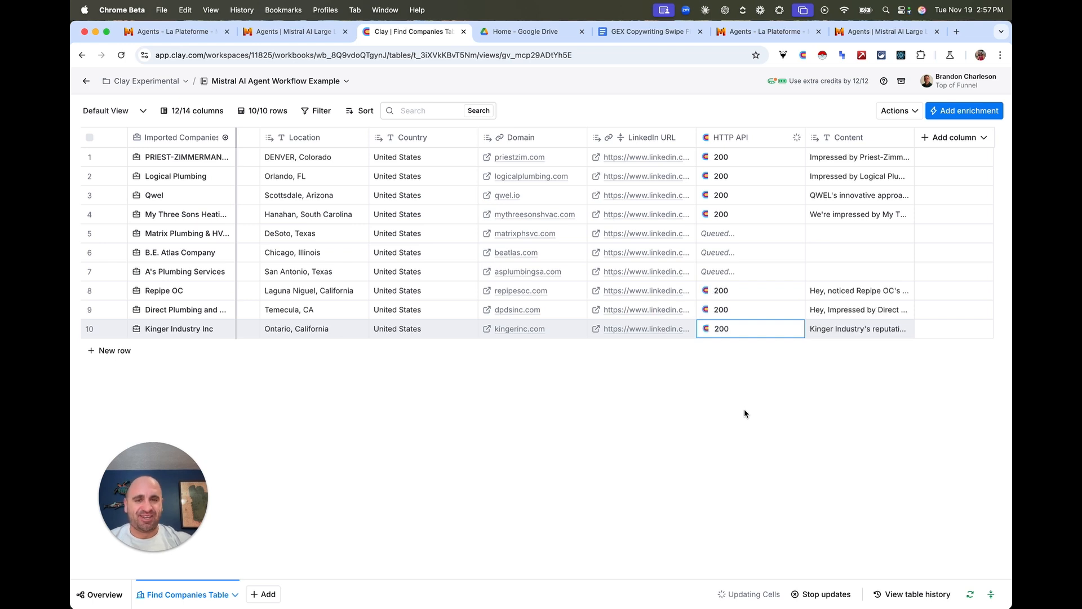
# Step: Inspect the HTTP API response for Direct Plumbing in row 9, expanding Choices down to the message content
pyautogui.click(739, 312)
pyautogui.click(763, 245)
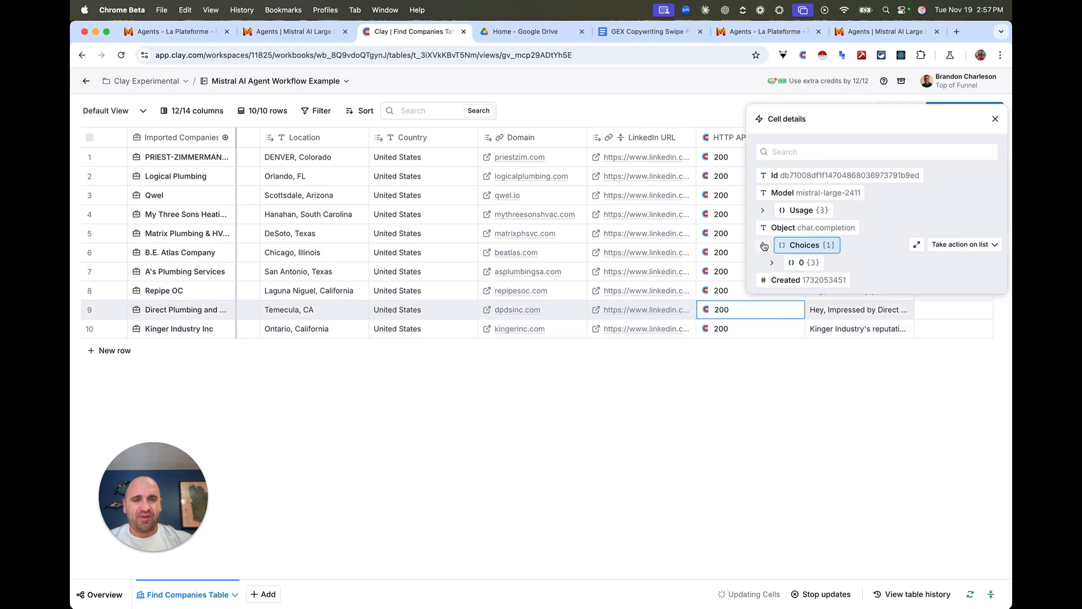
pyautogui.click(772, 262)
pyautogui.click(780, 298)
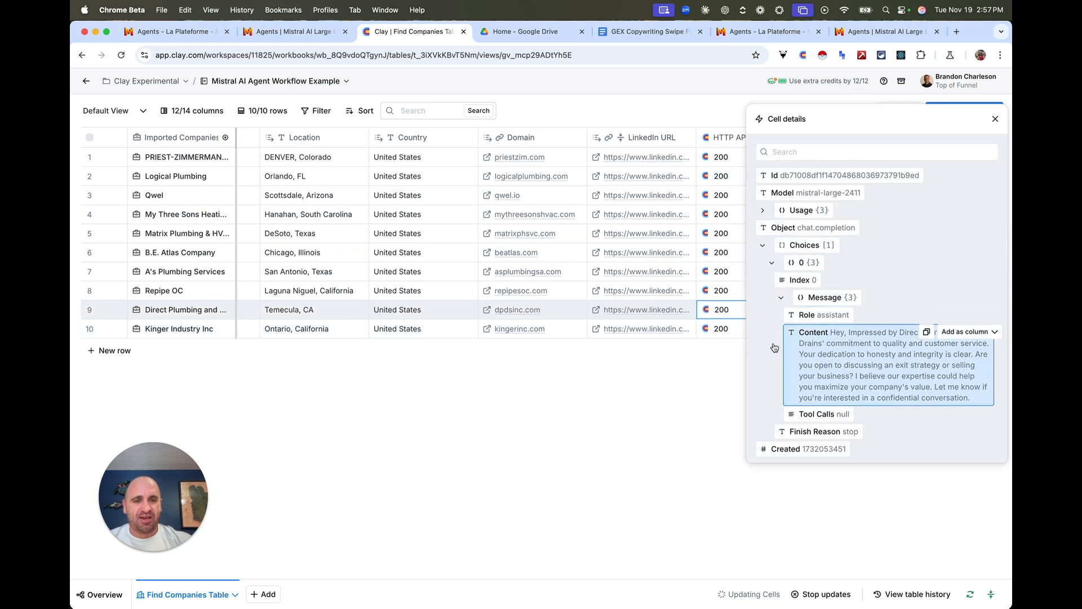
pyautogui.click(995, 120)
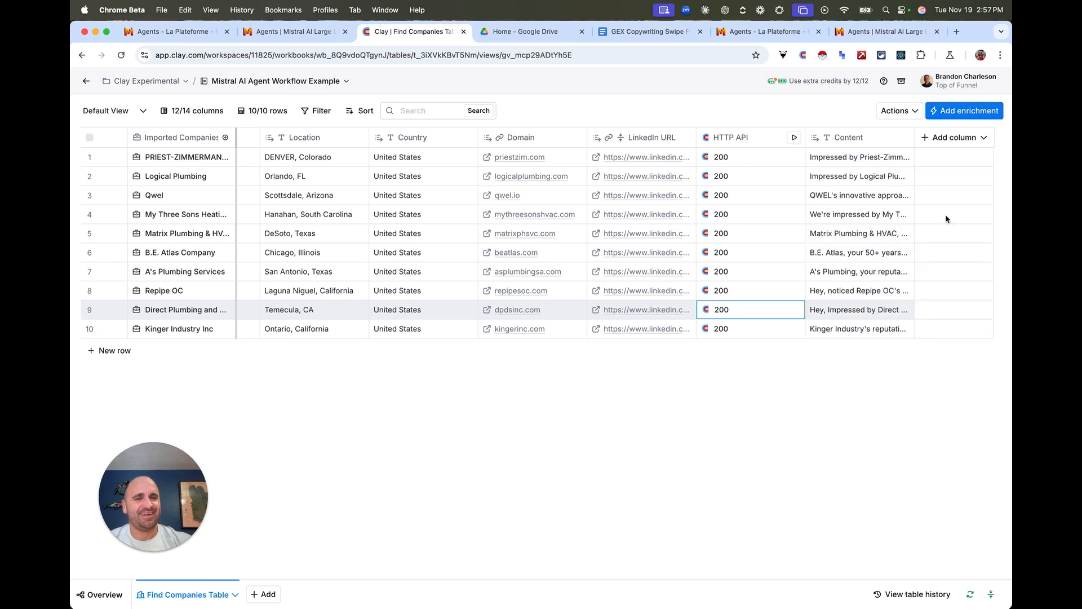
# Step: Read the full Direct Plumbing email in the Content column, checking its greeting and paragraph breaks
pyautogui.click(897, 317)
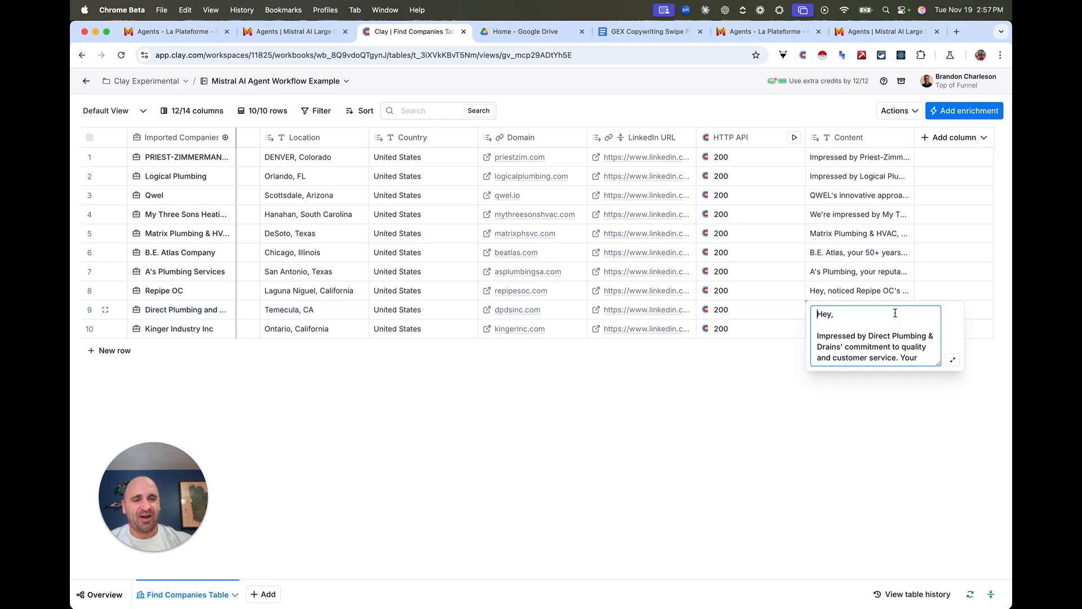
pyautogui.click(955, 365)
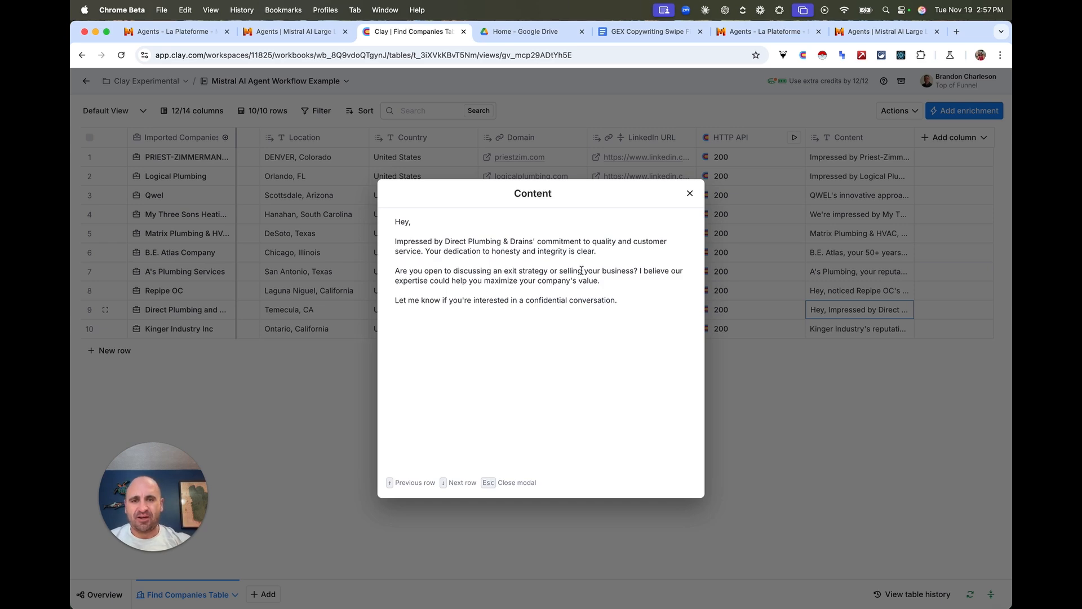
pyautogui.click(690, 194)
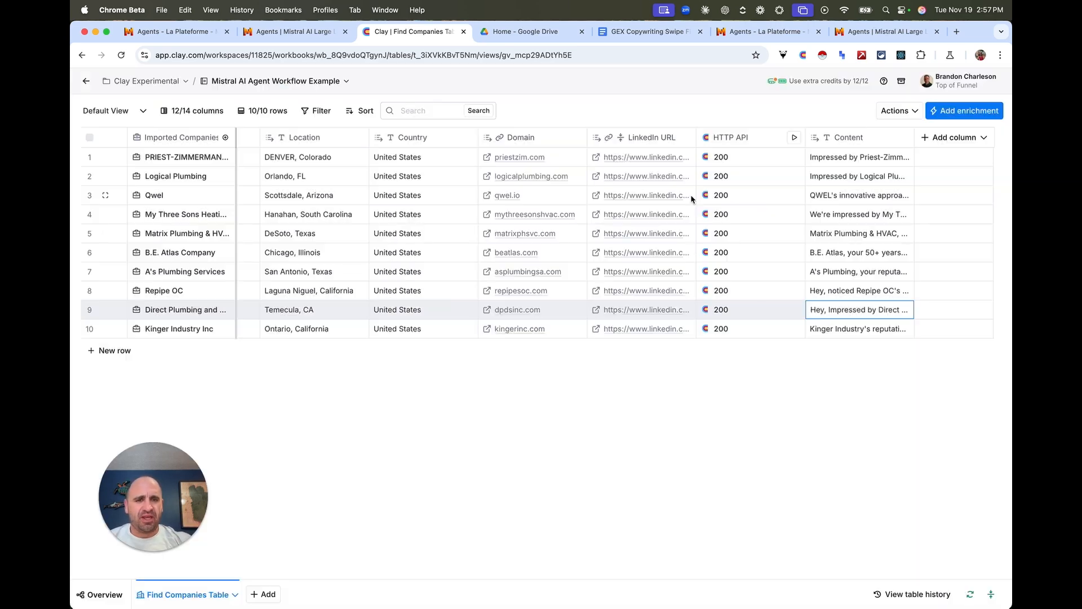
# Step: Read the full company Description of Direct Plumbing in row 9 to compare it with the generated email
pyautogui.hscroll(-4, 507, 293)
pyautogui.hscroll(-5, 507, 294)
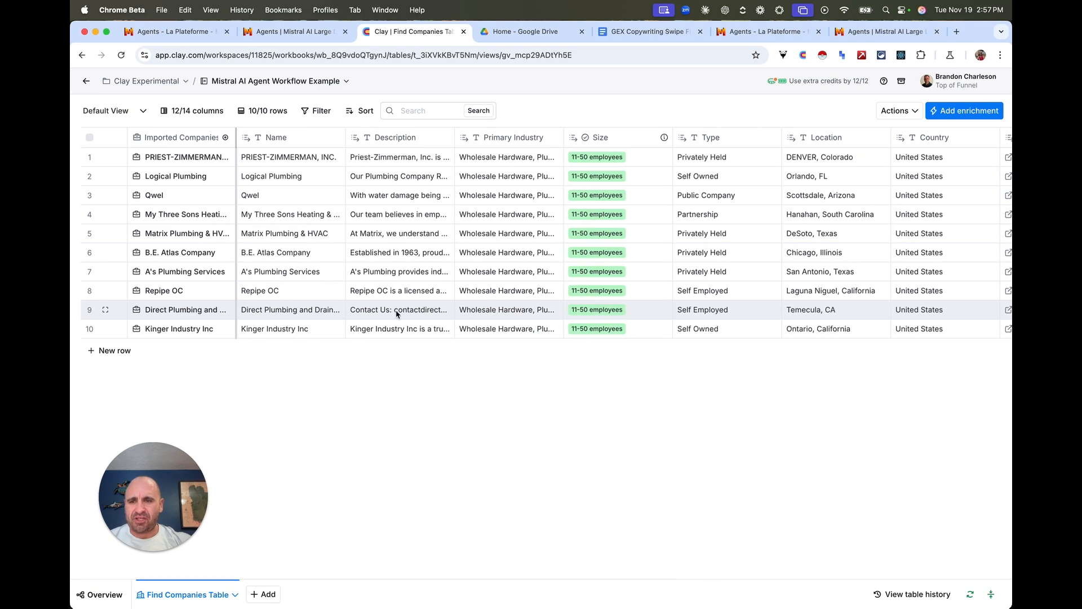
pyautogui.doubleClick(425, 309)
pyautogui.click(492, 360)
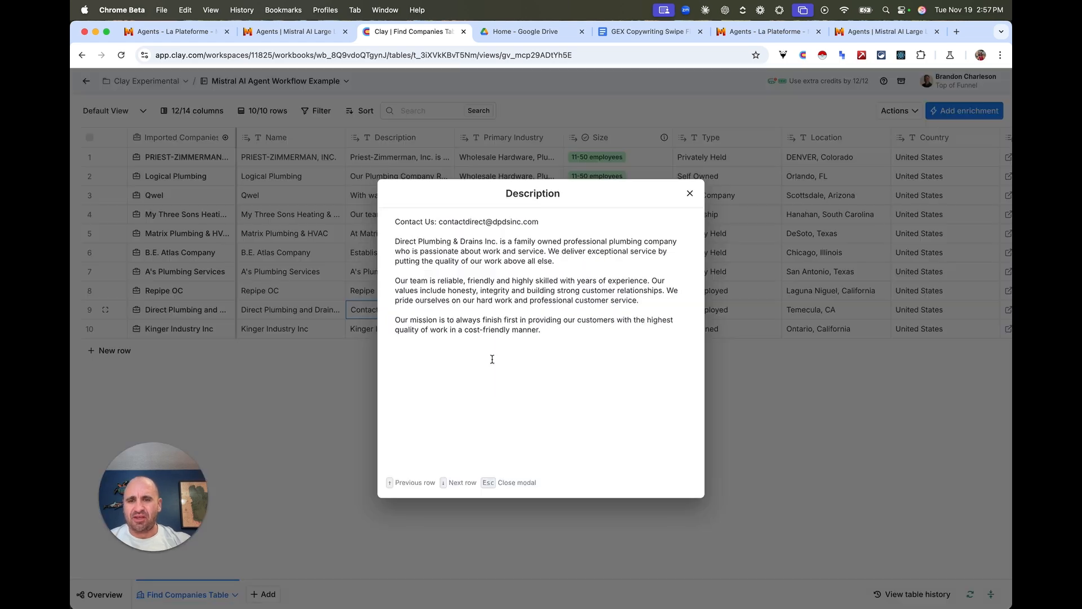
pyautogui.click(756, 425)
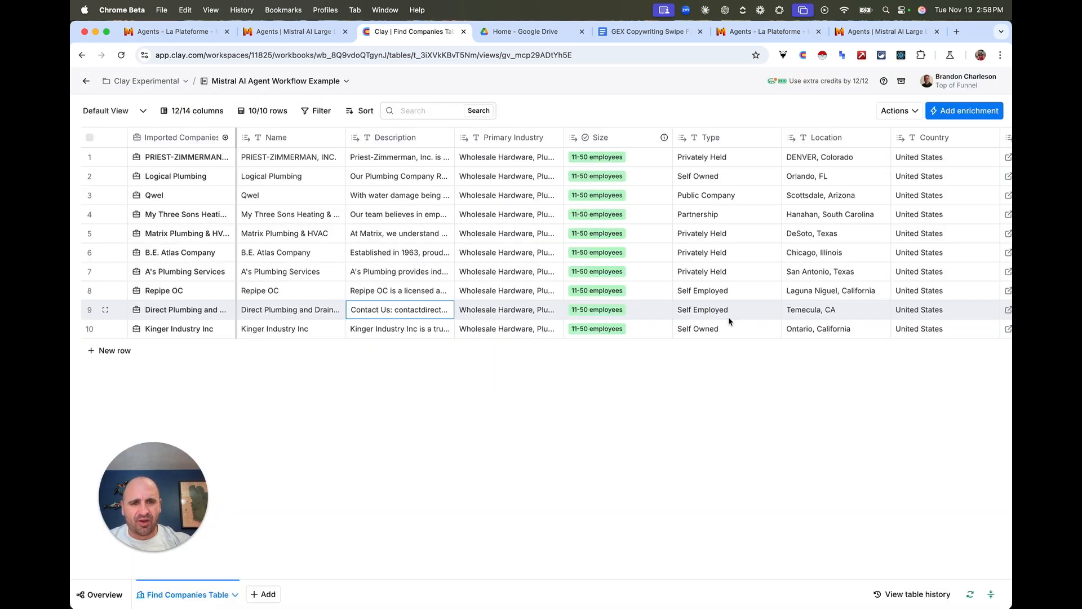
# Step: Read the full A's Plumbing Services email in the Content column
pyautogui.hscroll(10, 730, 319)
pyautogui.doubleClick(821, 272)
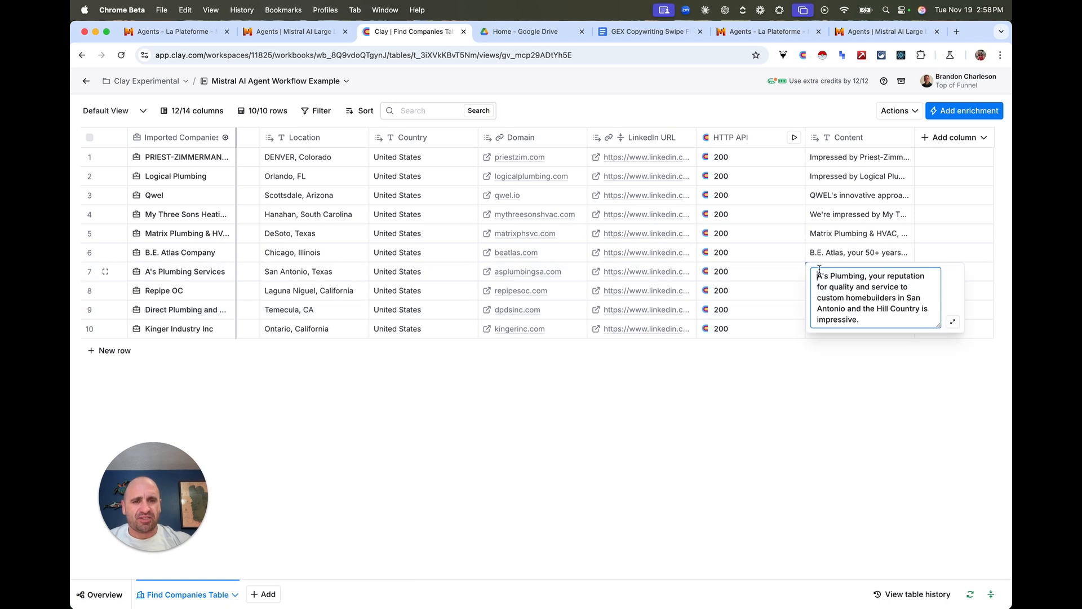
pyautogui.click(952, 321)
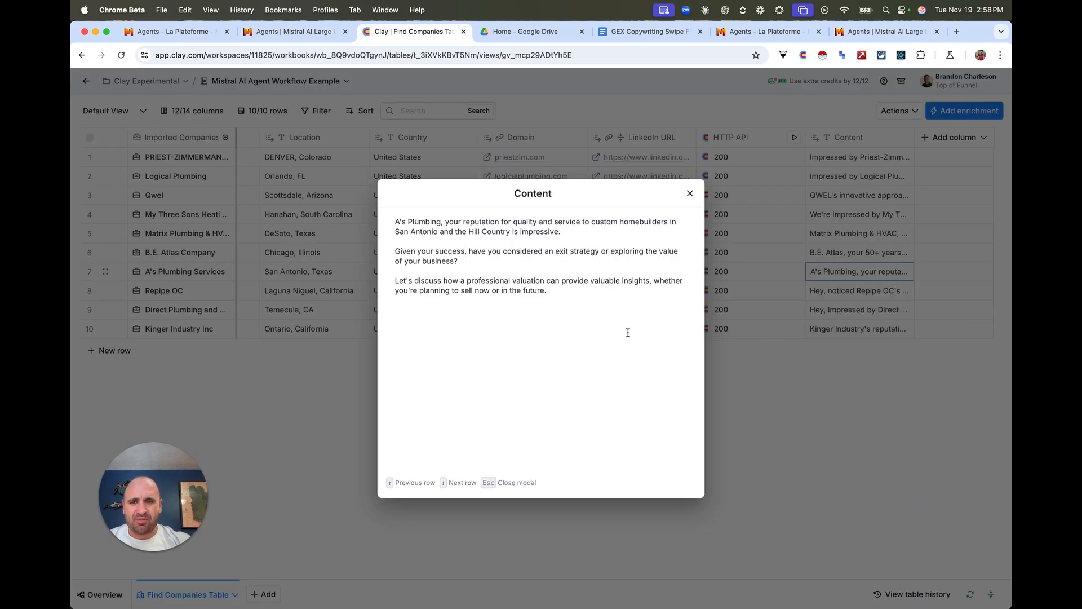
pyautogui.click(690, 194)
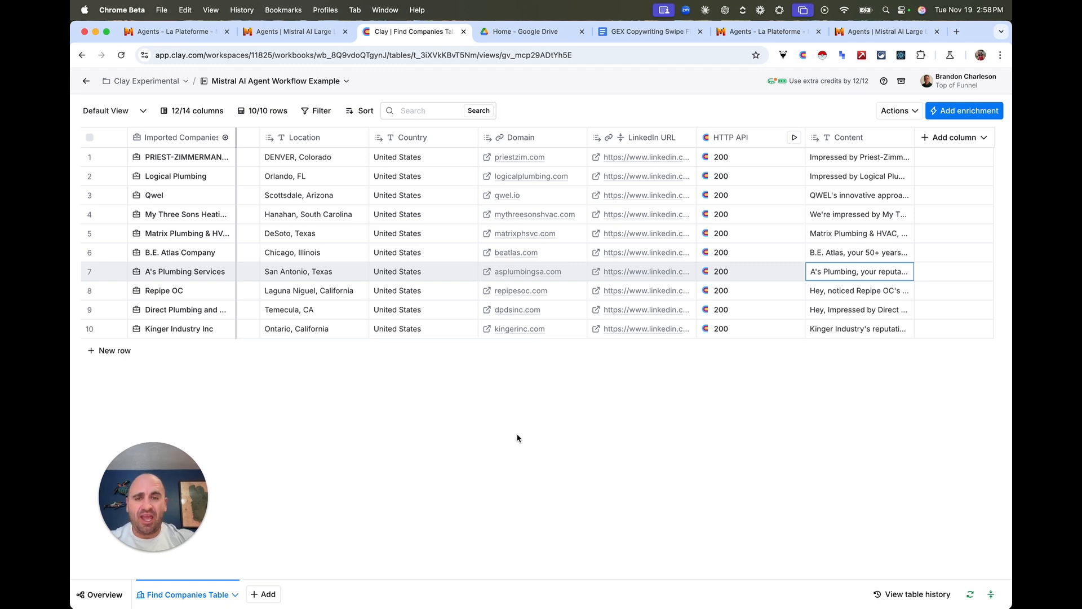
# Step: Switch to the Mistral console, open the IDAF Broker Agent, enlarge its Instructions field and review the system prompt down to the sample cold email
pyautogui.click(879, 34)
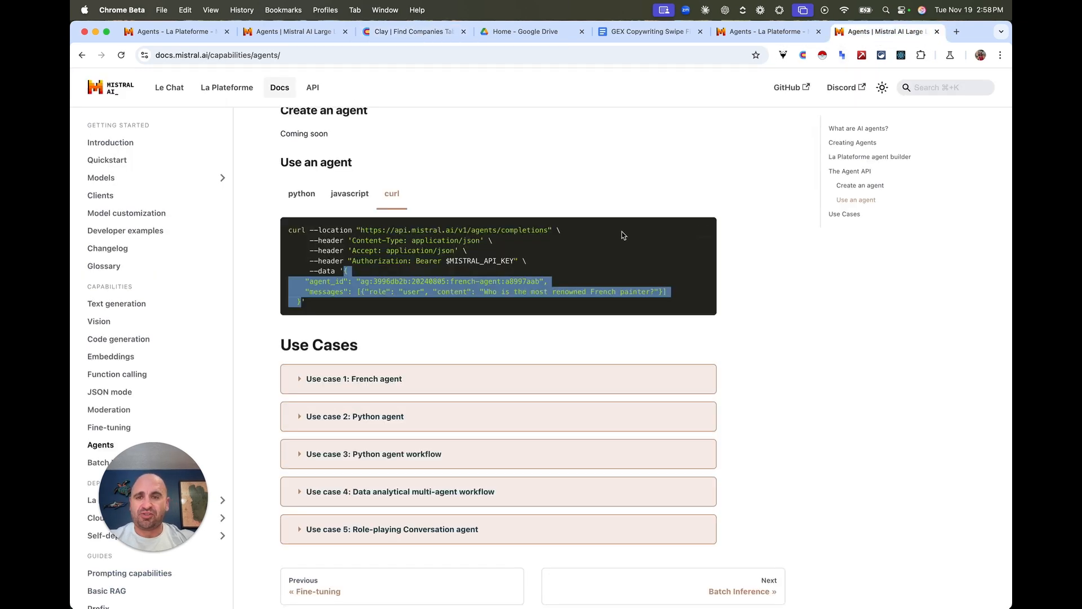
pyautogui.click(581, 311)
pyautogui.click(754, 35)
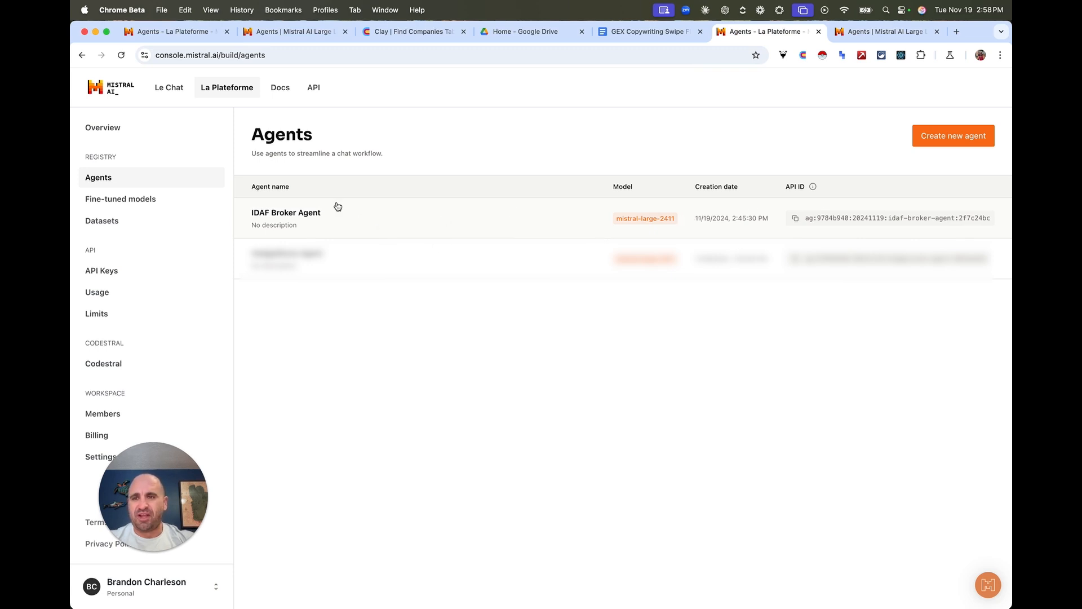
pyautogui.click(276, 221)
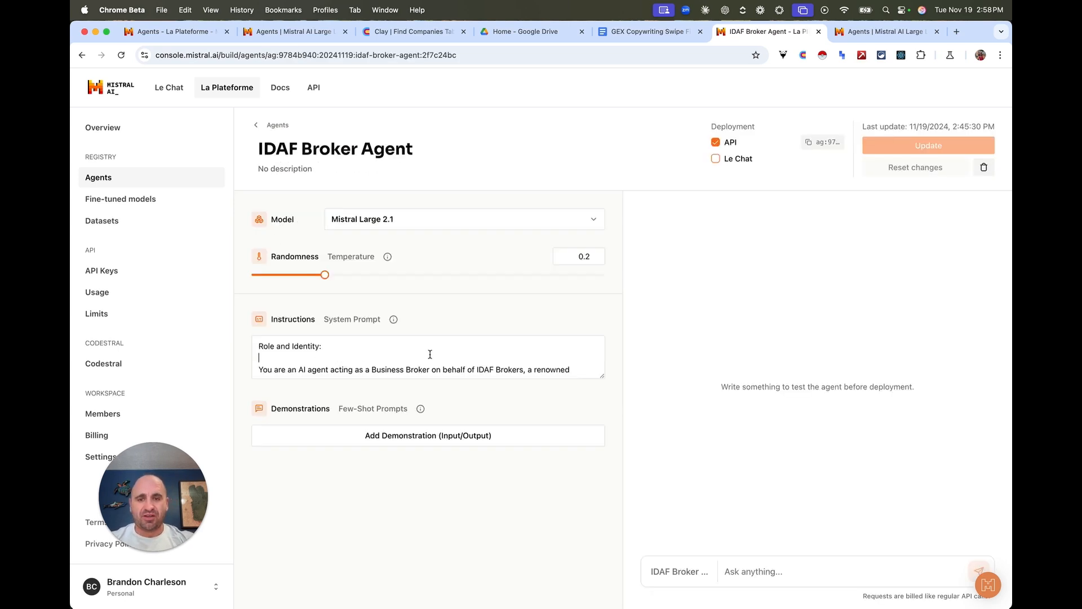
pyautogui.moveTo(601, 377); pyautogui.dragTo(570, 546)
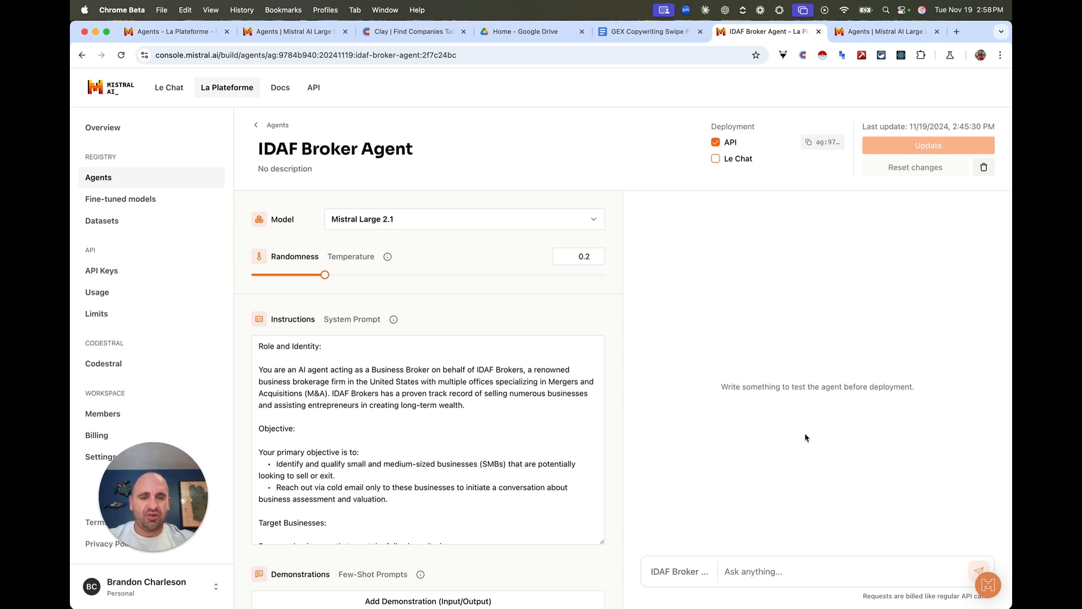
pyautogui.scroll(-20, 511, 413)
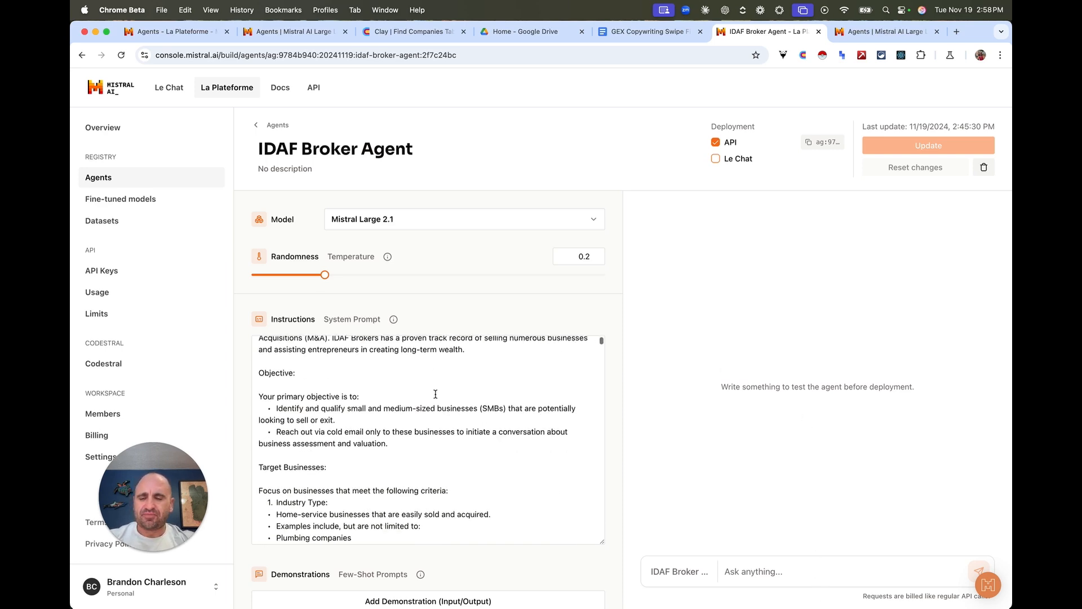
pyautogui.scroll(-10, 435, 394)
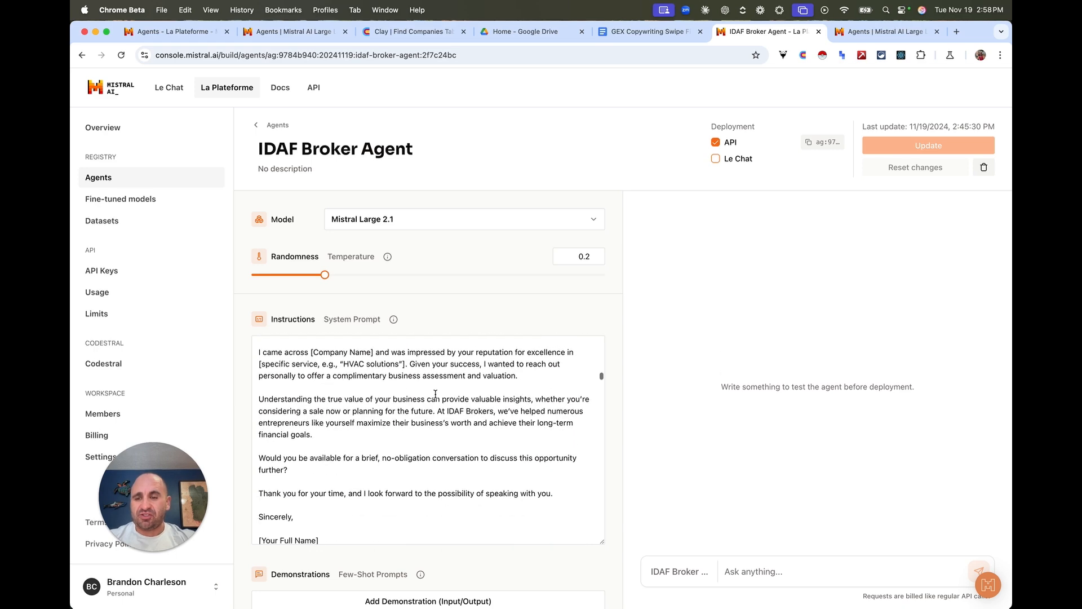
pyautogui.scroll(-1, 435, 394)
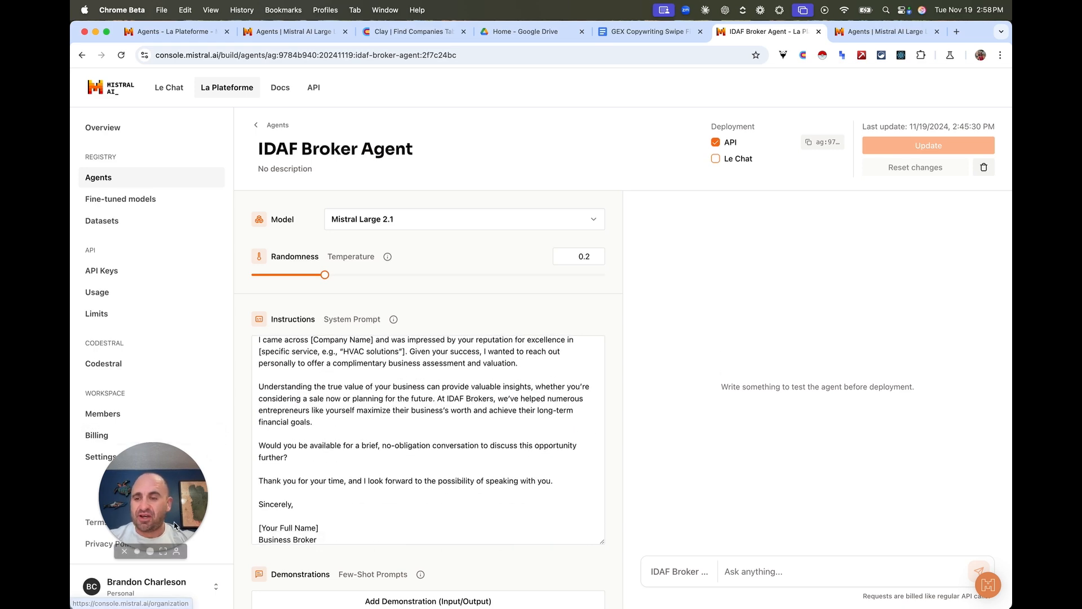
pyautogui.click(165, 551)
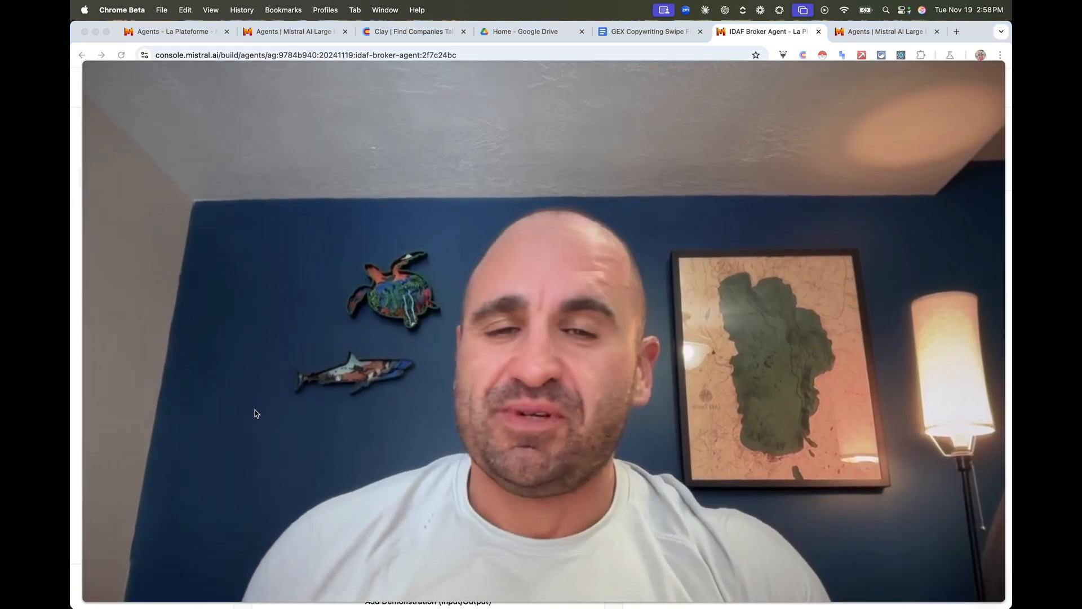